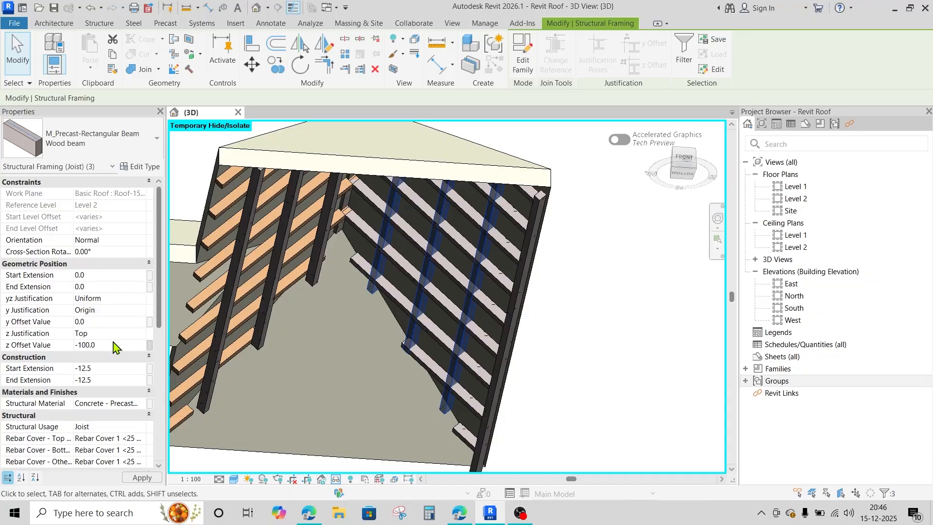
pyautogui.scroll(-2, 530, 332)
pyautogui.click(572, 334)
pyautogui.keyDown('shift'); pyautogui.moveTo(663, 280); pyautogui.dragTo(633, 267, button='middle'); pyautogui.keyUp('shift')
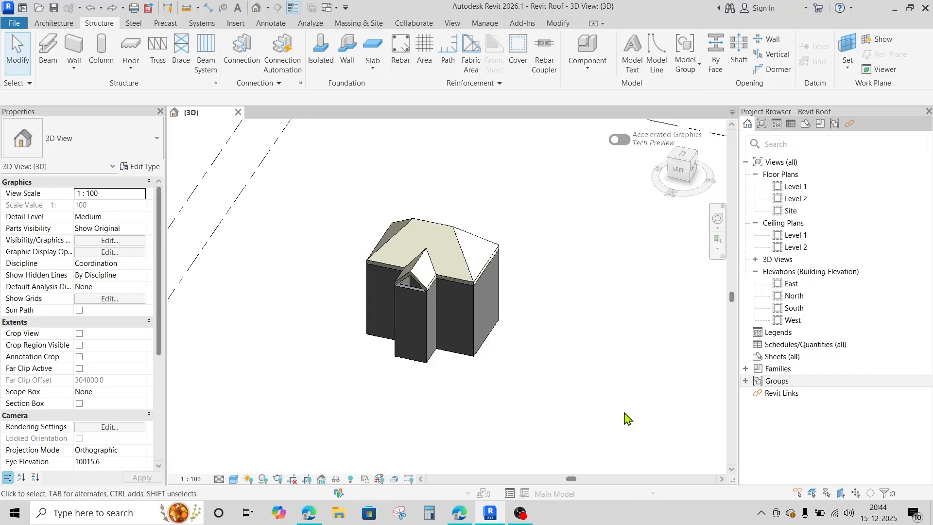
# Select all the walls of the building and temporarily hide them in the 3D view.
pyautogui.keyDown('shift'); pyautogui.moveTo(627, 418); pyautogui.dragTo(585, 376, button='middle'); pyautogui.keyUp('shift')
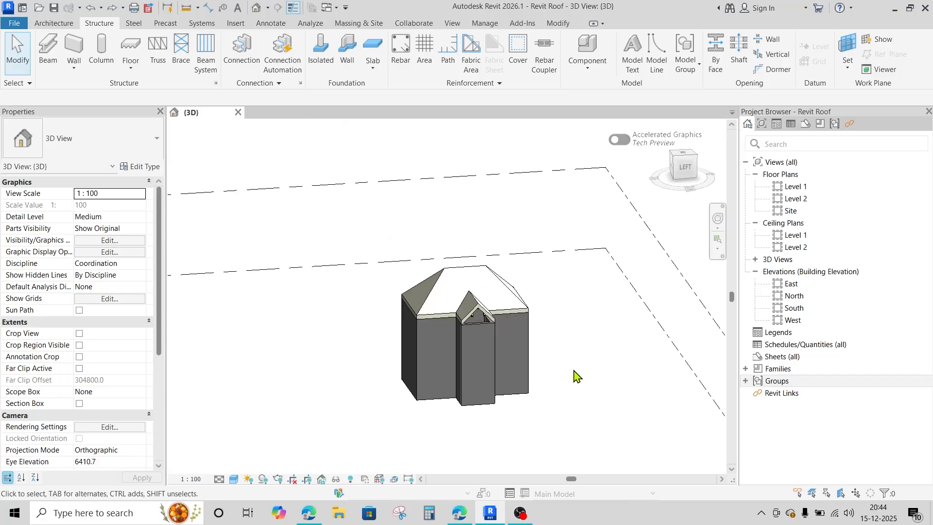
pyautogui.moveTo(601, 373); pyautogui.dragTo(272, 356)
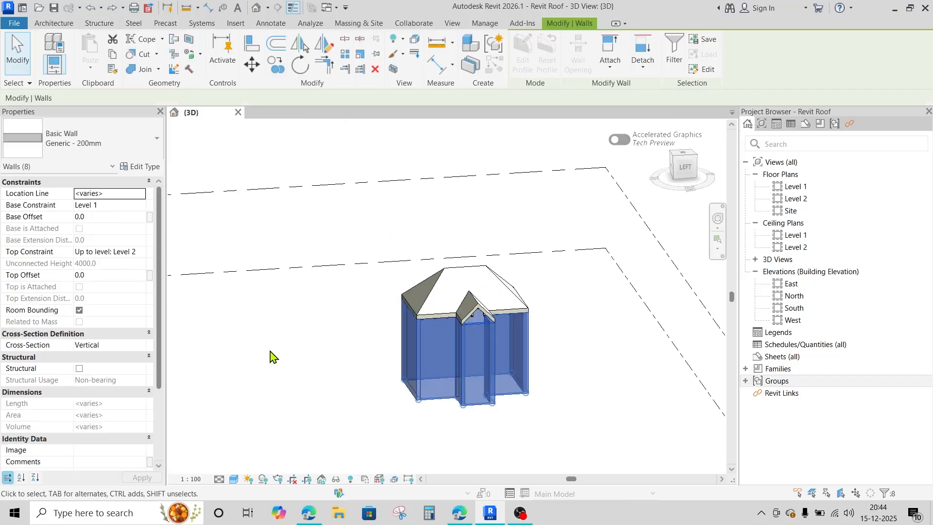
pyautogui.press('h')
pyautogui.press('h')
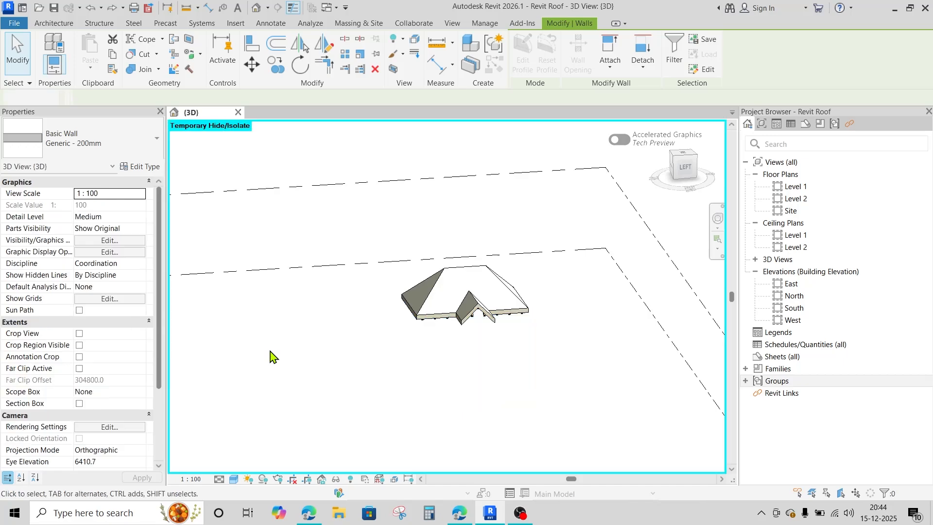
# Start a beam system and pick the underside of the unframed trapezoidal roof slope, opposite the framed one, as its work plane.
pyautogui.keyDown('shift'); pyautogui.moveTo(577, 338); pyautogui.dragTo(451, 179, button='middle'); pyautogui.keyUp('shift')
pyautogui.scroll(3, 436, 194)
pyautogui.moveTo(481, 283); pyautogui.dragTo(421, 209, button='middle')
pyautogui.scroll(2, 396, 311)
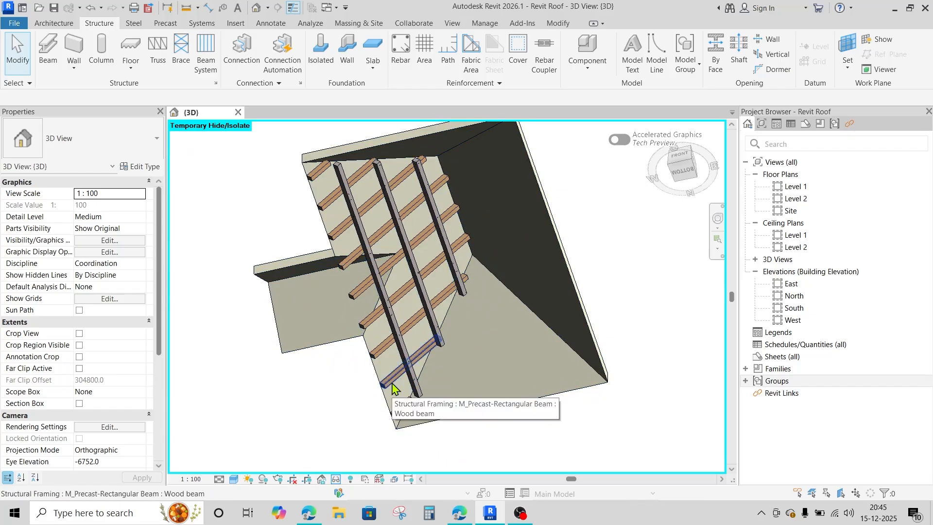
pyautogui.moveTo(393, 387); pyautogui.dragTo(290, 325, button='middle')
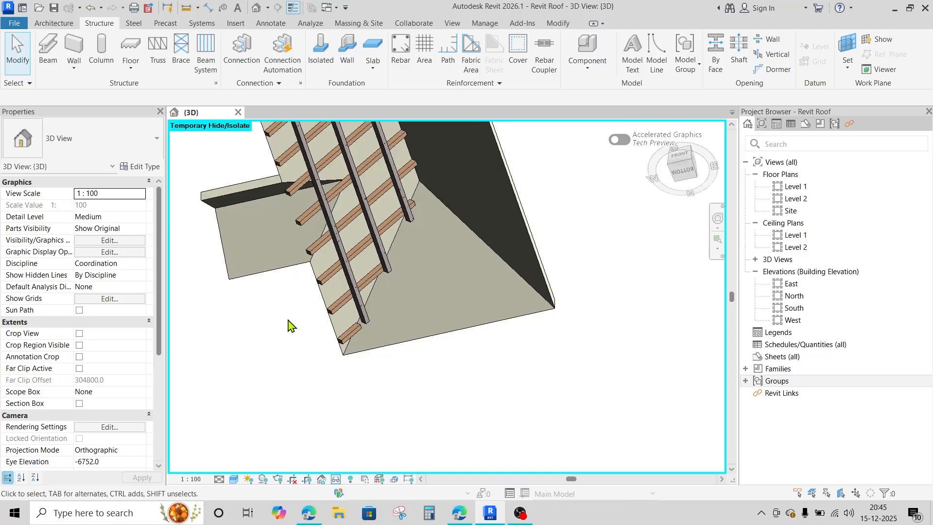
pyautogui.moveTo(291, 281); pyautogui.dragTo(314, 314, button='middle')
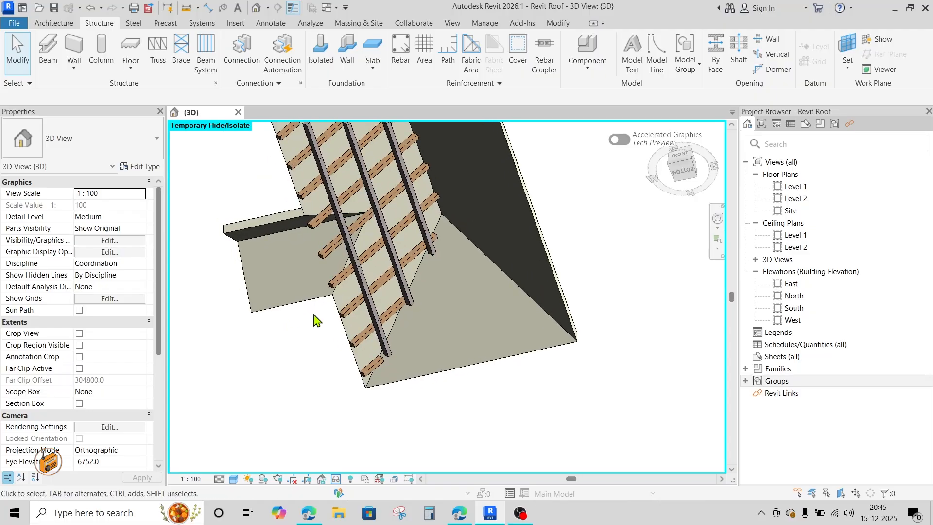
pyautogui.click(207, 54)
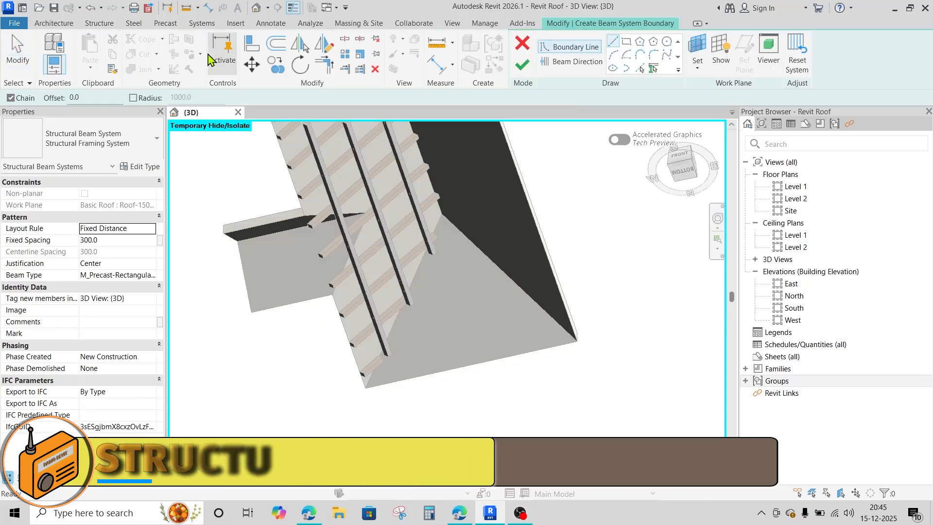
pyautogui.click(698, 71)
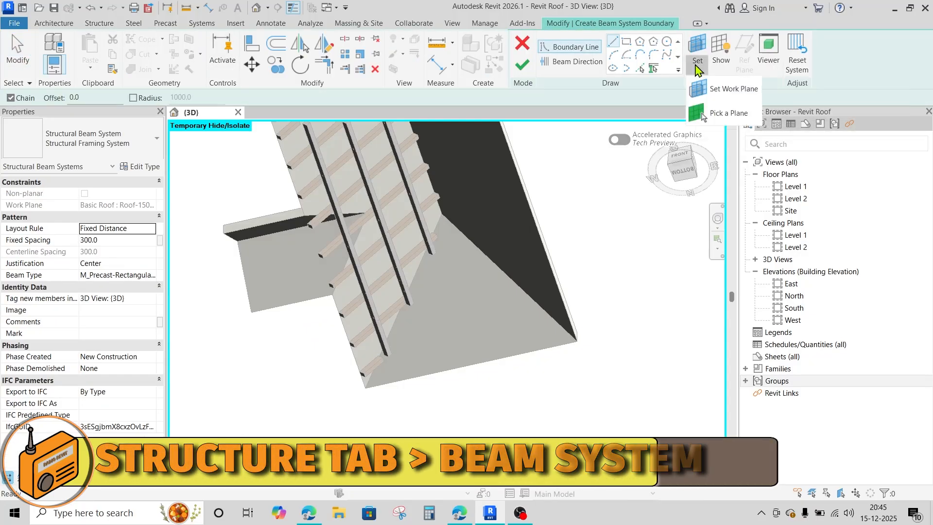
pyautogui.click(715, 111)
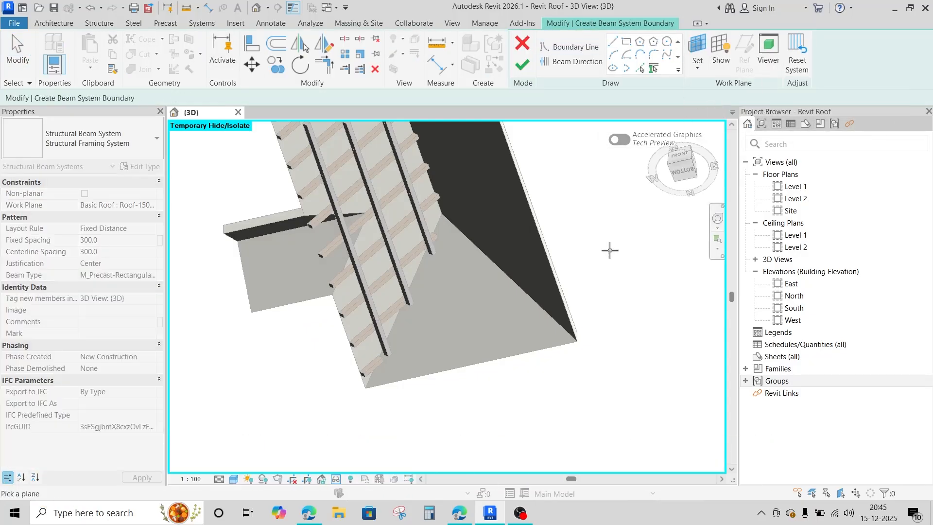
pyautogui.moveTo(610, 249); pyautogui.dragTo(627, 387, button='middle')
pyautogui.click(507, 307)
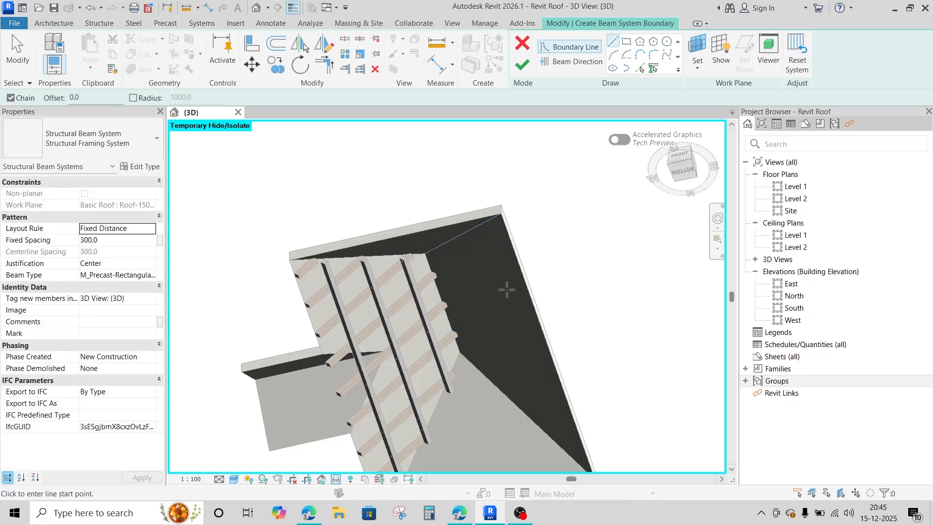
# Pick the roof slope's eave, hip and ridge edges as beam system boundary lines and trim them into a closed loop.
pyautogui.moveTo(548, 364); pyautogui.dragTo(531, 270, button='middle')
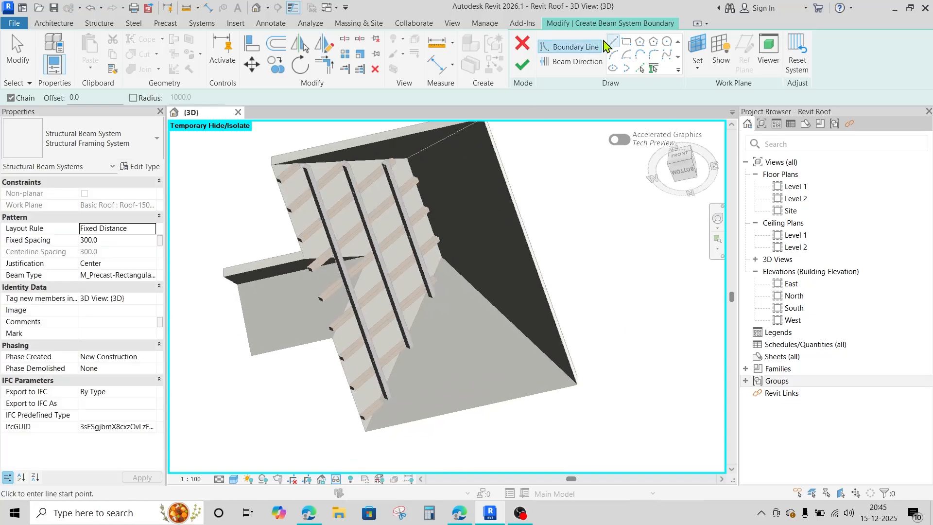
pyautogui.click(642, 69)
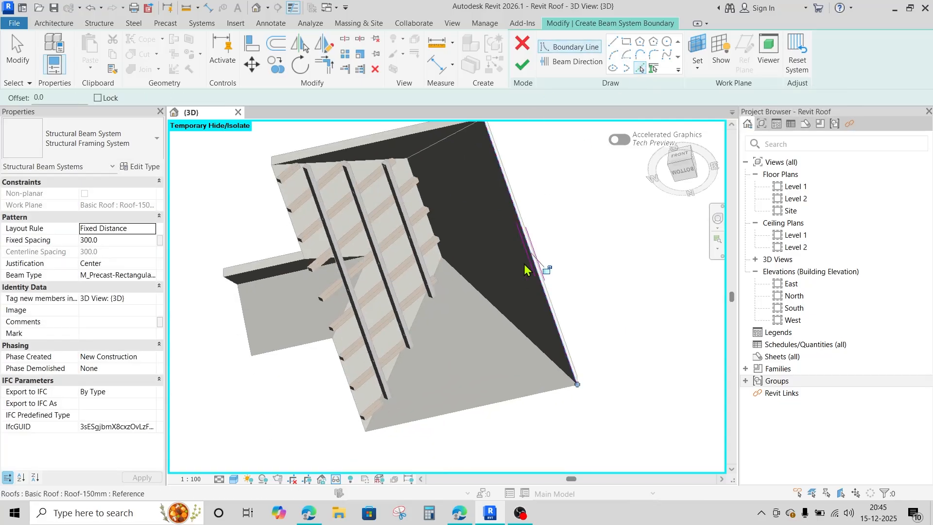
pyautogui.click(525, 269)
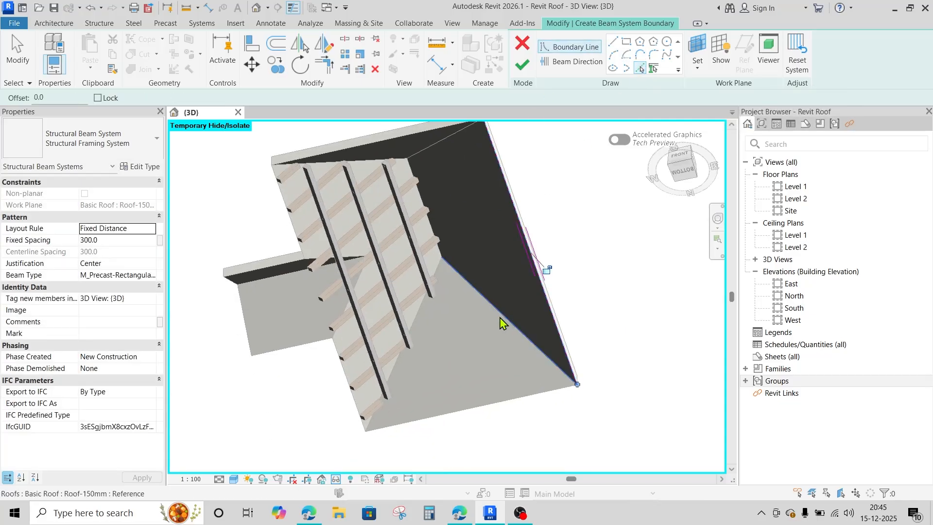
pyautogui.click(430, 153)
pyautogui.press('t')
pyautogui.press('r')
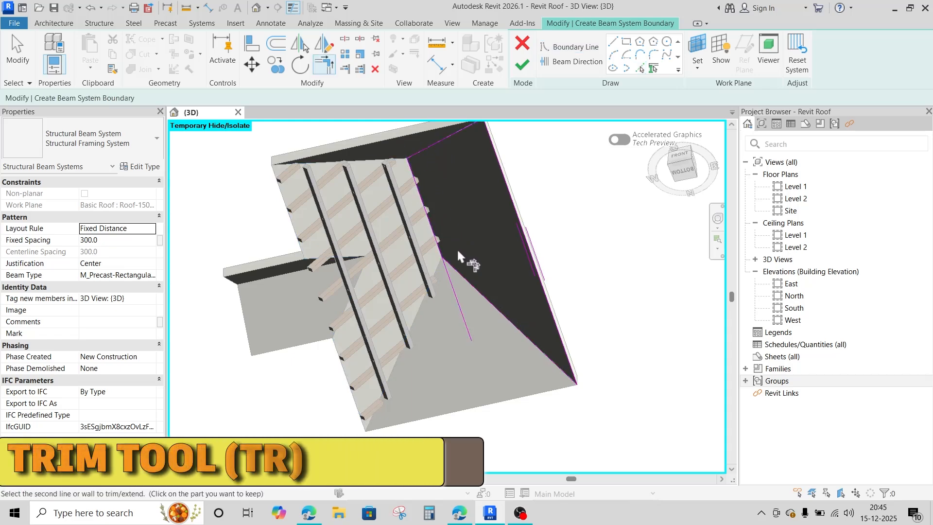
# Draw the beam direction line from the middle of the eave up to the ridge, about 2404 mm long.
pyautogui.keyDown('shift'); pyautogui.moveTo(489, 294); pyautogui.dragTo(371, 476, button='middle'); pyautogui.keyUp('shift')
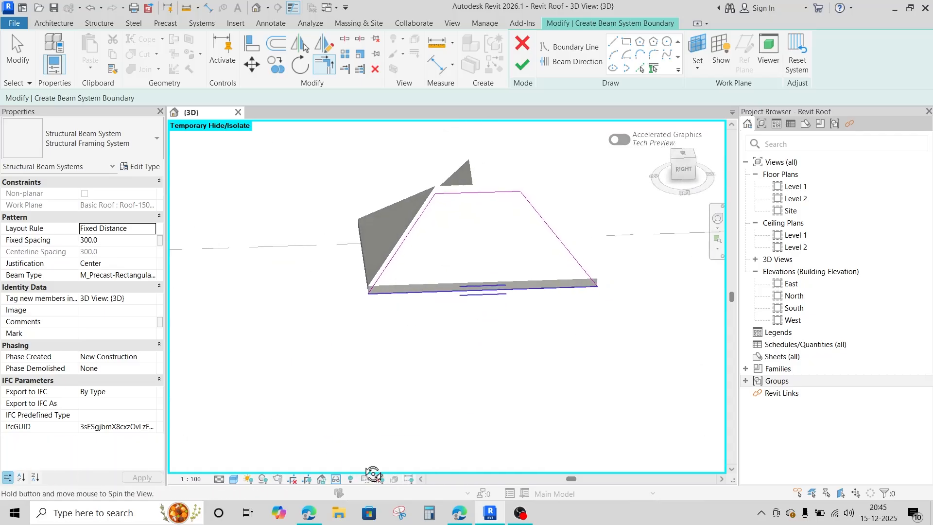
pyautogui.click(576, 62)
pyautogui.click(613, 41)
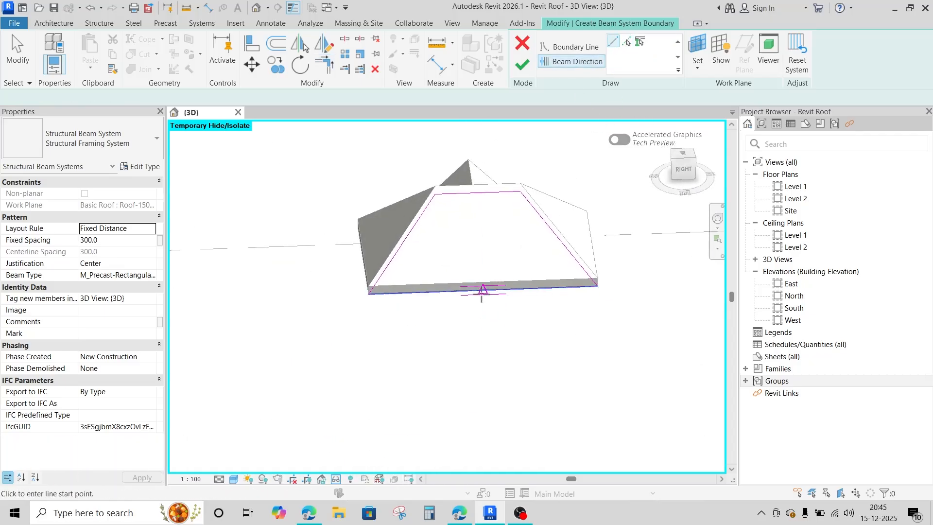
pyautogui.click(483, 286)
pyautogui.click(477, 192)
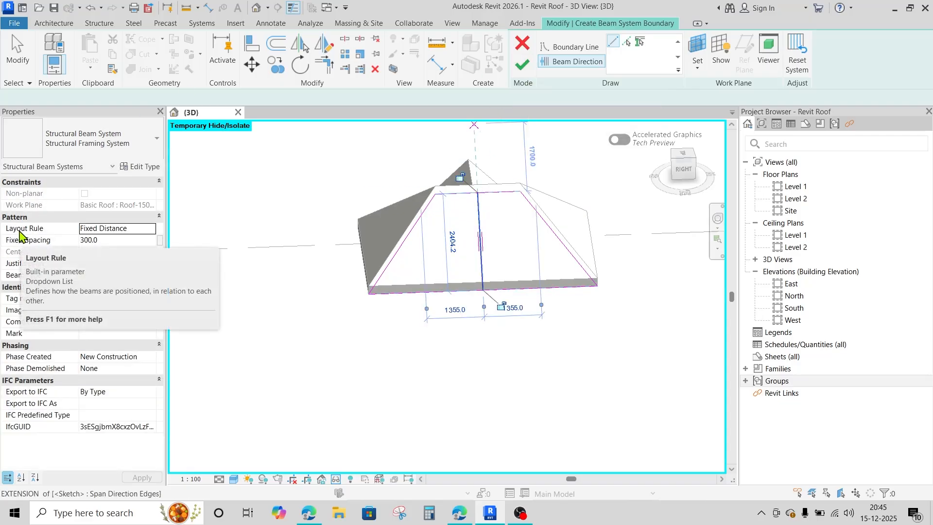
# Set the beam system's fixed spacing to 600 mm.
pyautogui.press('ctrl')
pyautogui.press('ctrl')
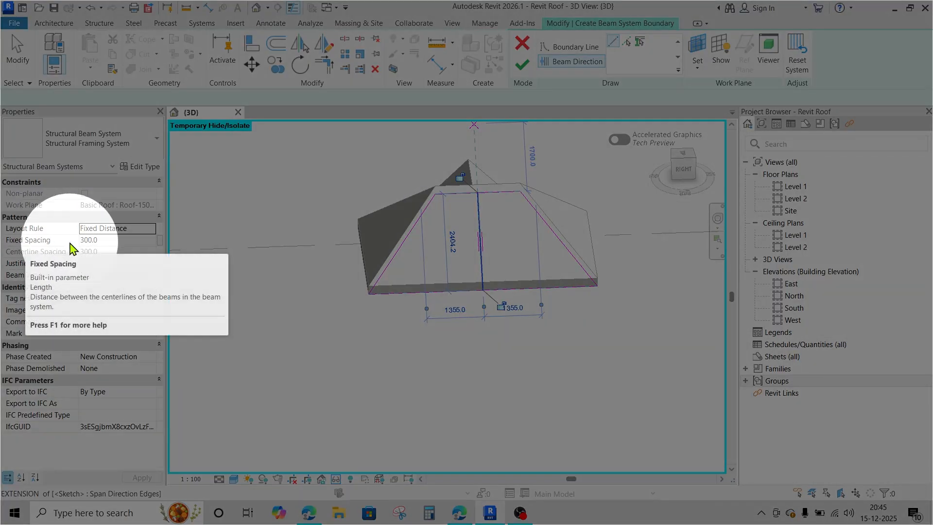
pyautogui.click(125, 242)
pyautogui.doubleClick(125, 241)
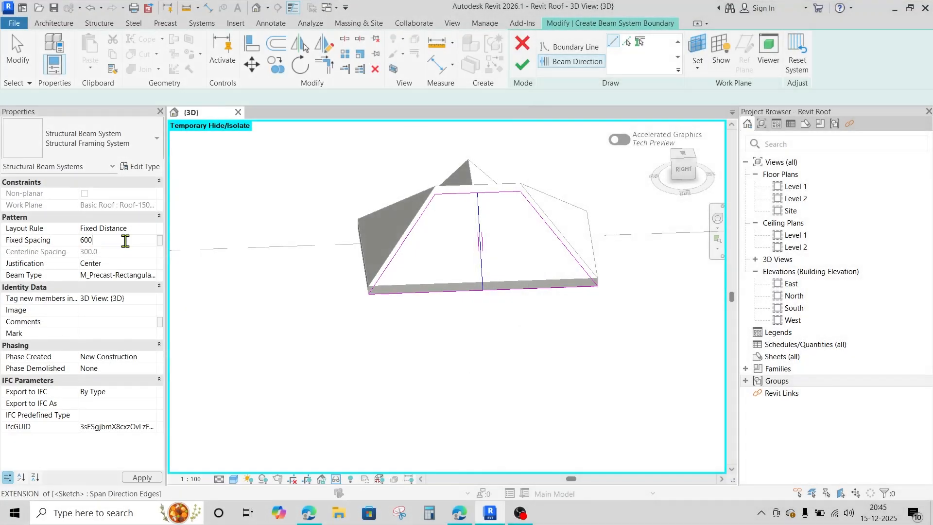
pyautogui.write('600')
# Set the beam type to M_Precast-Rectangular Beam : Wood beam and finish the beam system.
pyautogui.click(132, 275)
pyautogui.click(151, 275)
pyautogui.click(158, 316)
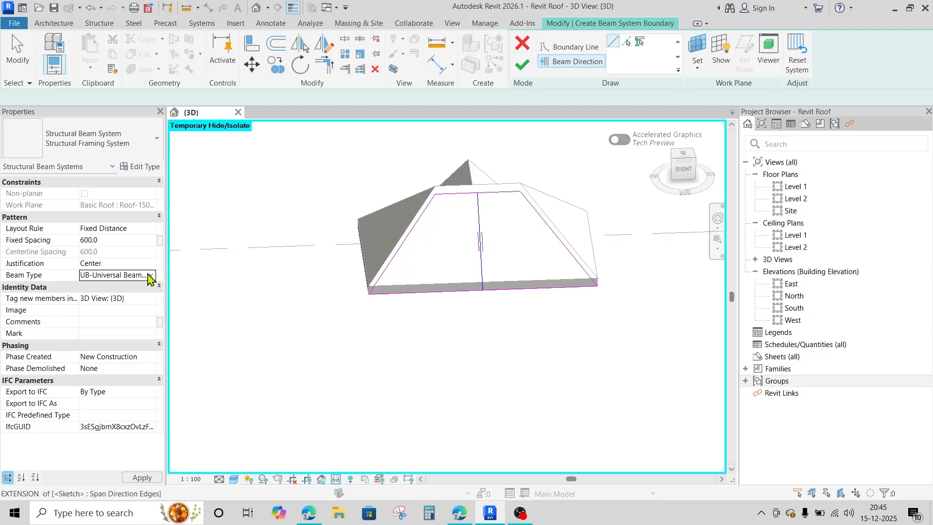
pyautogui.click(152, 275)
pyautogui.click(160, 317)
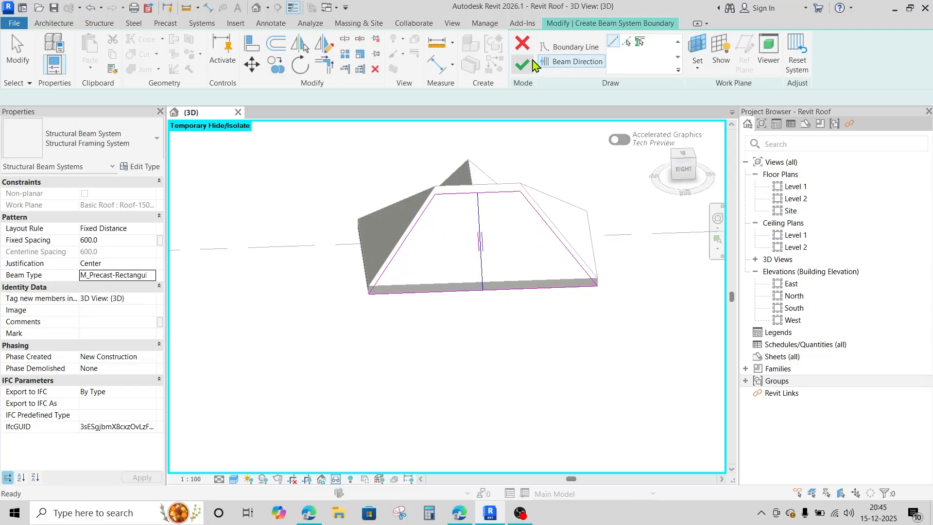
pyautogui.click(525, 64)
# Start a second beam system on the same roof slope and pick its eave, hip and ridge edges as boundary lines.
pyautogui.keyDown('shift'); pyautogui.moveTo(521, 184); pyautogui.dragTo(581, 140, button='middle'); pyautogui.keyUp('shift')
pyautogui.moveTo(488, 367); pyautogui.dragTo(433, 356, button='middle')
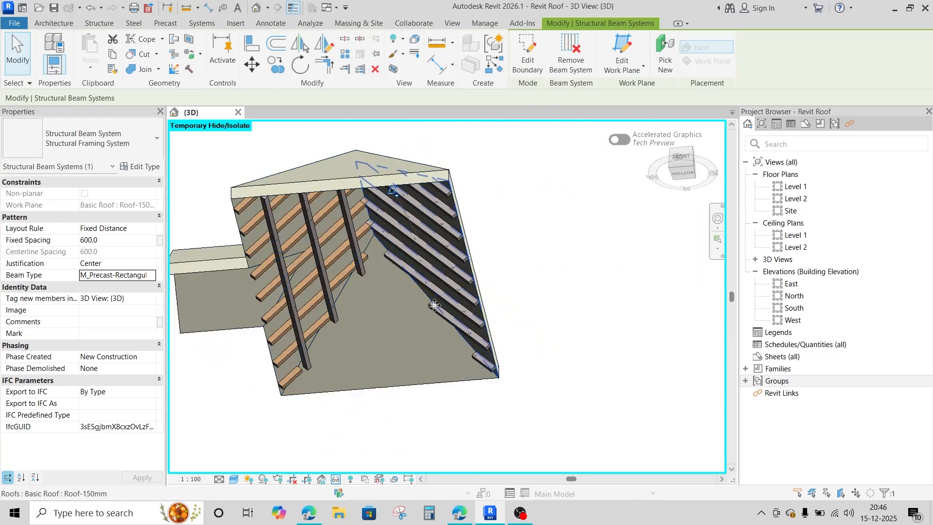
pyautogui.moveTo(434, 305); pyautogui.dragTo(544, 318, button='middle')
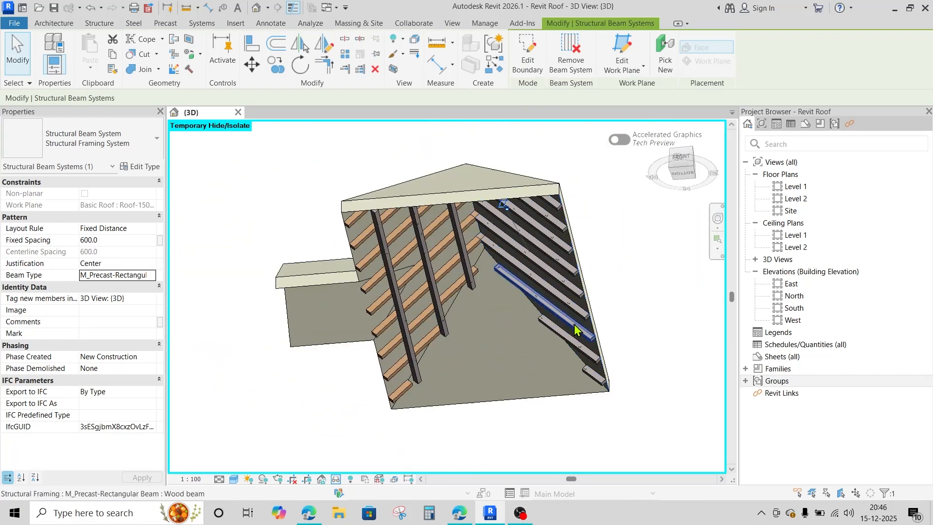
pyautogui.click(100, 23)
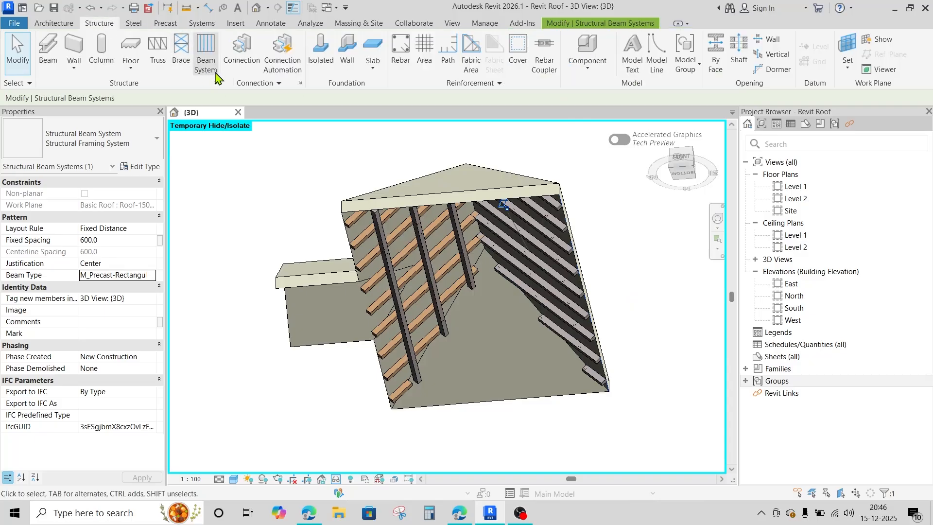
pyautogui.click(205, 51)
pyautogui.keyDown('shift'); pyautogui.moveTo(522, 352); pyautogui.dragTo(703, 300, button='middle'); pyautogui.keyUp('shift')
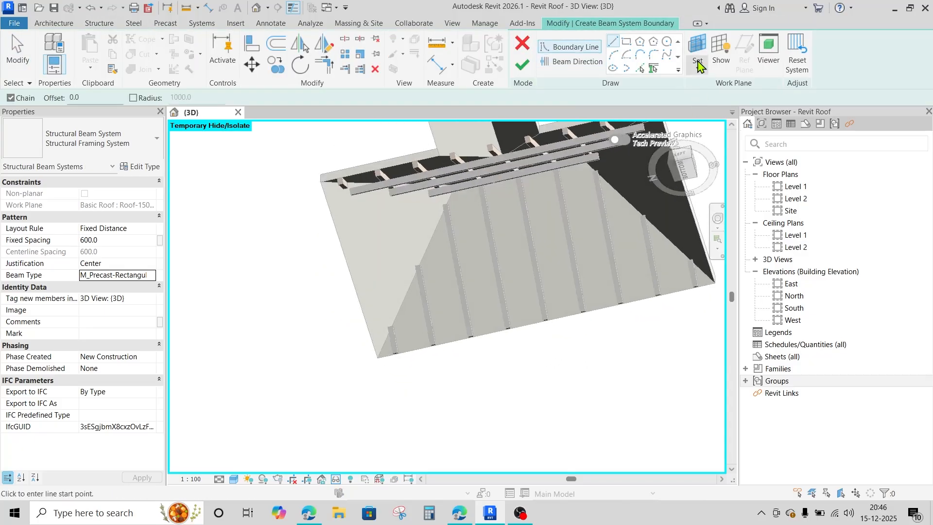
pyautogui.click(641, 69)
pyautogui.moveTo(510, 259); pyautogui.dragTo(373, 255, button='middle')
pyautogui.moveTo(280, 404); pyautogui.dragTo(435, 335, button='middle')
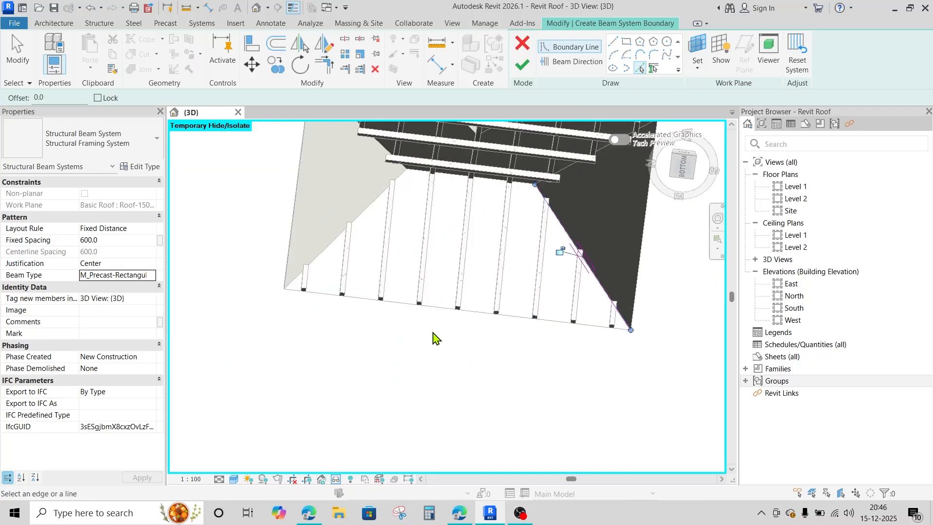
pyautogui.click(437, 309)
pyautogui.click(324, 251)
pyautogui.click(427, 175)
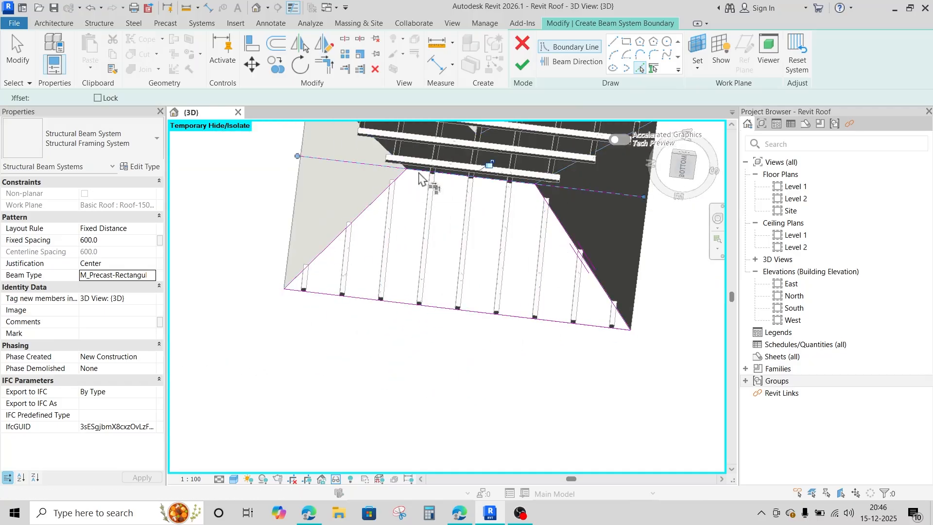
# Trim the ridge boundary line to the two hip lines so the second beam system's boundary is closed.
pyautogui.press('t')
pyautogui.press('r')
pyautogui.click(393, 190)
pyautogui.click(435, 173)
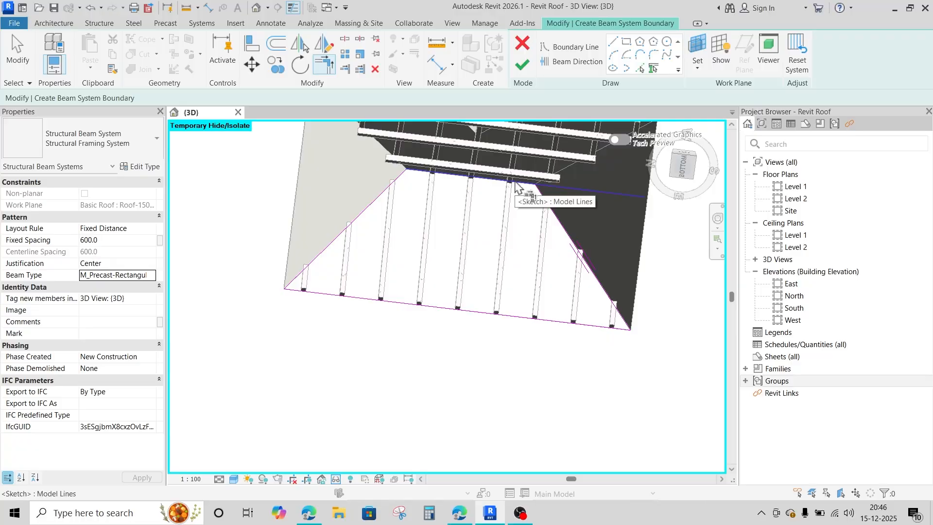
pyautogui.keyDown('shift'); pyautogui.moveTo(545, 207); pyautogui.dragTo(473, 351, button='middle'); pyautogui.keyUp('shift')
pyautogui.scroll(3, 515, 233)
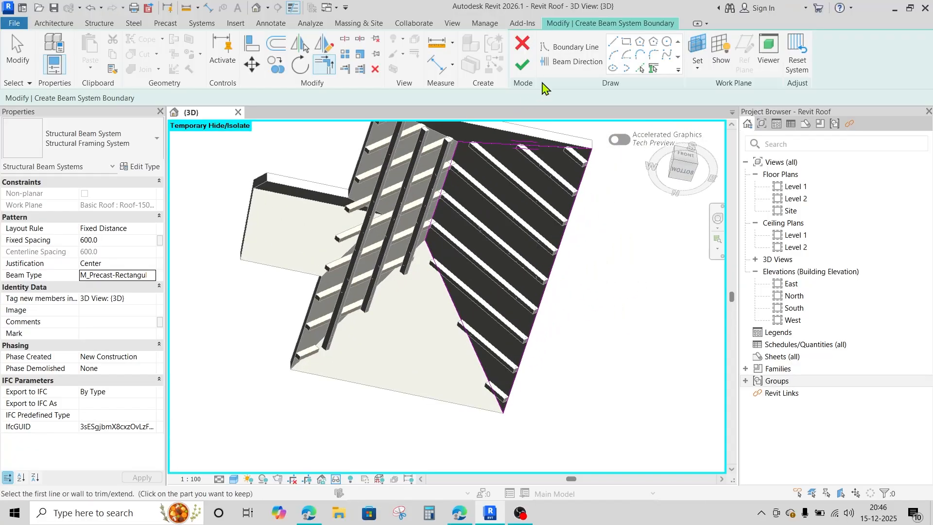
# Draw the second system's beam direction parallel to the eave between the hip lines, about 3594 mm long, and finish it.
pyautogui.click(572, 66)
pyautogui.moveTo(648, 170)
pyautogui.keyDown('shift'); pyautogui.mouseDown(button='middle')
pyautogui.moveTo(418, 394)
pyautogui.moveTo(447, 431)
pyautogui.moveTo(460, 427)
pyautogui.mouseUp(button='middle'); pyautogui.keyUp('shift')
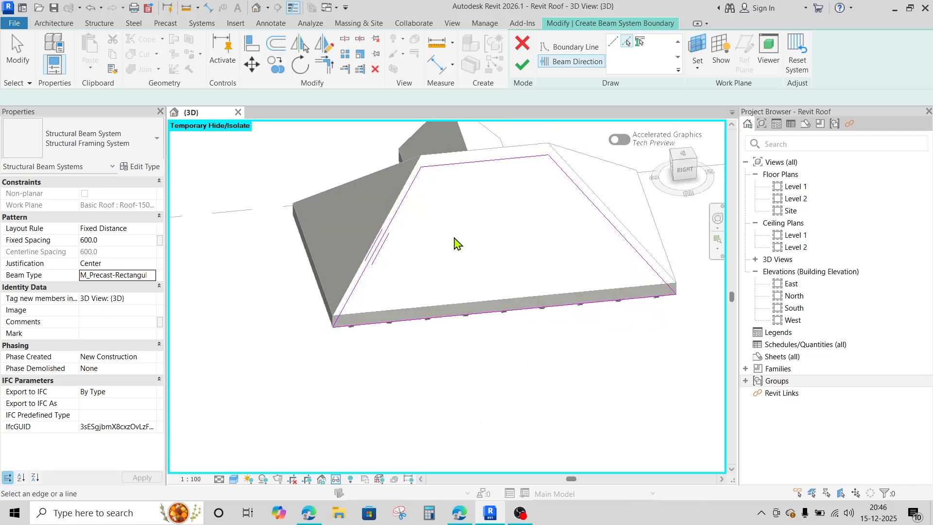
pyautogui.moveTo(456, 243); pyautogui.dragTo(396, 254, button='middle')
pyautogui.click(613, 41)
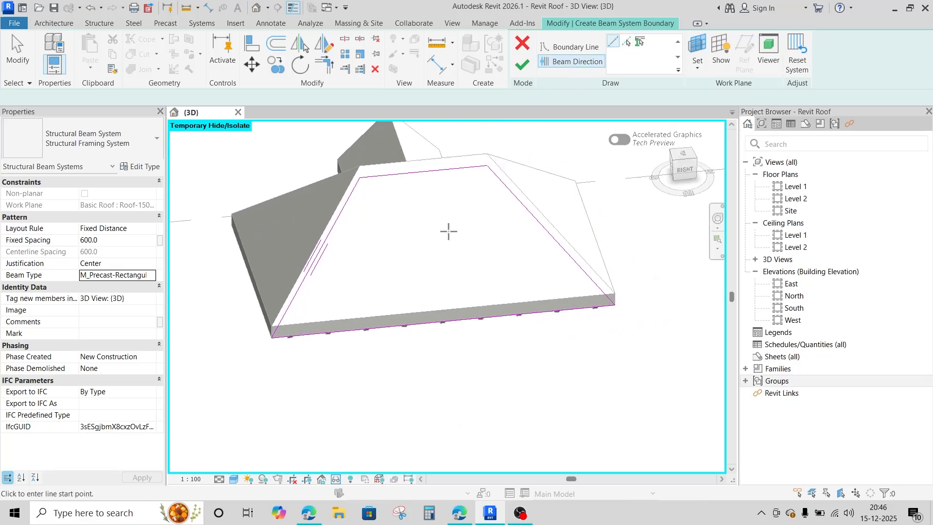
pyautogui.click(315, 249)
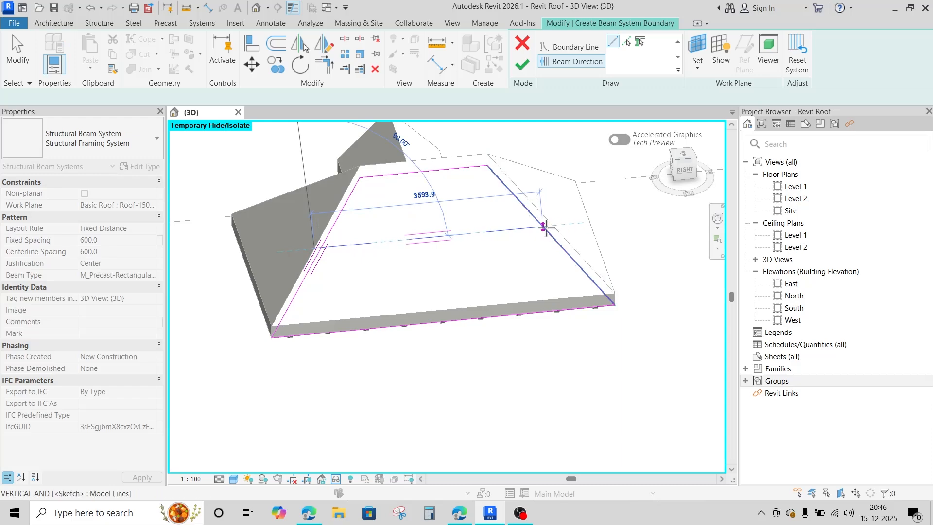
pyautogui.click(542, 226)
pyautogui.click(522, 65)
pyautogui.moveTo(583, 243)
pyautogui.keyDown('shift'); pyautogui.mouseDown(button='middle')
pyautogui.moveTo(616, 267)
pyautogui.moveTo(623, 294)
pyautogui.moveTo(687, 220)
pyautogui.moveTo(760, 163)
pyautogui.mouseUp(button='middle'); pyautogui.keyUp('shift')
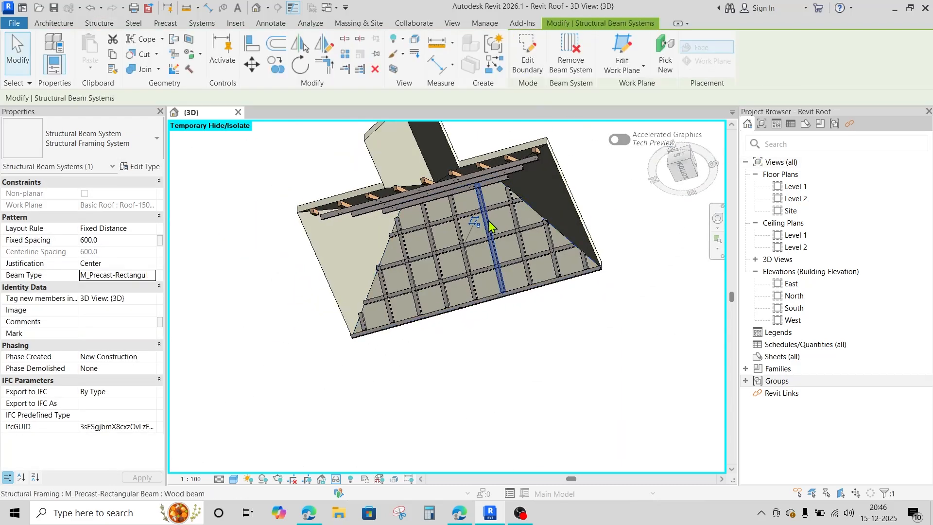
pyautogui.scroll(2, 496, 249)
pyautogui.moveTo(496, 249); pyautogui.dragTo(505, 343, button='middle')
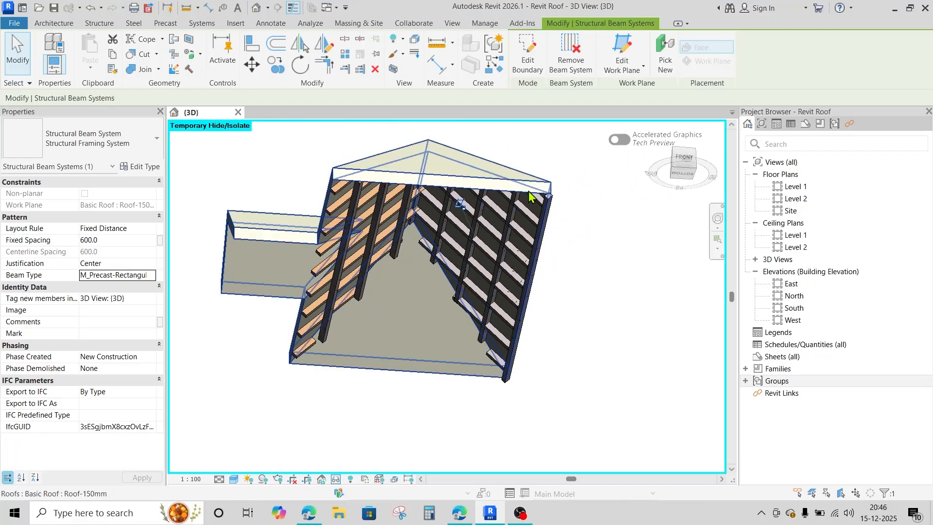
# Set the z Offset Value of the slope's four beams running parallel to the eave to -100.
pyautogui.click(525, 265)
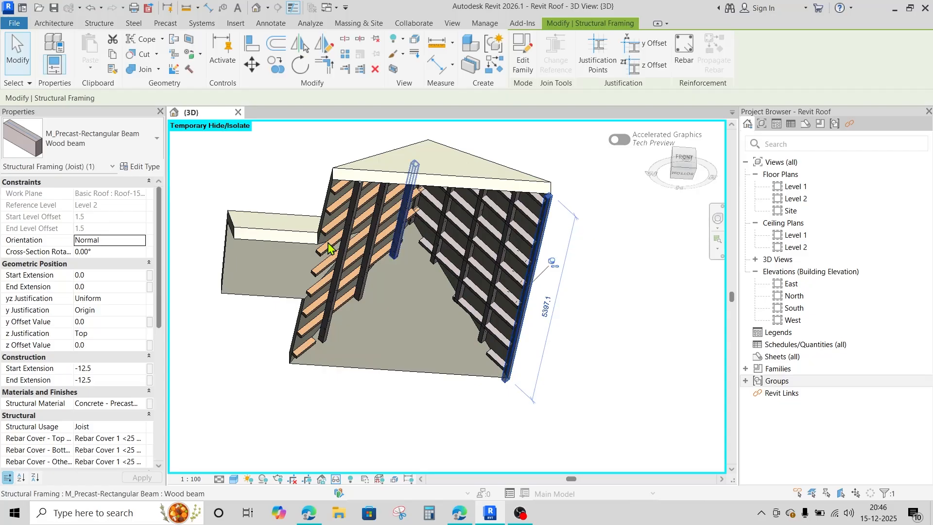
pyautogui.click(107, 344)
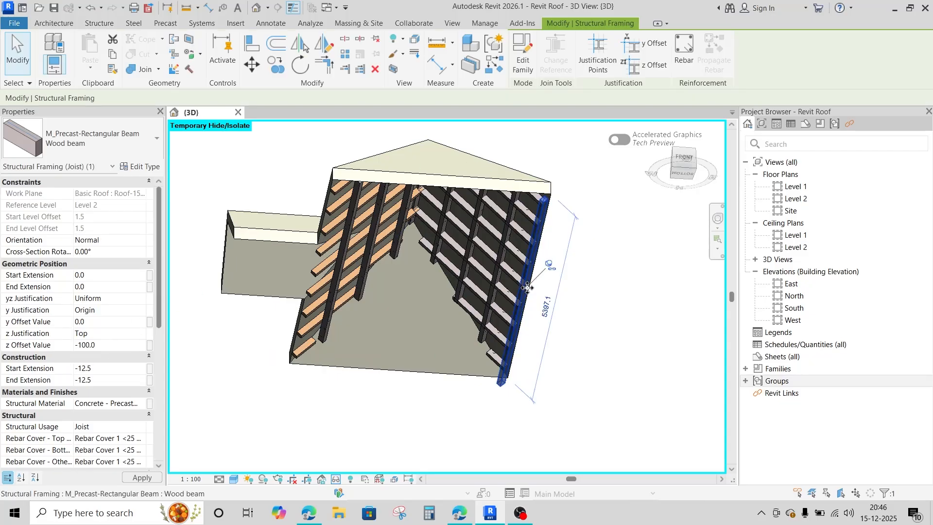
pyautogui.scroll(3, 492, 255)
pyautogui.click(487, 247)
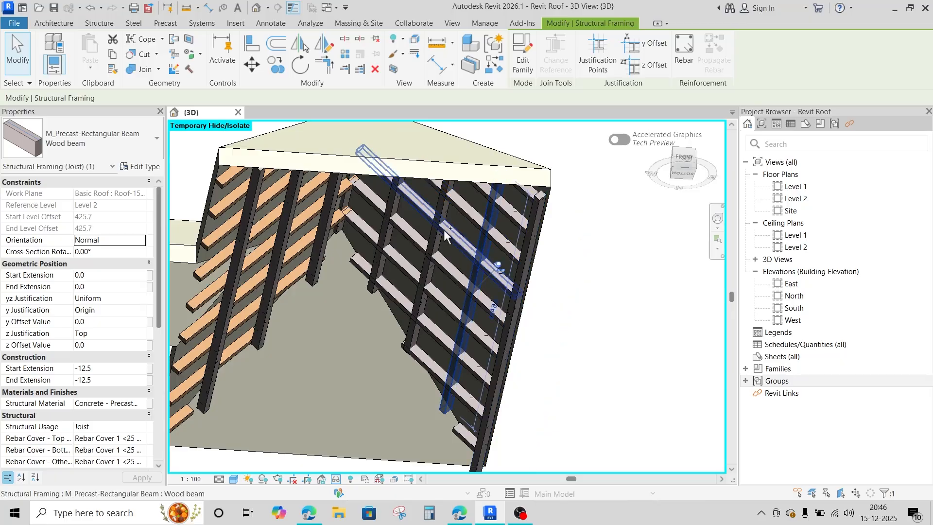
pyautogui.keyDown('ctrl'); pyautogui.click(437, 210); pyautogui.keyUp('ctrl')
pyautogui.keyDown('ctrl'); pyautogui.click(388, 206); pyautogui.keyUp('ctrl')
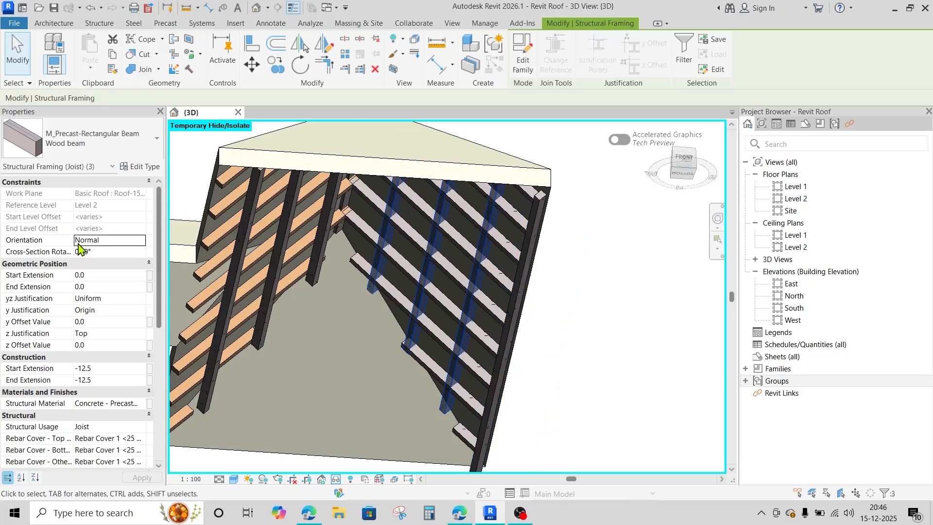
pyautogui.click(113, 341)
pyautogui.write('-10')
pyautogui.write('0')
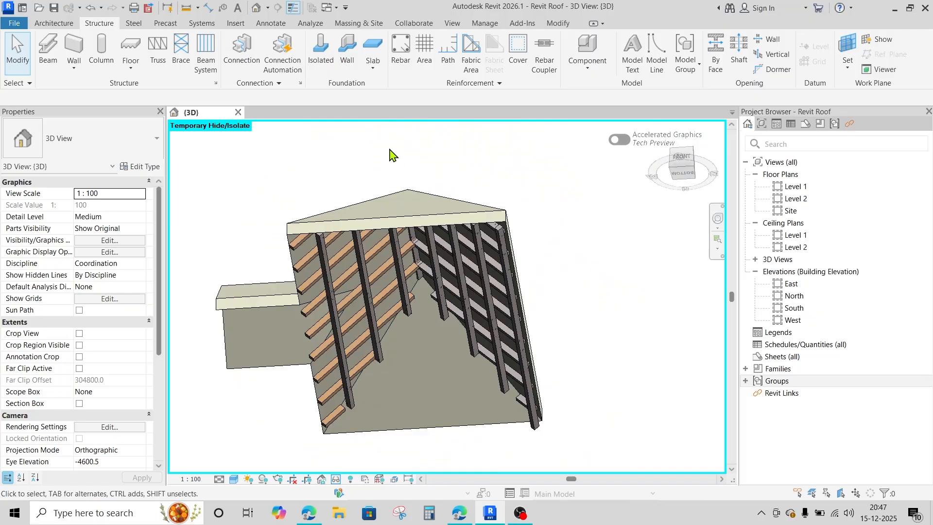
# Select all instances of the wood beam visible in the view and assign them the structural material Wood - Stained.
pyautogui.moveTo(399, 148); pyautogui.dragTo(616, 465)
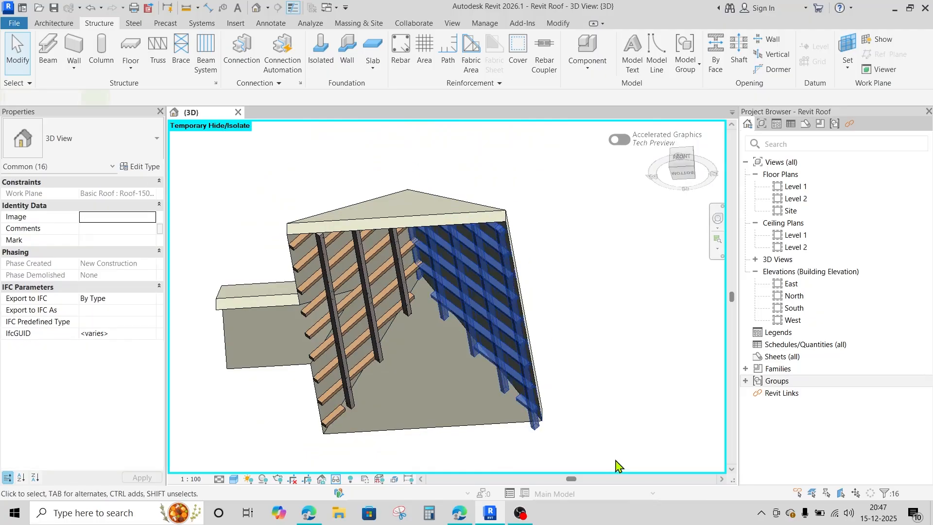
pyautogui.click(518, 337)
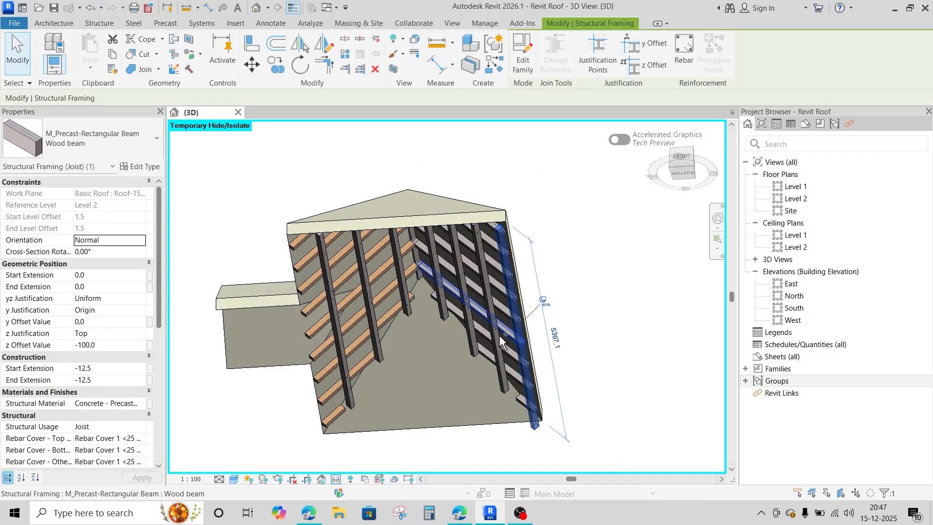
pyautogui.rightClick(508, 290)
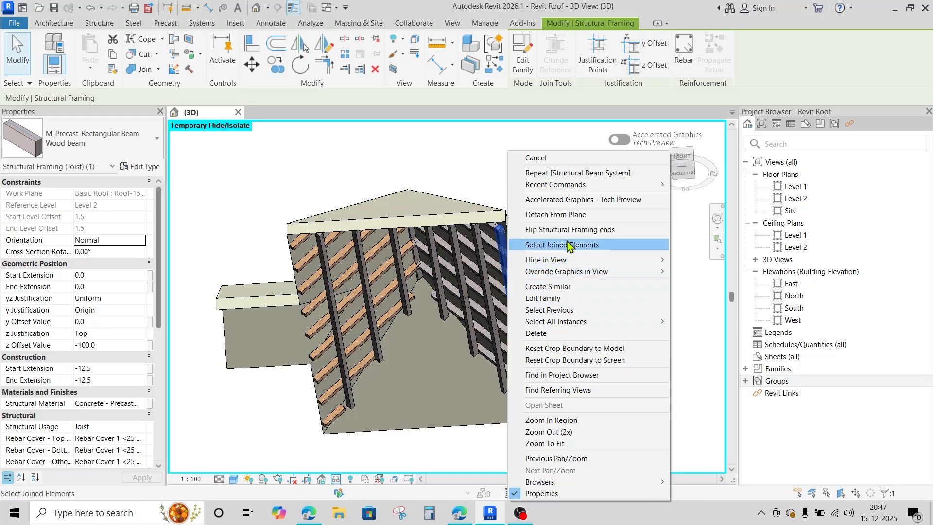
pyautogui.moveTo(590, 326)
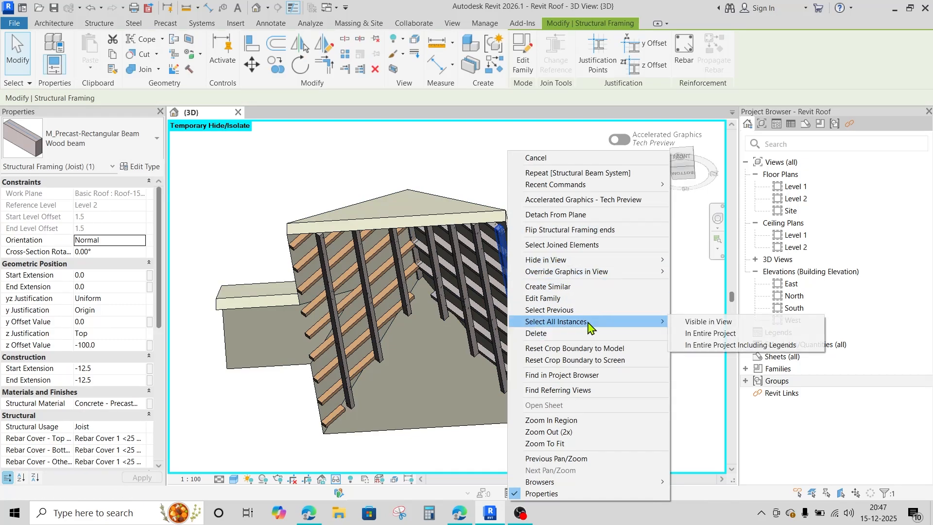
pyautogui.click(715, 321)
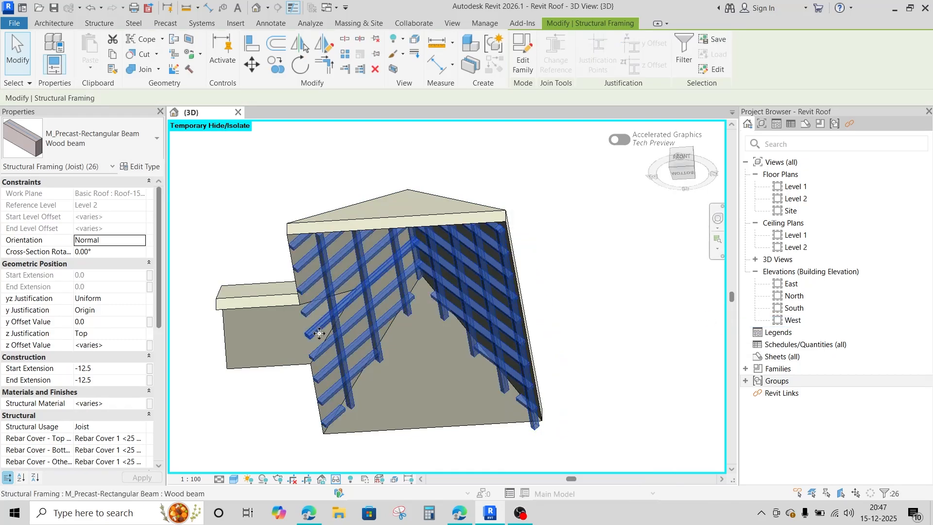
pyautogui.click(141, 405)
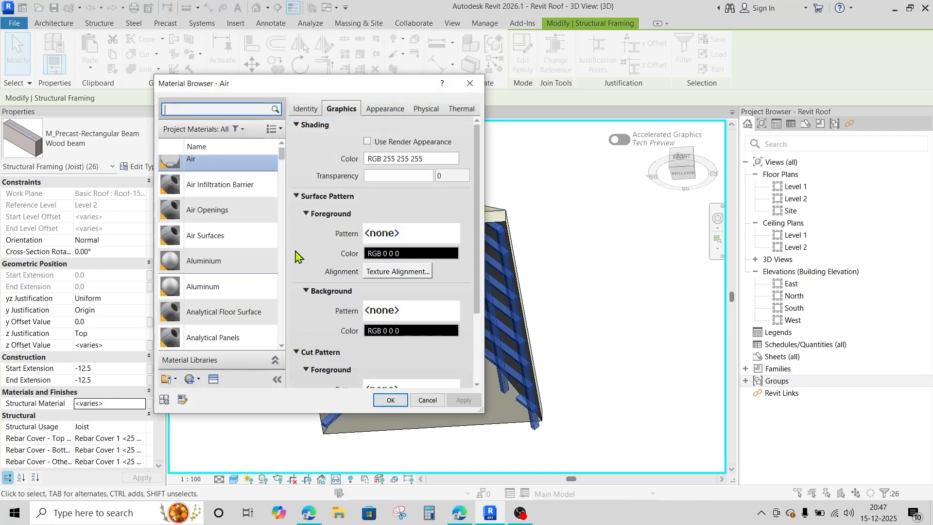
pyautogui.moveTo(282, 157); pyautogui.dragTo(277, 358)
pyautogui.click(214, 287)
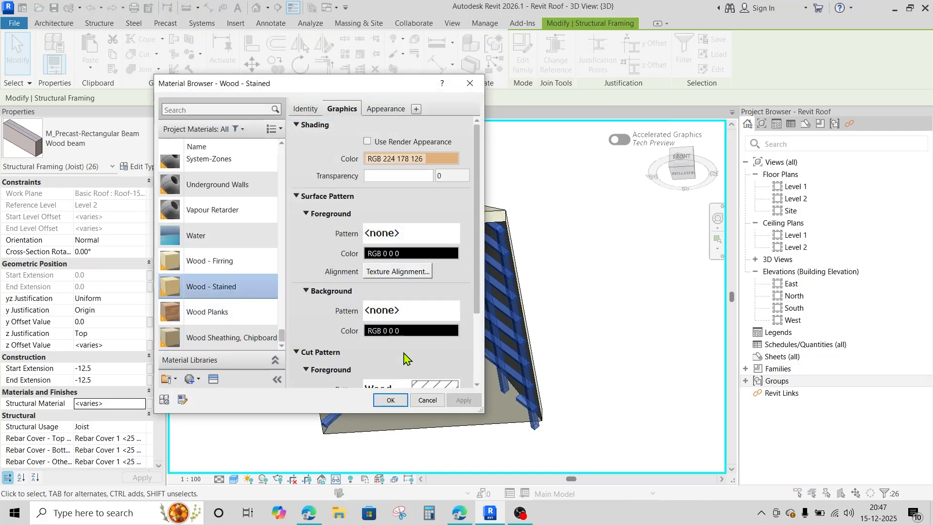
pyautogui.click(392, 401)
pyautogui.click(593, 296)
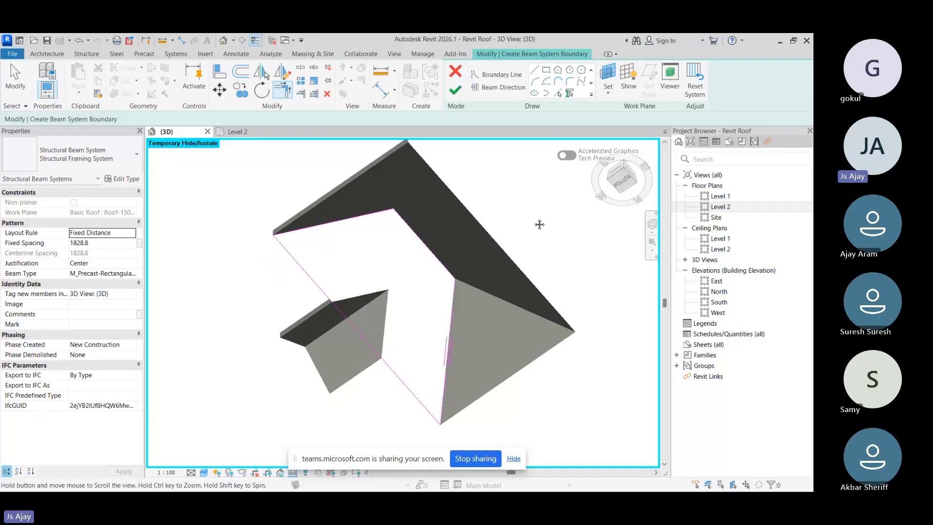
# Draw the beam direction line across the roof slope from the eave boundary up to the ridge boundary.
pyautogui.moveTo(539, 224); pyautogui.dragTo(541, 226, button='middle')
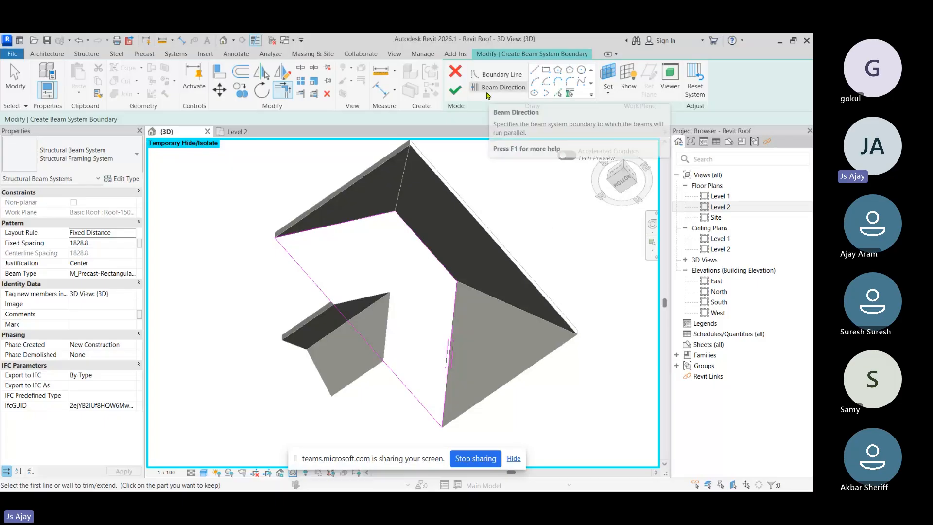
pyautogui.click(501, 87)
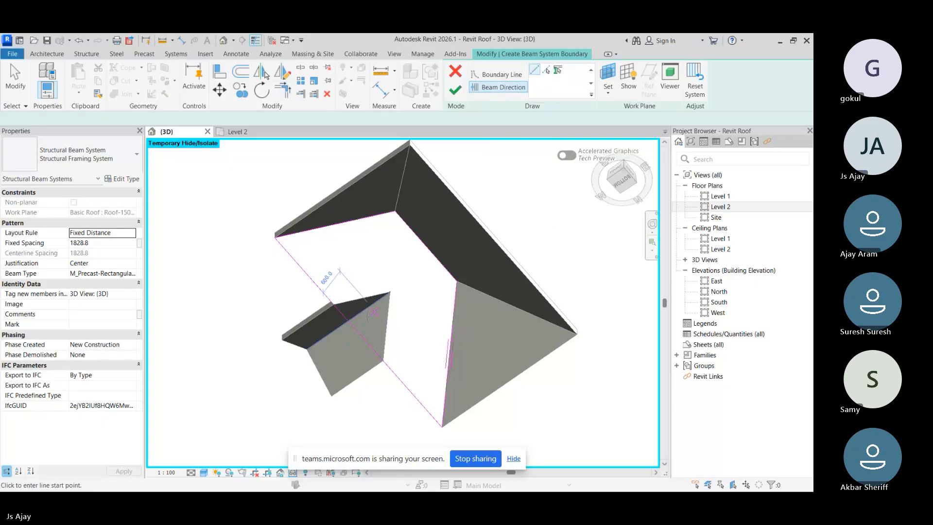
pyautogui.click(358, 332)
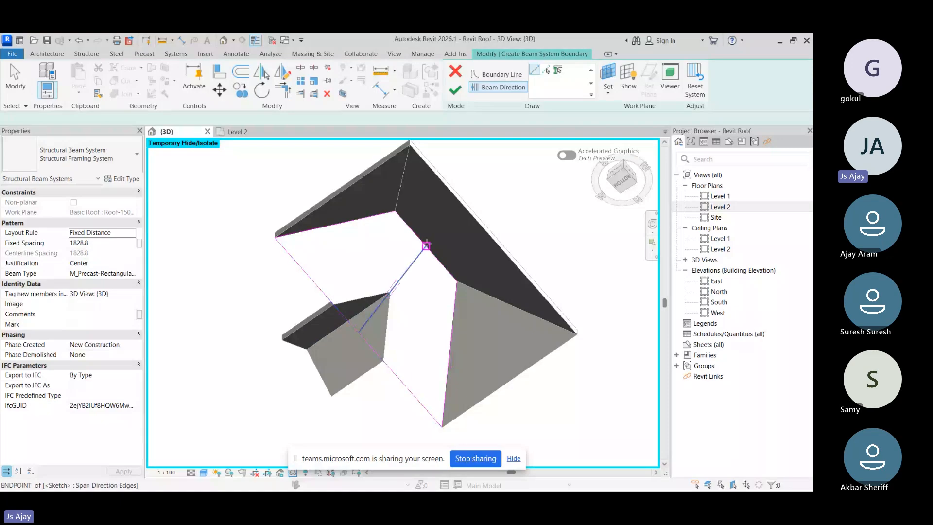
pyautogui.keyDown('shift'); pyautogui.moveTo(426, 246); pyautogui.dragTo(149, 265, button='middle'); pyautogui.keyUp('shift')
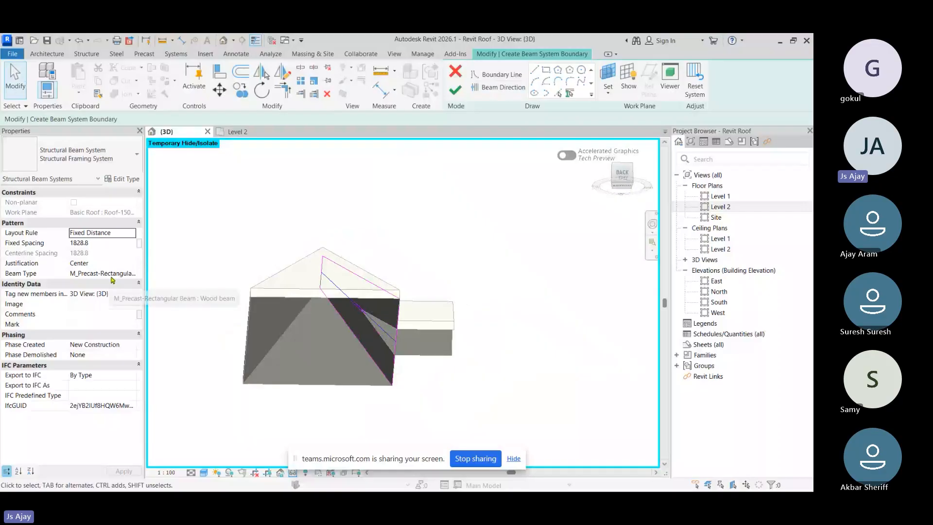
pyautogui.press('ctrl')
pyautogui.press('ctrl')
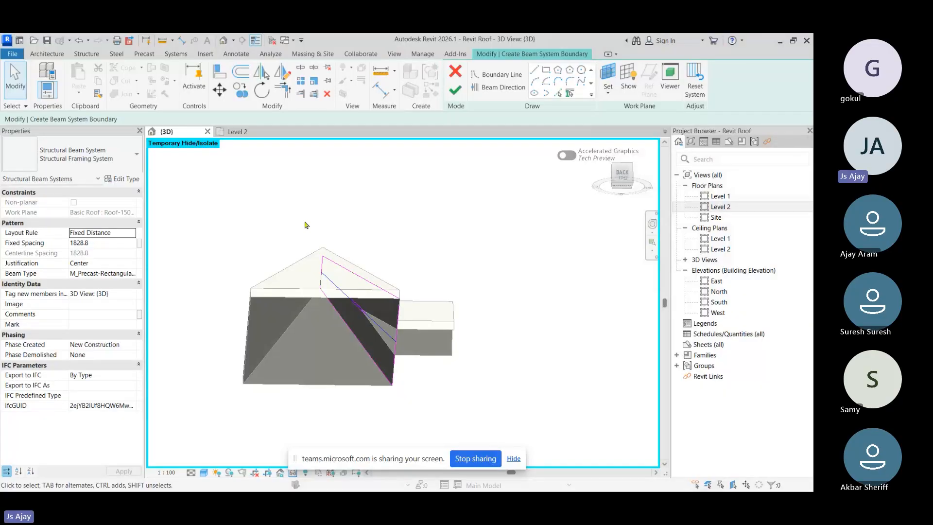
pyautogui.press('ctrl')
pyautogui.press('ctrl')
pyautogui.keyDown('shift'); pyautogui.moveTo(484, 246); pyautogui.dragTo(410, 303, button='middle'); pyautogui.keyUp('shift')
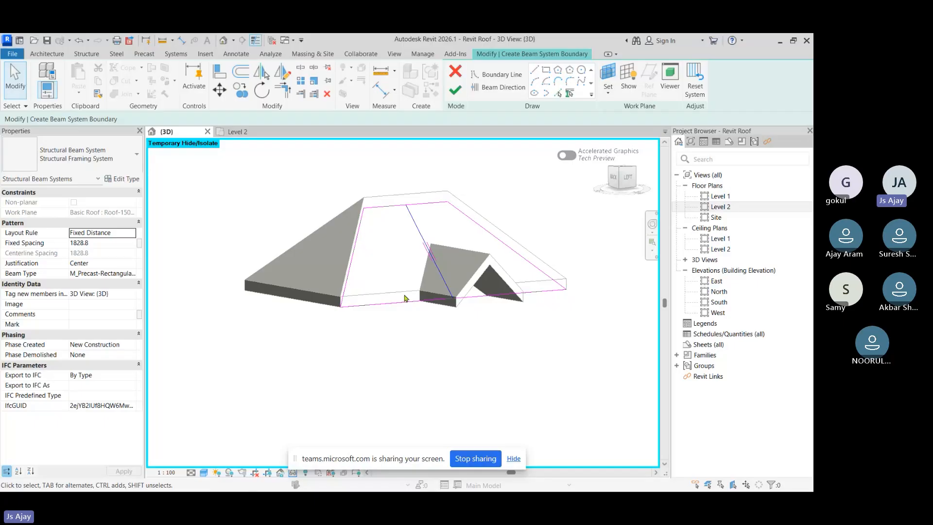
# Set the beam system's fixed spacing to 600 mm and finish the sketch.
pyautogui.click(111, 243)
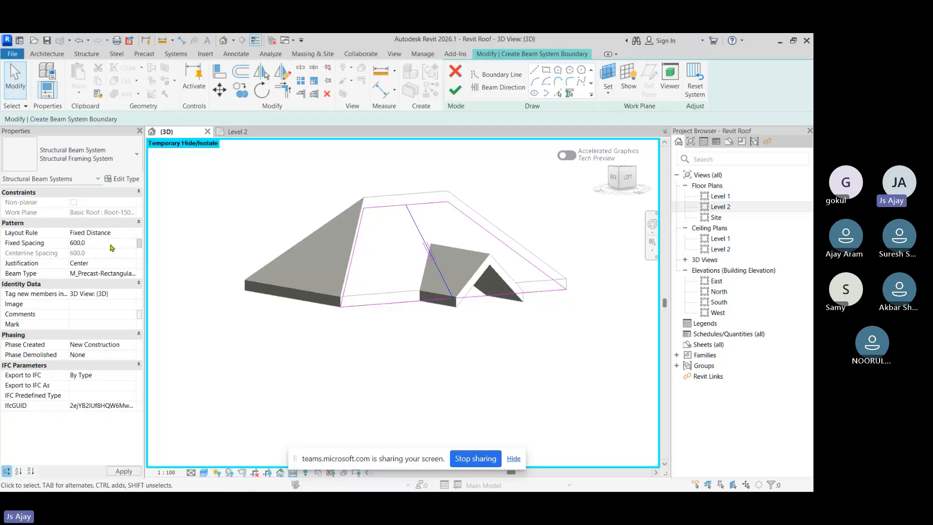
pyautogui.click(456, 91)
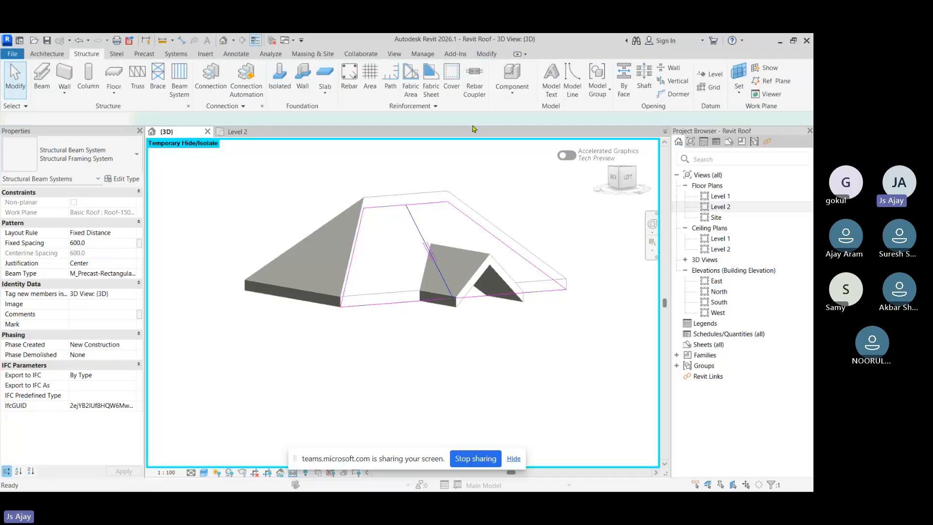
pyautogui.keyDown('shift'); pyautogui.moveTo(594, 413); pyautogui.dragTo(266, 208, button='middle'); pyautogui.keyUp('shift')
pyautogui.click(267, 208)
pyautogui.moveTo(362, 217); pyautogui.dragTo(306, 272, button='middle')
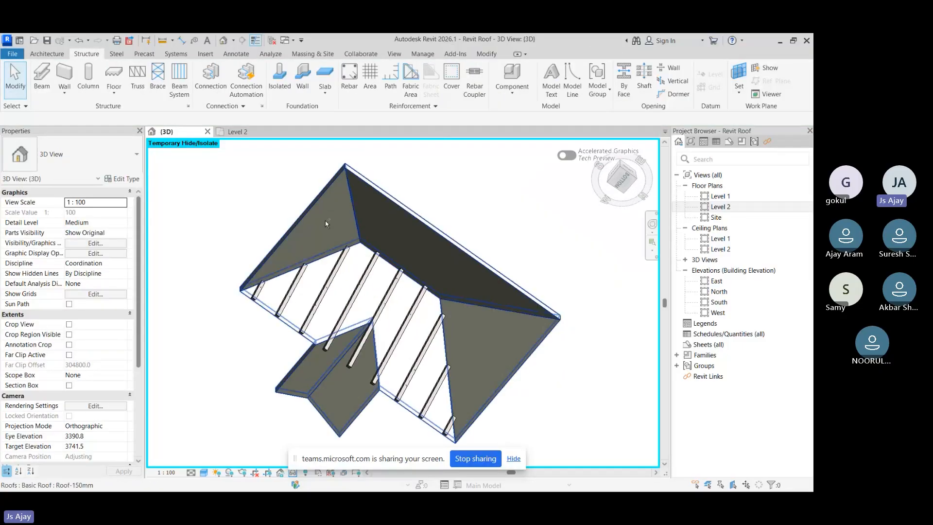
pyautogui.keyDown('shift'); pyautogui.moveTo(327, 223); pyautogui.dragTo(435, 259, button='middle'); pyautogui.keyUp('shift')
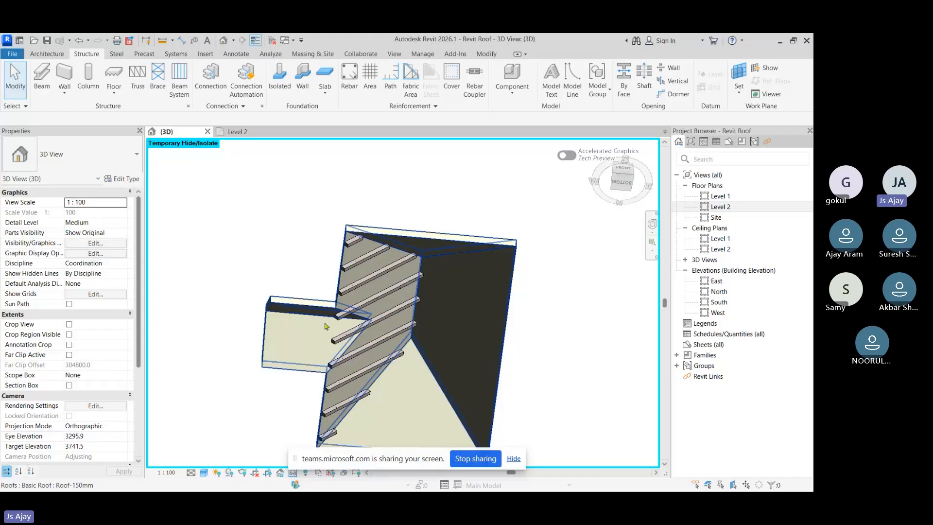
pyautogui.scroll(1, 378, 287)
pyautogui.moveTo(378, 287); pyautogui.dragTo(424, 256, button='middle')
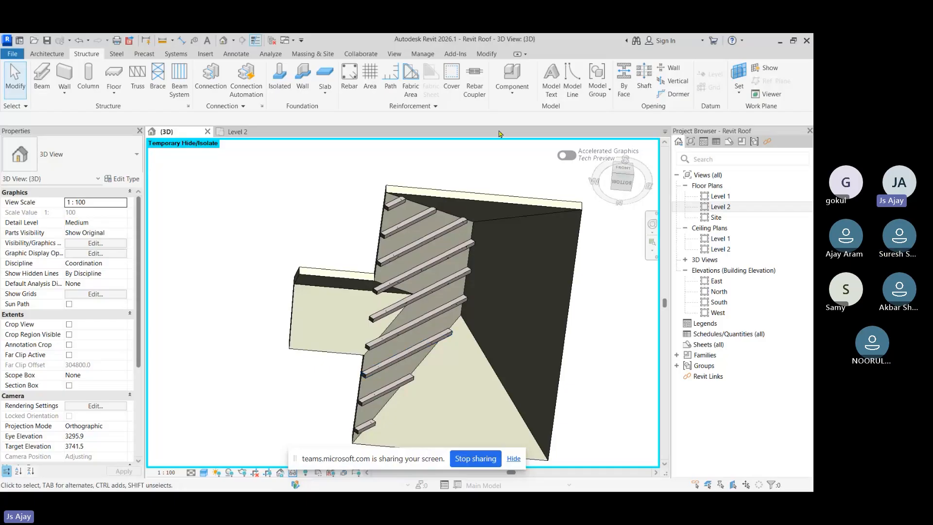
# In the North elevation, draw a horizontal reference plane just above both roof ridges, about 2054 mm above Level 2.
pyautogui.click(33, 53)
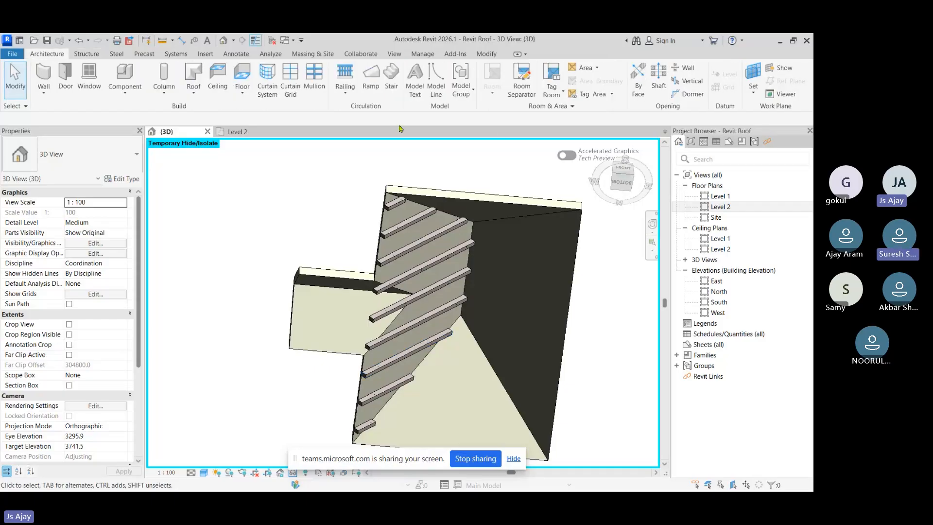
pyautogui.click(238, 132)
pyautogui.scroll(-2, 397, 315)
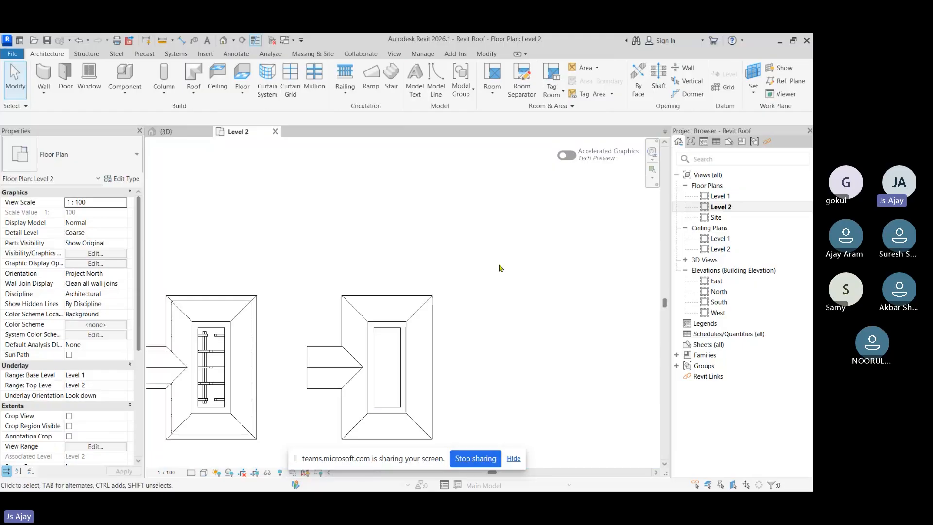
pyautogui.doubleClick(730, 292)
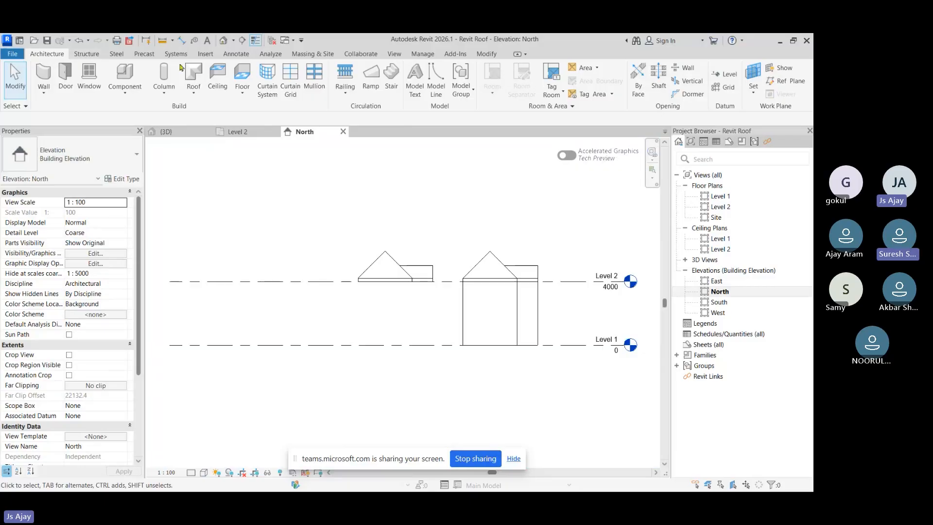
pyautogui.click(782, 83)
pyautogui.click(239, 248)
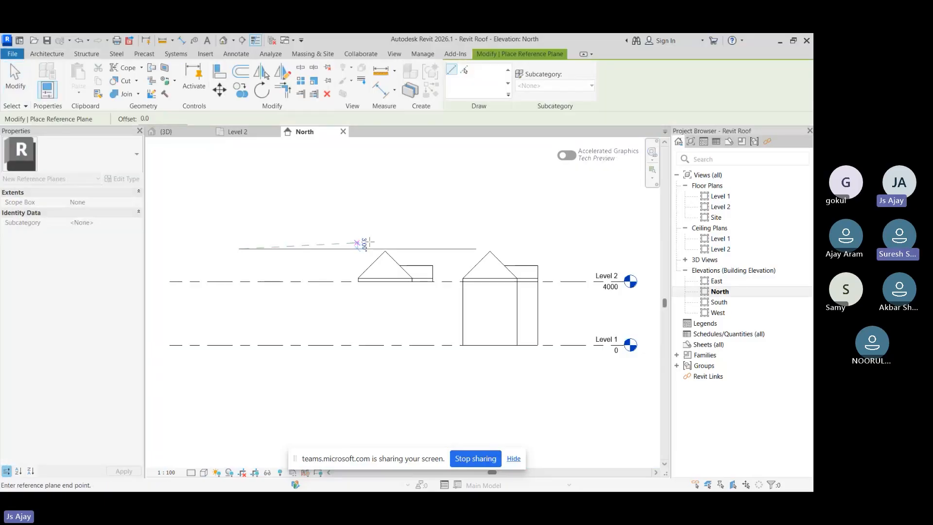
pyautogui.click(553, 248)
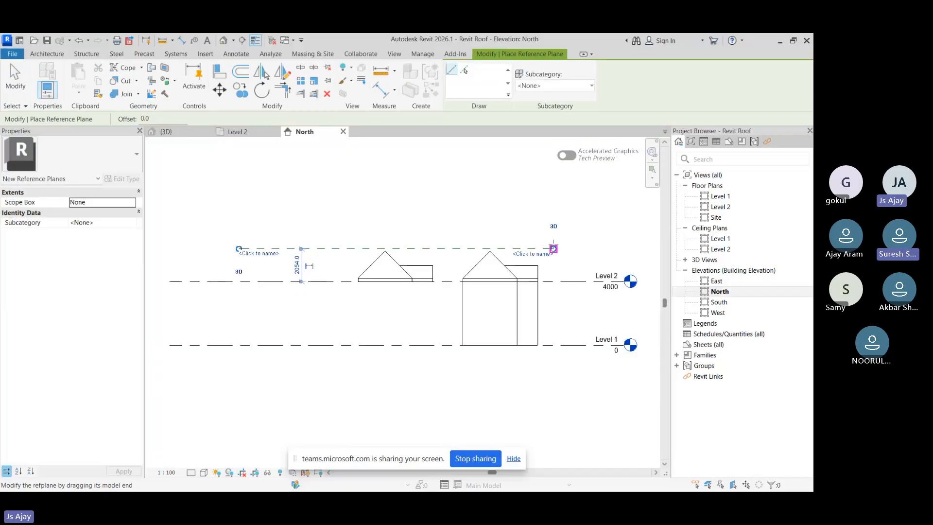
pyautogui.press('Escape')
pyautogui.press('Escape')
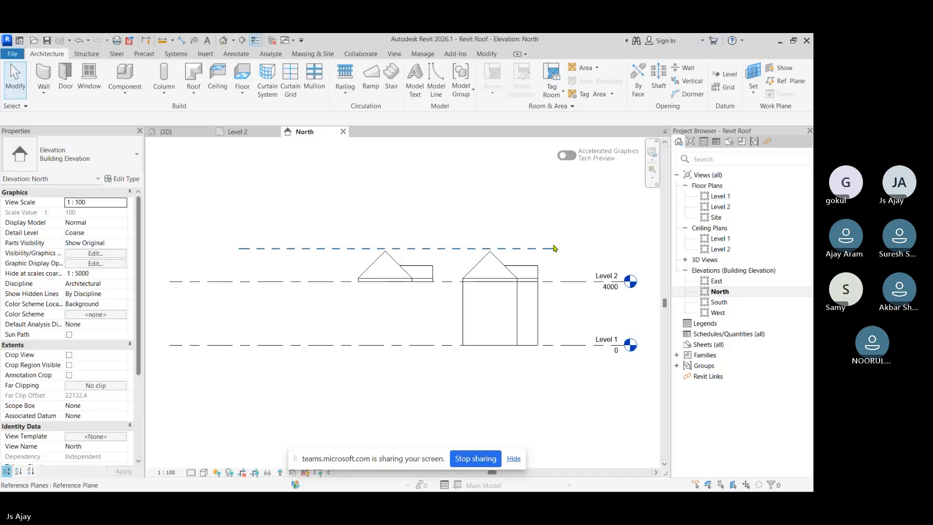
# Return to the 3D view and reset Temporary Hide/Isolate.
pyautogui.scroll(2, 470, 298)
pyautogui.moveTo(469, 298)
pyautogui.mouseDown(button='middle')
pyautogui.moveTo(450, 327)
pyautogui.moveTo(351, 335)
pyautogui.moveTo(356, 358)
pyautogui.moveTo(339, 305)
pyautogui.moveTo(418, 356)
pyautogui.mouseUp(button='middle')
pyautogui.click(166, 131)
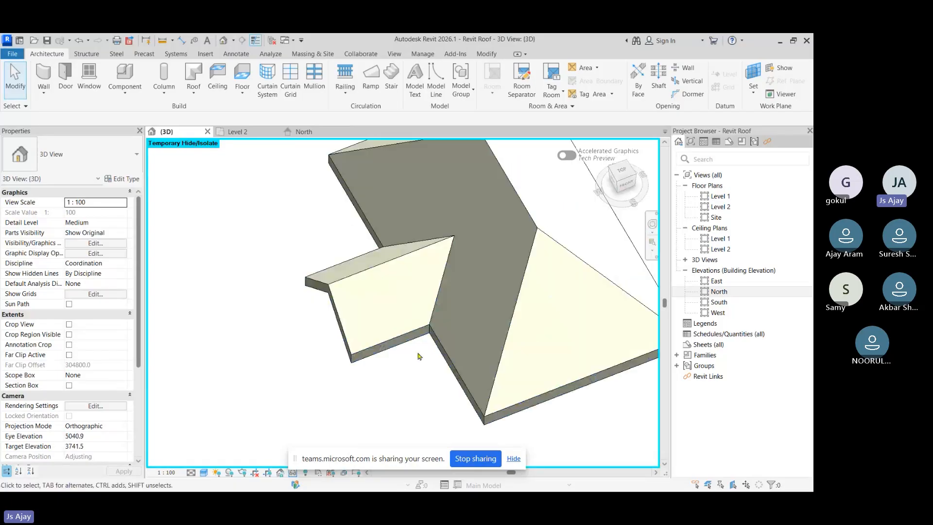
pyautogui.scroll(-6, 418, 357)
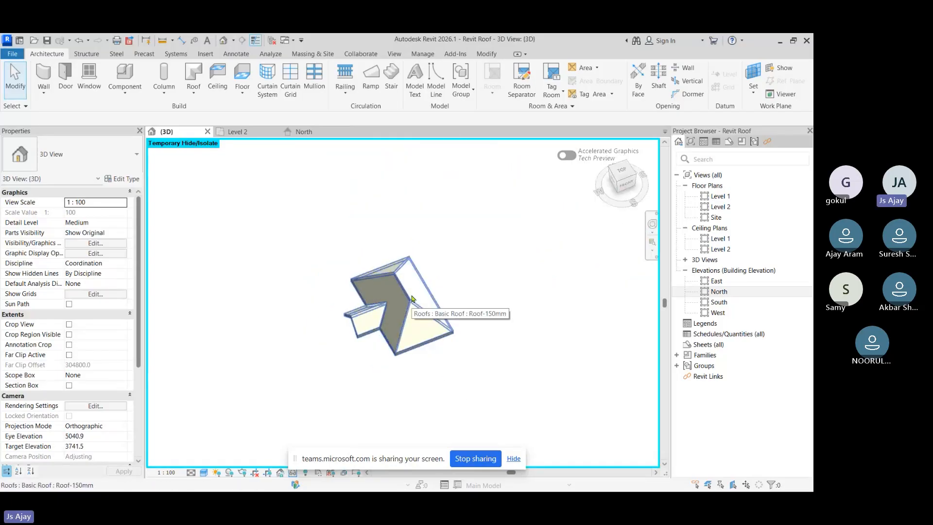
pyautogui.press('r')
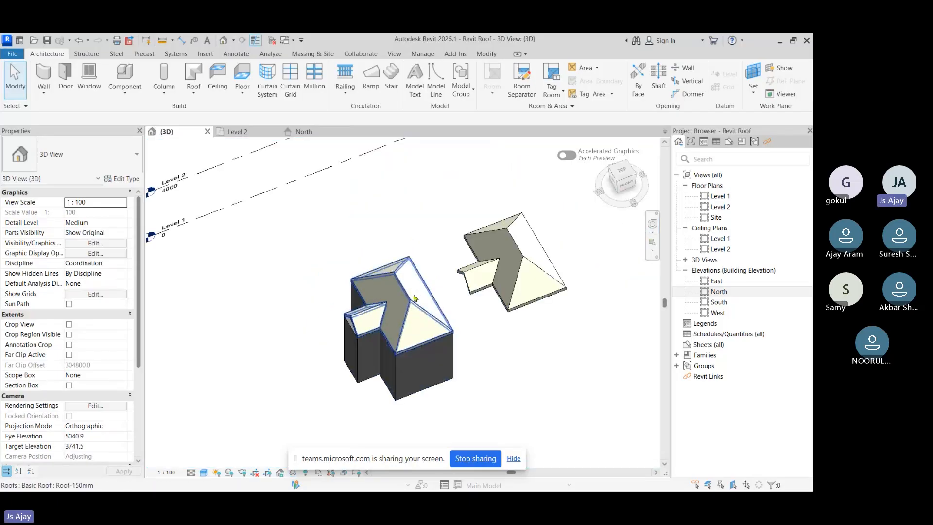
# Open the standalone roof's footprint sketch, examine its slope-defining edges from different sides, and finish the sketch without changes.
pyautogui.click(414, 298)
pyautogui.moveTo(564, 319); pyautogui.dragTo(504, 352, button='middle')
pyautogui.click(485, 304)
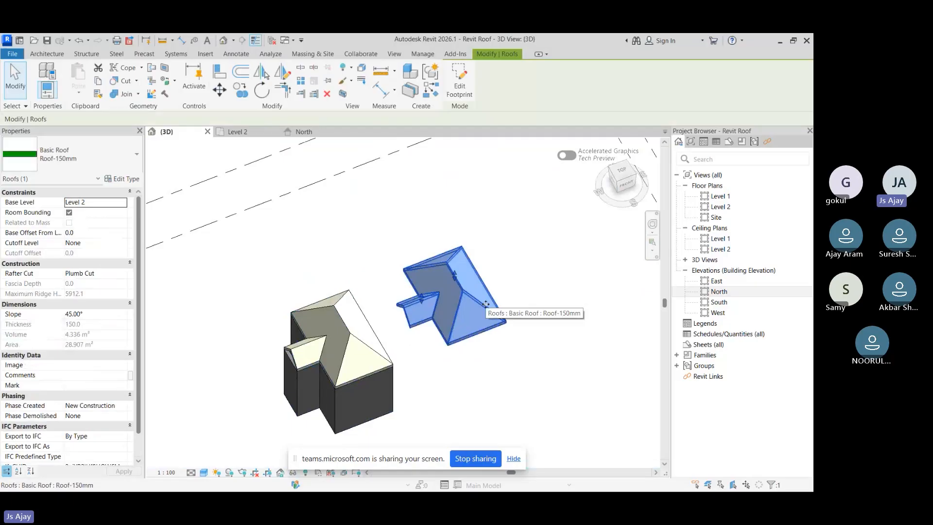
pyautogui.click(460, 93)
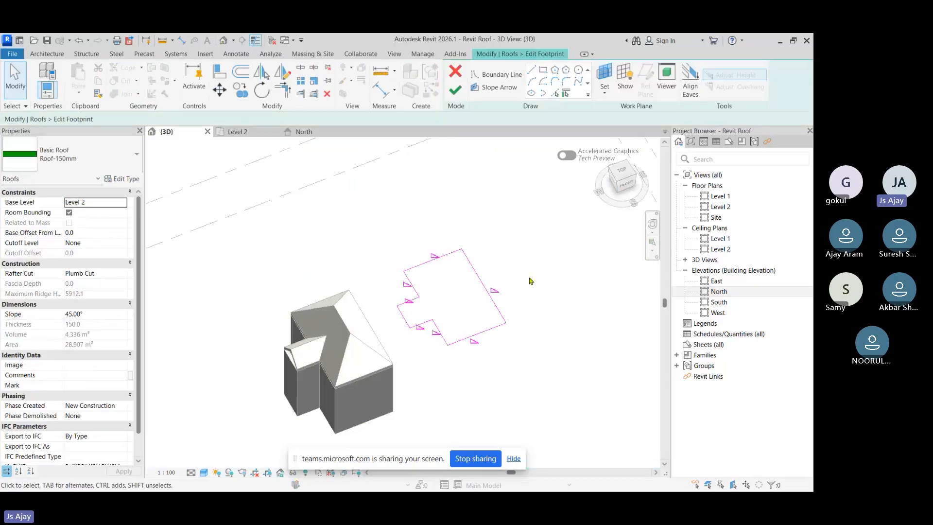
pyautogui.scroll(2, 531, 277)
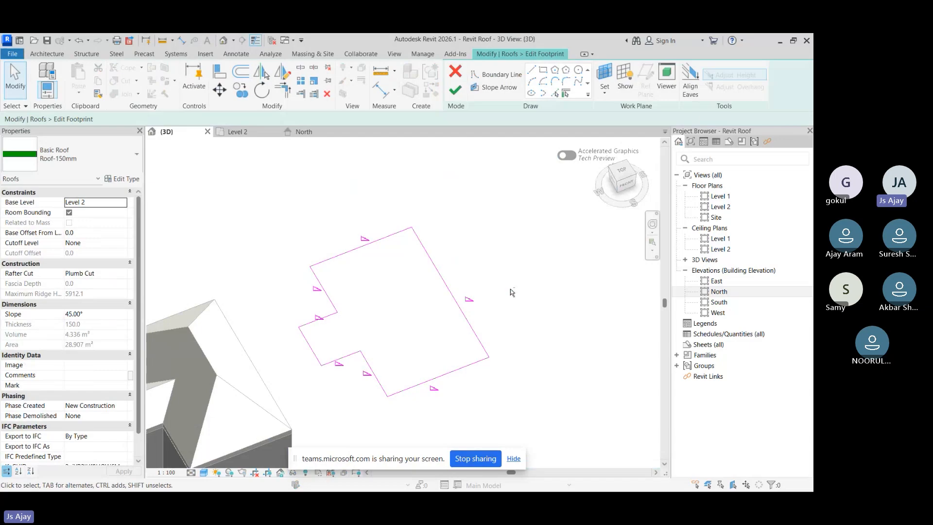
pyautogui.moveTo(510, 289)
pyautogui.keyDown('shift'); pyautogui.mouseDown(button='middle')
pyautogui.moveTo(481, 362)
pyautogui.moveTo(342, 266)
pyautogui.mouseUp(button='middle'); pyautogui.keyUp('shift')
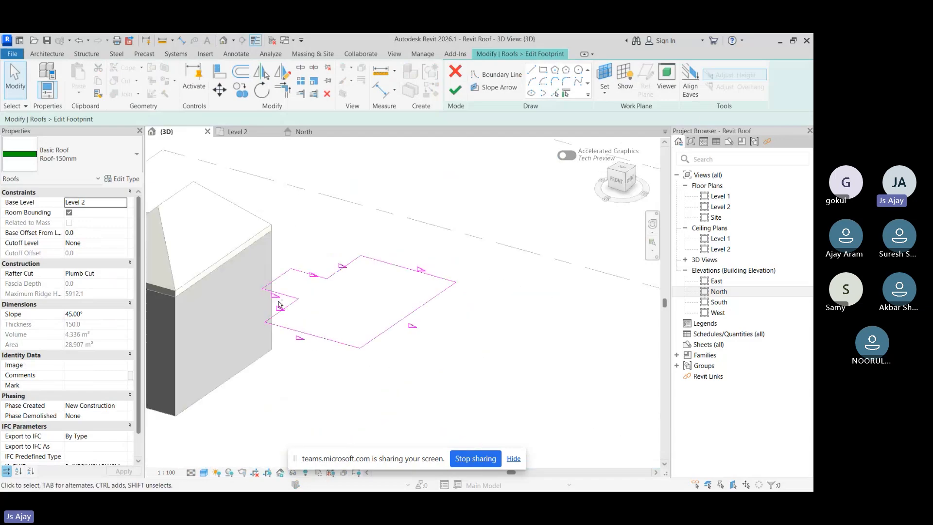
pyautogui.keyDown('shift'); pyautogui.moveTo(280, 305); pyautogui.dragTo(311, 295, button='middle'); pyautogui.keyUp('shift')
pyautogui.click(455, 96)
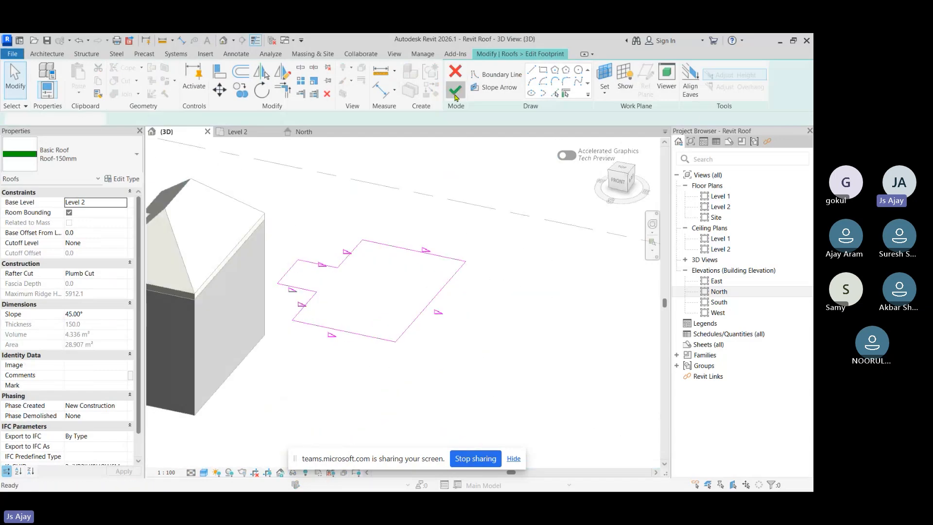
# Attach the top of the front wall under the house's small projecting gable to the roof above it.
pyautogui.moveTo(296, 261)
pyautogui.keyDown('shift'); pyautogui.mouseDown(button='middle')
pyautogui.moveTo(346, 308)
pyautogui.moveTo(554, 319)
pyautogui.moveTo(416, 228)
pyautogui.moveTo(369, 252)
pyautogui.moveTo(289, 264)
pyautogui.mouseUp(button='middle'); pyautogui.keyUp('shift')
pyautogui.scroll(4, 416, 229)
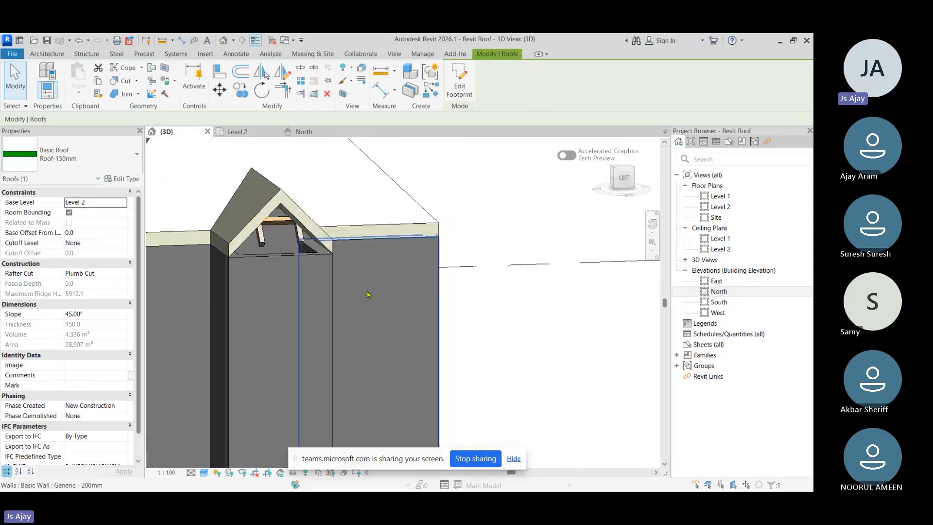
pyautogui.click(289, 263)
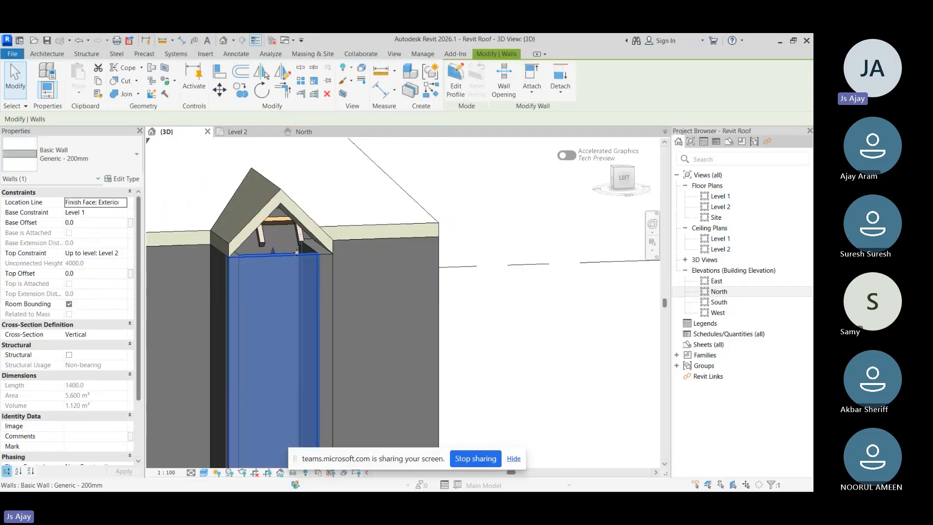
pyautogui.click(533, 95)
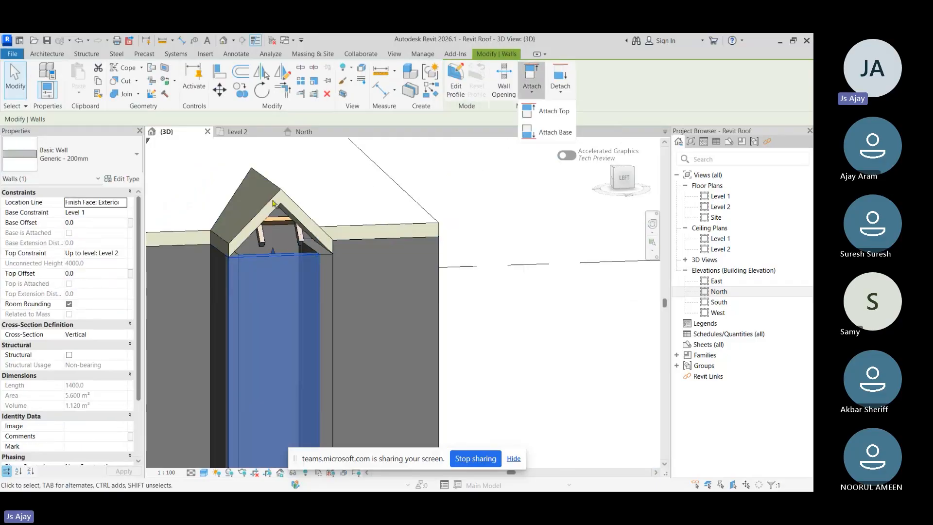
pyautogui.click(560, 120)
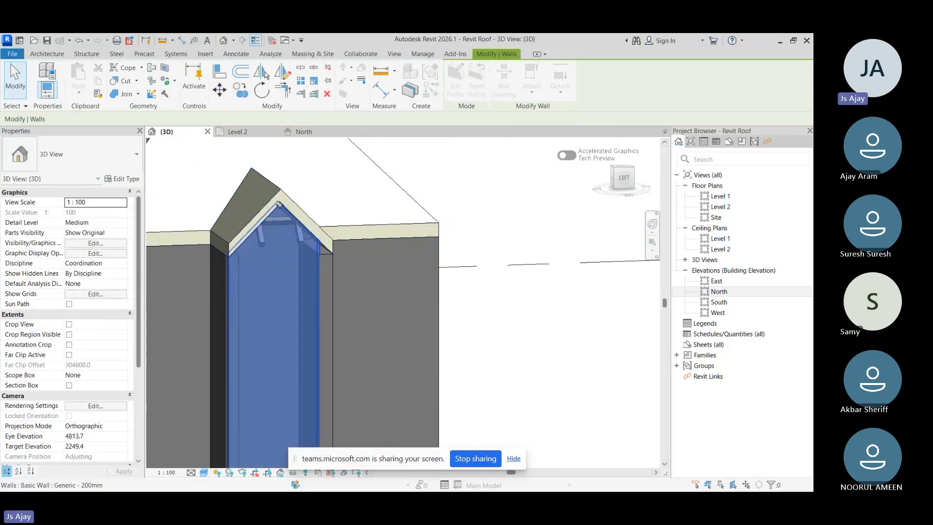
pyautogui.click(332, 281)
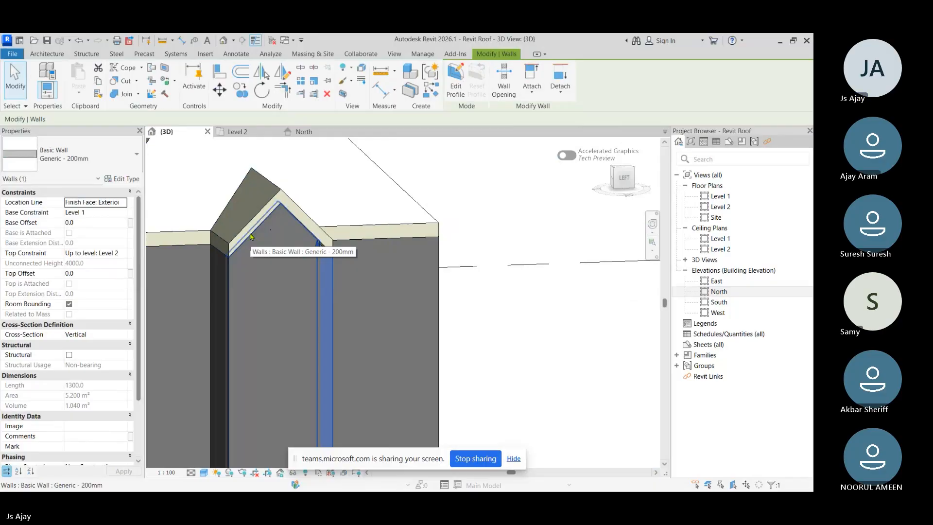
pyautogui.scroll(-2, 251, 236)
pyautogui.scroll(-1, 271, 258)
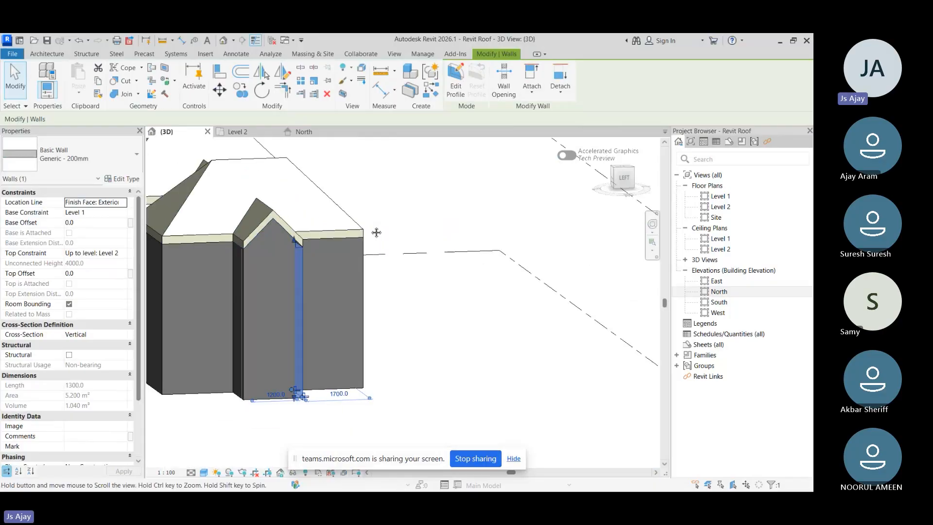
pyautogui.keyDown('shift'); pyautogui.moveTo(376, 232); pyautogui.dragTo(428, 286, button='middle'); pyautogui.keyUp('shift')
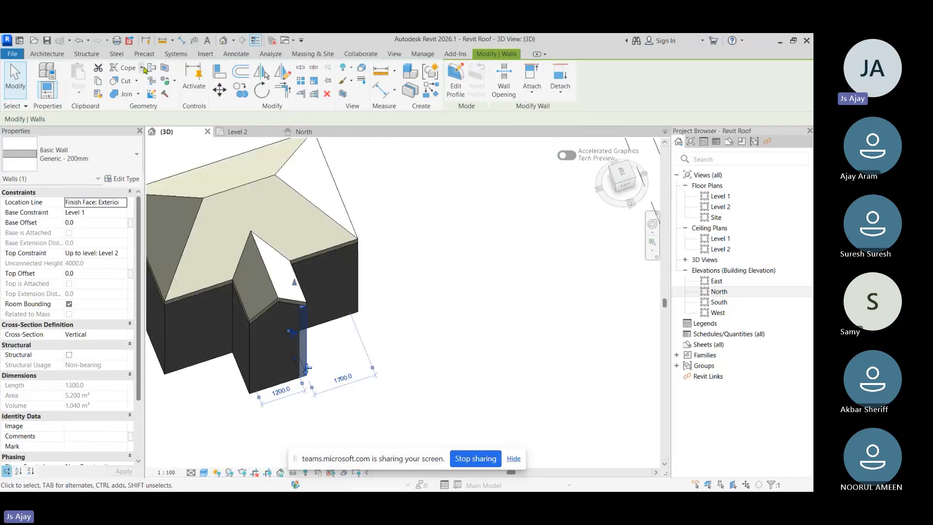
pyautogui.click(47, 53)
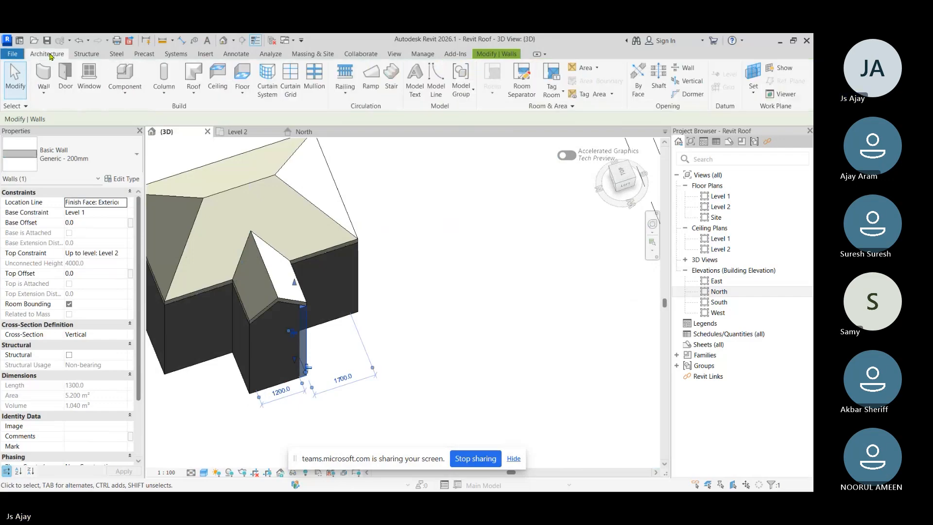
pyautogui.click(193, 90)
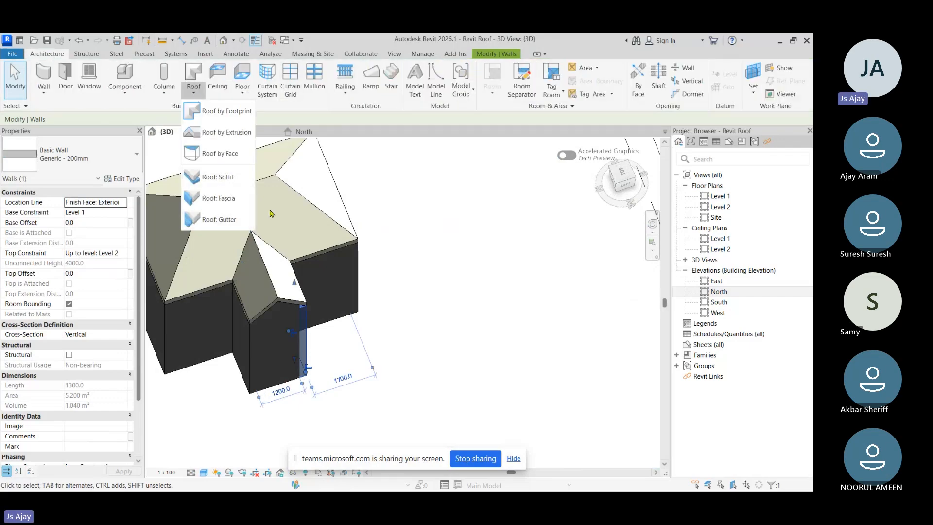
pyautogui.click(470, 184)
pyautogui.click(501, 54)
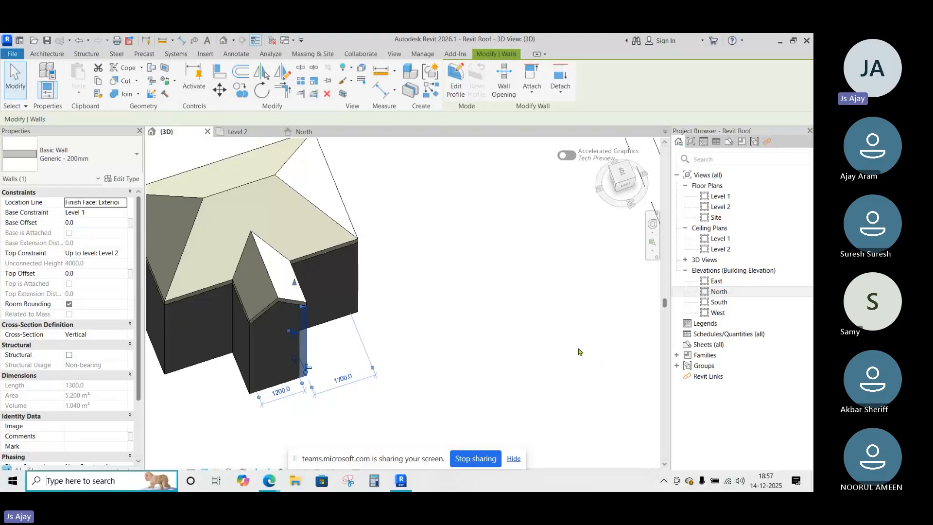
# Check the Defines Slope setting on the projecting bay's three edges in the standalone roof's footprint, finish the sketch, and inspect the roof.
pyautogui.click(445, 231)
pyautogui.scroll(-3, 446, 231)
pyautogui.moveTo(445, 232); pyautogui.dragTo(442, 310, button='middle')
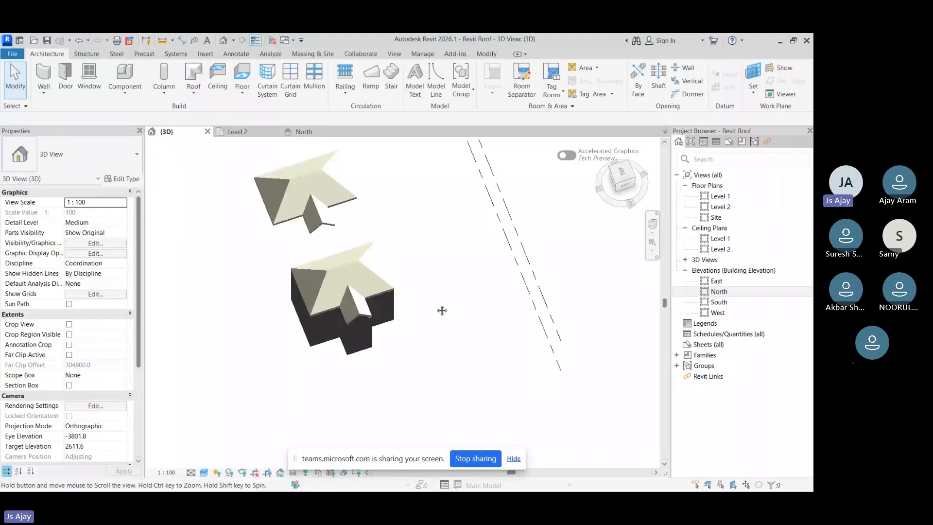
pyautogui.click(338, 179)
pyautogui.doubleClick(338, 179)
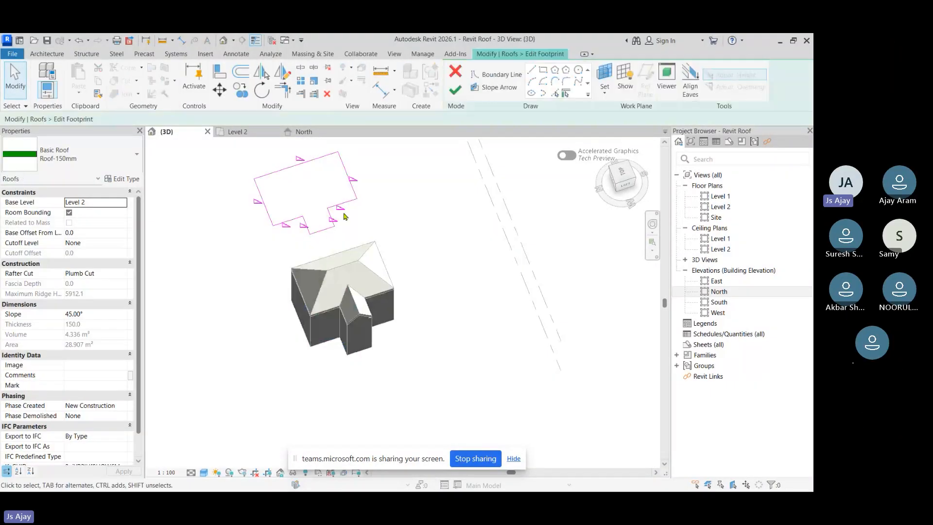
pyautogui.scroll(5, 325, 199)
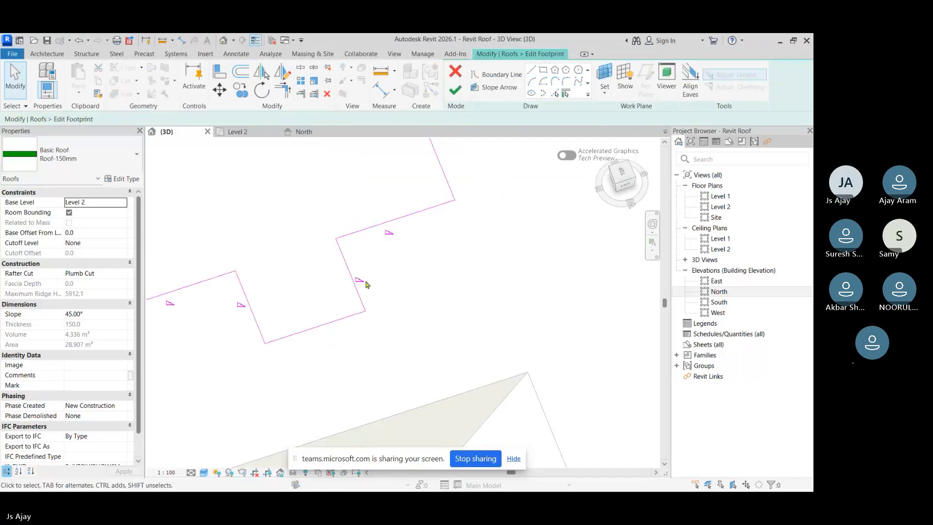
pyautogui.click(254, 311)
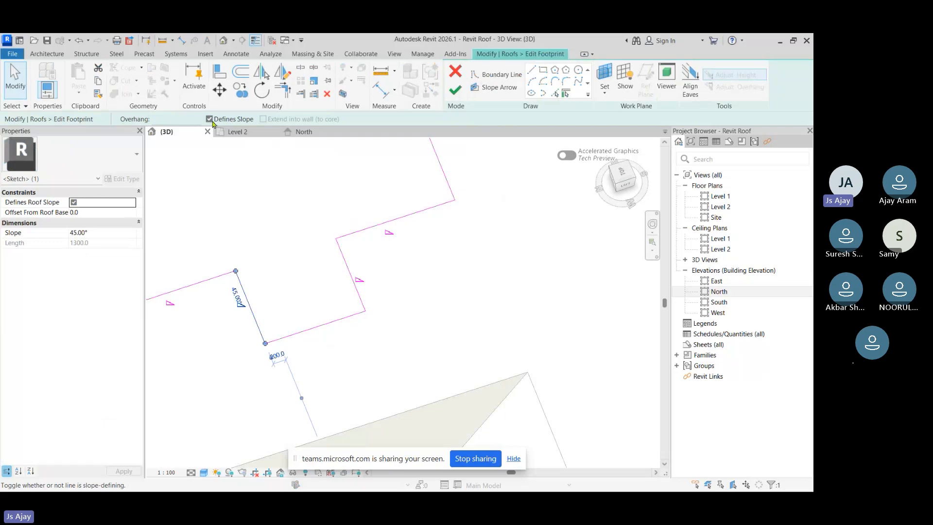
pyautogui.click(359, 312)
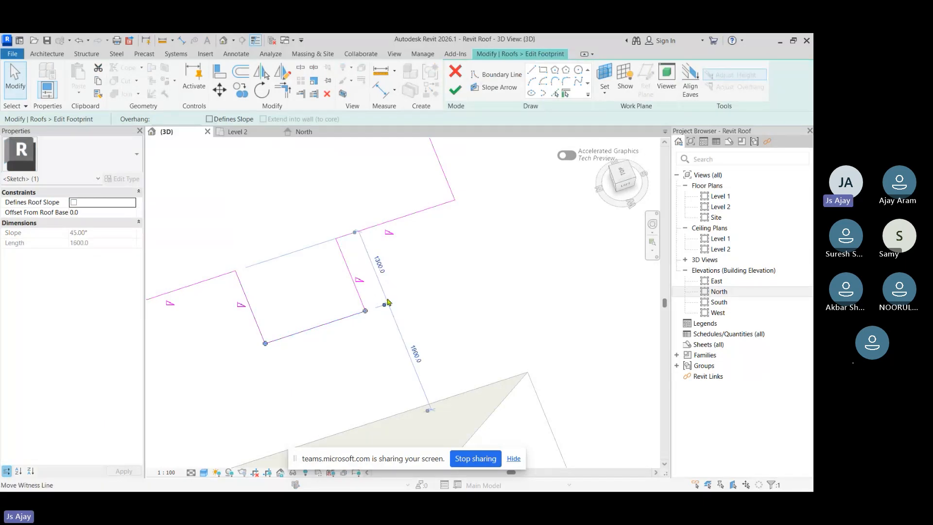
pyautogui.click(356, 276)
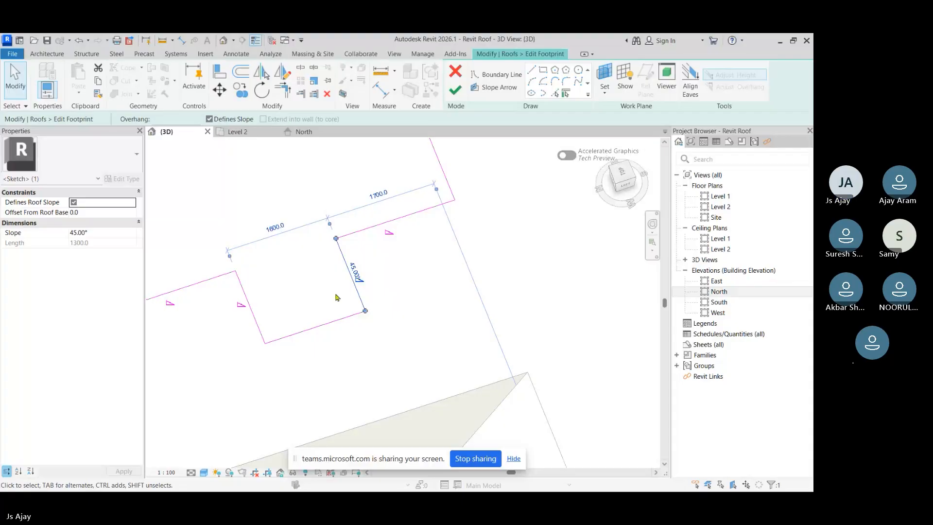
pyautogui.click(455, 87)
pyautogui.moveTo(452, 301)
pyautogui.keyDown('shift'); pyautogui.mouseDown(button='middle')
pyautogui.moveTo(354, 152)
pyautogui.moveTo(411, 148)
pyautogui.moveTo(453, 166)
pyautogui.moveTo(454, 219)
pyautogui.mouseUp(button='middle'); pyautogui.keyUp('shift')
pyautogui.click(463, 164)
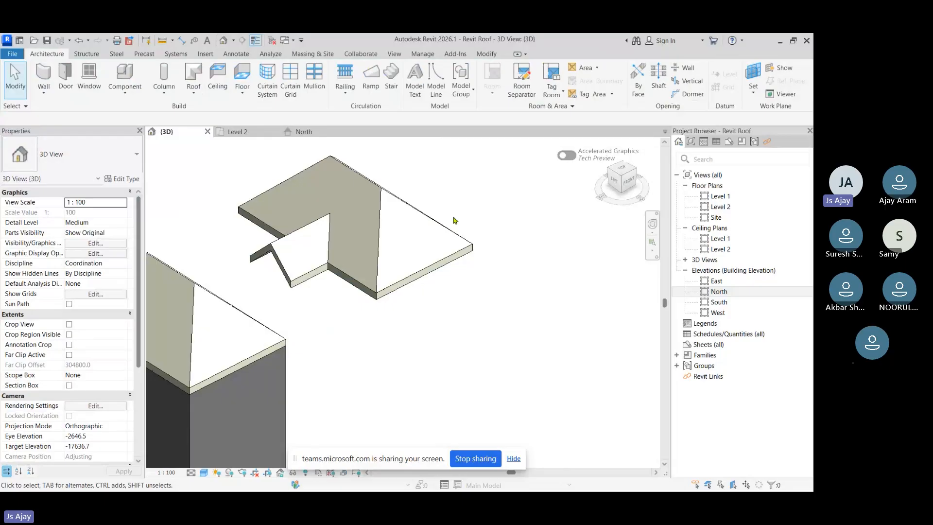
pyautogui.moveTo(486, 253); pyautogui.dragTo(482, 253, button='middle')
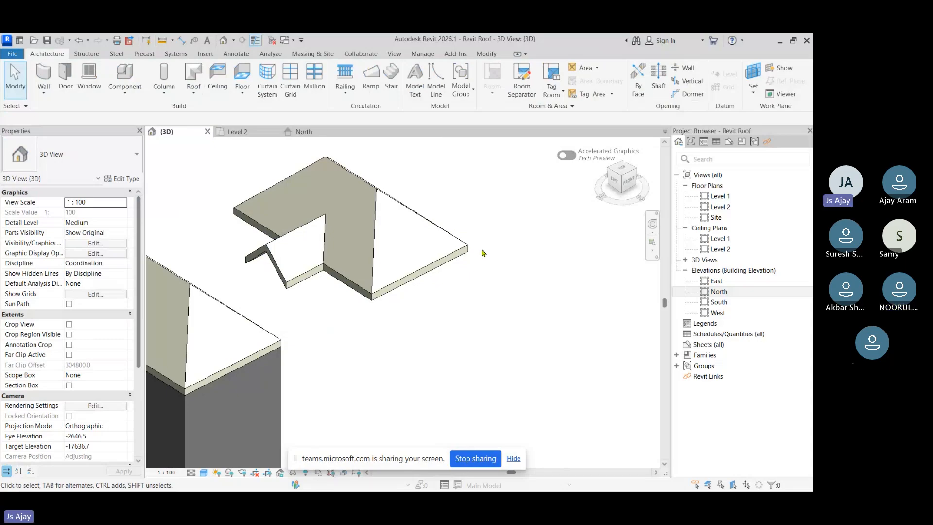
pyautogui.keyDown('shift'); pyautogui.moveTo(515, 225); pyautogui.dragTo(364, 315, button='middle'); pyautogui.keyUp('shift')
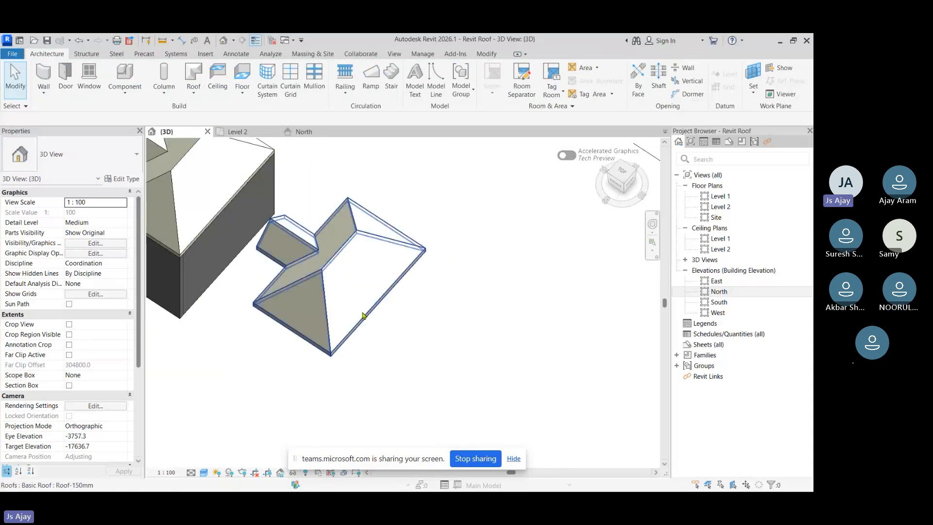
# Create a new family from the Metric Generic Model template.
pyautogui.click(12, 54)
pyautogui.moveTo(75, 105)
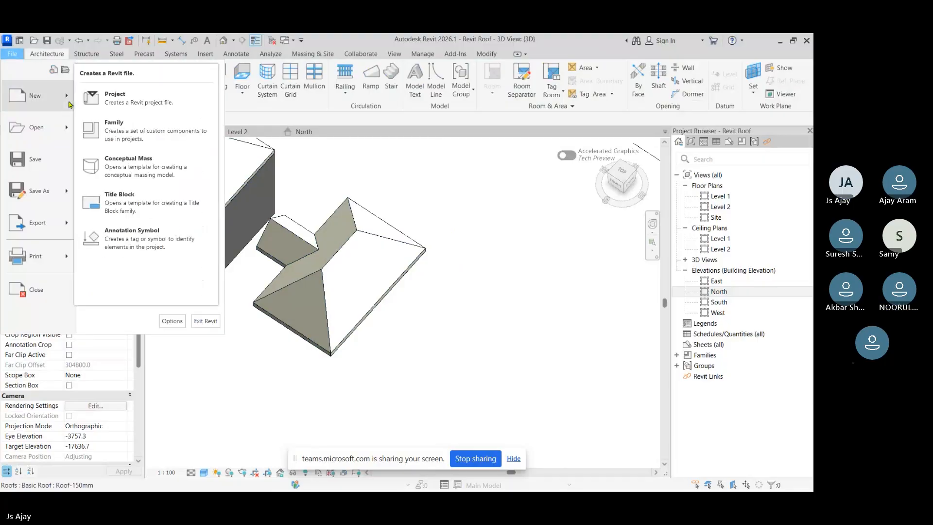
pyautogui.click(135, 127)
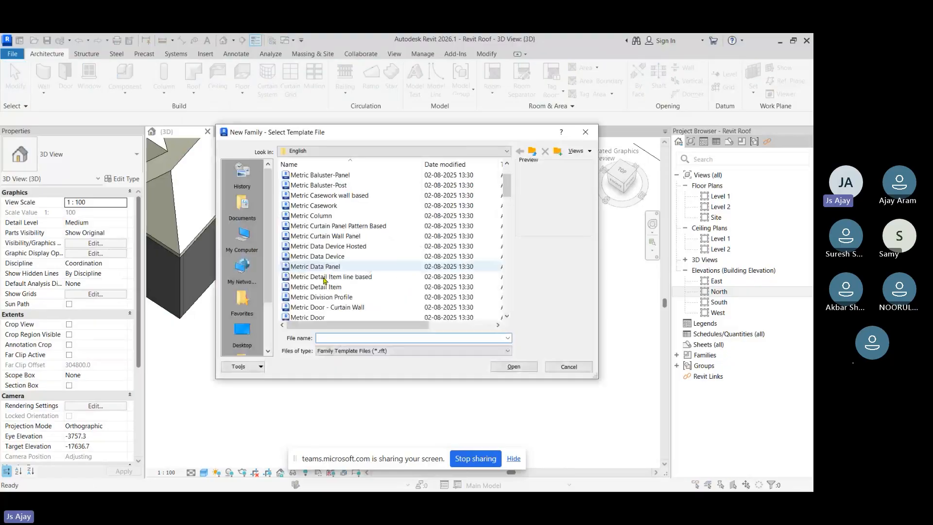
pyautogui.scroll(-7, 323, 280)
pyautogui.click(333, 268)
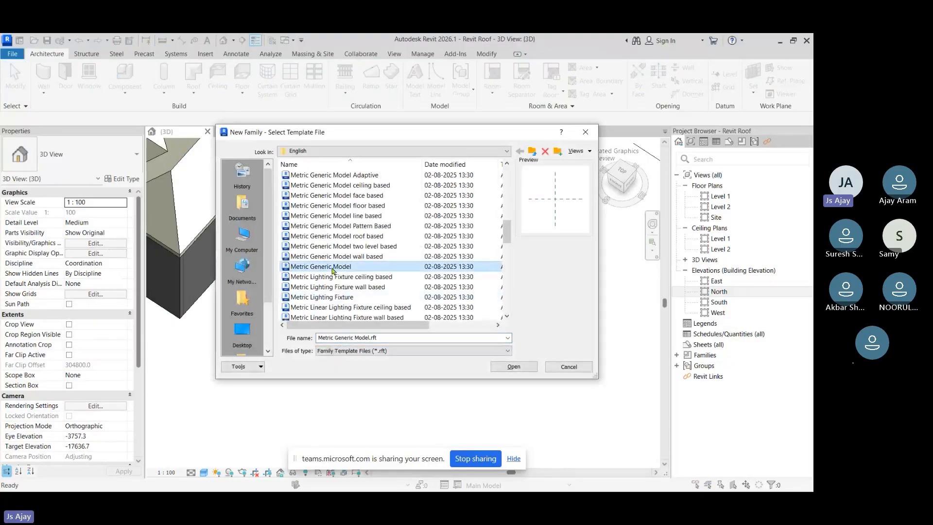
pyautogui.click(514, 366)
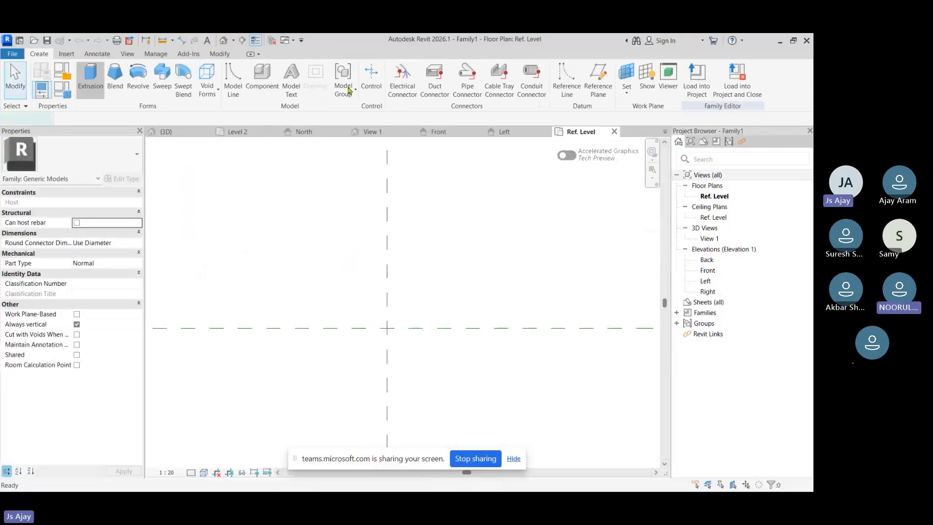
# Start an extrusion in the Ref. Level plan and sketch an upright rectangle about 480 by 1060 mm around the reference planes' intersection.
pyautogui.click(428, 71)
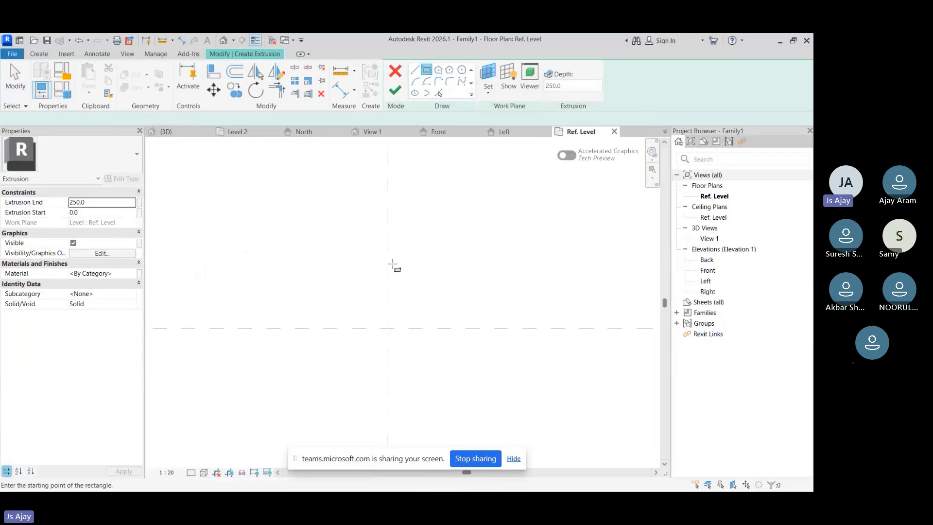
pyautogui.click(352, 235)
pyautogui.click(417, 375)
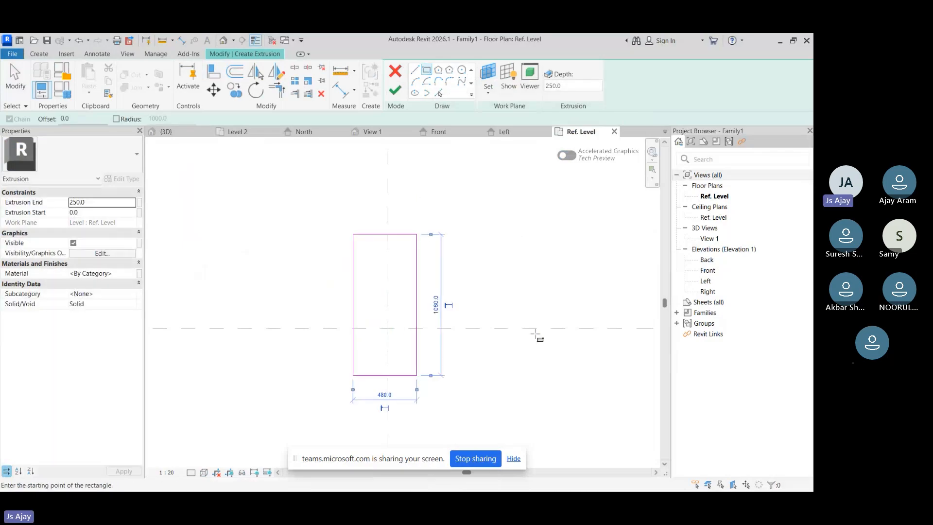
pyautogui.scroll(1, 392, 202)
pyautogui.scroll(1, 391, 202)
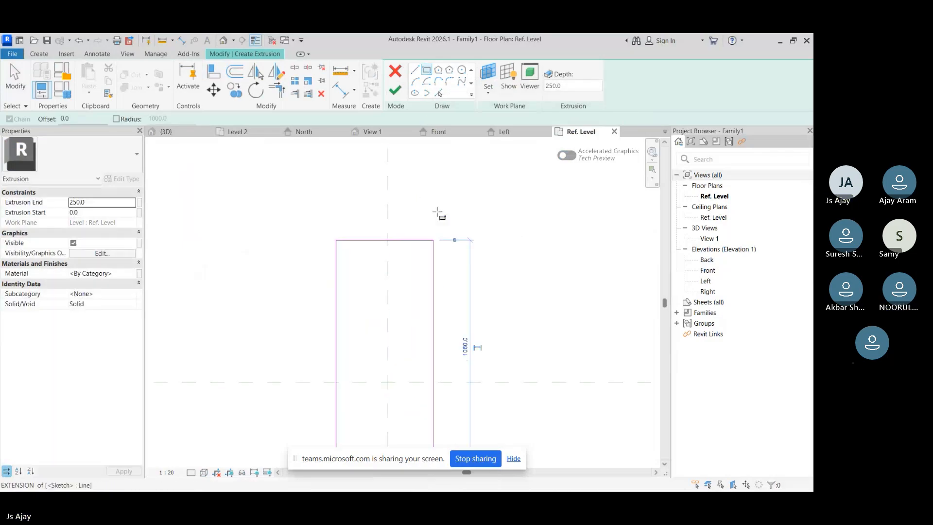
pyautogui.scroll(-1, 438, 214)
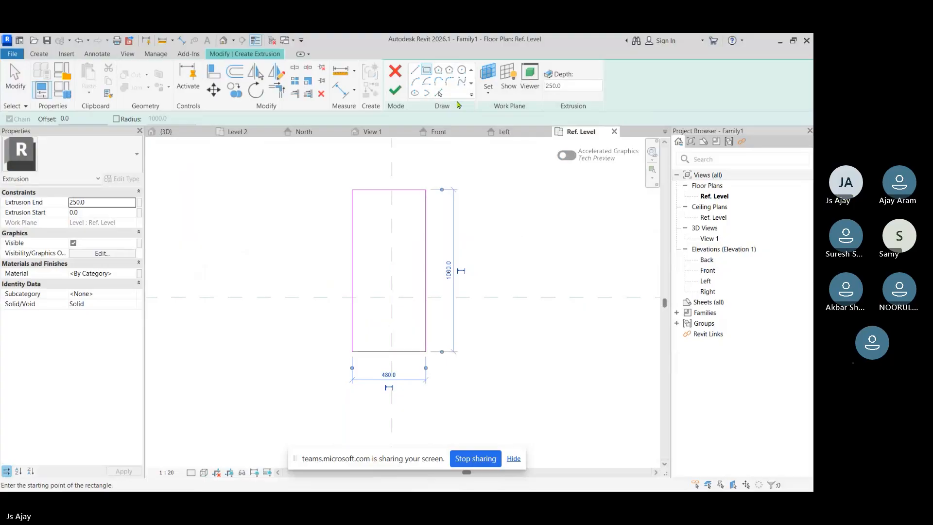
# Complete the extrusion with an inner rectangle about 240 by 860 mm inside the outer one, and open the 3D view View 1.
pyautogui.click(372, 207)
pyautogui.click(410, 339)
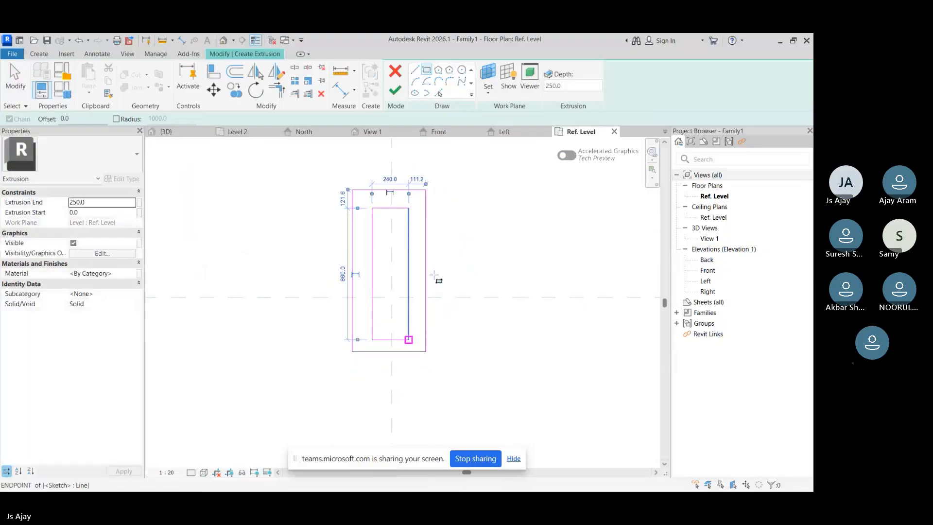
pyautogui.click(395, 91)
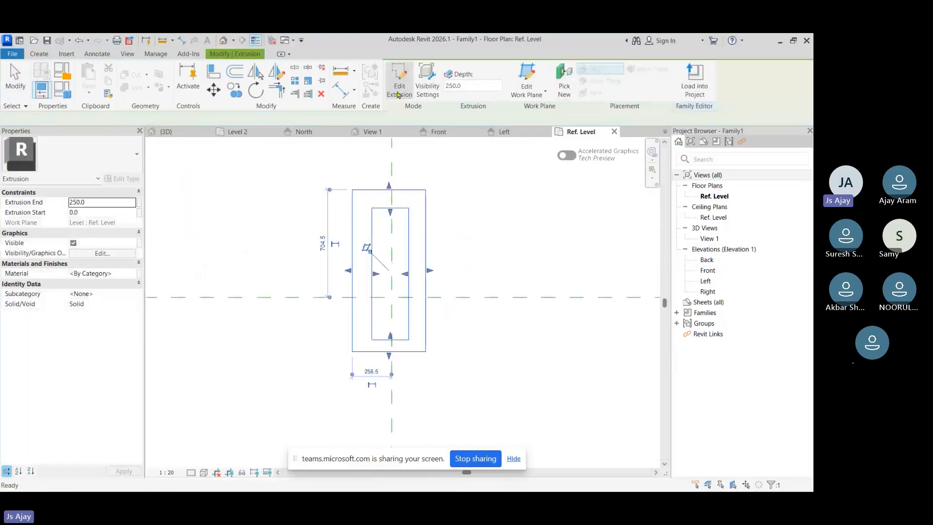
pyautogui.click(515, 187)
pyautogui.doubleClick(709, 238)
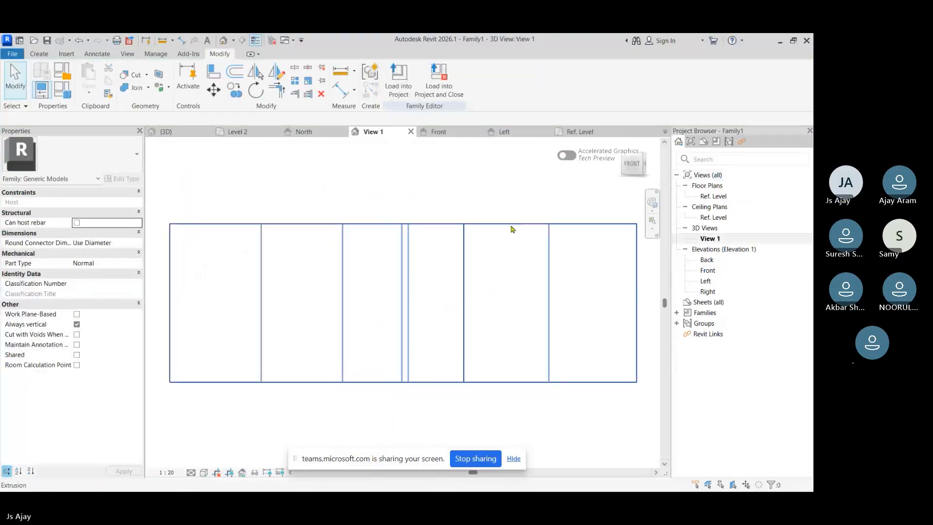
# Display the hollow extrusion in the Shaded visual style in View 1 and inspect it from an angled viewpoint.
pyautogui.keyDown('shift'); pyautogui.moveTo(497, 210); pyautogui.dragTo(542, 301, button='middle'); pyautogui.keyUp('shift')
pyautogui.scroll(-4, 541, 302)
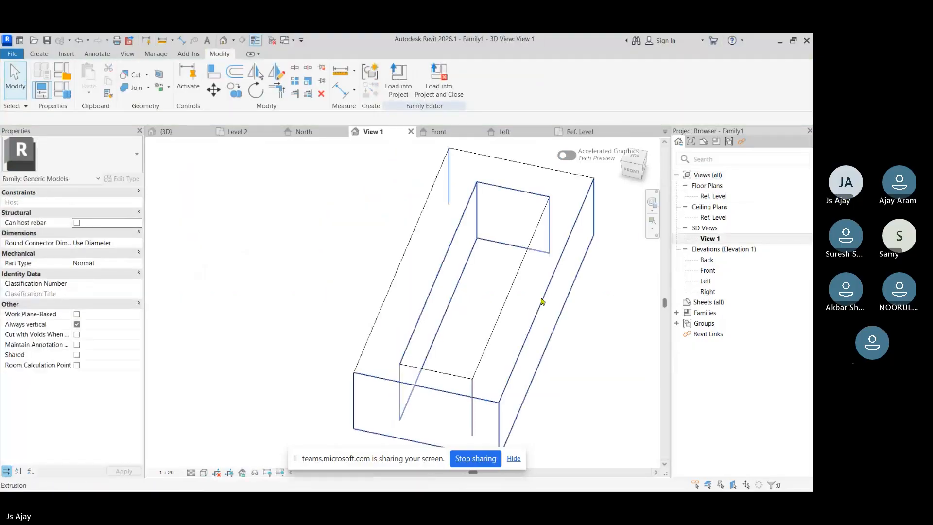
pyautogui.click(204, 472)
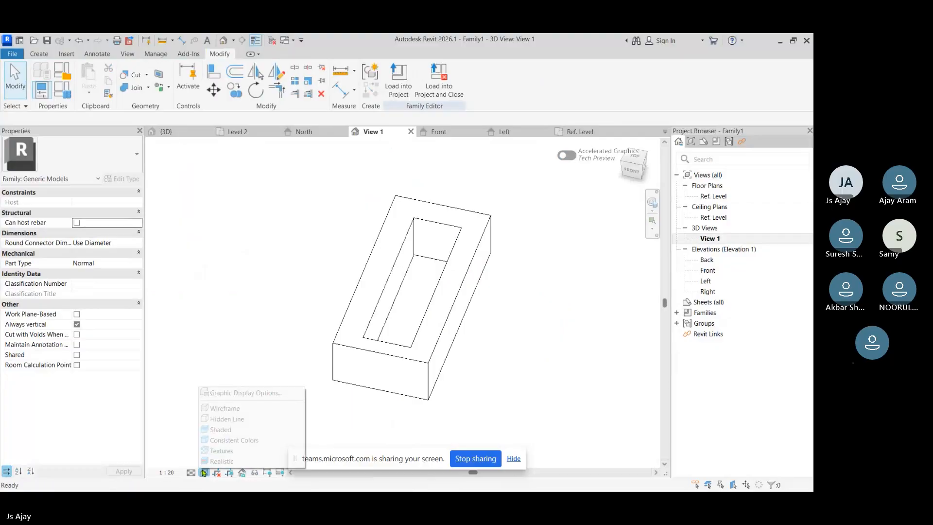
pyautogui.click(221, 429)
pyautogui.moveTo(221, 430)
pyautogui.keyDown('shift'); pyautogui.mouseDown(button='middle')
pyautogui.moveTo(406, 339)
pyautogui.moveTo(391, 193)
pyautogui.mouseUp(button='middle'); pyautogui.keyUp('shift')
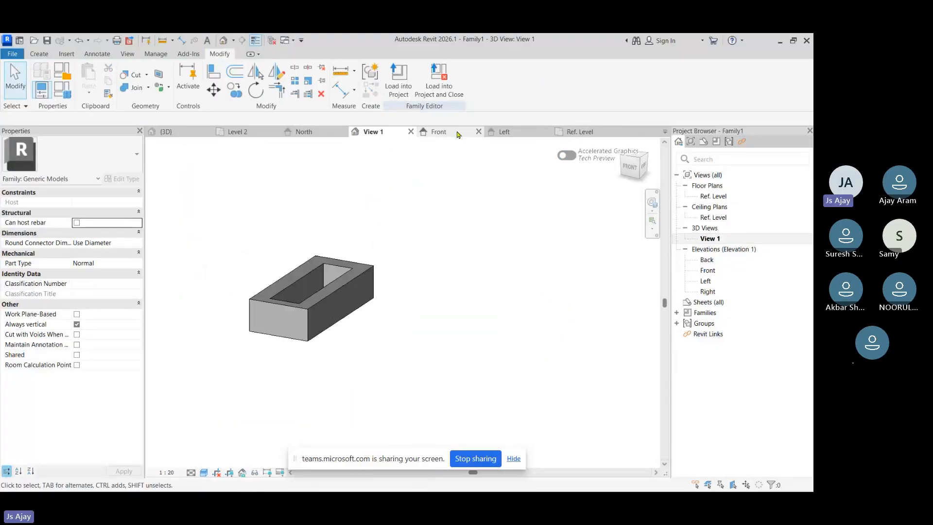
# Start a second extrusion in the Ref. Level plan and sketch a rectangle about 400 by 260 mm projecting from the frame's right side.
pyautogui.click(580, 132)
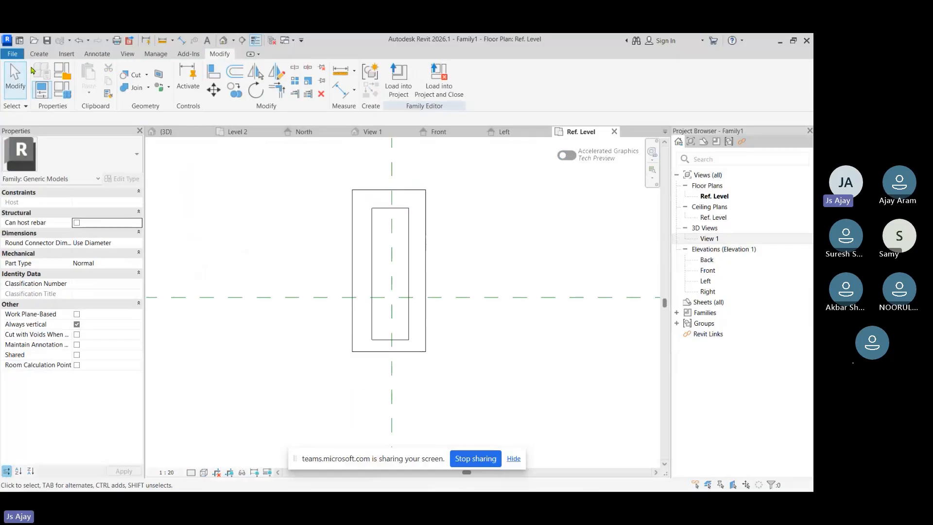
pyautogui.click(39, 54)
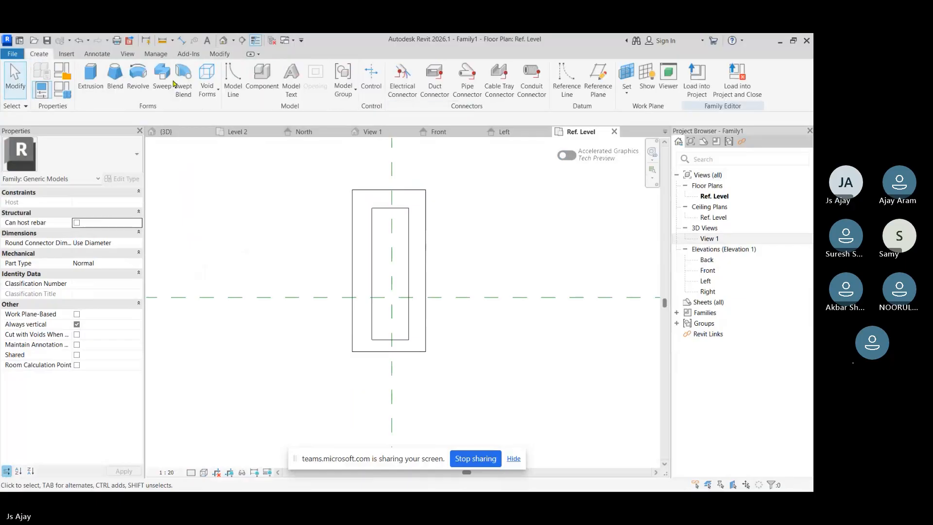
pyautogui.click(90, 77)
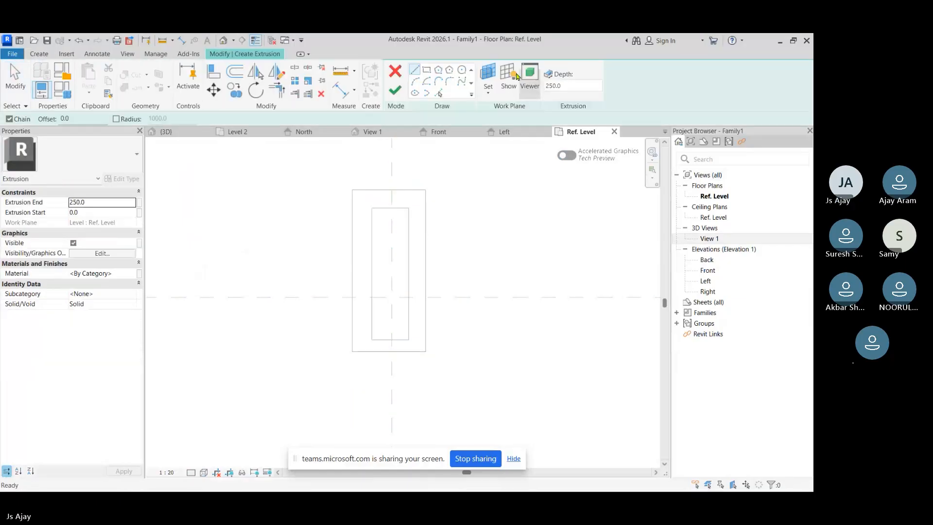
pyautogui.click(417, 249)
pyautogui.click(478, 287)
pyautogui.scroll(2, 494, 287)
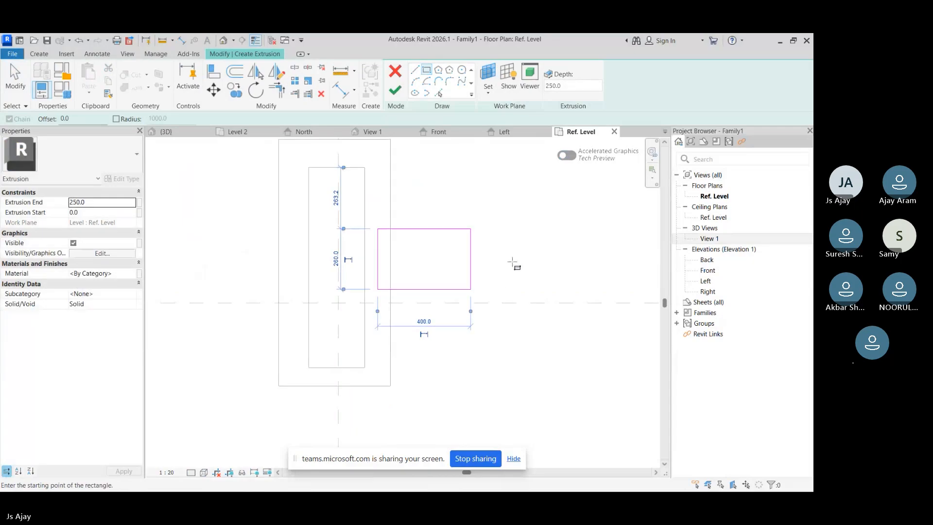
pyautogui.press('Escape')
pyautogui.press('Escape')
# Move the rectangle's left edge onto the vertical reference plane, finish the extrusion, and inspect it in View 1.
pyautogui.click(377, 265)
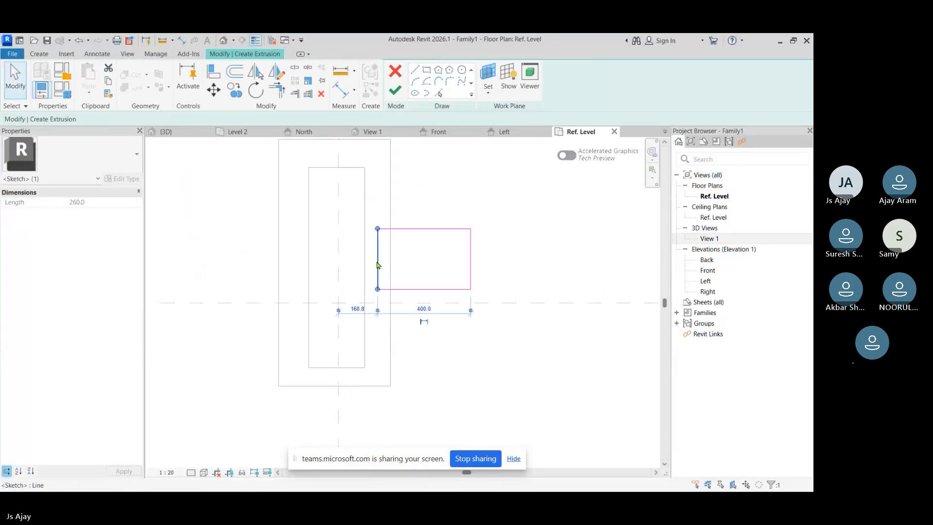
pyautogui.moveTo(377, 264); pyautogui.dragTo(339, 265)
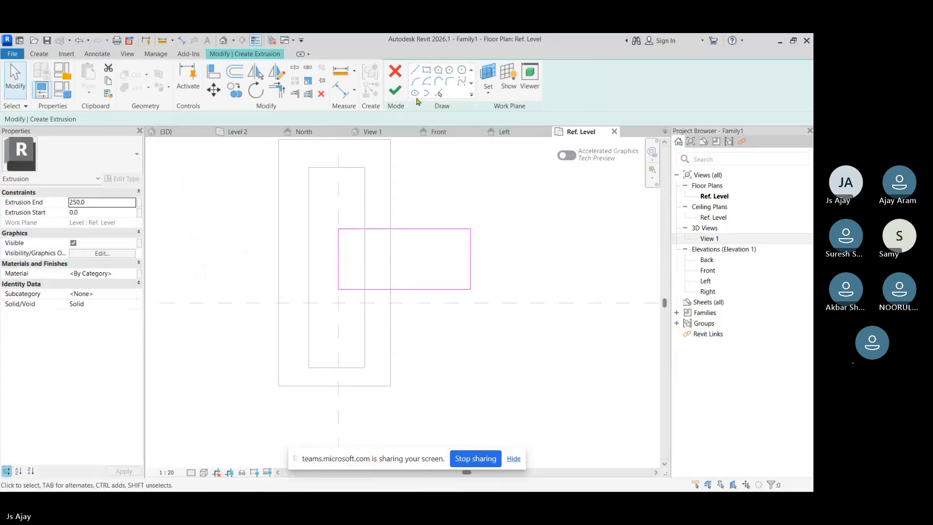
pyautogui.click(395, 90)
pyautogui.click(494, 151)
pyautogui.click(372, 132)
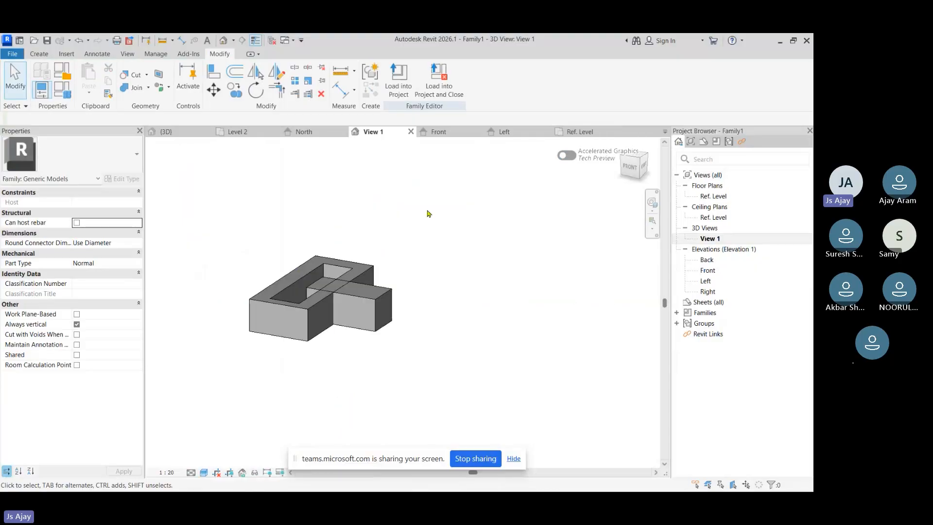
pyautogui.keyDown('shift'); pyautogui.moveTo(437, 316); pyautogui.dragTo(413, 294, button='middle'); pyautogui.keyUp('shift')
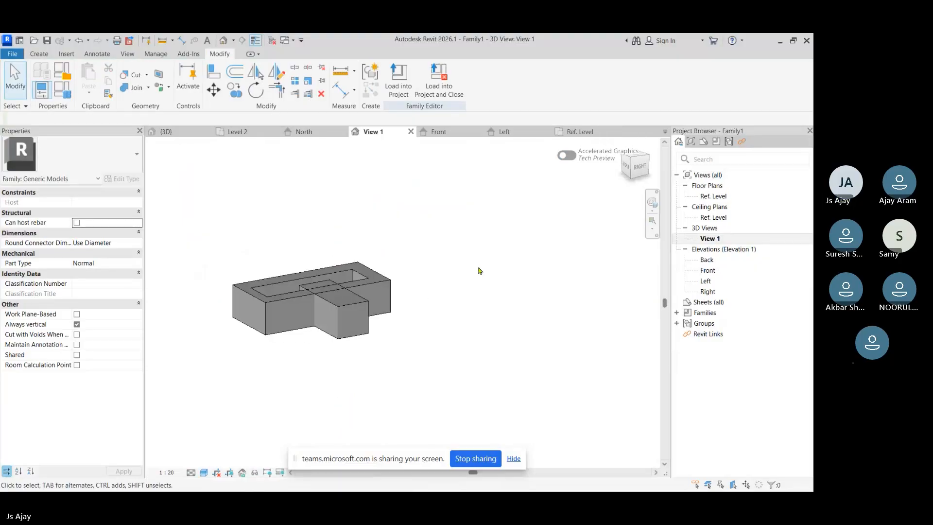
pyautogui.keyDown('shift'); pyautogui.moveTo(437, 240); pyautogui.dragTo(400, 338, button='middle'); pyautogui.keyUp('shift')
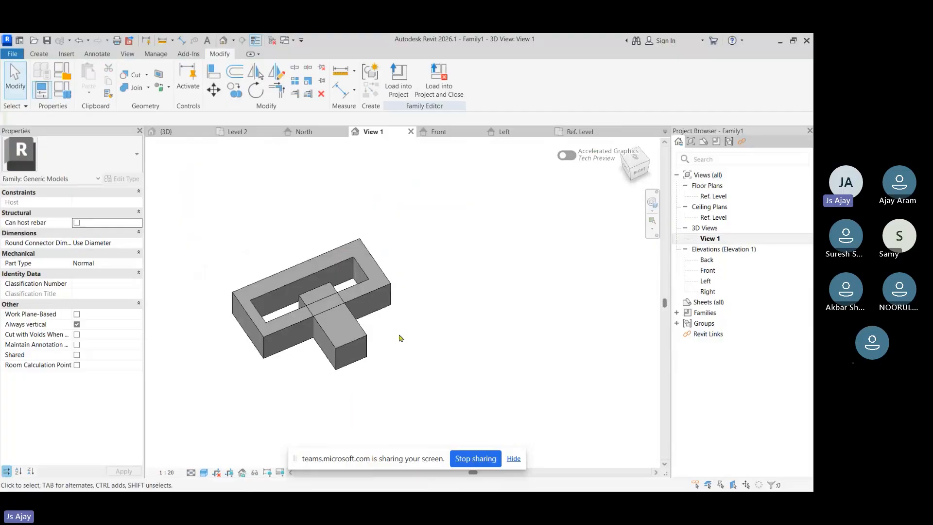
pyautogui.scroll(3, 369, 335)
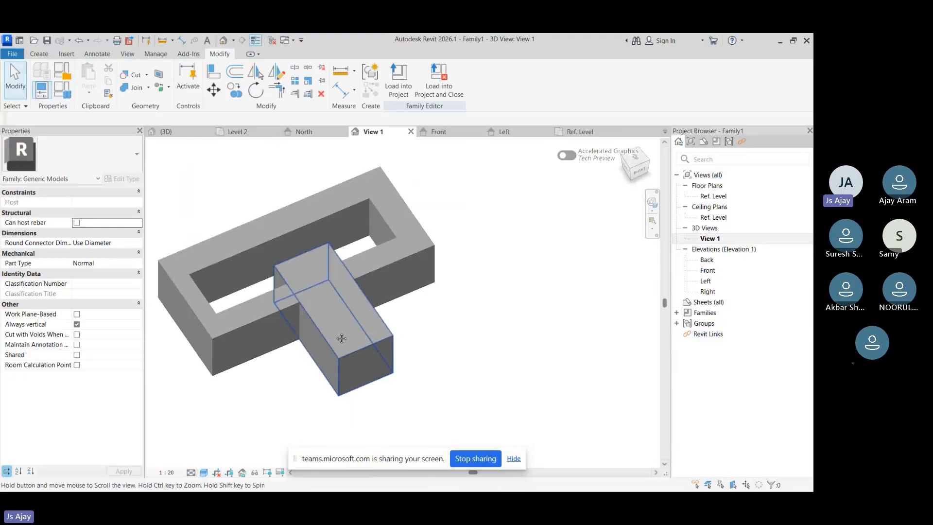
# Create a void extrusion in the Ref. Level plan from a circle of about 180 mm radius over the frame's right side, viewing it in View 1.
pyautogui.click(136, 75)
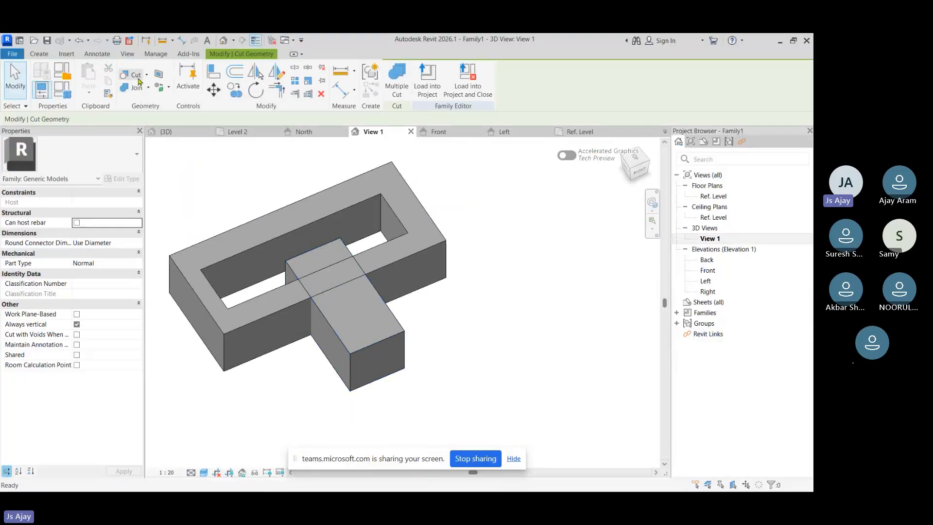
pyautogui.click(39, 53)
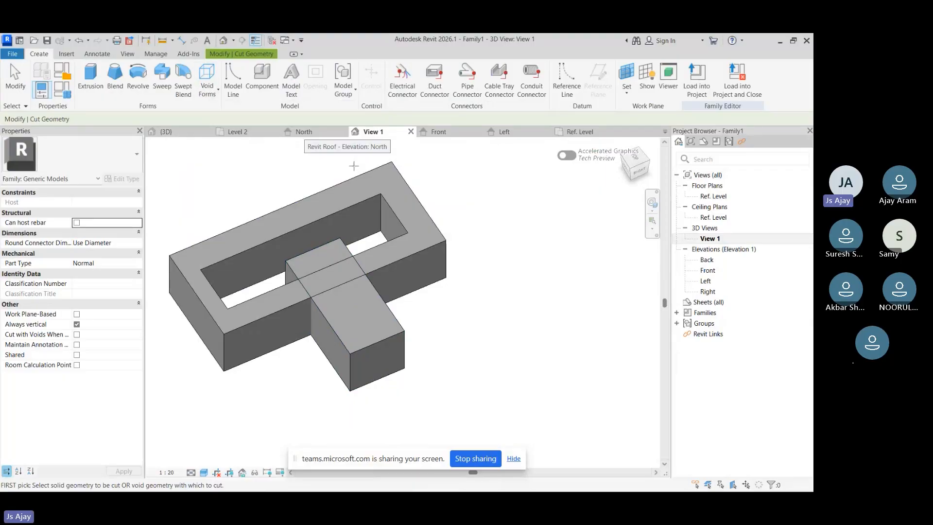
pyautogui.click(580, 132)
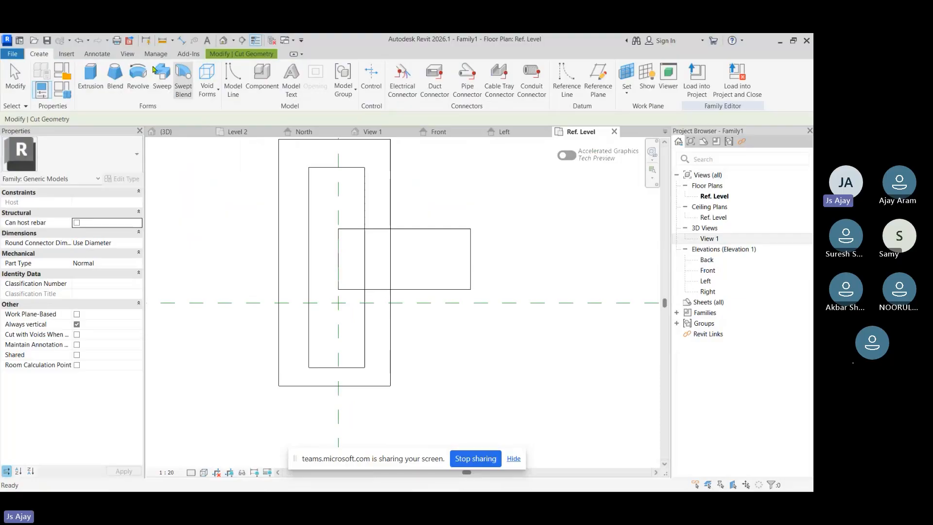
pyautogui.click(207, 80)
pyautogui.click(234, 111)
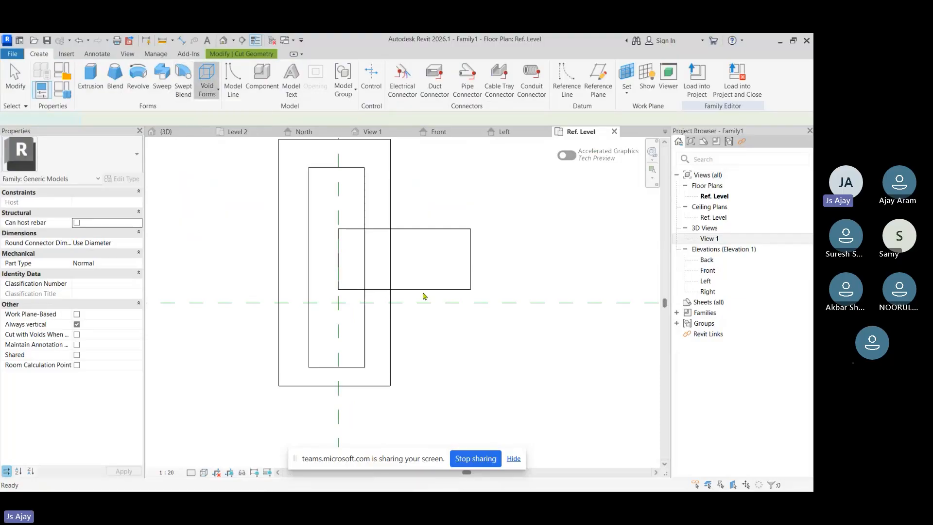
pyautogui.click(379, 330)
pyautogui.click(395, 90)
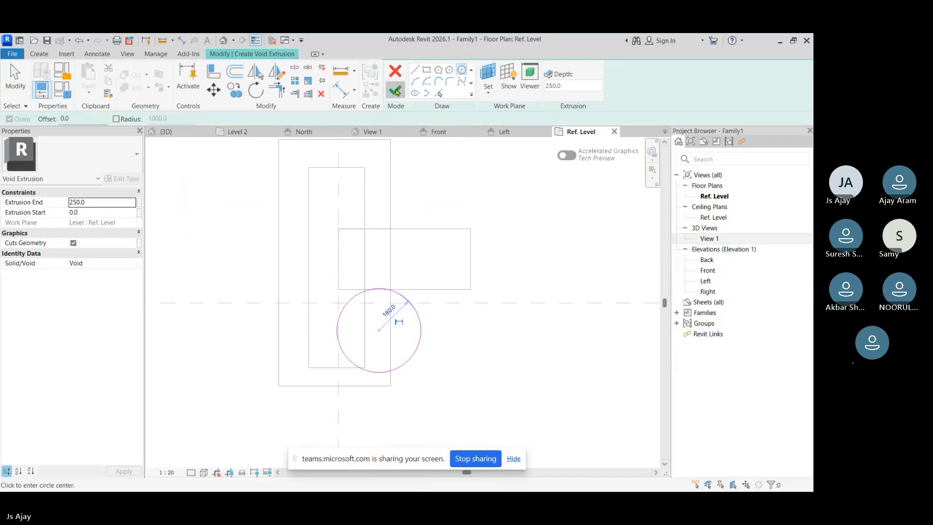
pyautogui.click(372, 132)
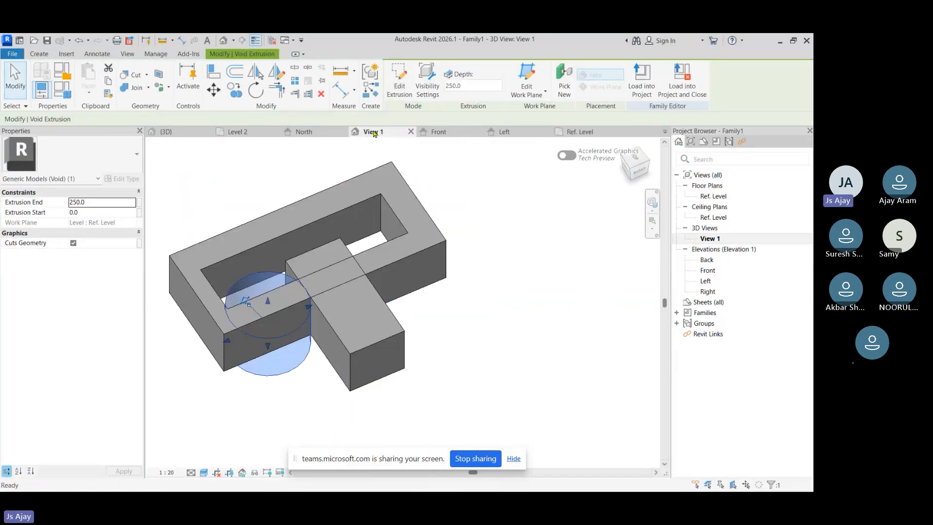
pyautogui.click(470, 221)
pyautogui.scroll(3, 233, 360)
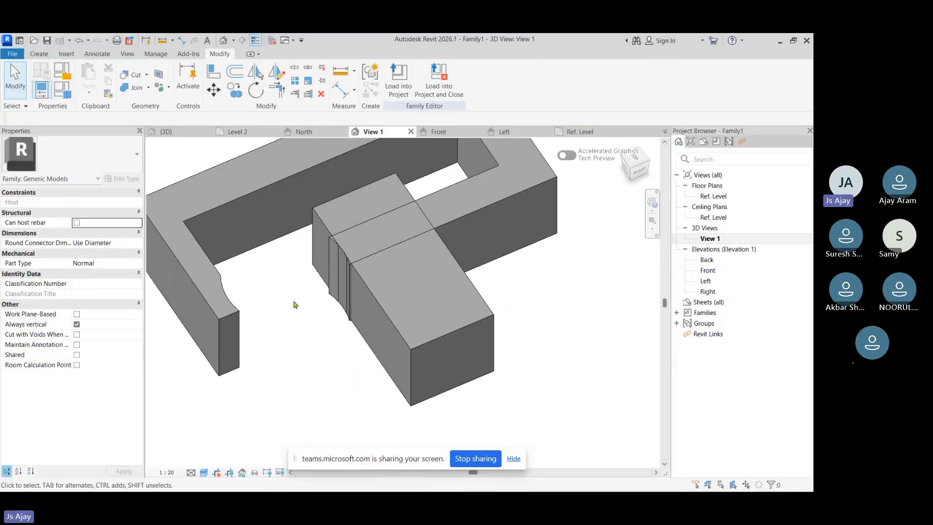
# Try to cut the hollow frame extrusion with the projecting solid box using Cut Geometry.
pyautogui.click(130, 74)
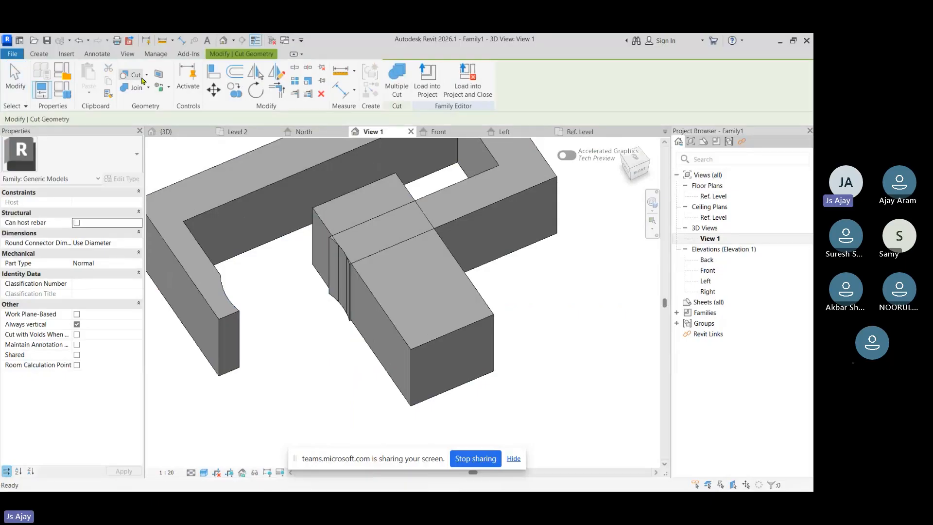
pyautogui.click(488, 226)
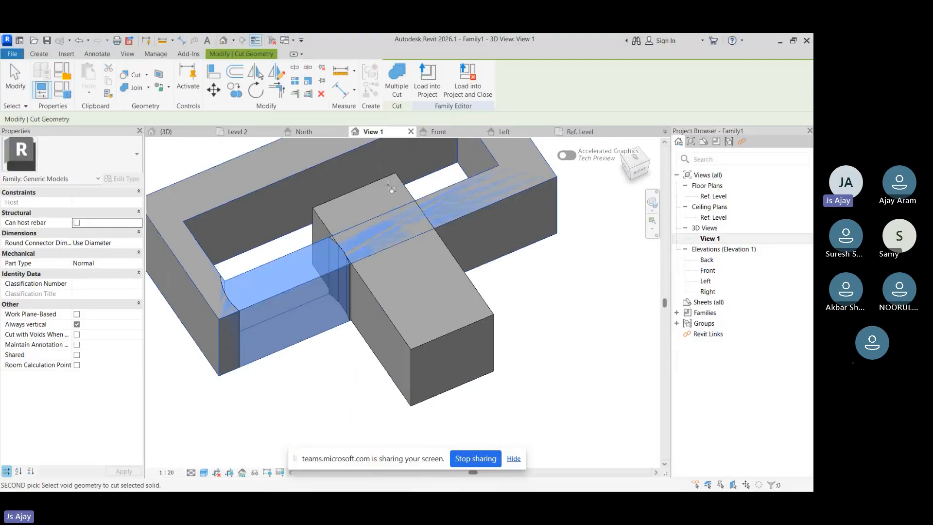
pyautogui.click(412, 192)
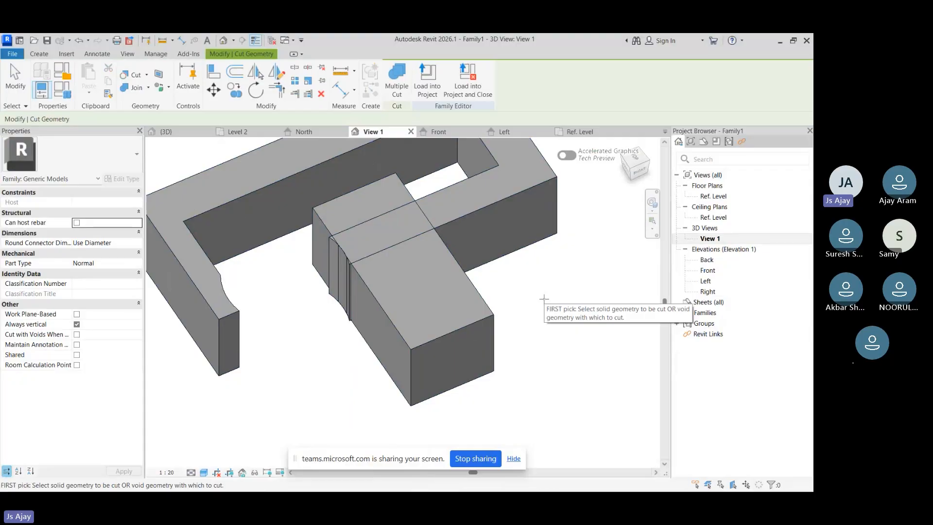
pyautogui.press('Escape')
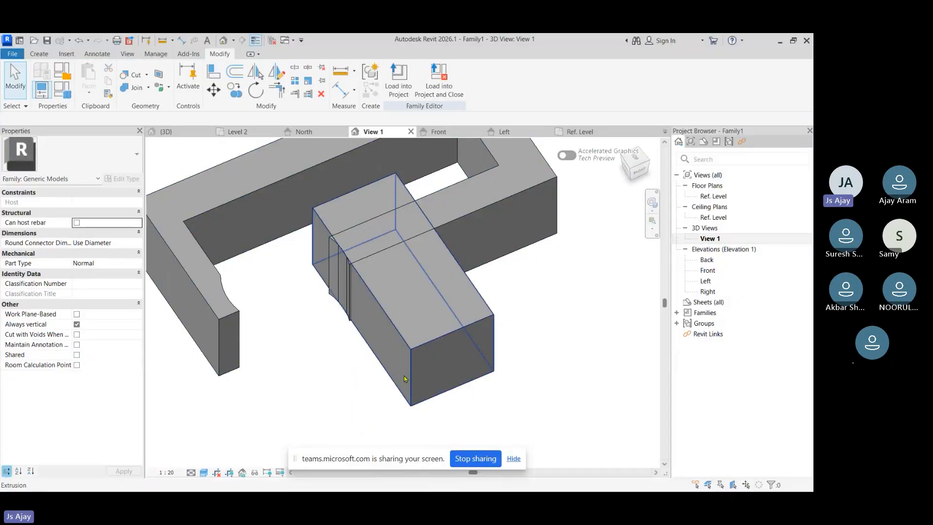
# Select the projecting box and the hollow frame in turn to examine their properties and the void that cuts them.
pyautogui.click(407, 357)
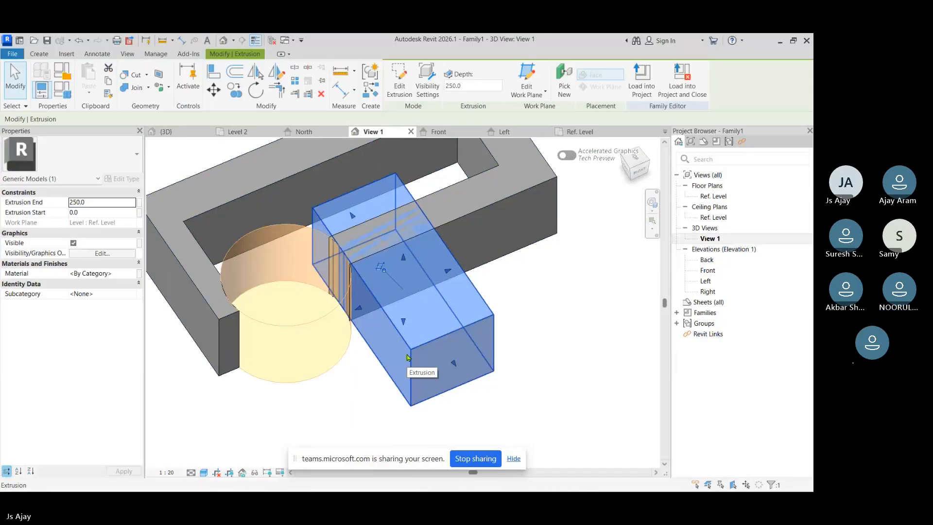
pyautogui.click(579, 278)
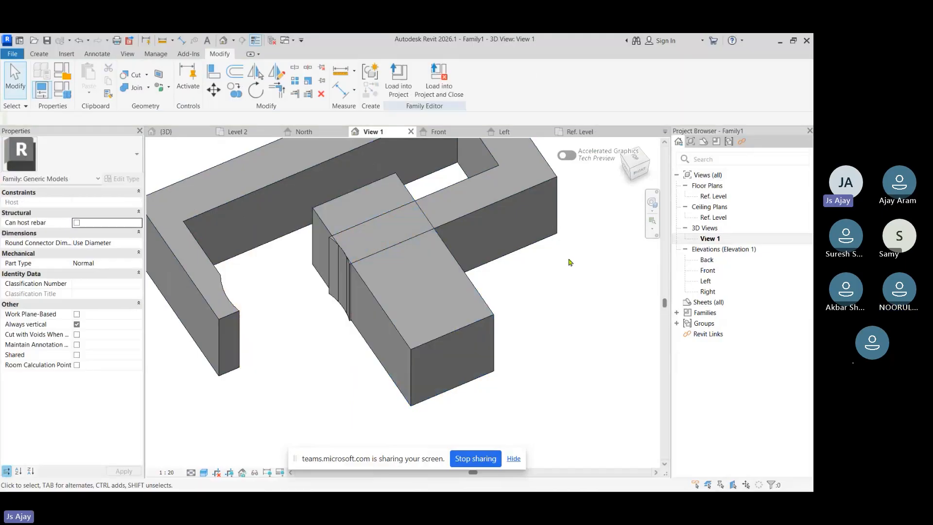
pyautogui.click(445, 315)
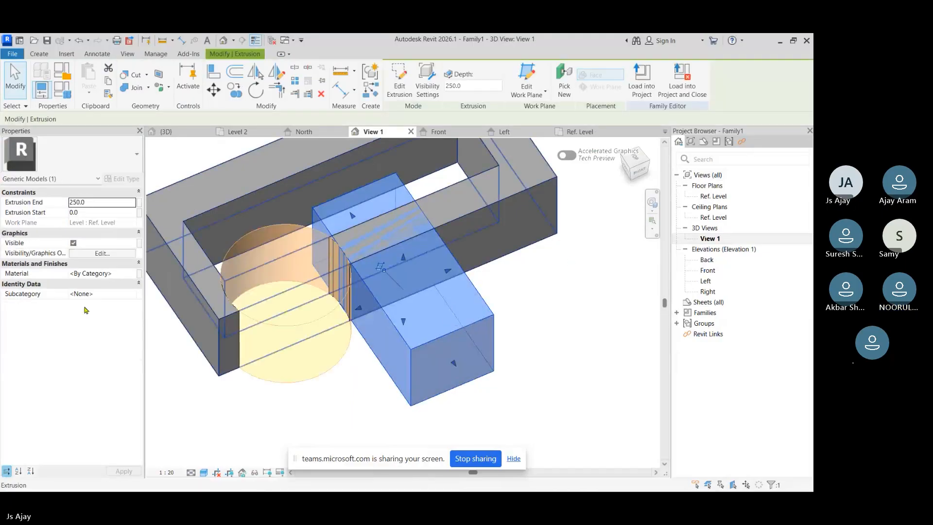
pyautogui.click(233, 349)
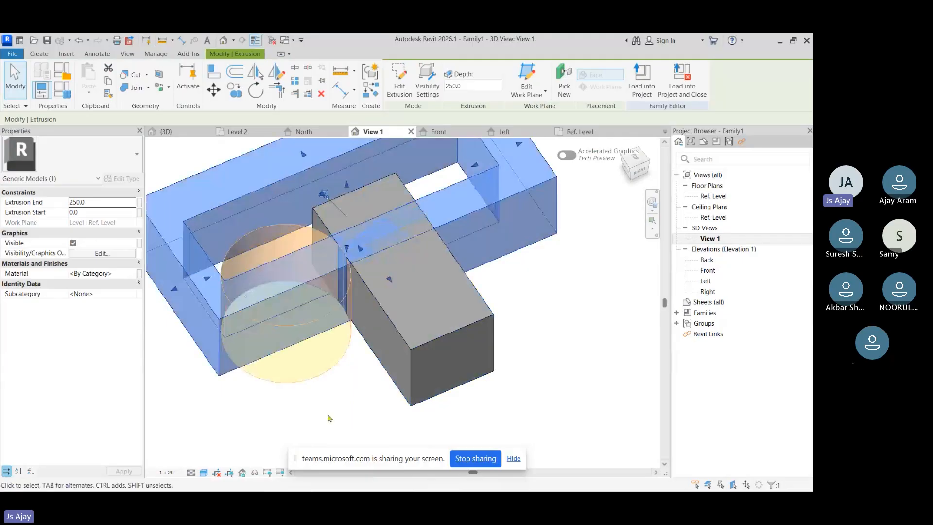
pyautogui.click(463, 295)
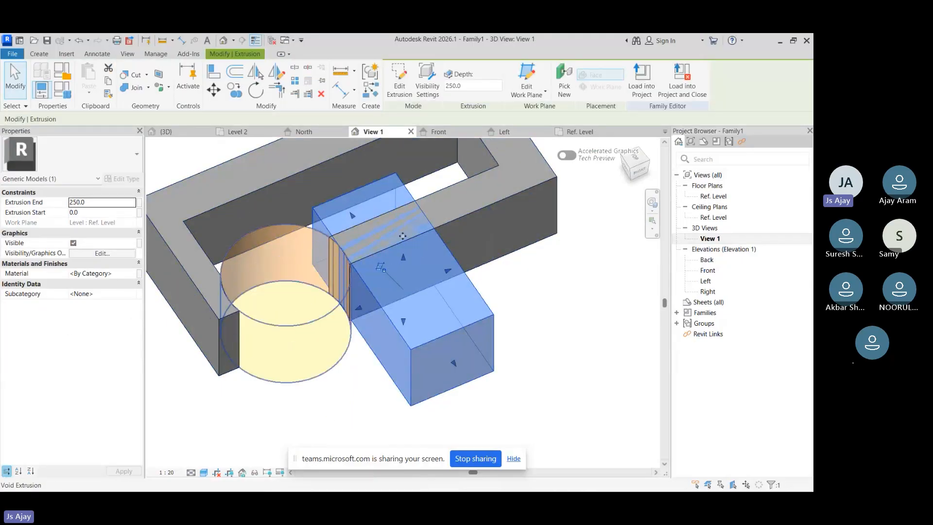
pyautogui.scroll(-2, 464, 388)
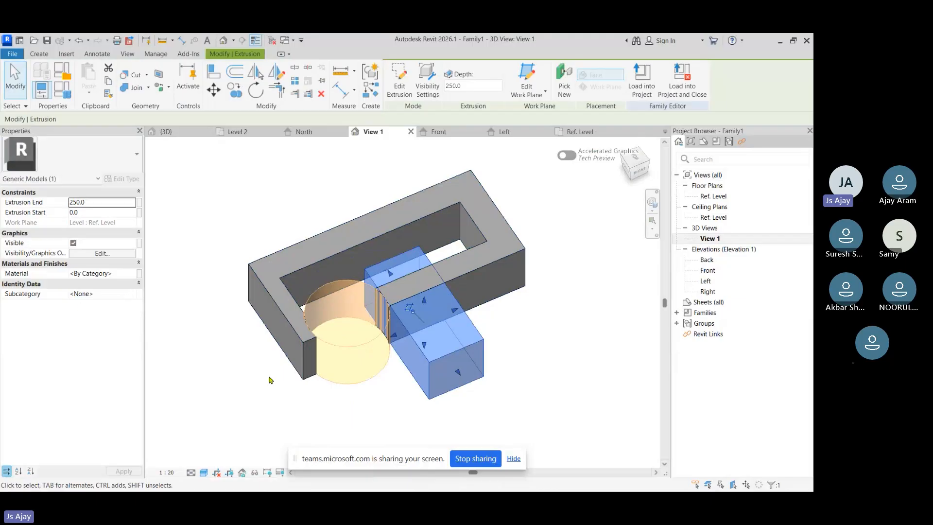
# Turn off Cuts Geometry for the cylindrical void extrusion.
pyautogui.click(351, 363)
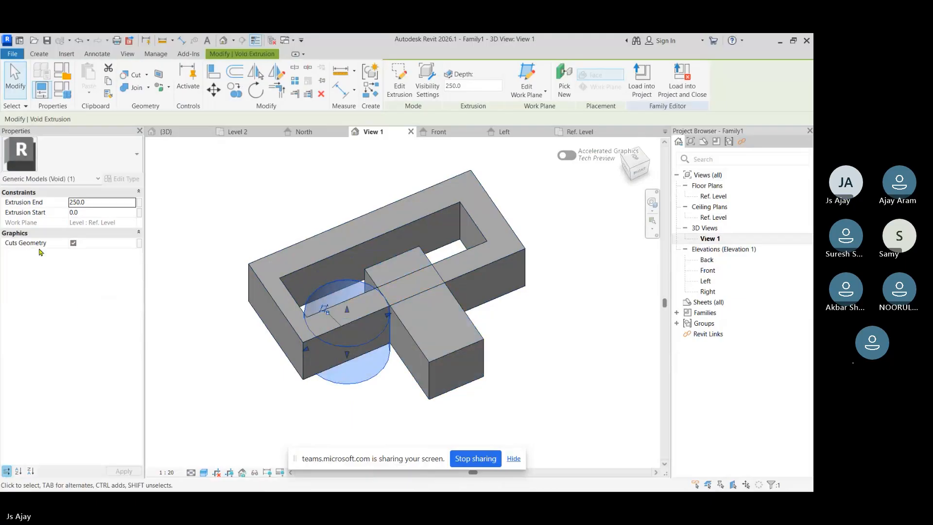
pyautogui.click(74, 242)
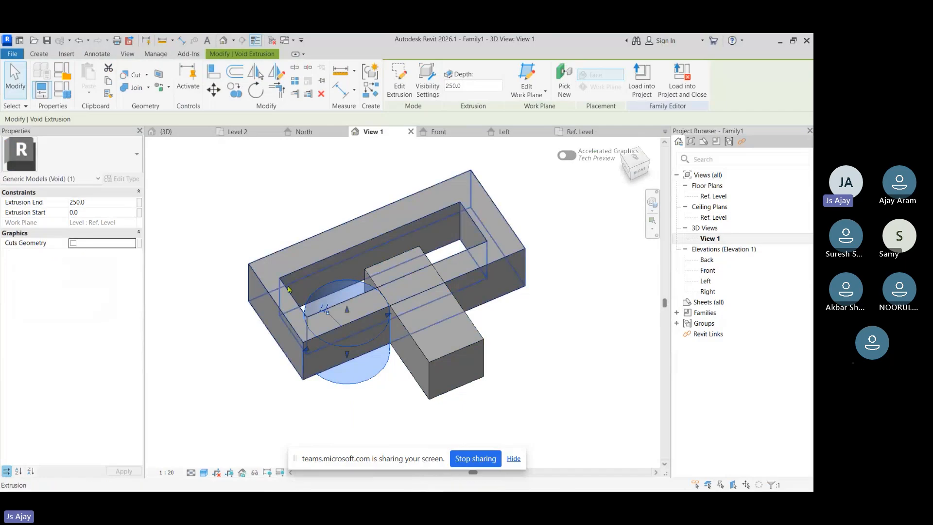
pyautogui.press('Escape')
# Turn on Cuts Geometry for the cylindrical void extrusion crossing the hollow frame.
pyautogui.scroll(3, 366, 371)
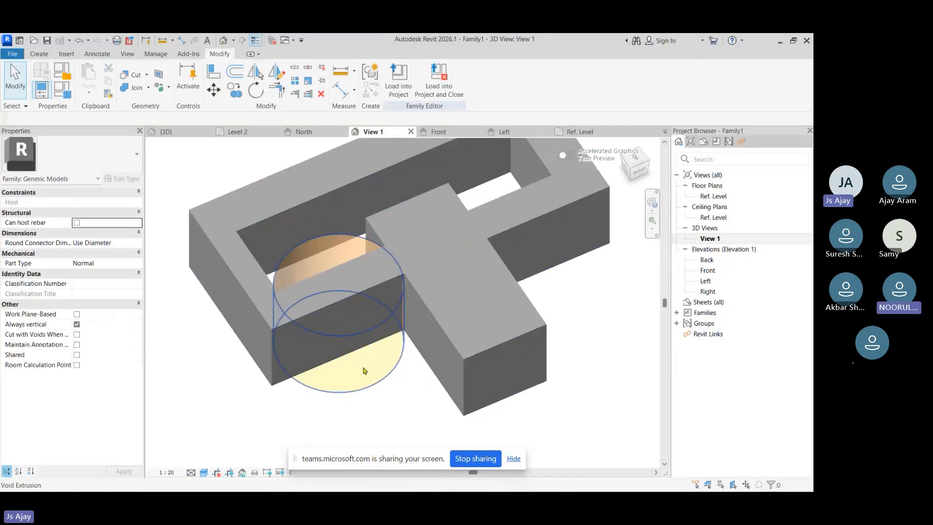
pyautogui.scroll(2, 286, 203)
pyautogui.scroll(-2, 286, 203)
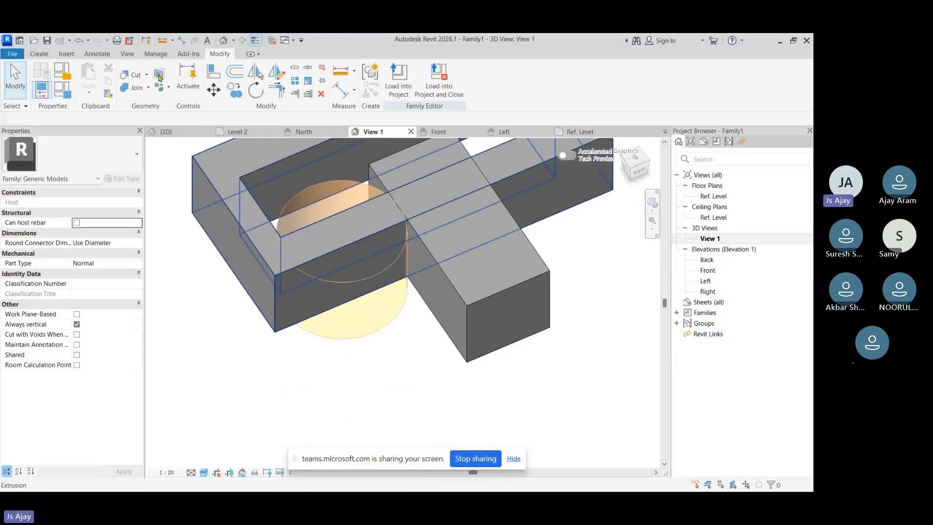
pyautogui.click(130, 74)
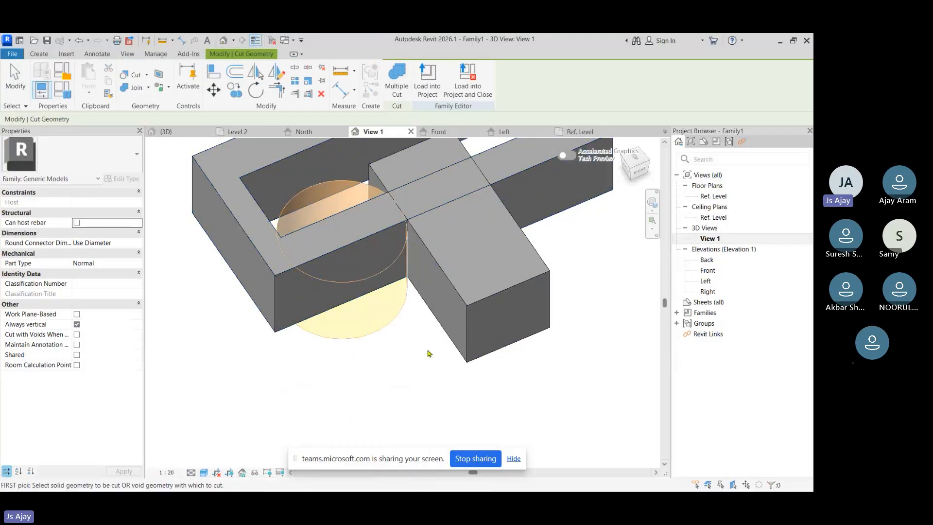
pyautogui.press('Escape')
pyautogui.click(397, 327)
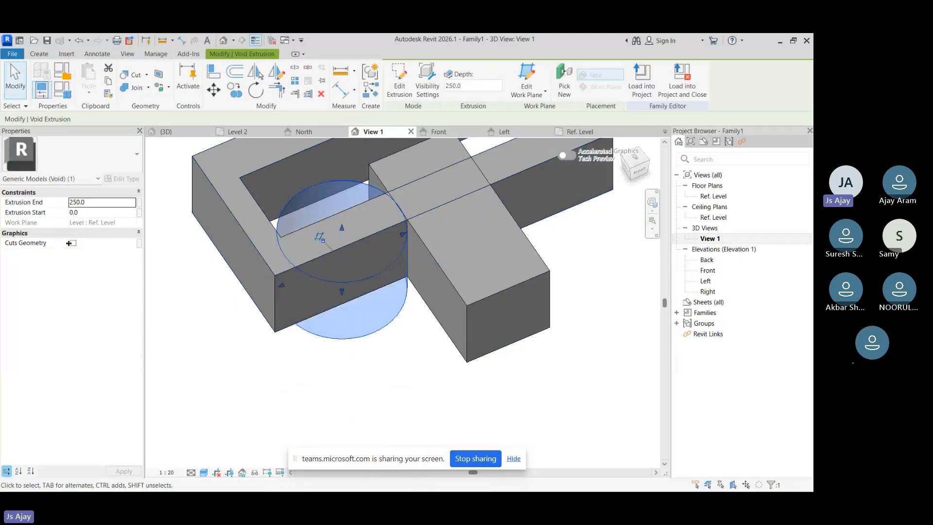
pyautogui.click(73, 243)
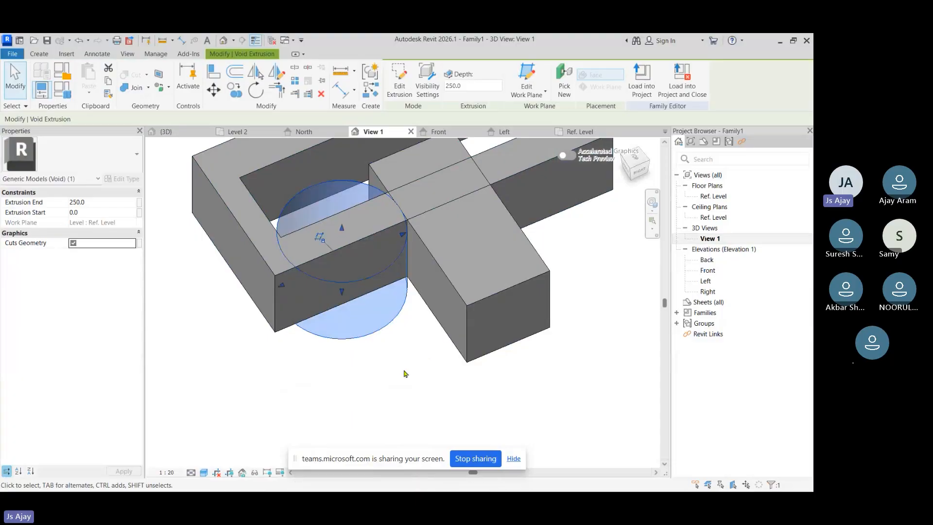
# Select the projecting box to examine how the cylindrical void meets it and the hollow frame.
pyautogui.scroll(-2, 189, 305)
pyautogui.click(428, 292)
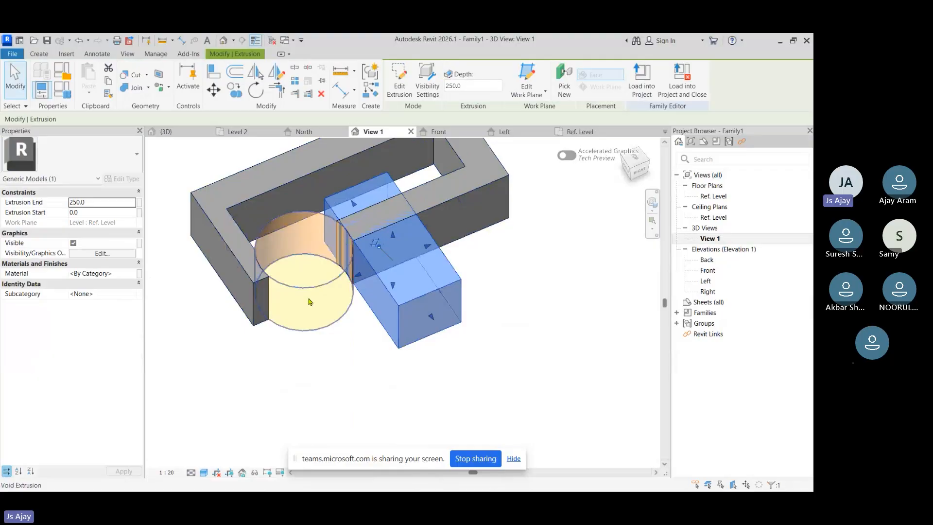
pyautogui.click(522, 278)
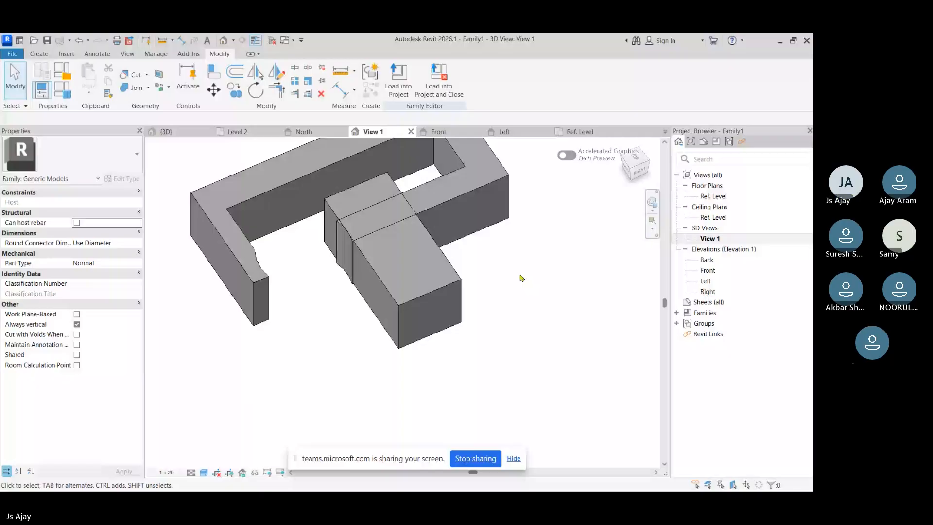
# Open the SWER_VENT COWL.rfa family from the PIPE FITTINGS folder.
pyautogui.hotkey('ctrl', 'o')
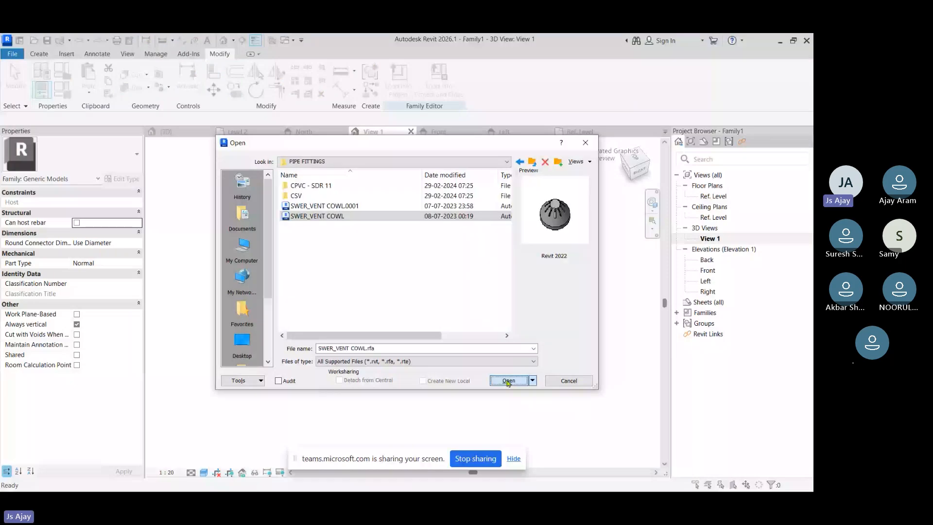
pyautogui.click(508, 381)
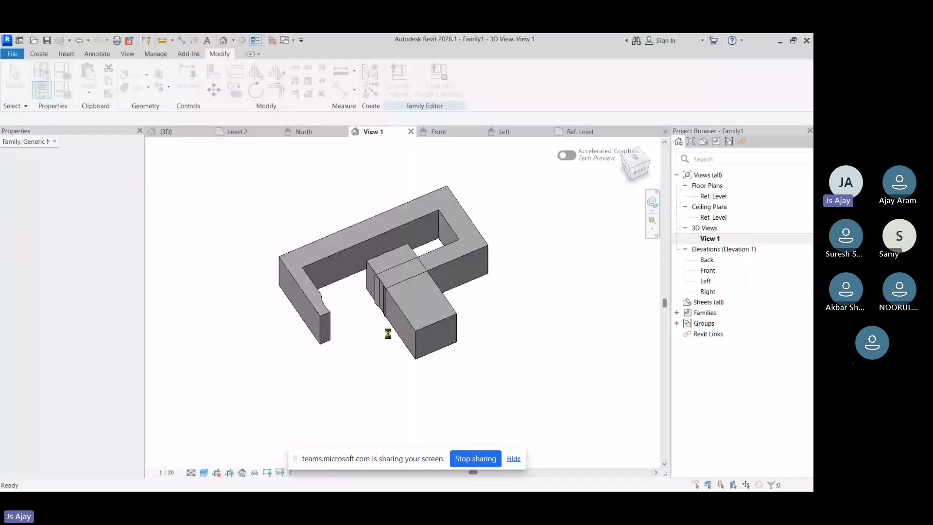
pyautogui.keyDown('shift'); pyautogui.moveTo(388, 333); pyautogui.dragTo(380, 282, button='middle'); pyautogui.keyUp('shift')
# Examine the vent cowl's arrayed slot group and revolved body by selecting each, viewing the slots from the side and above.
pyautogui.scroll(2, 425, 208)
pyautogui.scroll(3, 379, 282)
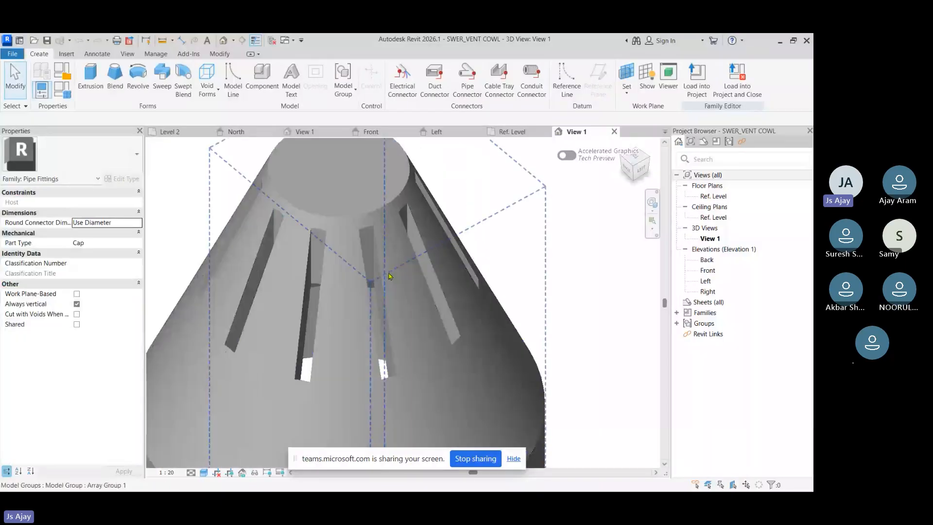
pyautogui.click(379, 282)
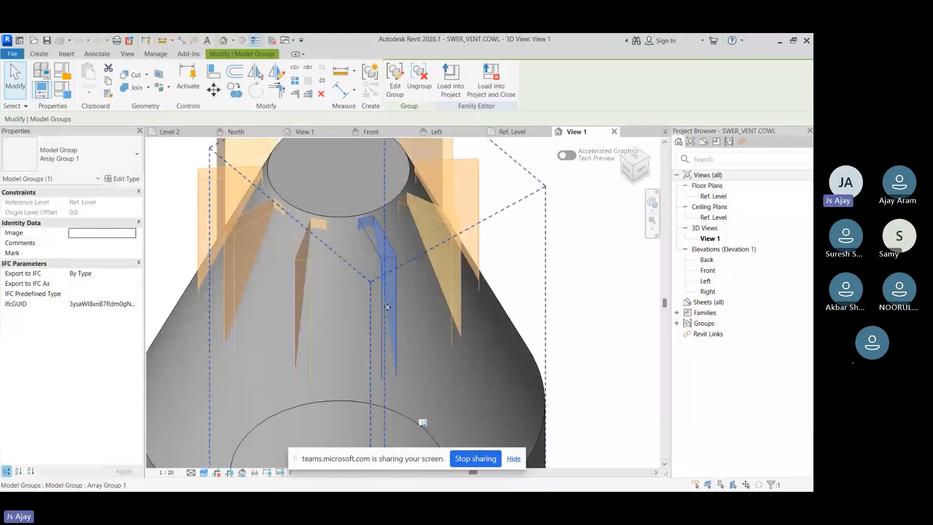
pyautogui.scroll(-3, 462, 290)
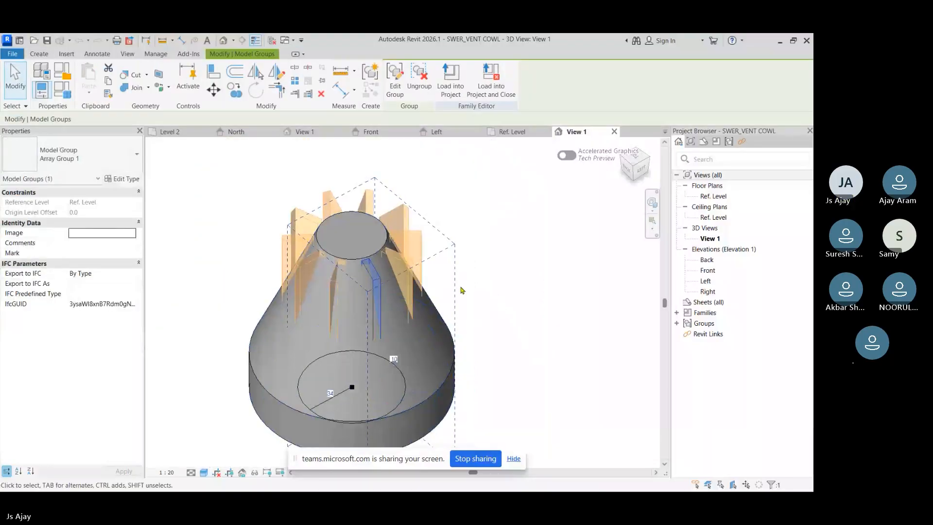
pyautogui.click(462, 290)
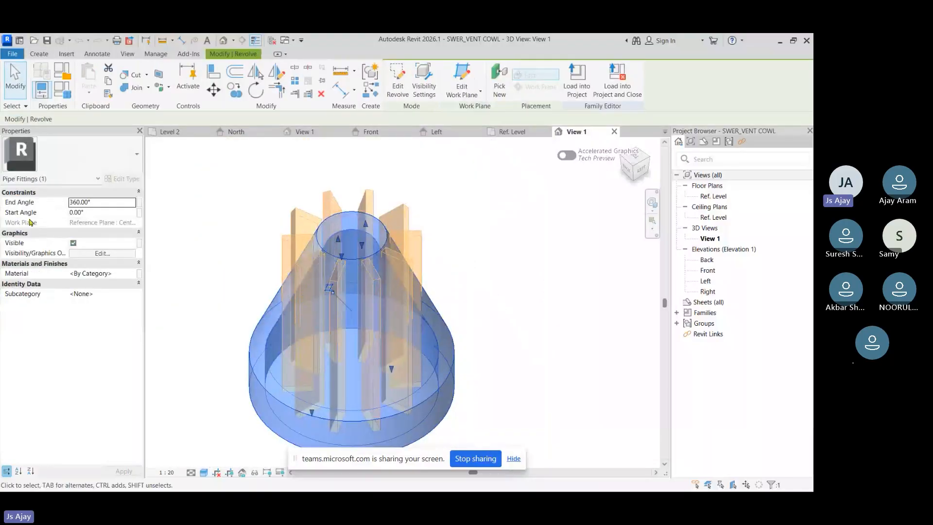
pyautogui.click(373, 293)
pyautogui.keyDown('shift'); pyautogui.moveTo(389, 290); pyautogui.dragTo(406, 283, button='middle'); pyautogui.keyUp('shift')
pyautogui.keyDown('shift'); pyautogui.moveTo(406, 284); pyautogui.dragTo(415, 214, button='middle'); pyautogui.keyUp('shift')
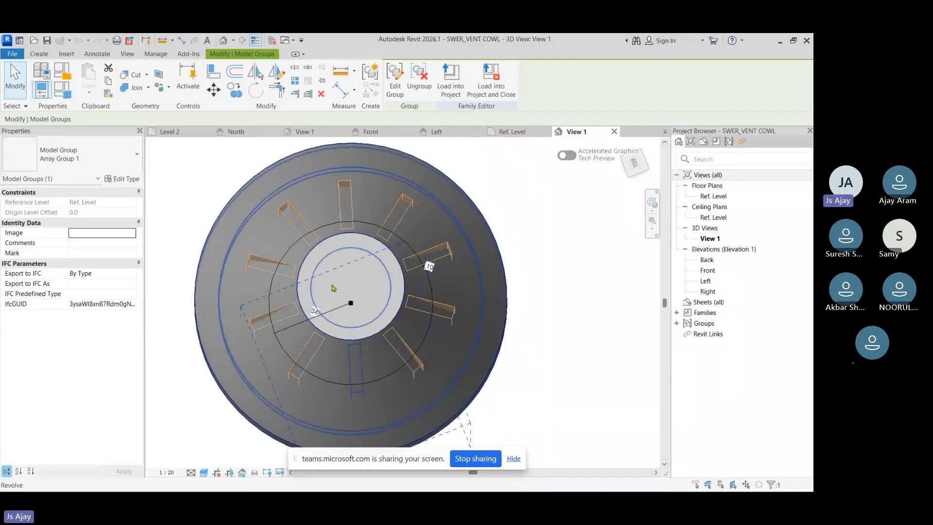
# Select individual slot voids within the vent cowl's array to examine their extrusion and Cuts Geometry properties.
pyautogui.click(545, 250)
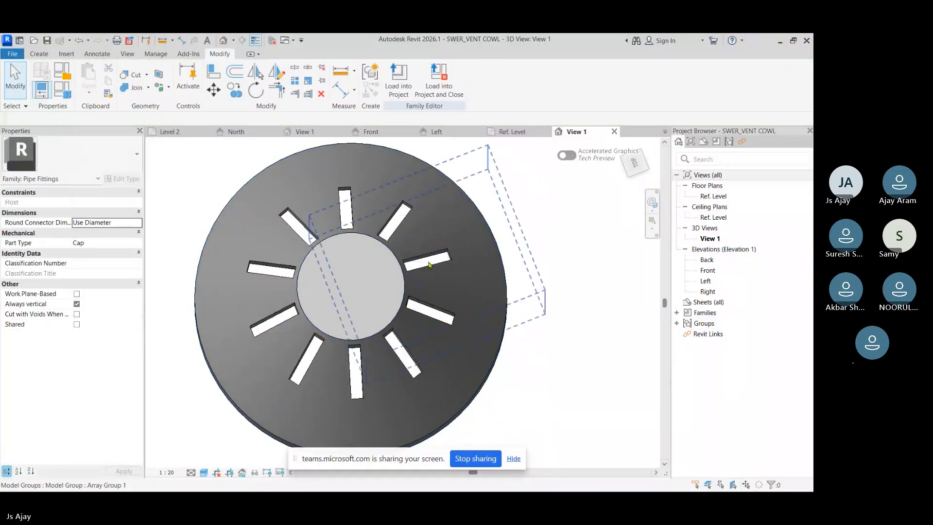
pyautogui.click(465, 212)
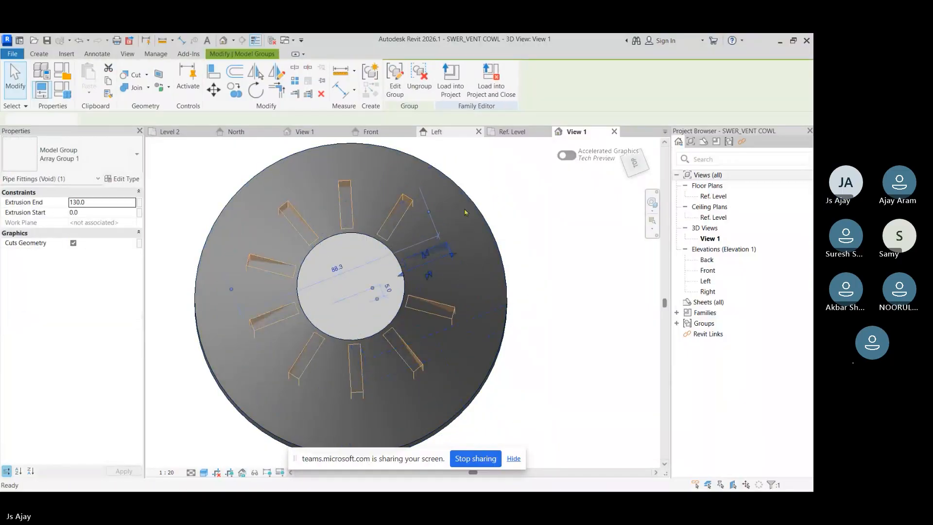
pyautogui.click(502, 248)
pyautogui.keyDown('shift'); pyautogui.moveTo(502, 247); pyautogui.dragTo(481, 239, button='middle'); pyautogui.keyUp('shift')
pyautogui.click(481, 240)
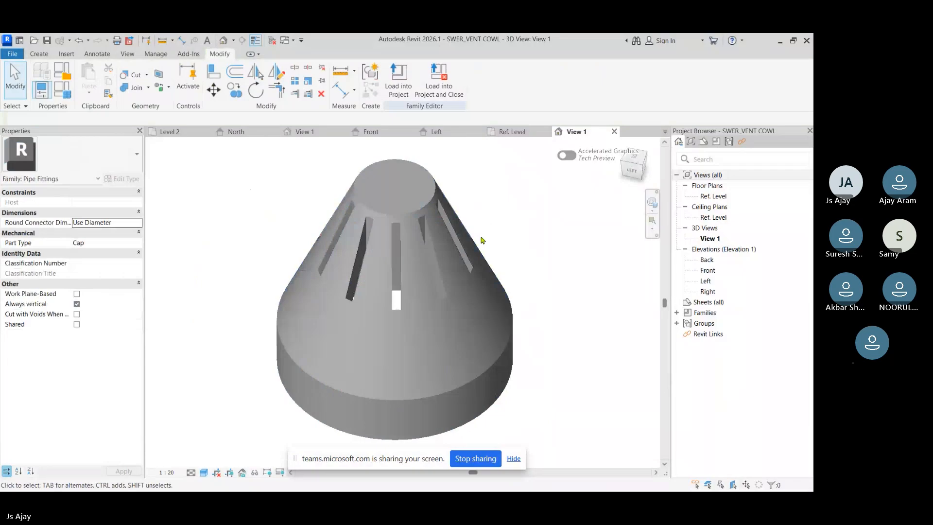
pyautogui.click(465, 259)
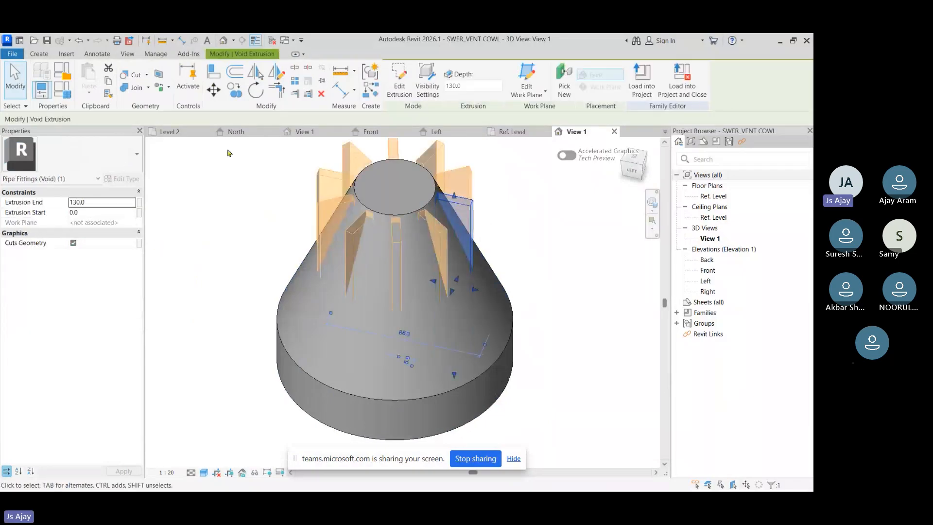
pyautogui.press('Escape')
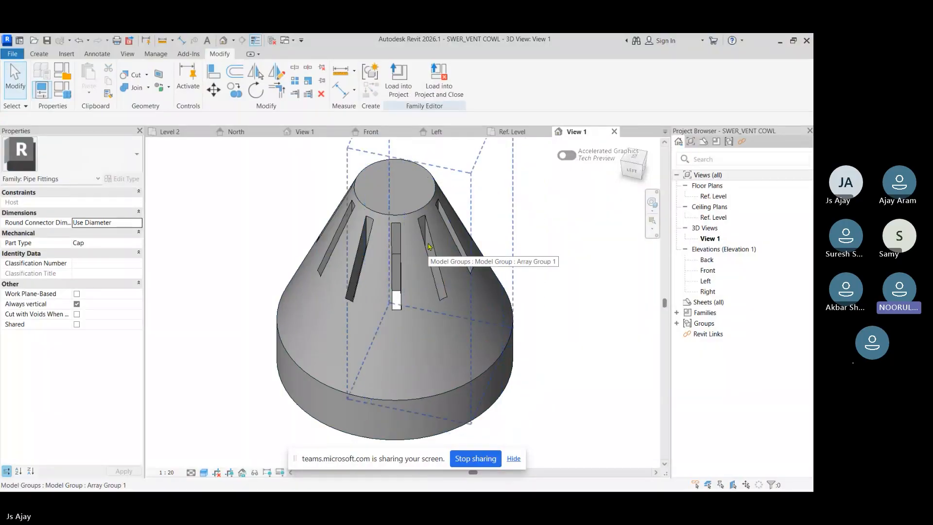
pyautogui.scroll(-2, 428, 248)
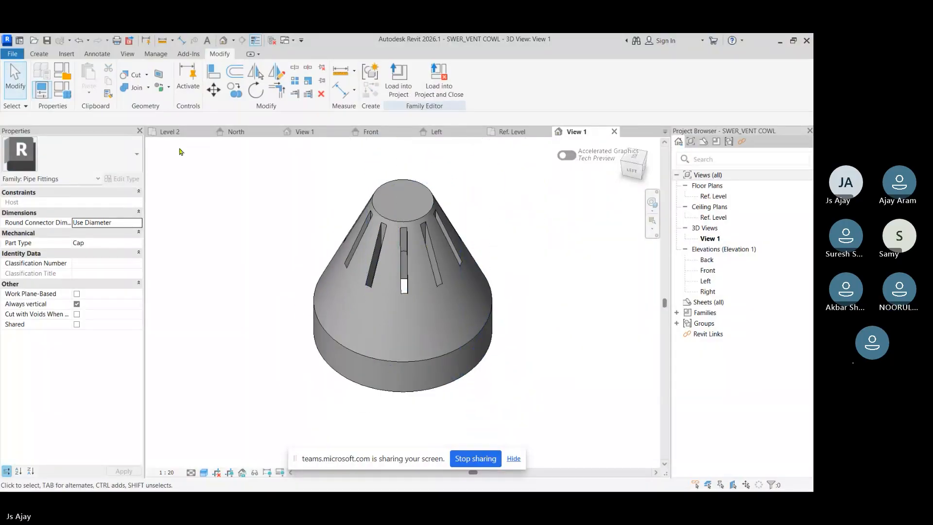
# Return to the vent cowl's 3D view after checking the Level 2 plan, and close the inactive views.
pyautogui.click(167, 132)
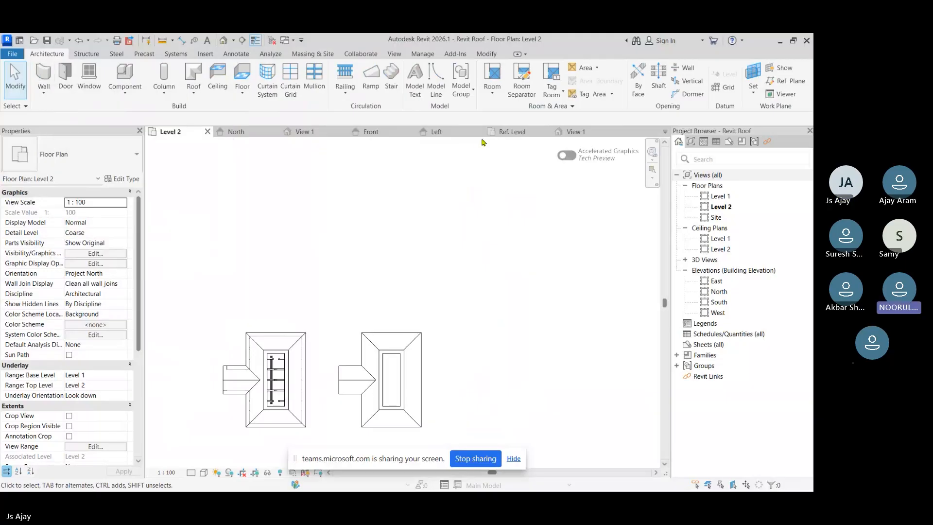
pyautogui.click(571, 132)
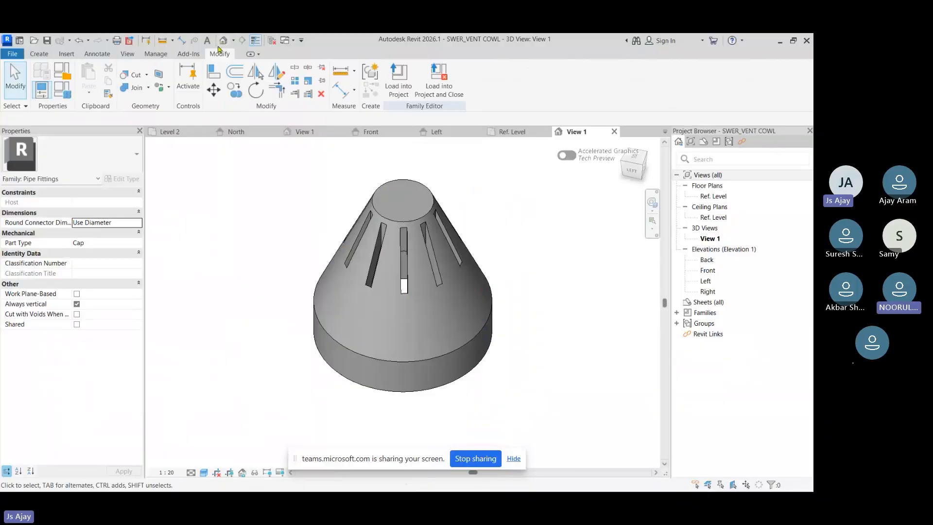
pyautogui.click(256, 41)
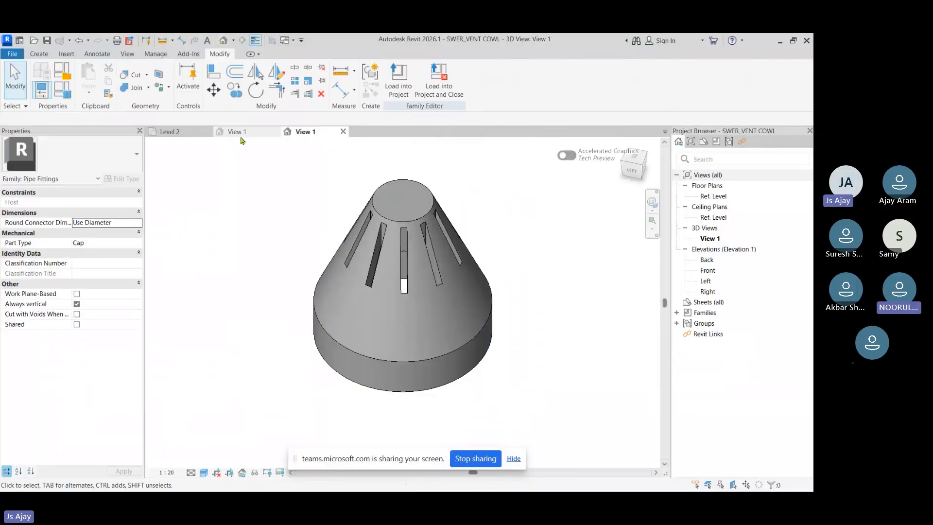
# Delete the hollow frame, projecting box and cylindrical void from the Ref. Level plan of Family1.
pyautogui.doubleClick(718, 196)
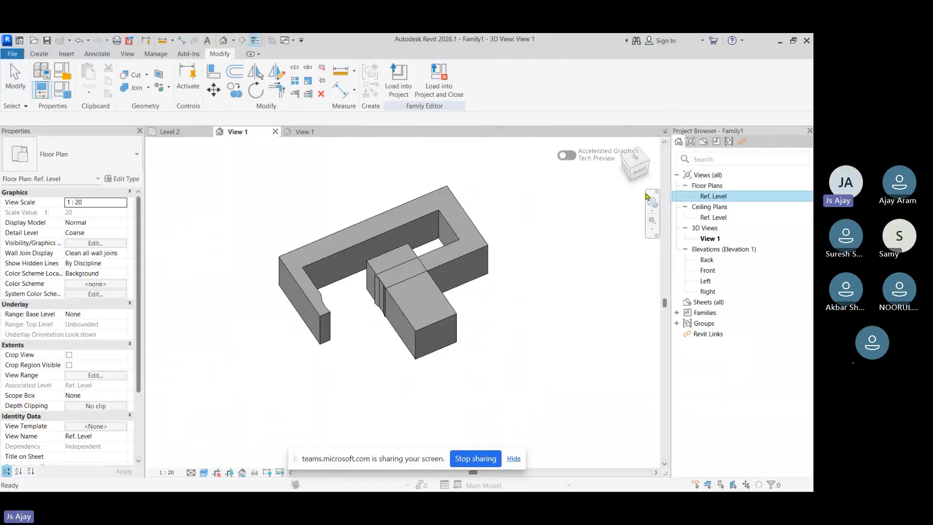
pyautogui.moveTo(382, 273); pyautogui.dragTo(497, 372)
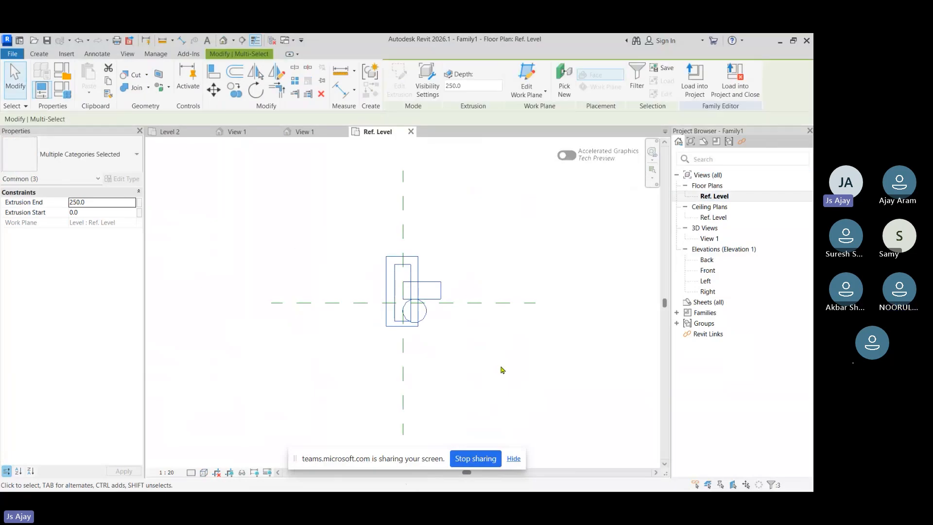
pyautogui.press('Delete')
# Create a solid extrusion from an 800 mm radius circle centred on the reference plane intersection, with the extrusion end at 15 mm.
pyautogui.click(39, 54)
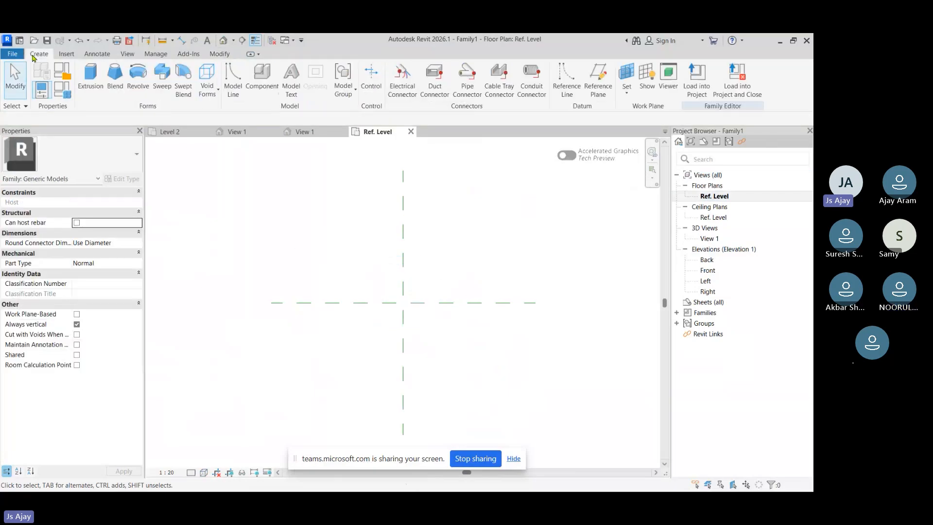
pyautogui.click(92, 73)
pyautogui.click(462, 69)
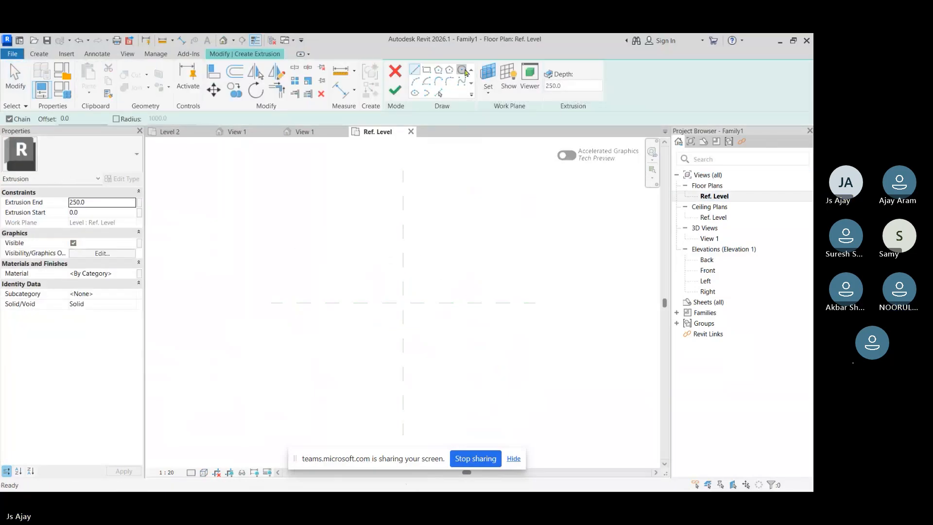
pyautogui.click(403, 303)
pyautogui.click(403, 250)
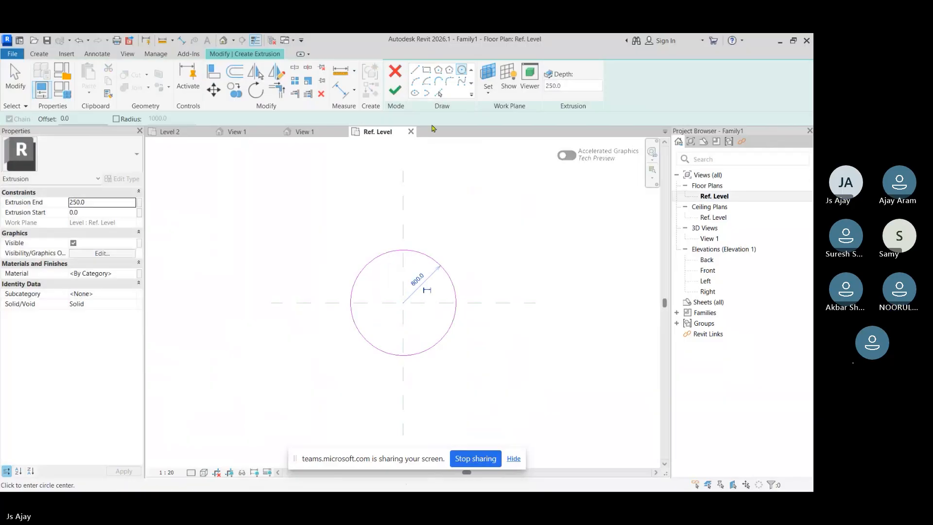
pyautogui.click(117, 202)
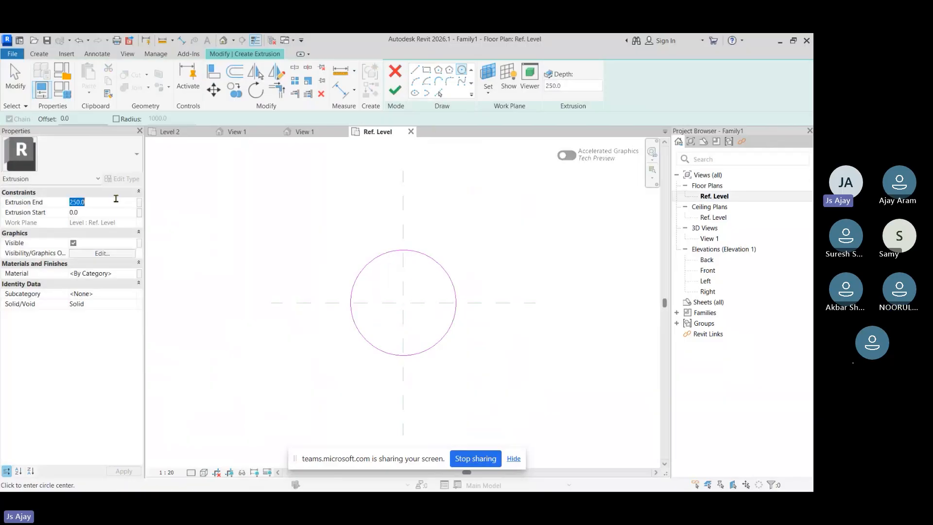
pyautogui.write('15')
pyautogui.click(395, 91)
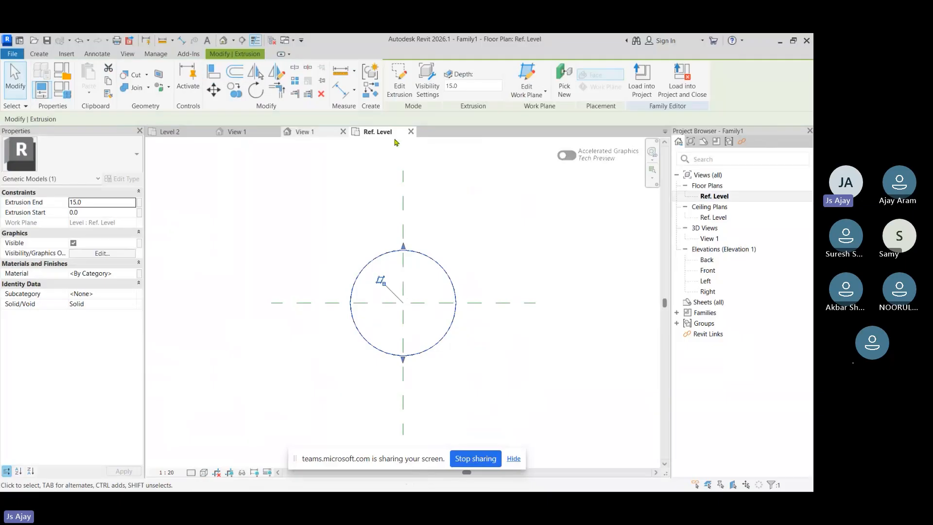
# Examine the thin circular disc from the side in the 3D view View 1.
pyautogui.doubleClick(721, 239)
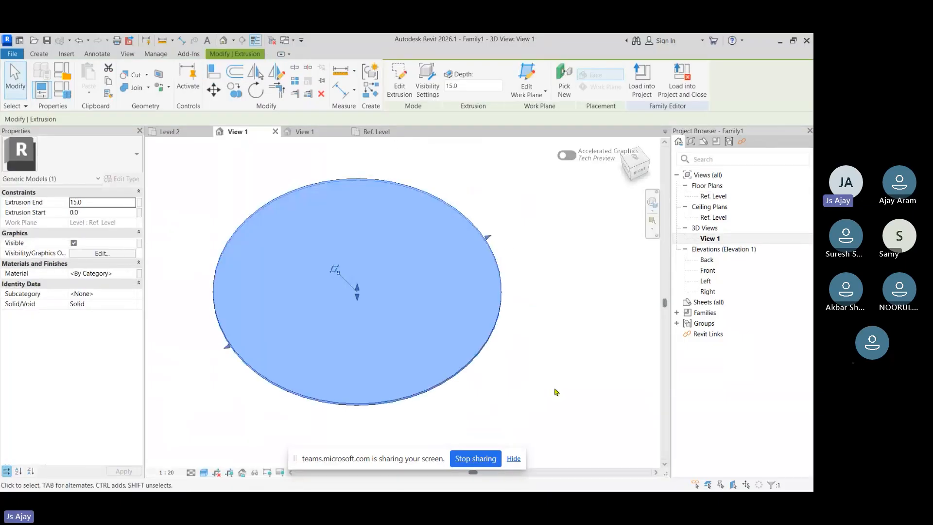
pyautogui.keyDown('shift'); pyautogui.moveTo(555, 389); pyautogui.dragTo(535, 223, button='middle'); pyautogui.keyUp('shift')
pyautogui.click(493, 211)
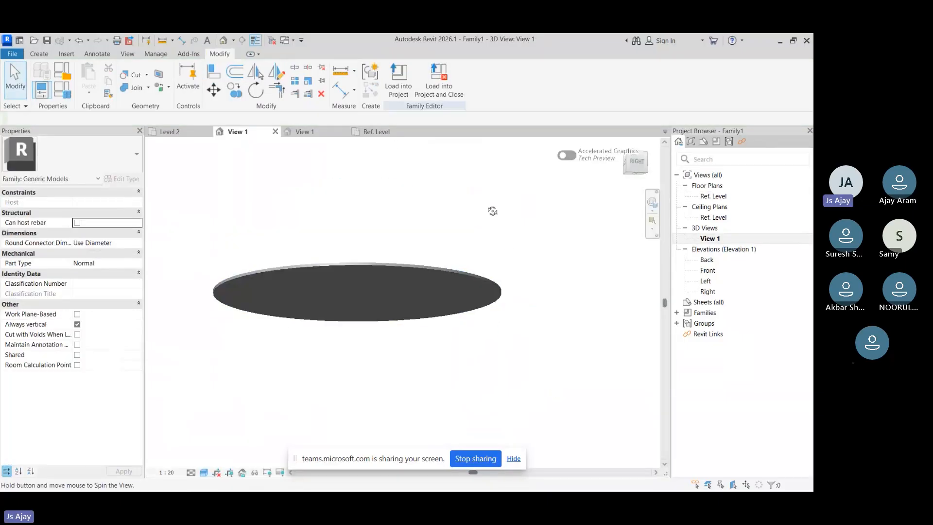
# In the Ref. Level plan, start a new extrusion and sketch a circle of about 120 mm radius on the vertical reference plane, inside the disc's upper half.
pyautogui.click(376, 132)
pyautogui.scroll(2, 477, 290)
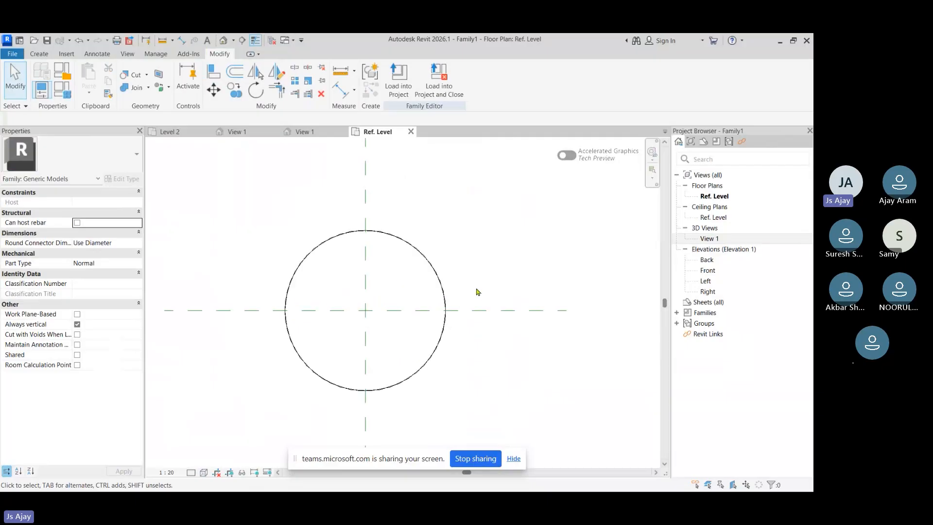
pyautogui.click(41, 54)
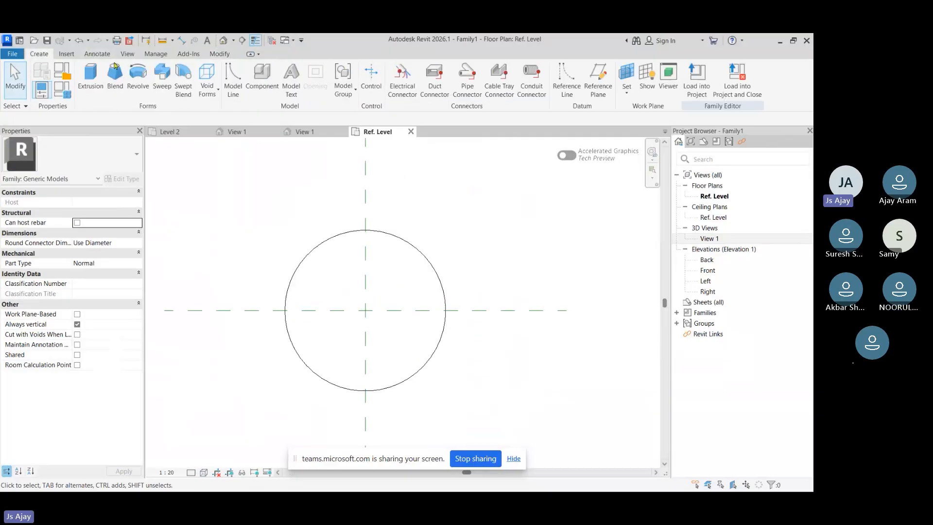
pyautogui.click(91, 75)
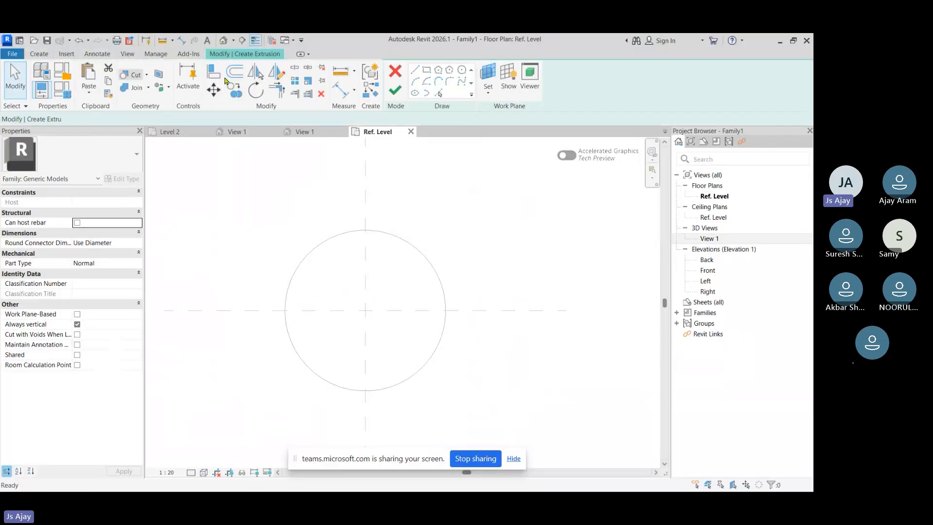
pyautogui.click(462, 70)
pyautogui.click(366, 265)
pyautogui.click(372, 259)
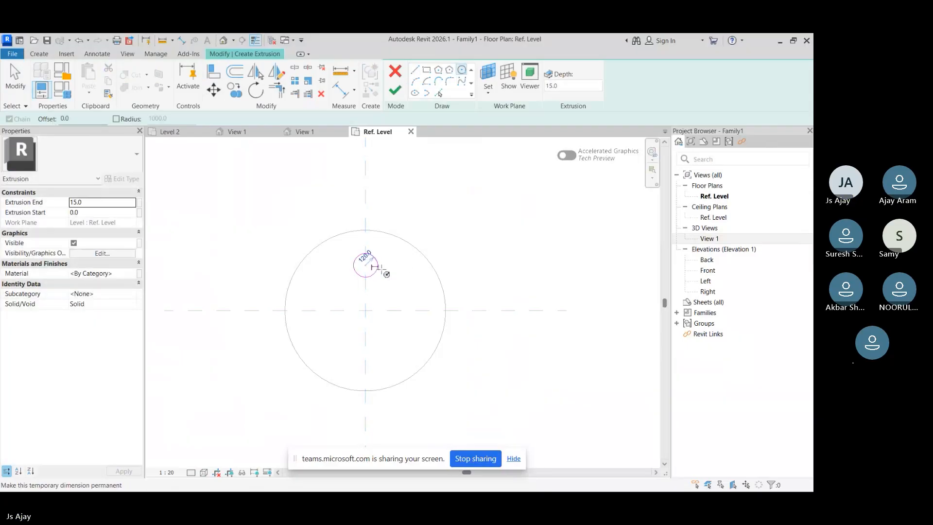
pyautogui.press('Escape')
# Try radii of 1, 5 and 15 mm for the small sketched circle.
pyautogui.scroll(3, 382, 264)
pyautogui.click(372, 263)
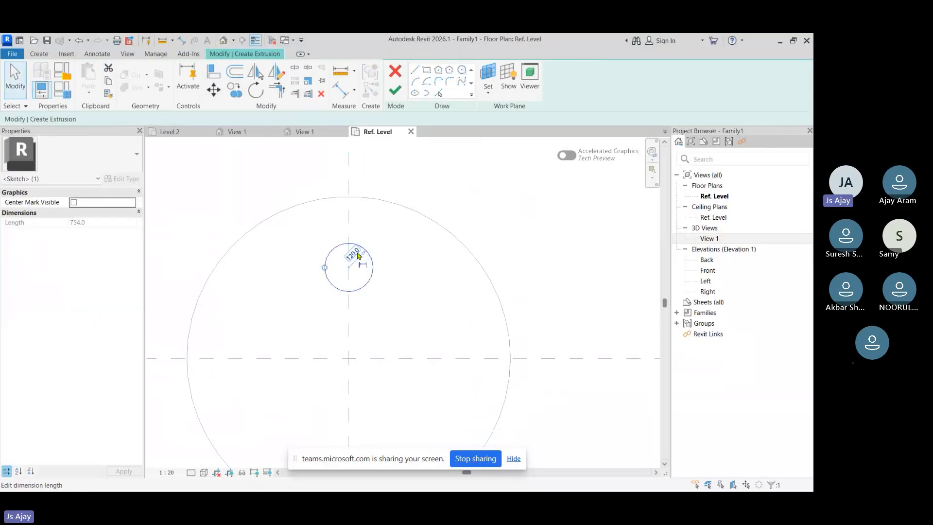
pyautogui.click(357, 256)
pyautogui.write('1')
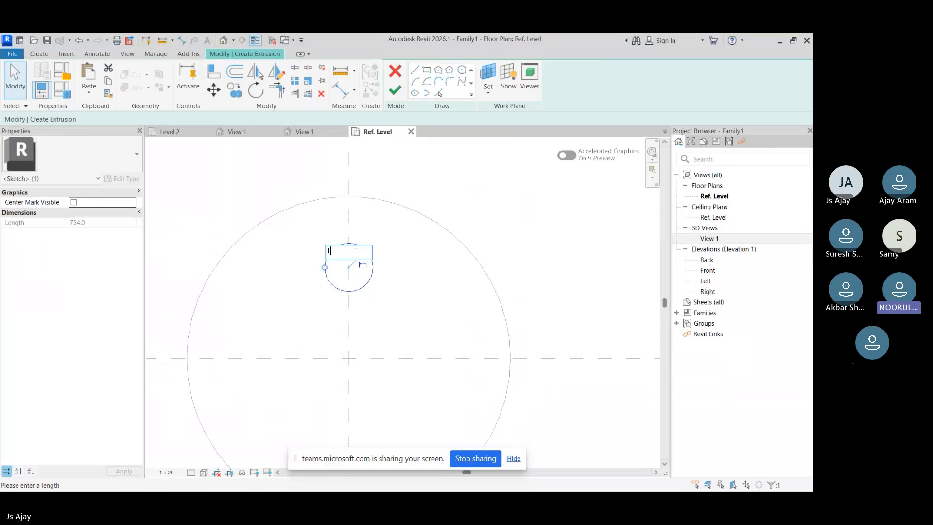
pyautogui.press('Return')
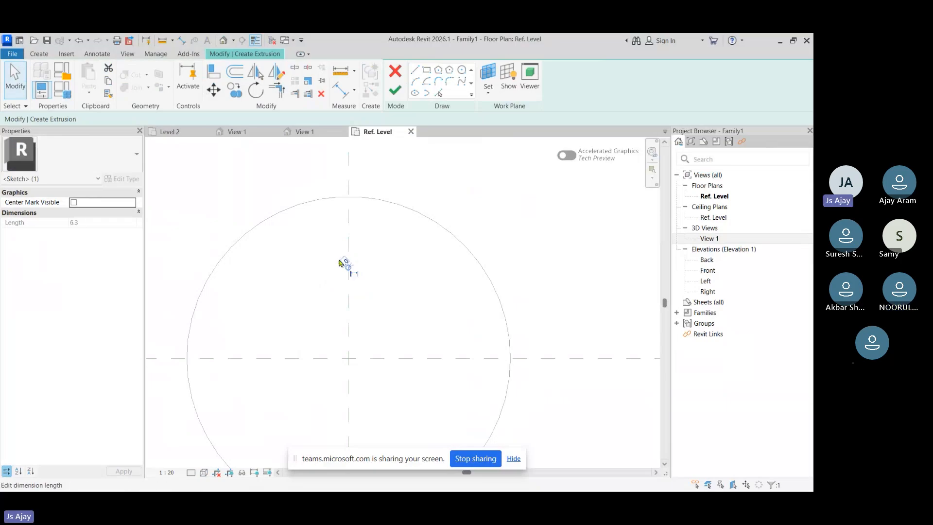
pyautogui.click(346, 263)
pyautogui.write('5')
pyautogui.press('Return')
pyautogui.click(346, 263)
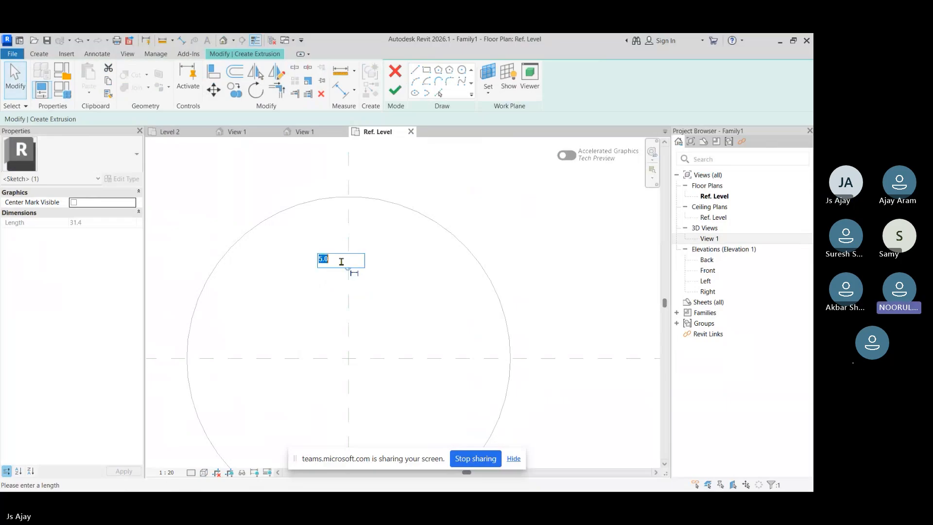
pyautogui.write('15')
pyautogui.press('Return')
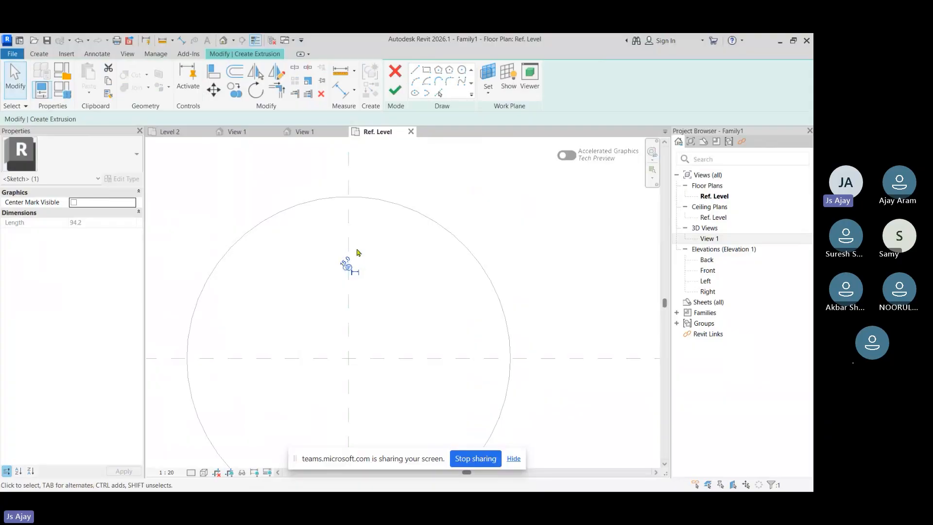
# Set the small sketched circle's radius to 75 mm.
pyautogui.click(344, 259)
pyautogui.write('75')
pyautogui.press('Return')
pyautogui.click(389, 241)
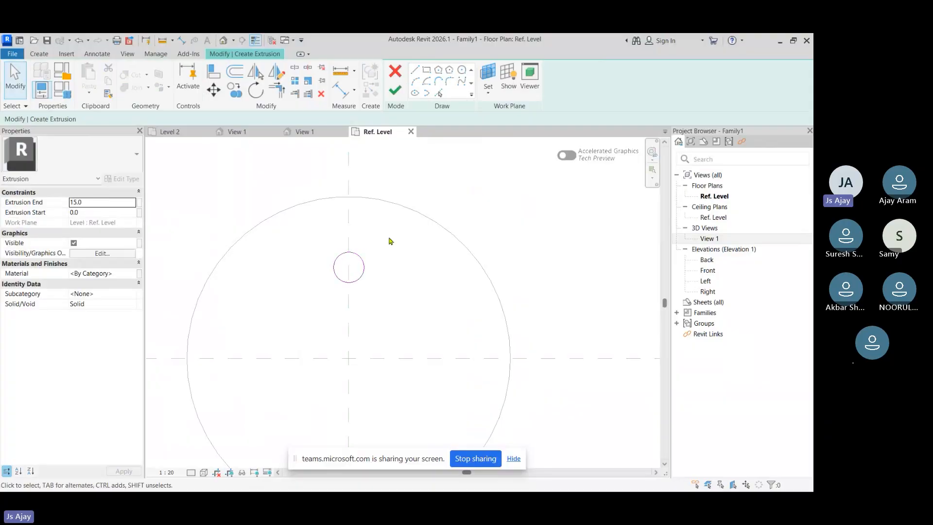
# Make a rotated copy of the 75 mm circle, 45° counterclockwise about the disc's centre.
pyautogui.scroll(2, 280, 216)
pyautogui.scroll(-2, 339, 255)
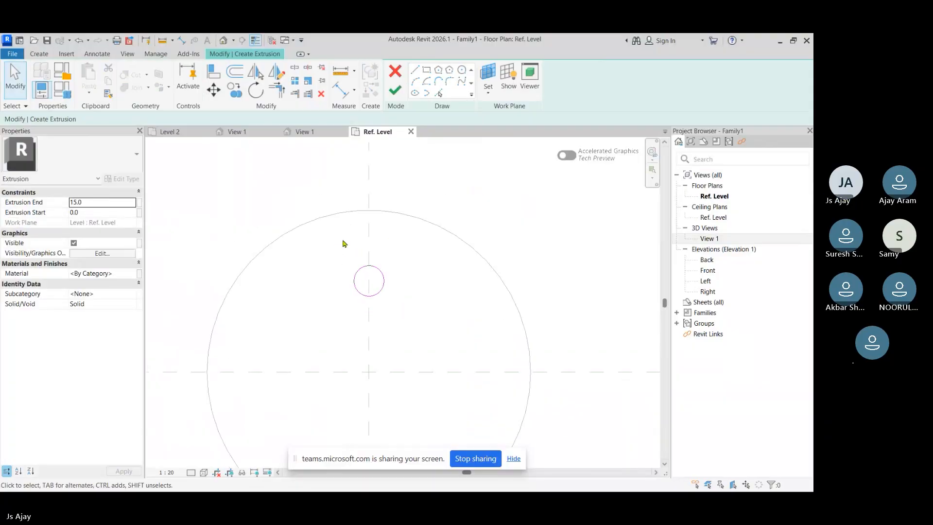
pyautogui.moveTo(340, 249); pyautogui.dragTo(402, 319)
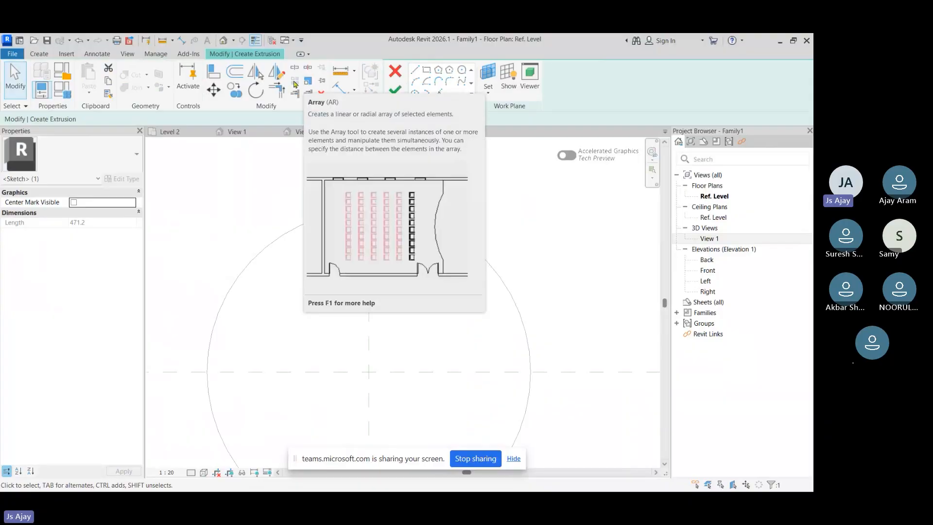
pyautogui.scroll(1, 406, 291)
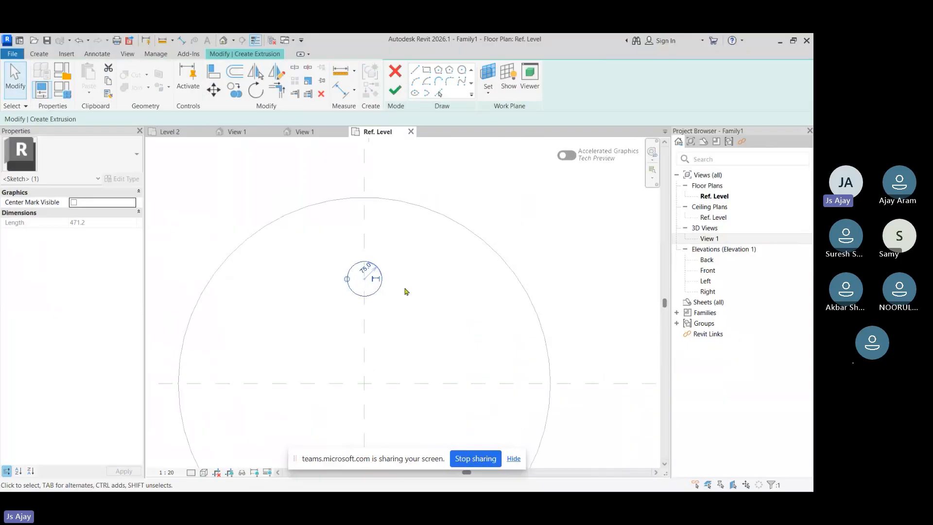
pyautogui.scroll(1, 406, 292)
pyautogui.scroll(-2, 407, 288)
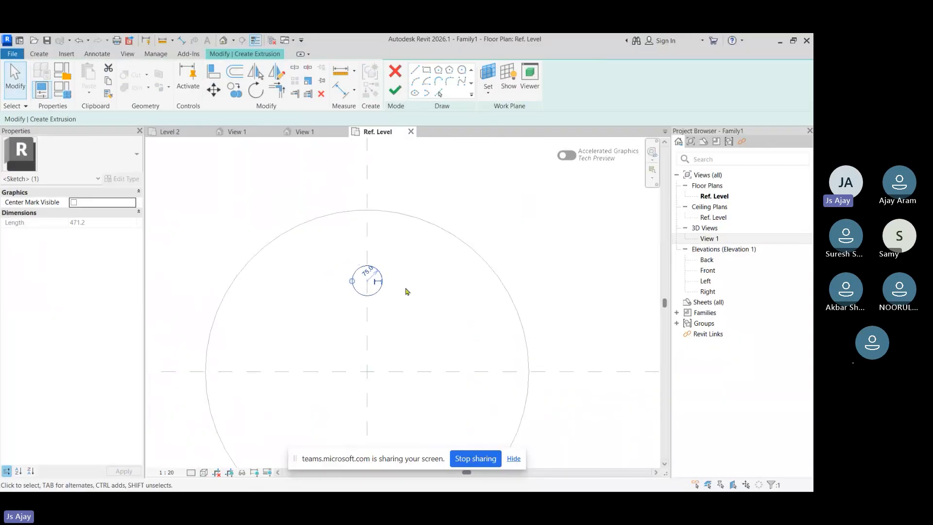
pyautogui.click(257, 92)
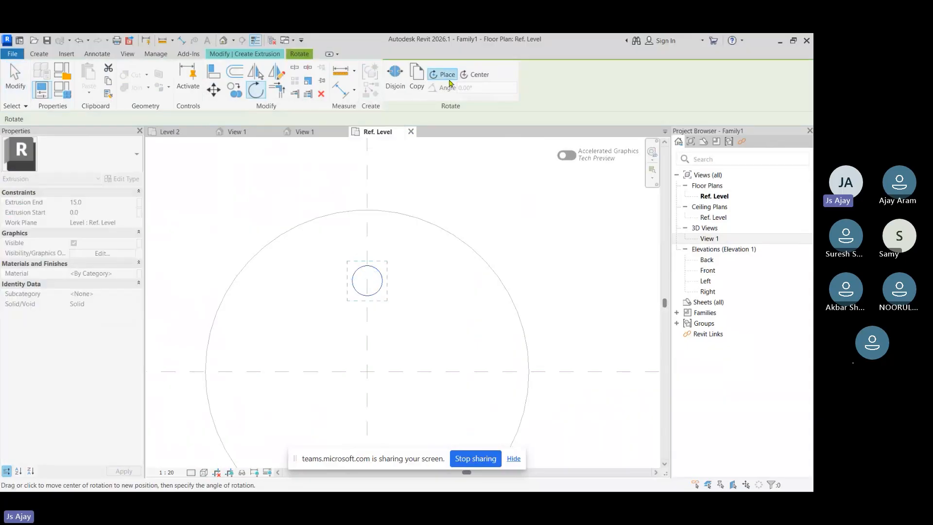
pyautogui.click(417, 85)
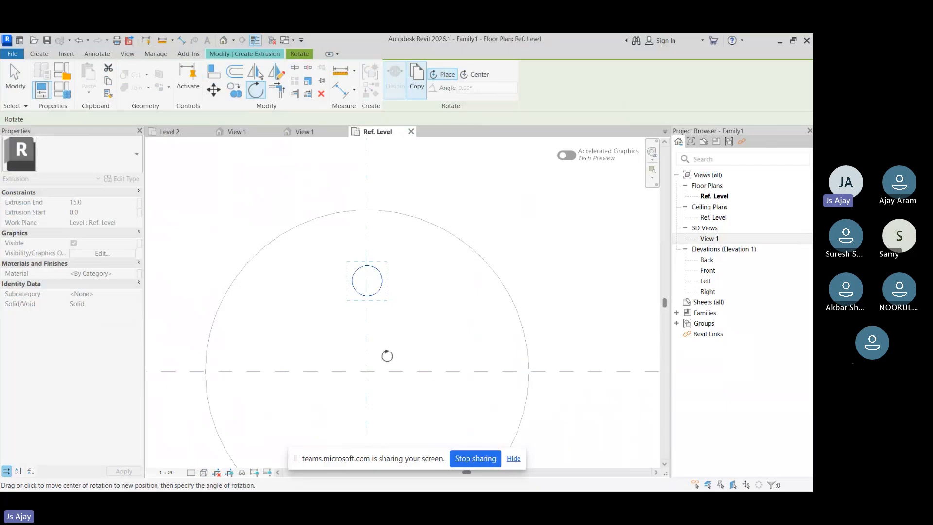
pyautogui.click(367, 371)
pyautogui.click(367, 278)
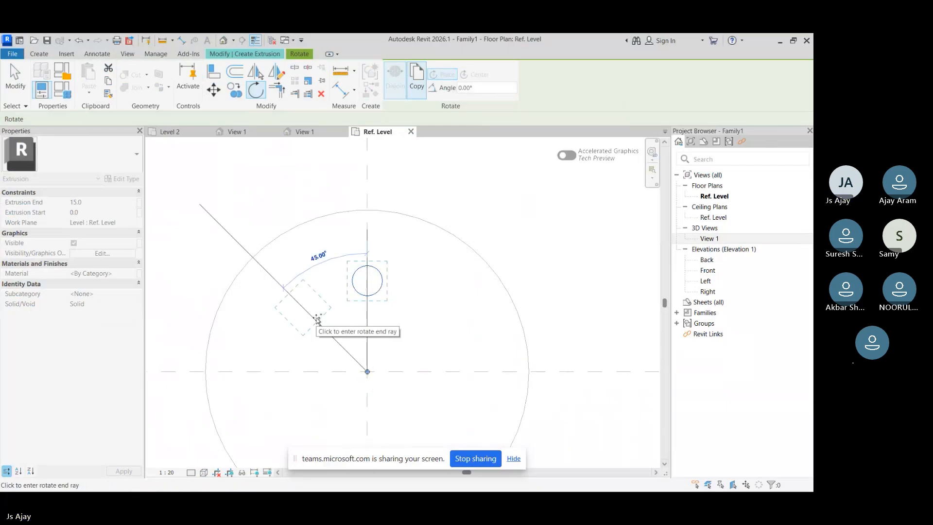
pyautogui.click(317, 319)
pyautogui.click(447, 314)
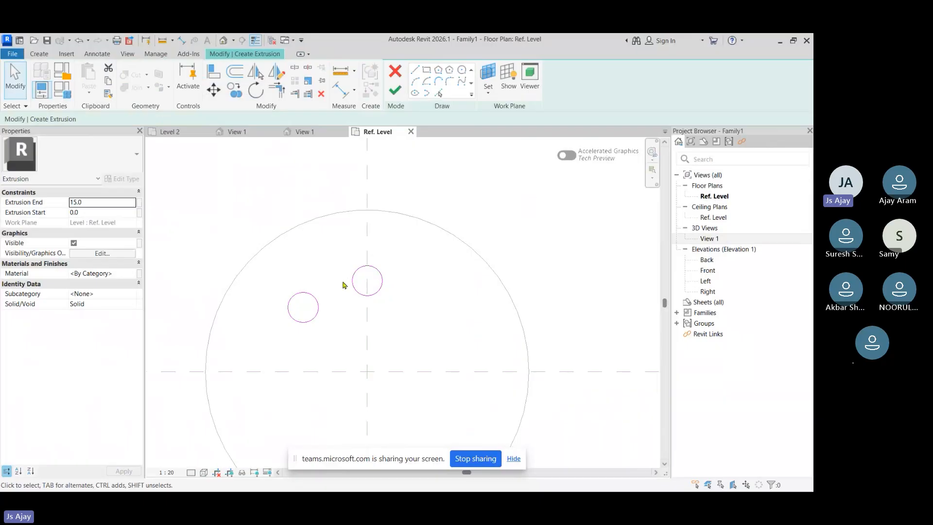
# Finish the extrusion sketch with both small circles and view the disc from above in the 3D view.
pyautogui.scroll(-2, 346, 286)
pyautogui.click(396, 91)
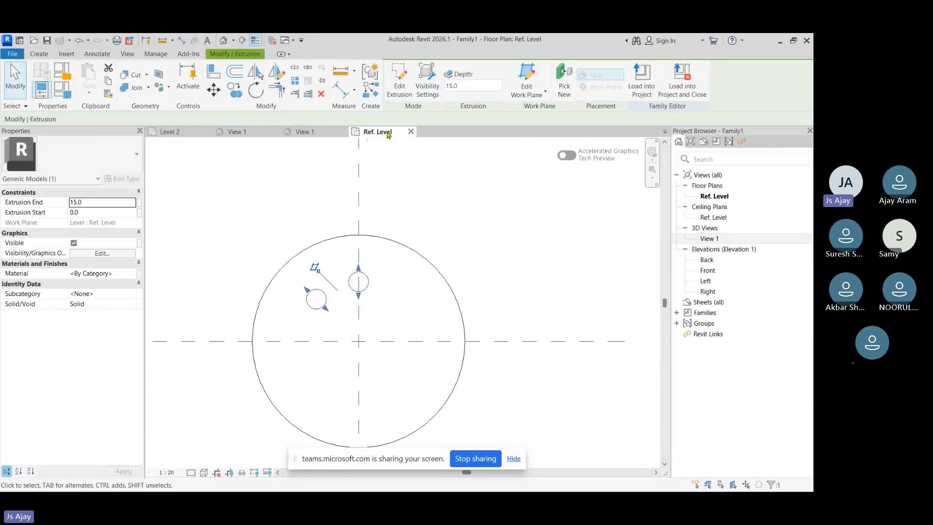
pyautogui.click(315, 132)
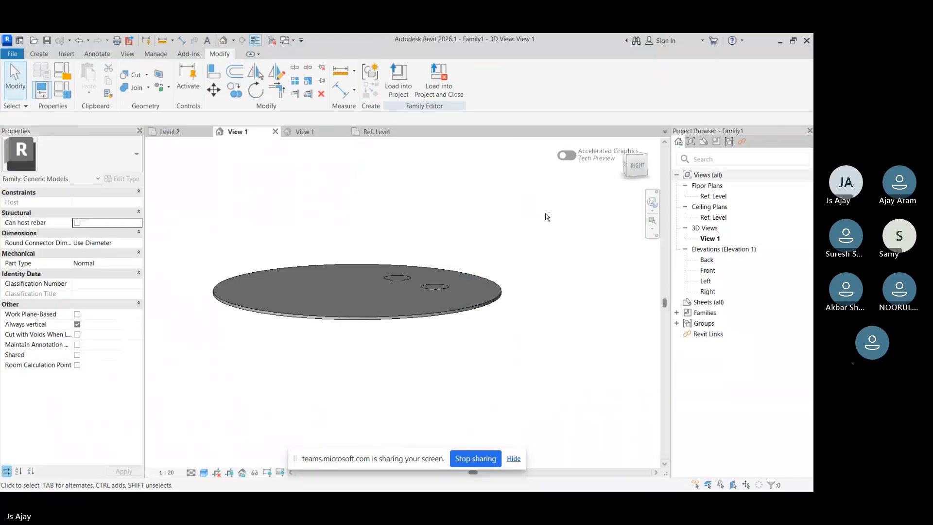
pyautogui.keyDown('shift'); pyautogui.moveTo(548, 216); pyautogui.dragTo(443, 305, button='middle'); pyautogui.keyUp('shift')
pyautogui.scroll(5, 442, 303)
# Change the two-circle extrusion from Solid to Void.
pyautogui.click(433, 325)
pyautogui.scroll(-2, 407, 328)
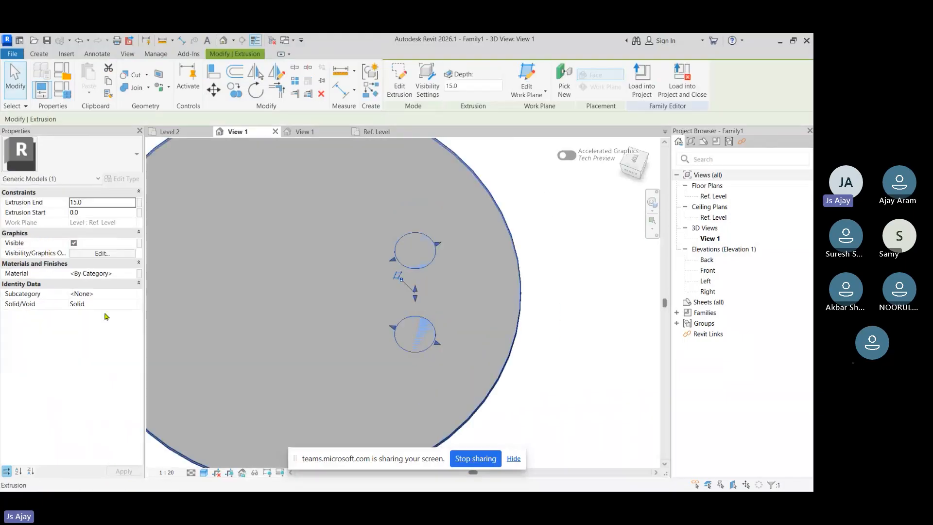
pyautogui.scroll(-2, 485, 299)
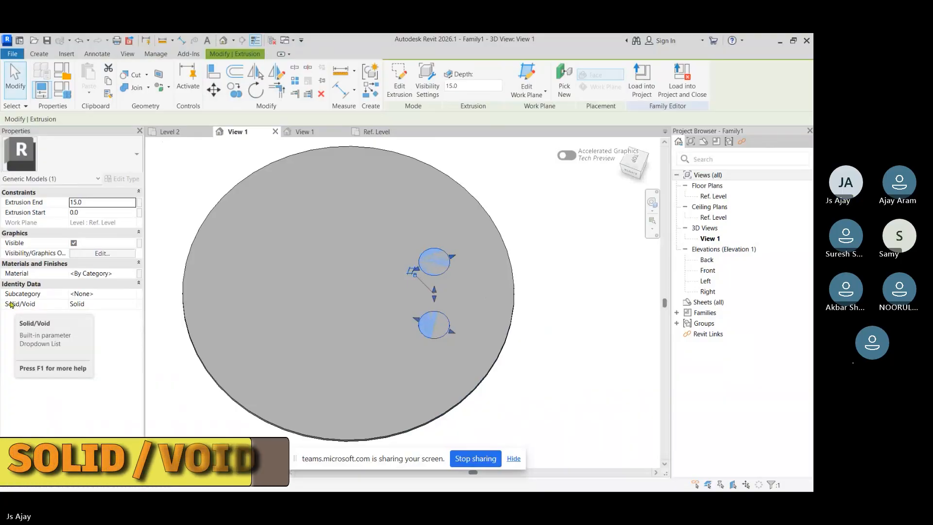
pyautogui.click(102, 303)
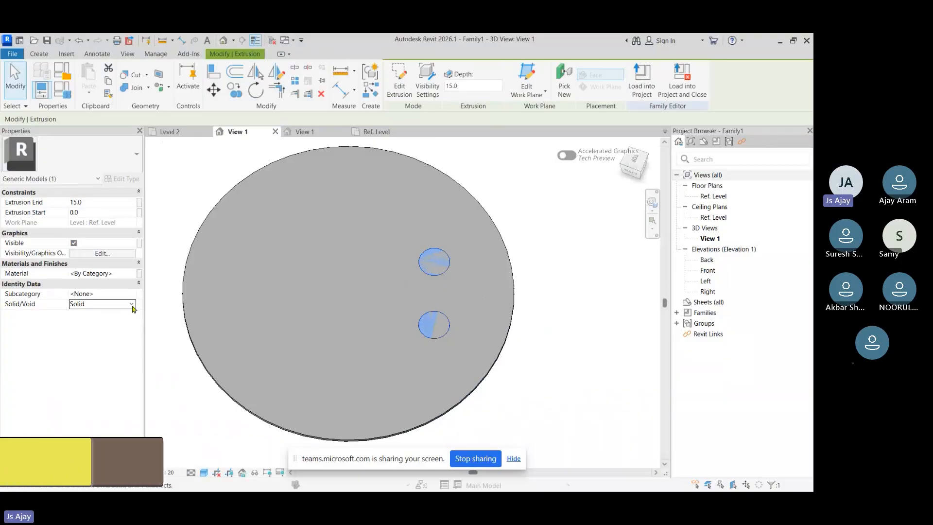
pyautogui.click(131, 303)
pyautogui.click(81, 322)
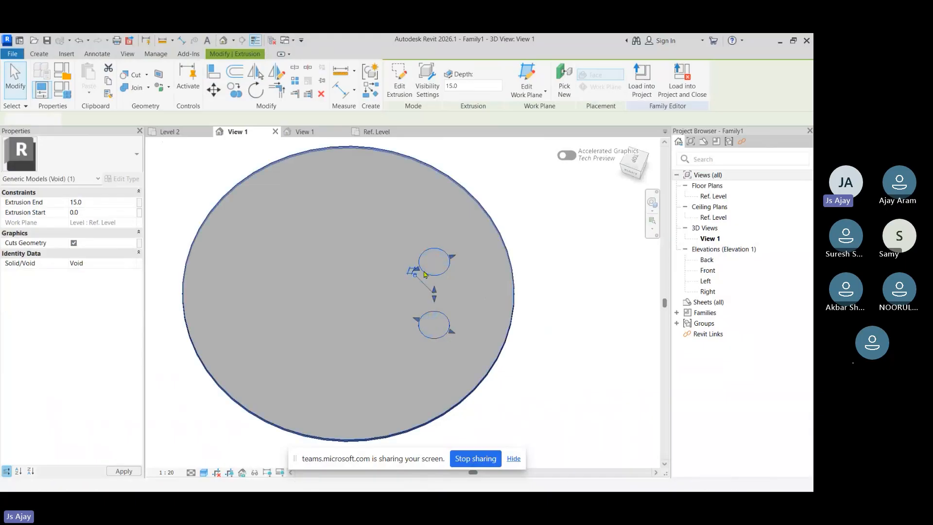
pyautogui.press('Escape')
# Cut the disc with the two-circle void using Cut Geometry.
pyautogui.scroll(3, 430, 322)
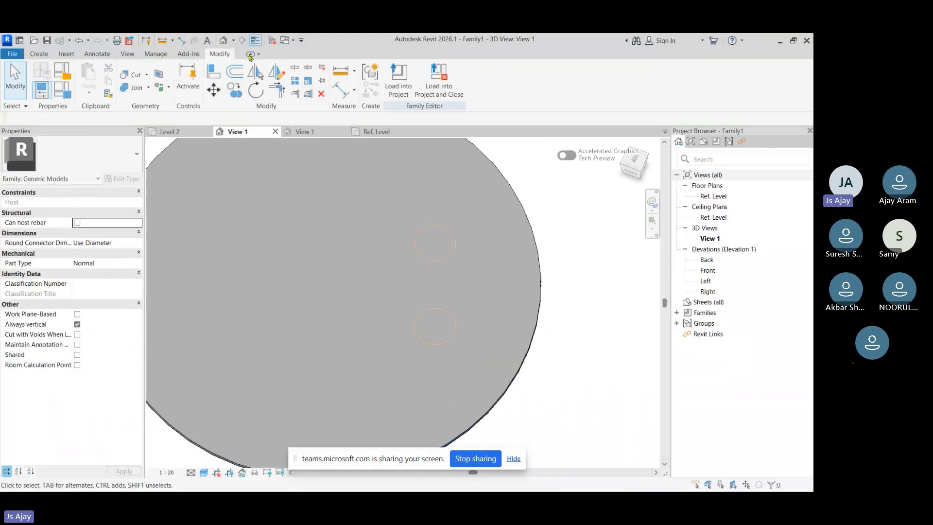
pyautogui.click(131, 75)
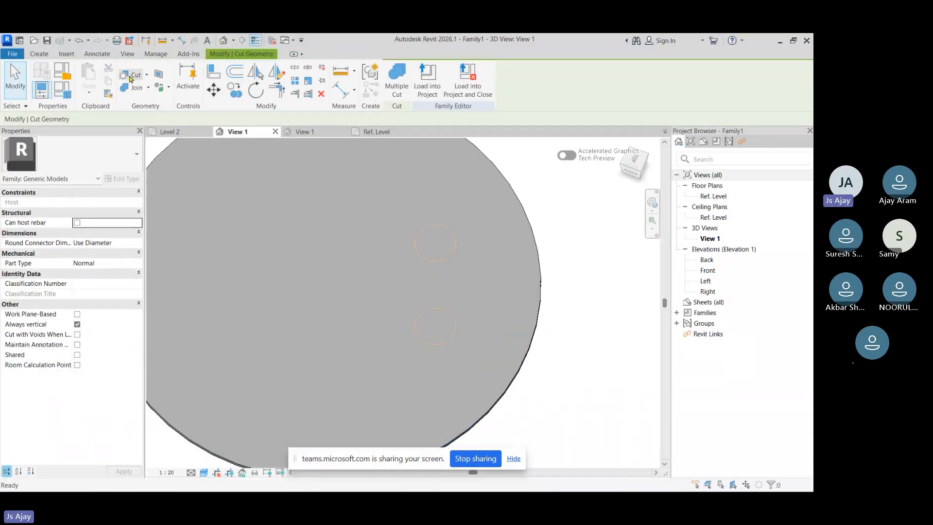
pyautogui.click(510, 315)
pyautogui.click(445, 250)
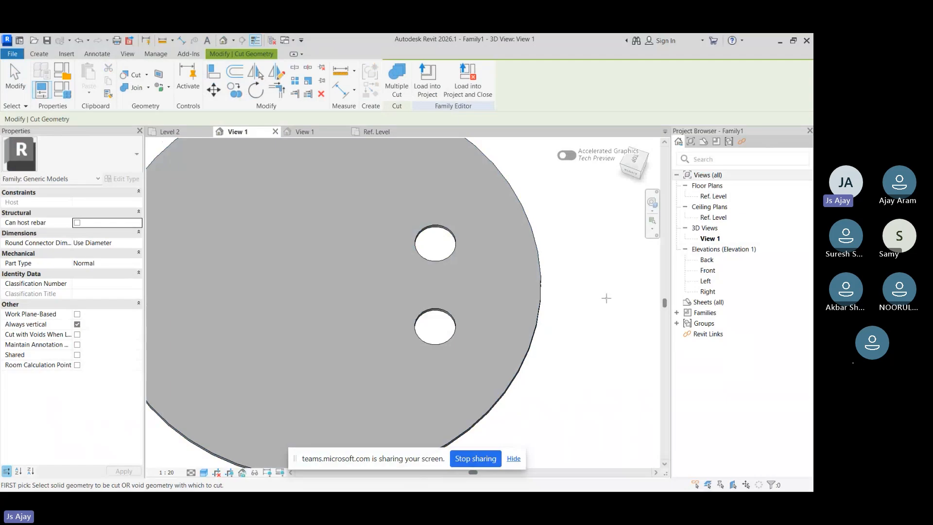
# Undo the cut, the change to Void, the finished two-circle extrusion and the rotated circle copy, returning to the Ref. Level sketch.
pyautogui.scroll(-2, 448, 276)
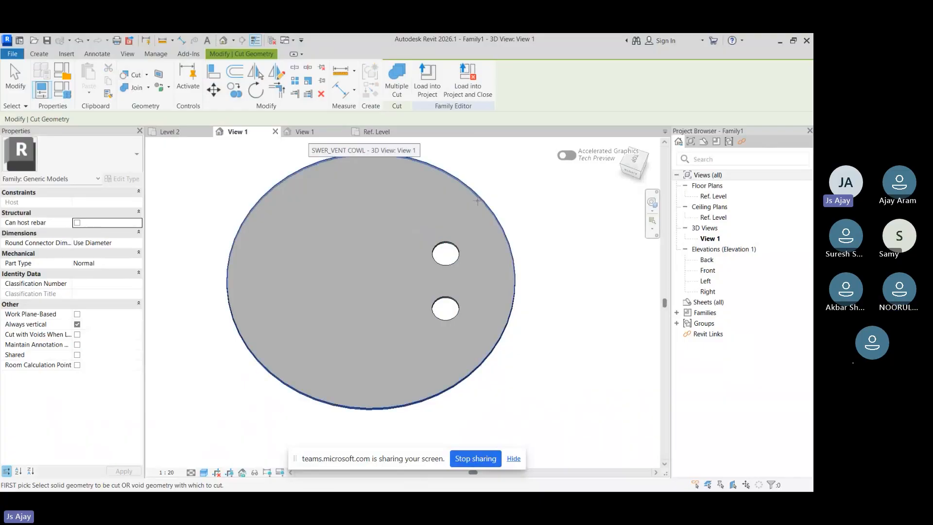
pyautogui.scroll(2, 511, 207)
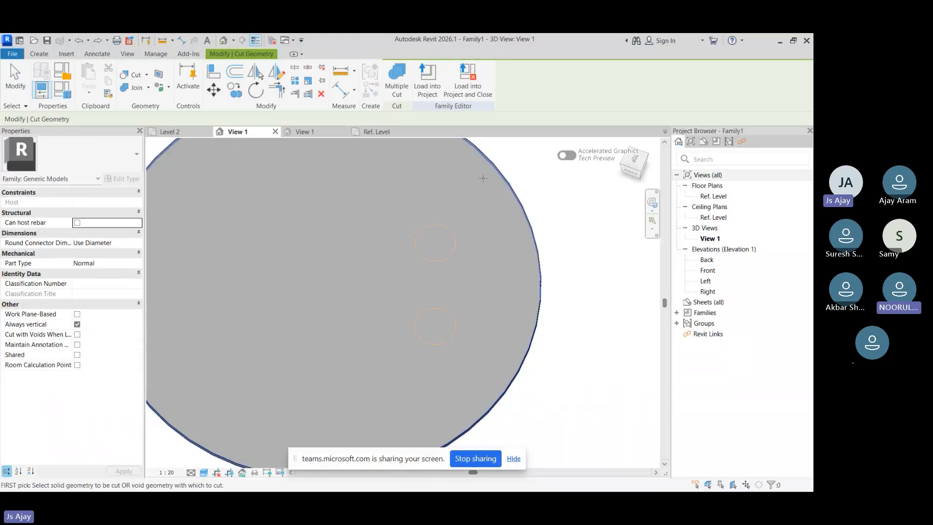
pyautogui.press('Escape')
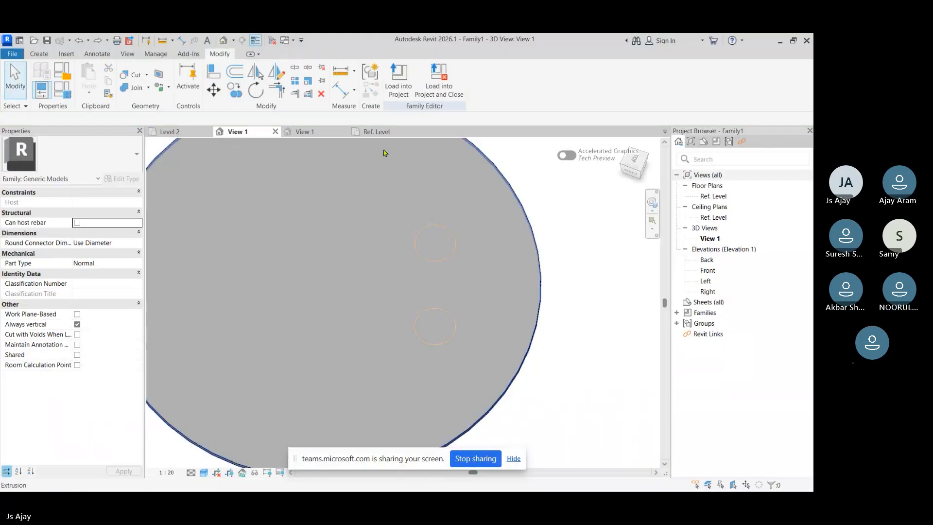
pyautogui.click(377, 131)
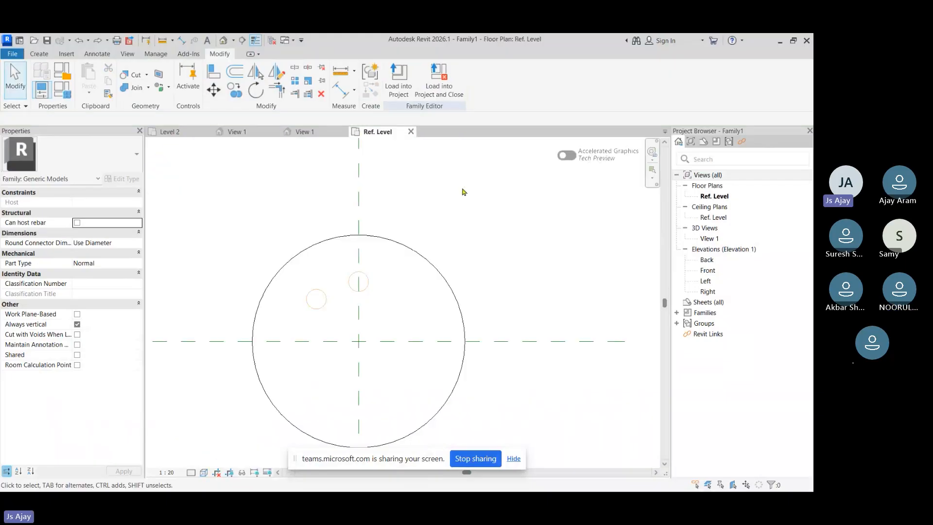
pyautogui.hotkey('ctrl', 'z')
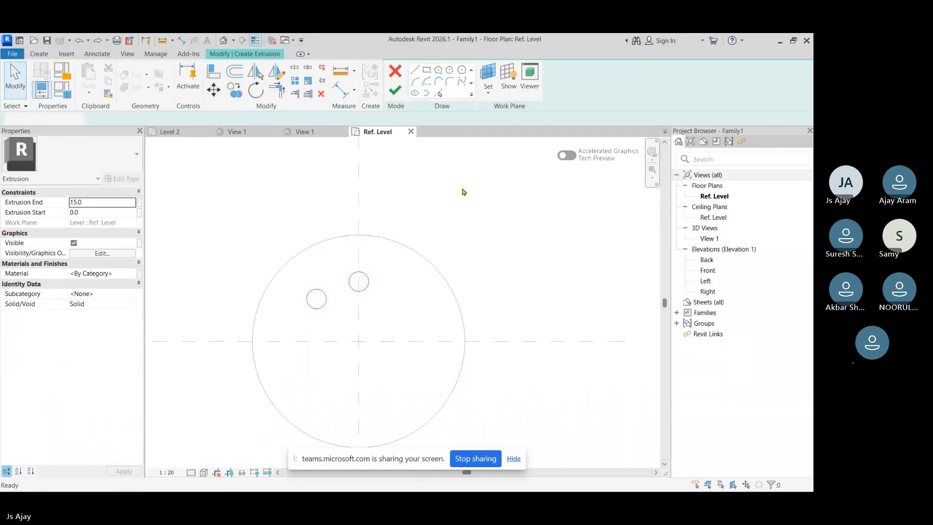
pyautogui.hotkey('ctrl', 'z')
# Finish the extrusion with the single 75 mm circle, check it on the disc in the 3D view, and return to the Ref. Level plan.
pyautogui.click(395, 91)
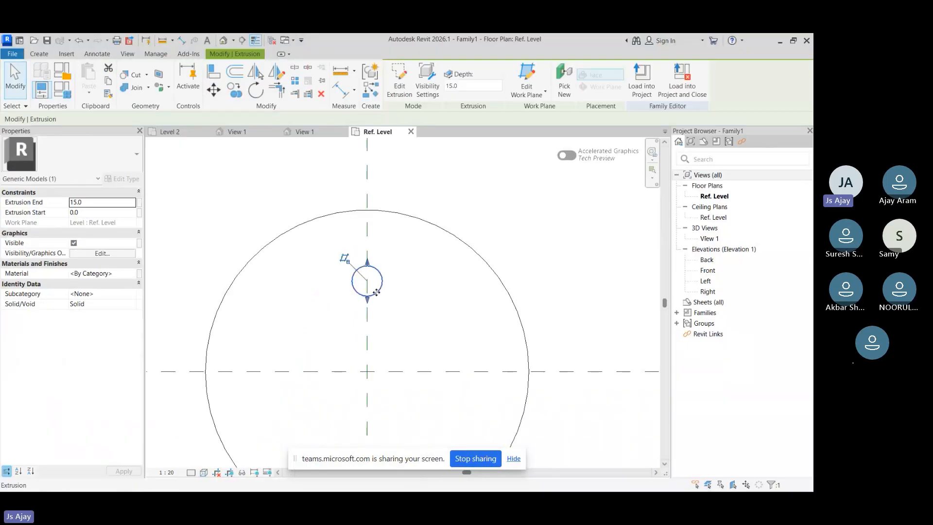
pyautogui.click(243, 134)
pyautogui.keyDown('shift'); pyautogui.moveTo(601, 336); pyautogui.dragTo(458, 191, button='middle'); pyautogui.keyUp('shift')
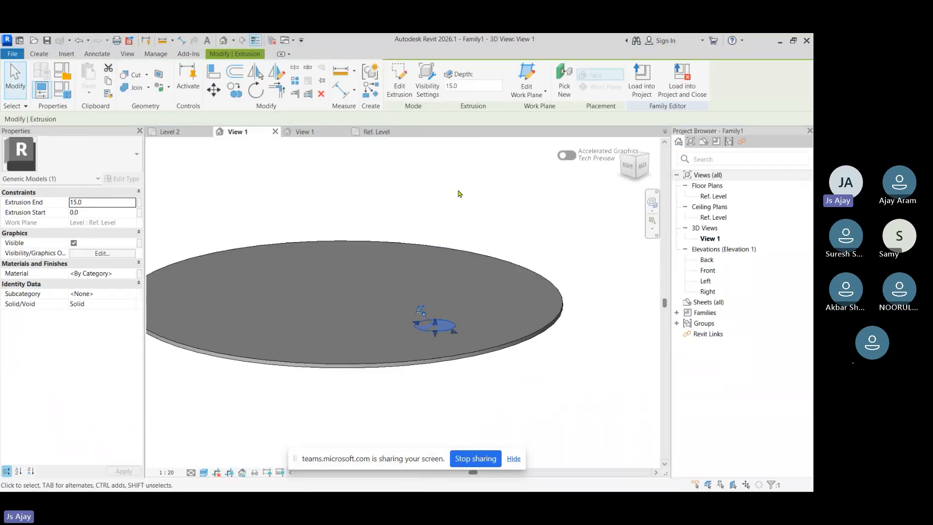
pyautogui.click(373, 134)
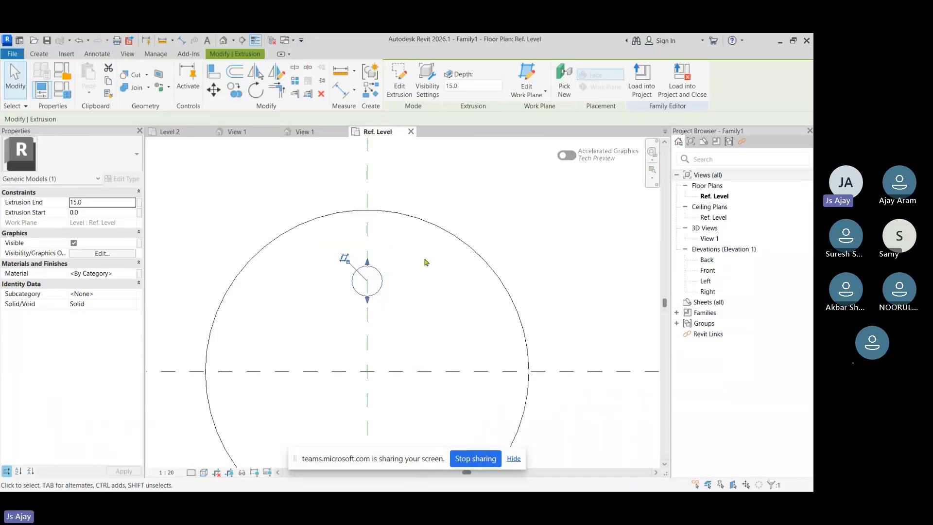
# Try to radially array the small circular extrusion as 3 items about the disc centre, using a 360° angle to the 2nd item.
pyautogui.click(295, 86)
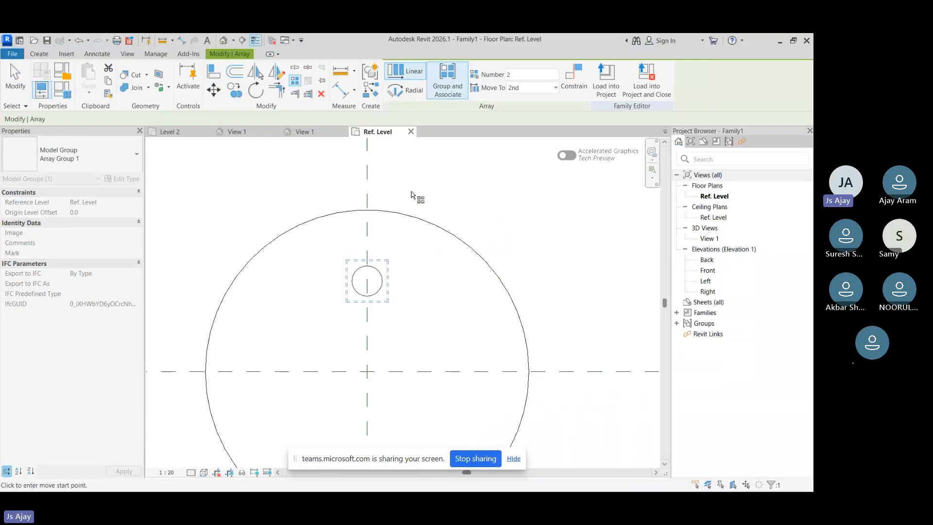
pyautogui.click(404, 91)
pyautogui.scroll(-3, 375, 374)
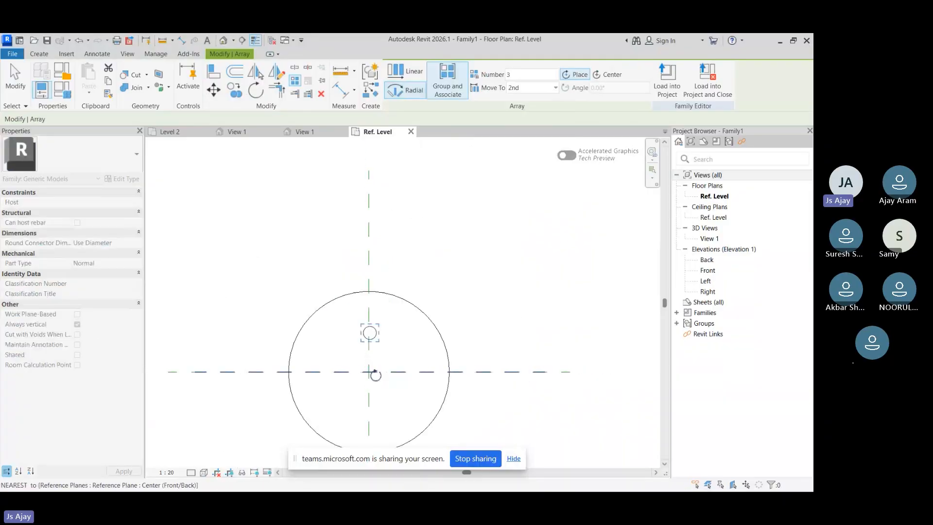
pyautogui.click(375, 375)
pyautogui.scroll(2, 376, 375)
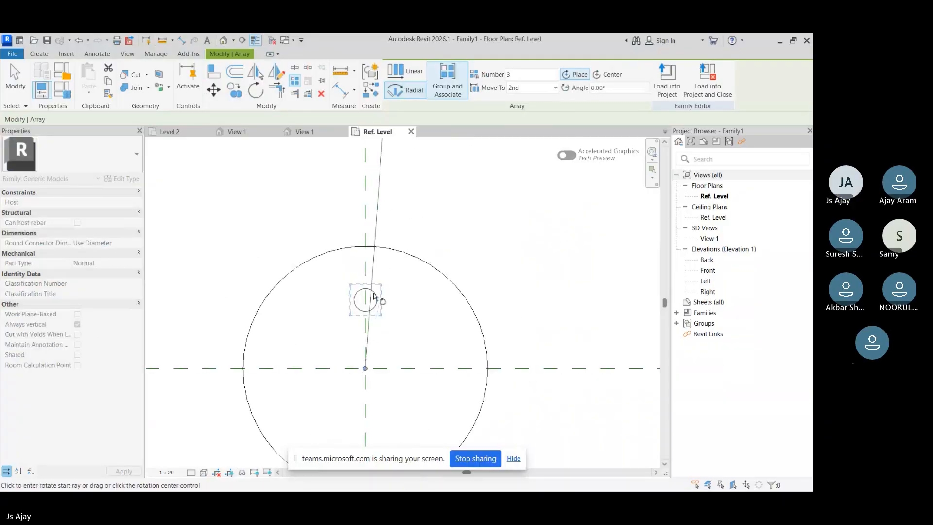
pyautogui.click(367, 258)
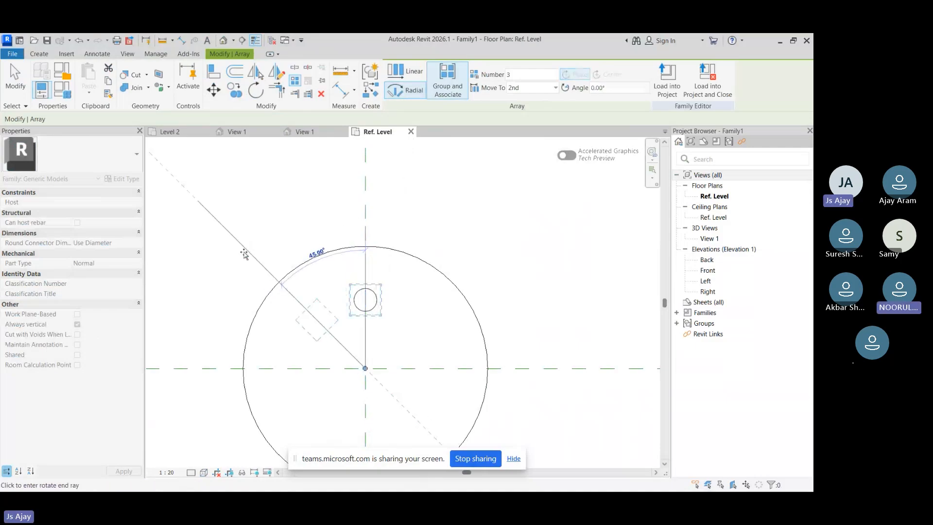
pyautogui.scroll(-2, 245, 255)
pyautogui.moveTo(271, 252); pyautogui.dragTo(375, 207, button='middle')
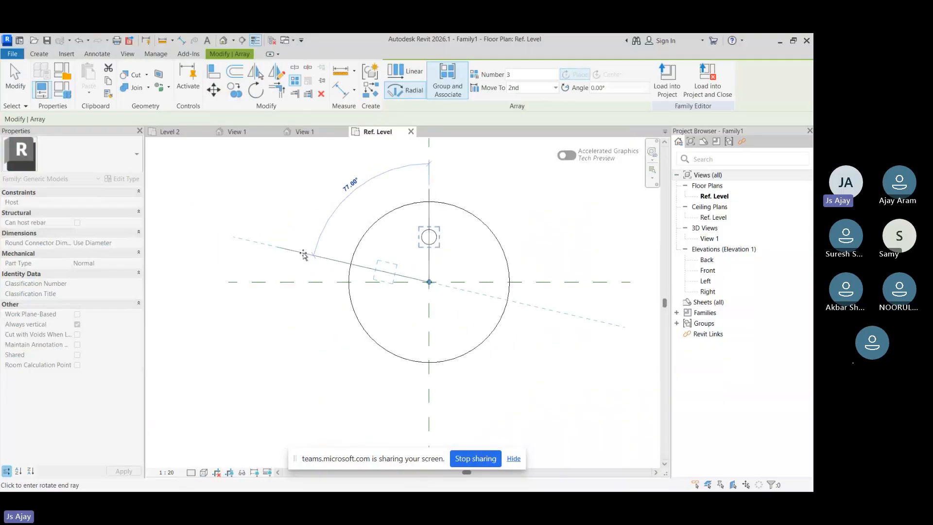
pyautogui.write('360')
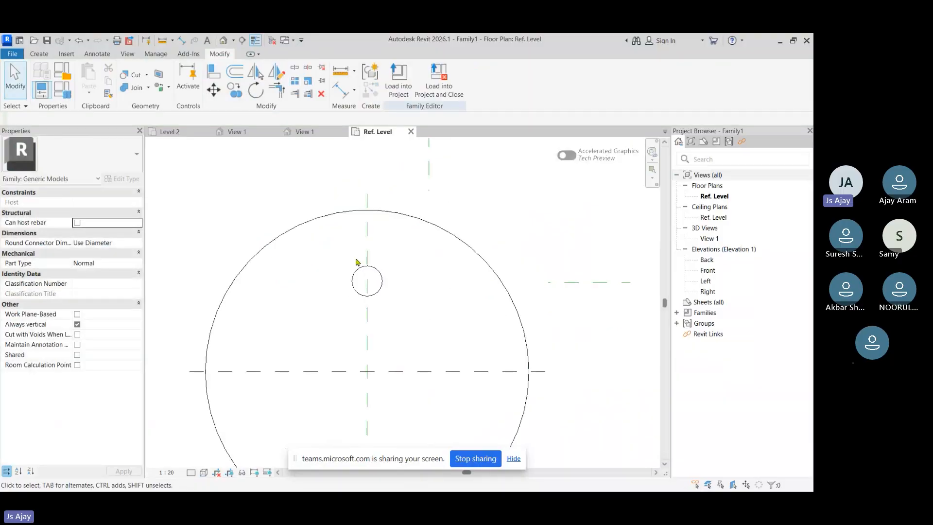
pyautogui.click(380, 275)
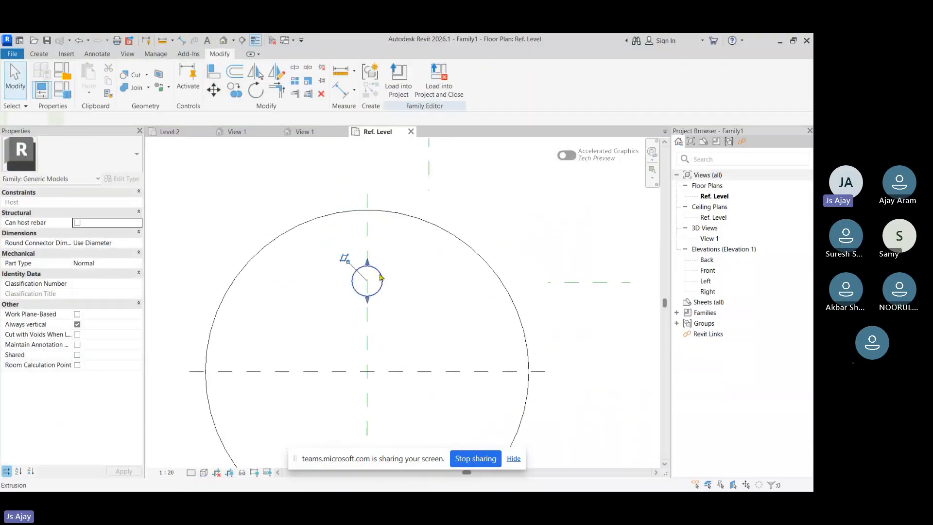
pyautogui.doubleClick(380, 275)
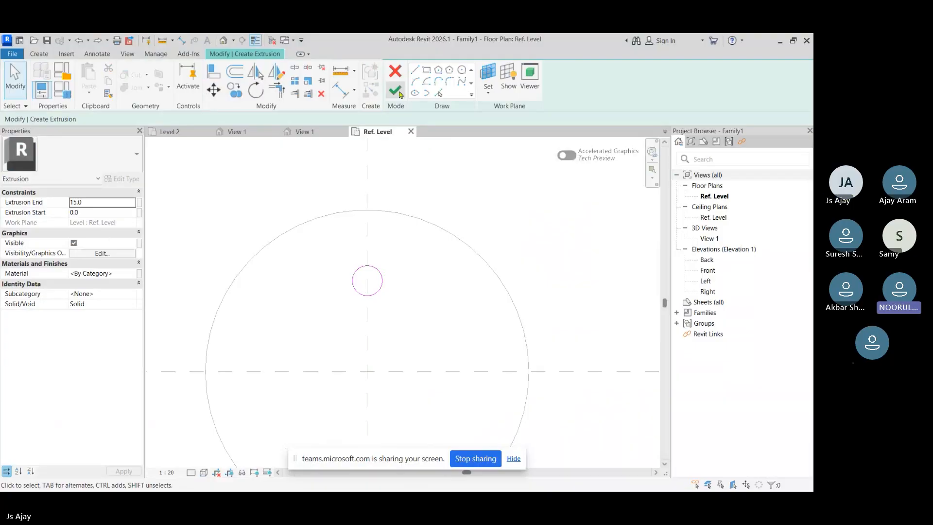
pyautogui.click(396, 91)
# Try to radially array the small circular extrusion as 10 items about the disc centre with a 360° angle.
pyautogui.press('a')
pyautogui.press('r')
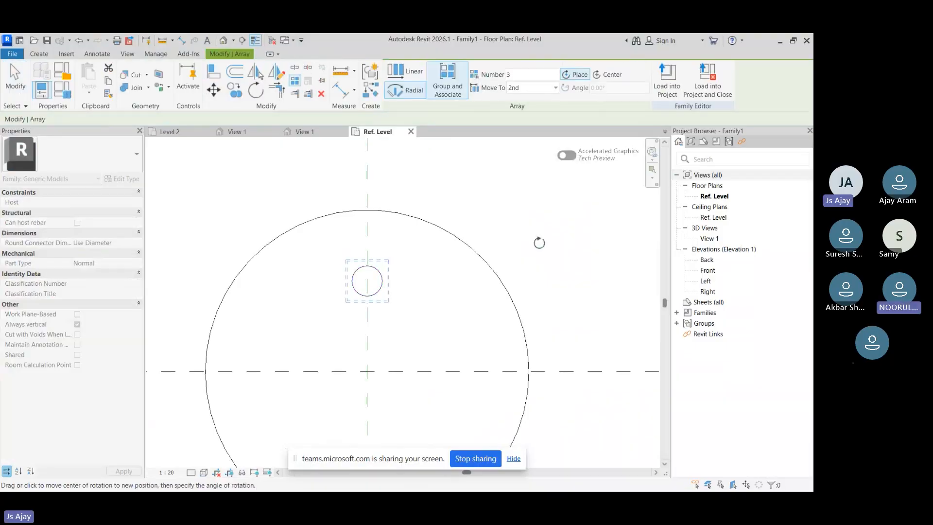
pyautogui.click(367, 371)
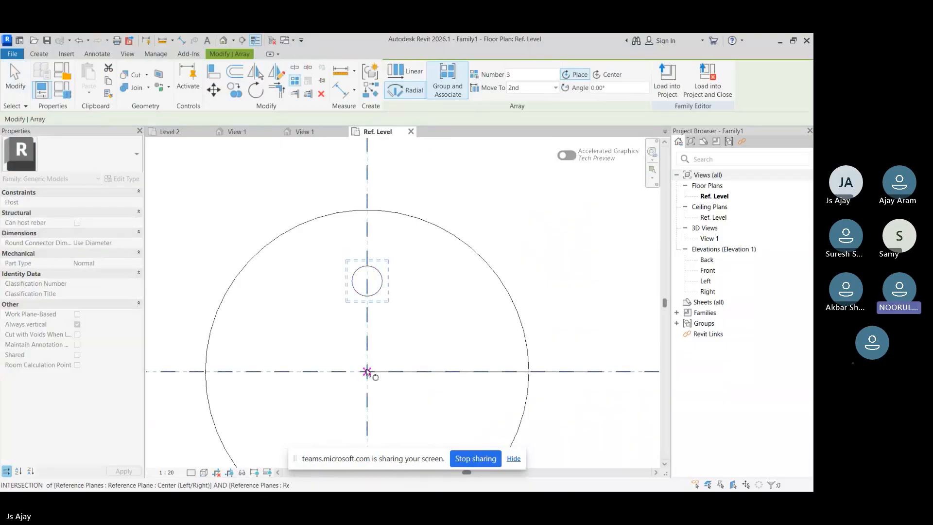
pyautogui.doubleClick(531, 77)
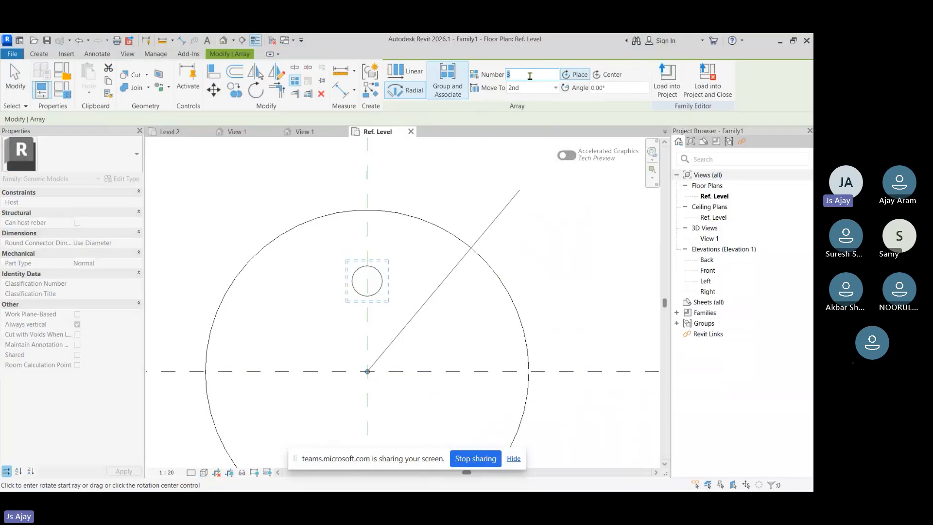
pyautogui.write('10')
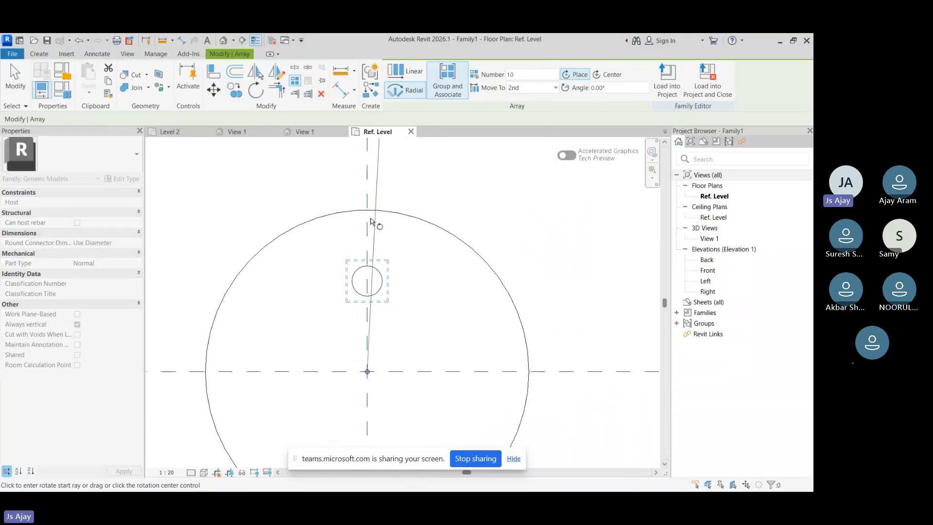
pyautogui.click(368, 223)
pyautogui.write('360')
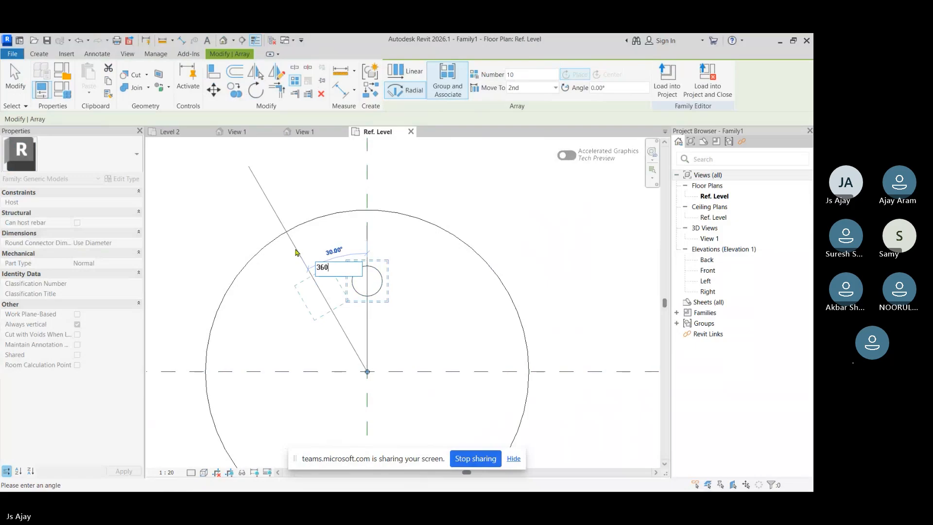
pyautogui.press('Return')
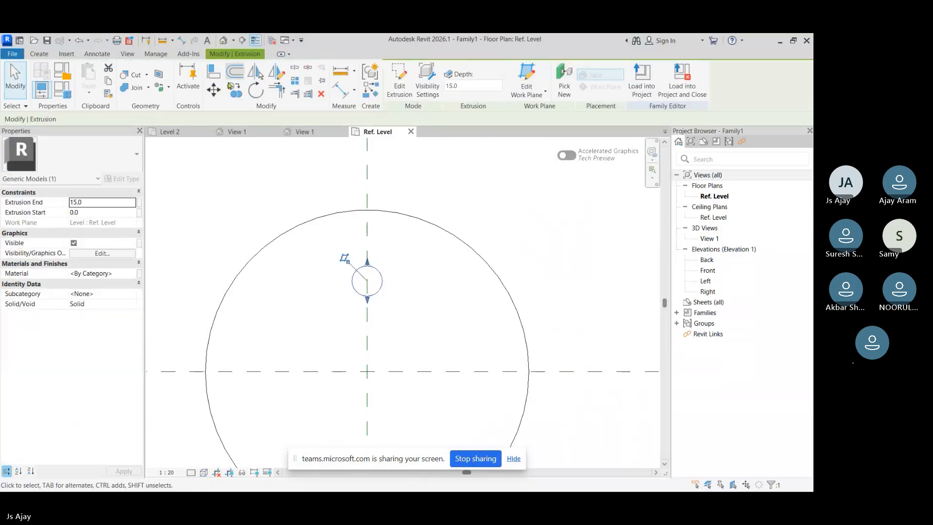
# Try a 10-item radial array of the small circular extrusion about the disc centre, spaced freehand at about 14°, and undo it.
pyautogui.click(297, 80)
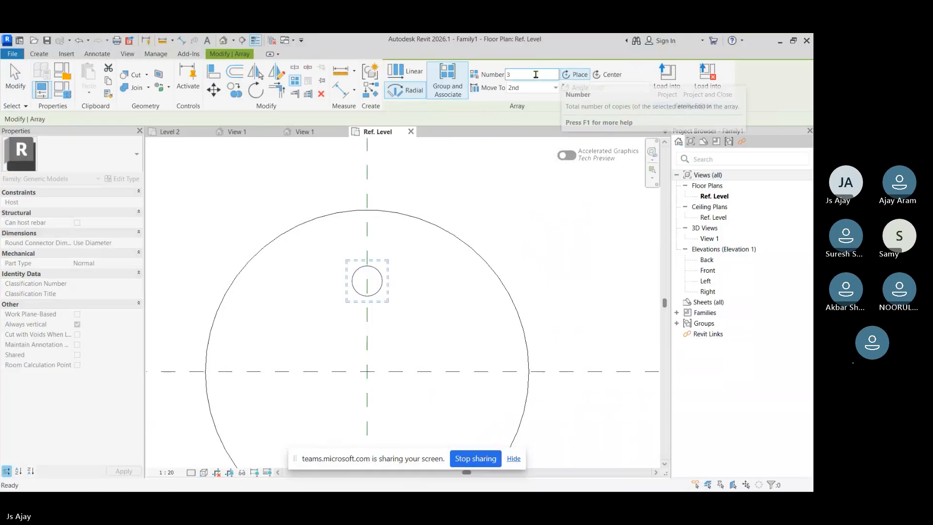
pyautogui.click(528, 88)
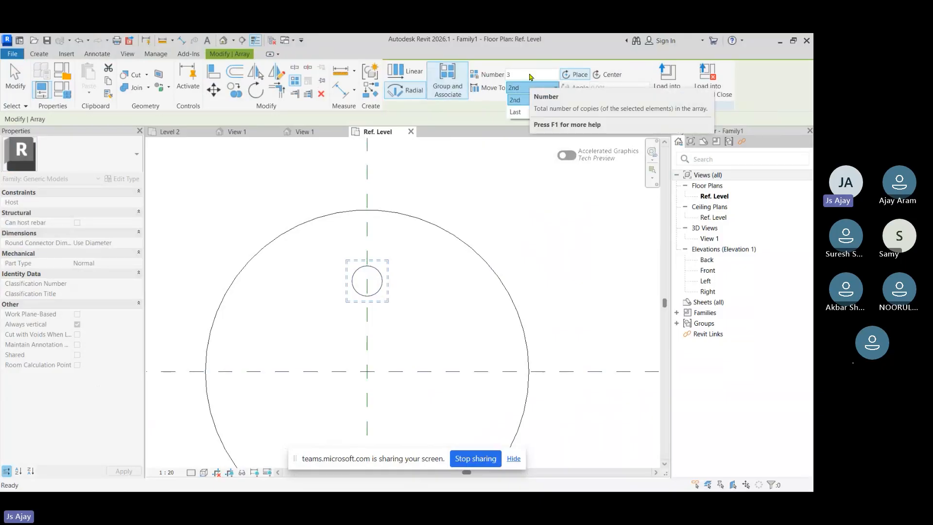
pyautogui.click(531, 77)
pyautogui.write('1')
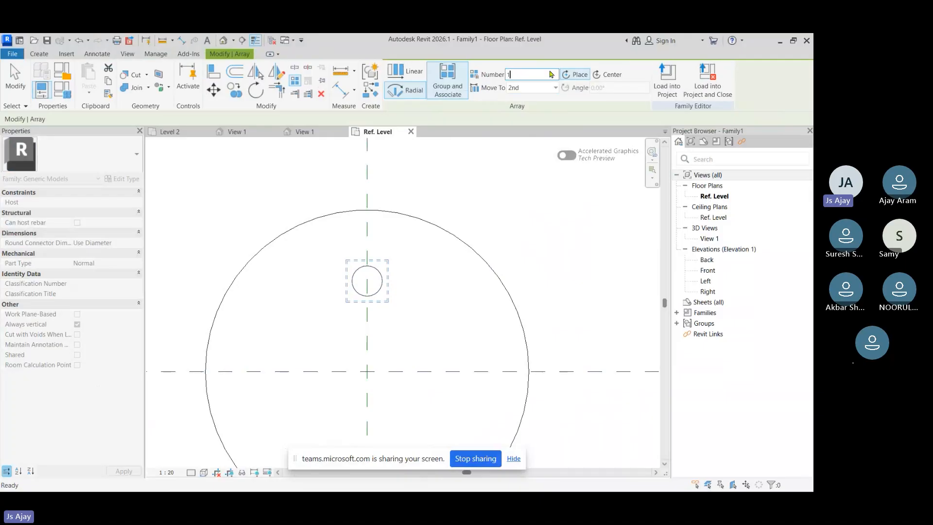
pyautogui.write('0')
pyautogui.click(366, 372)
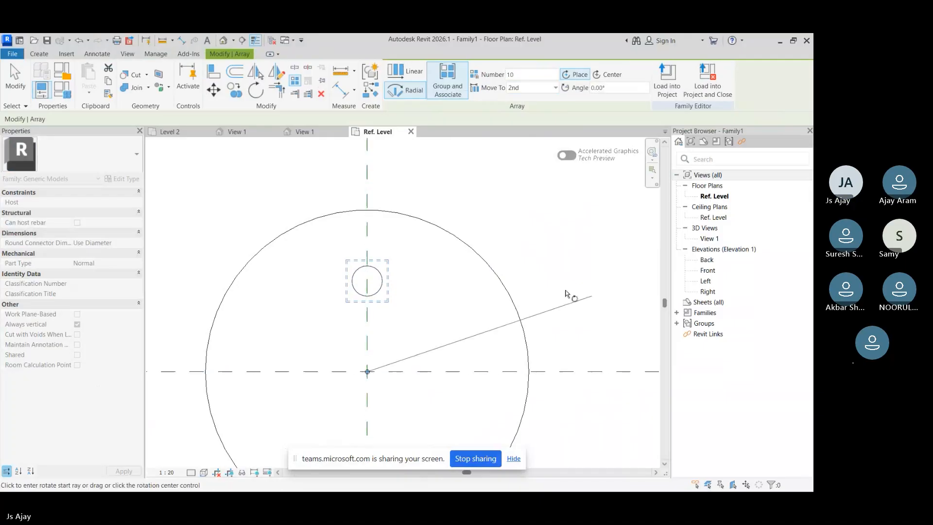
pyautogui.click(371, 210)
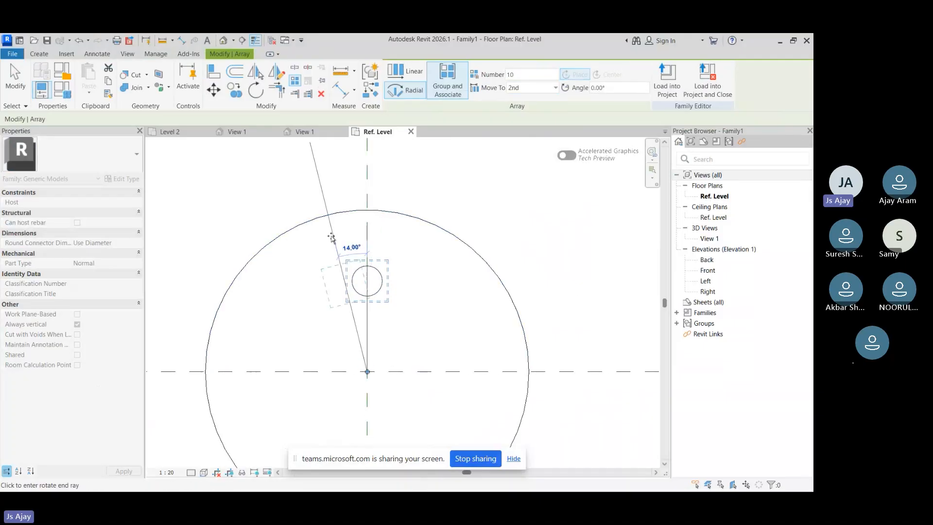
pyautogui.click(332, 239)
pyautogui.scroll(-2, 333, 241)
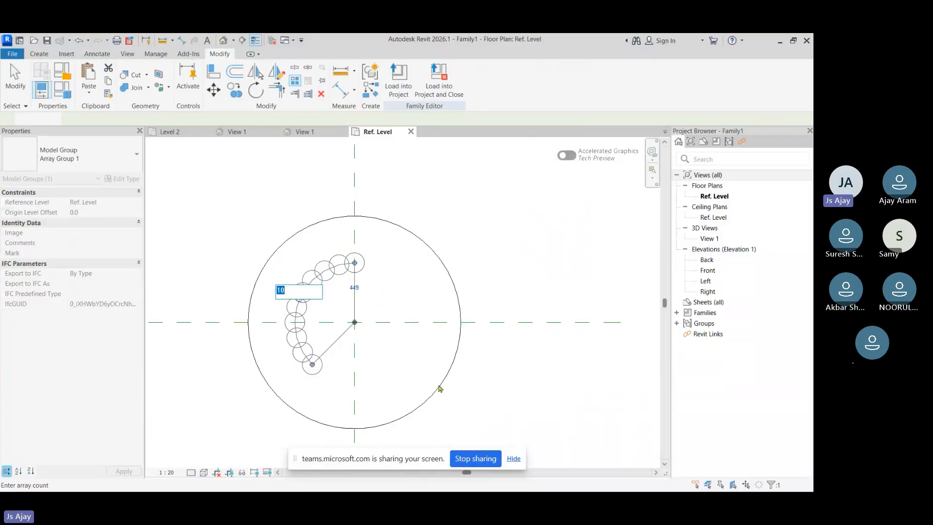
pyautogui.scroll(1, 299, 249)
pyautogui.press('Return')
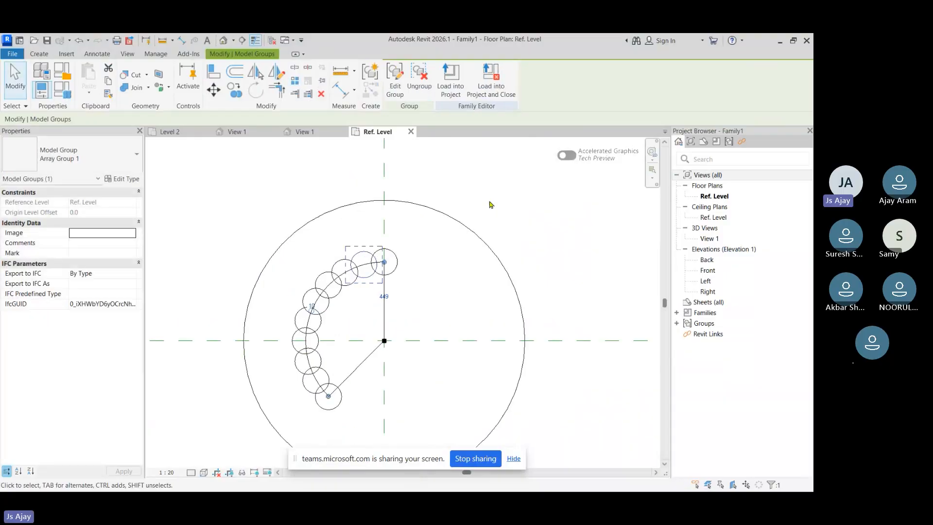
pyautogui.hotkey('ctrl', 'z')
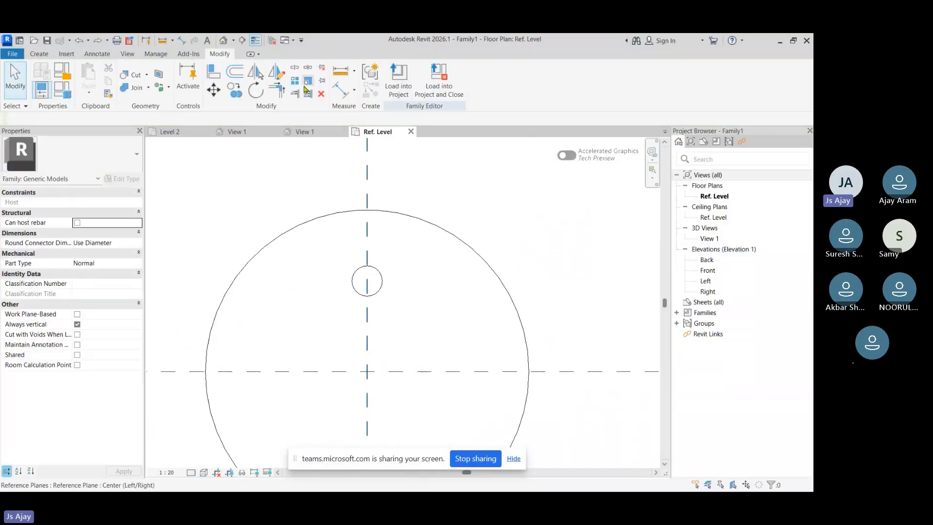
# Try a 10-item radial array of the small circular extrusion about the disc centre at 10° to the 2nd item, and undo it.
pyautogui.click(362, 273)
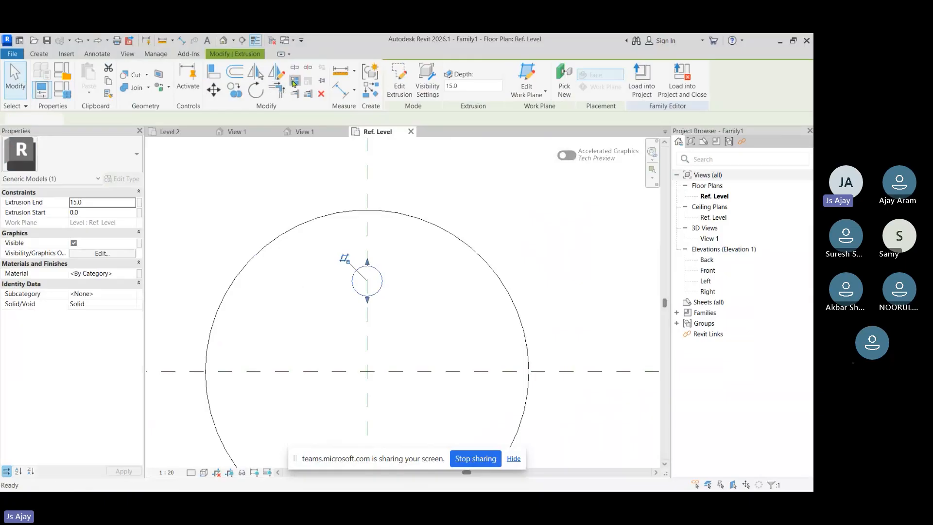
pyautogui.click(294, 83)
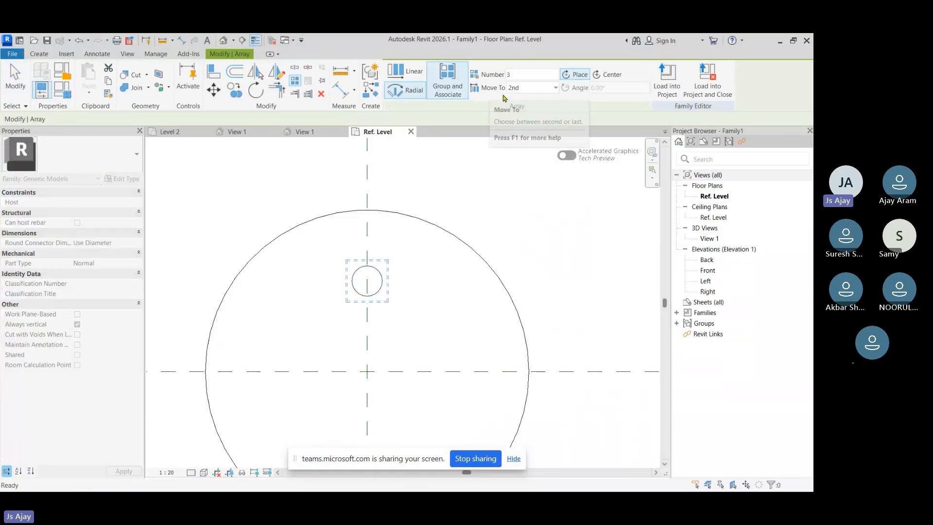
pyautogui.click(534, 89)
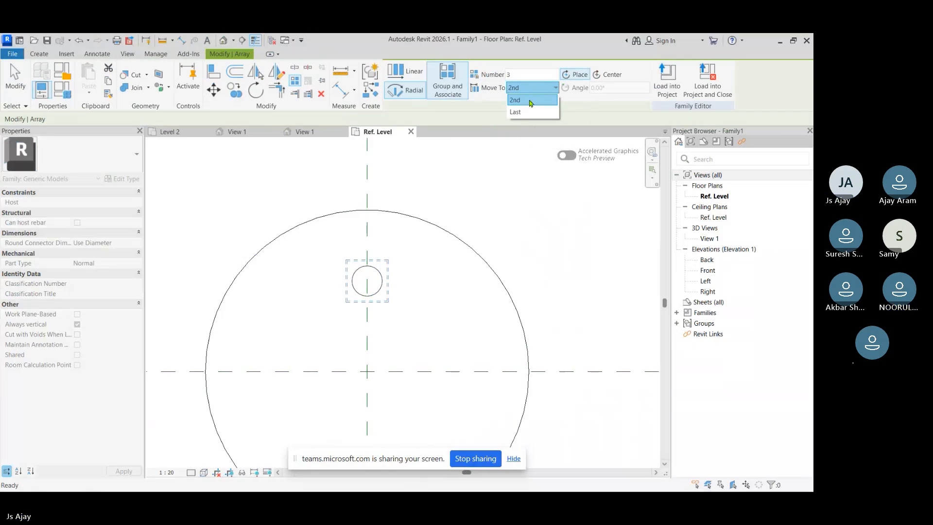
pyautogui.click(368, 378)
pyautogui.click(367, 371)
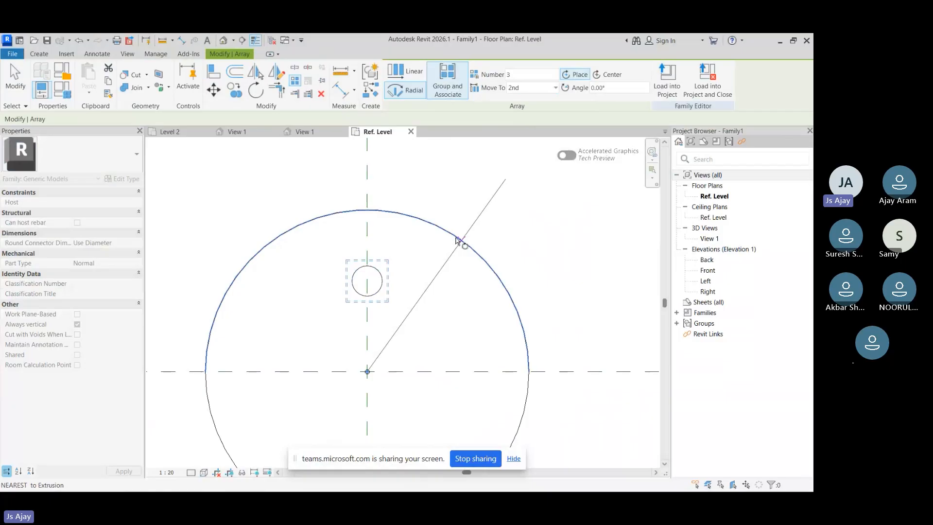
pyautogui.click(370, 243)
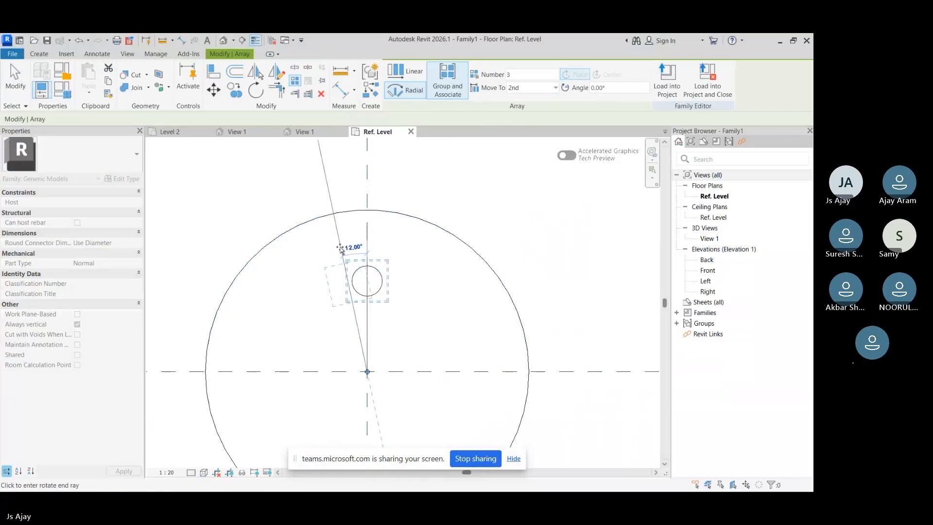
pyautogui.scroll(-1, 341, 236)
pyautogui.scroll(-1, 342, 234)
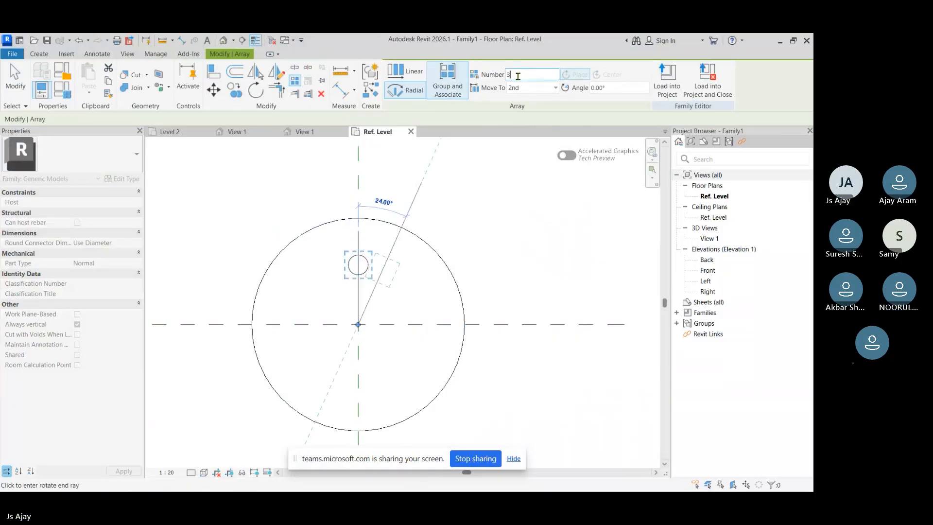
pyautogui.moveTo(518, 76); pyautogui.dragTo(506, 75)
pyautogui.write('10')
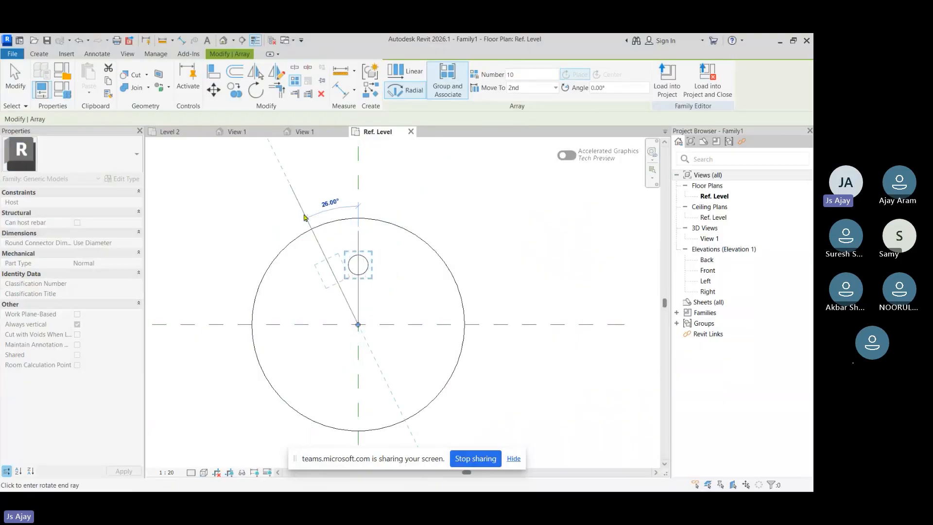
pyautogui.write('10')
pyautogui.press('Return')
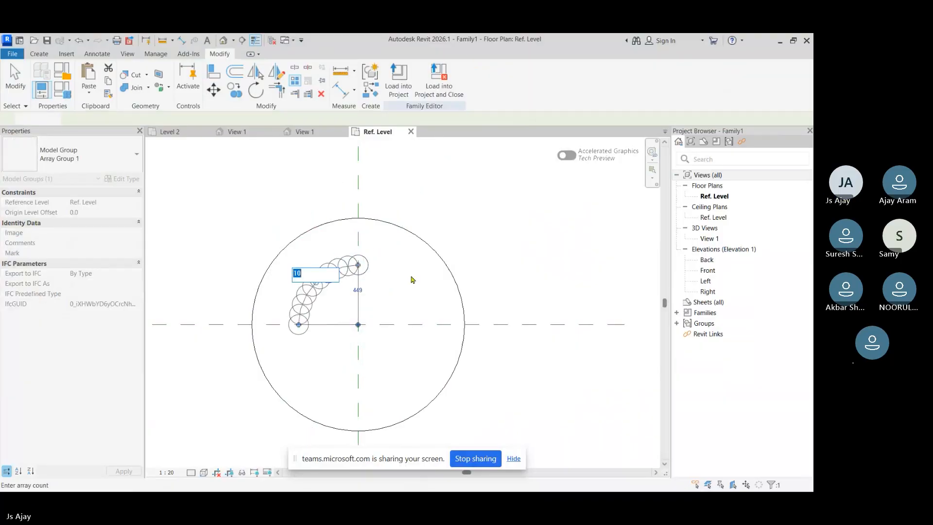
pyautogui.scroll(3, 382, 267)
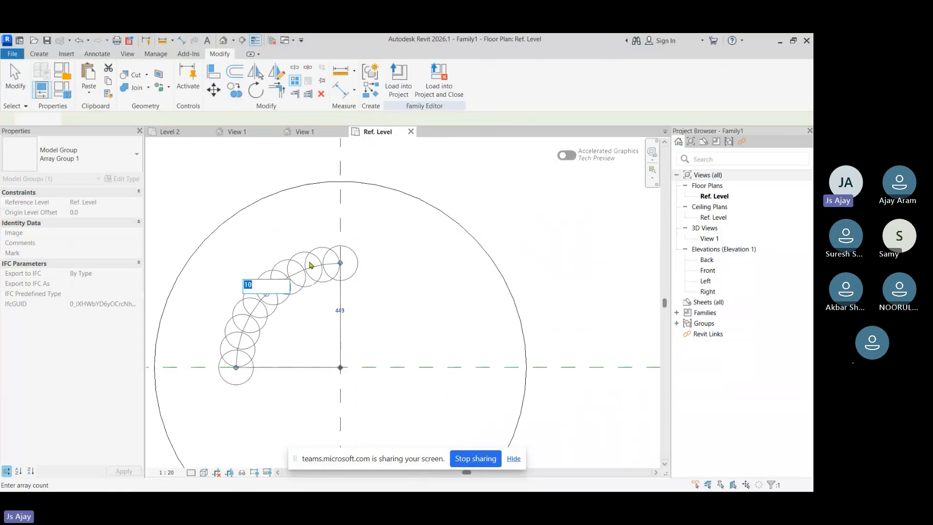
pyautogui.press('Return')
pyautogui.hotkey('ctrl', 'z')
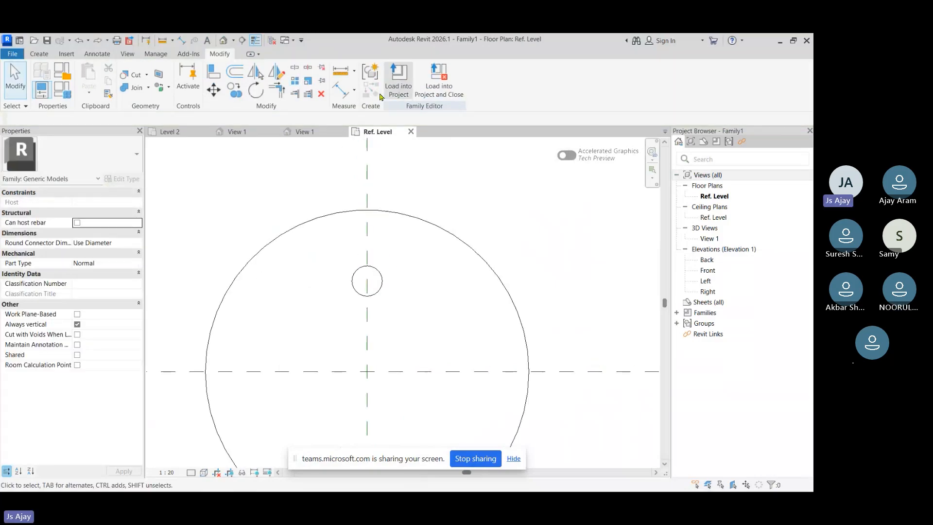
# Try a 3-item radial array of the small circular extrusion about the disc centre, spanning 360° to the last item.
pyautogui.click(375, 276)
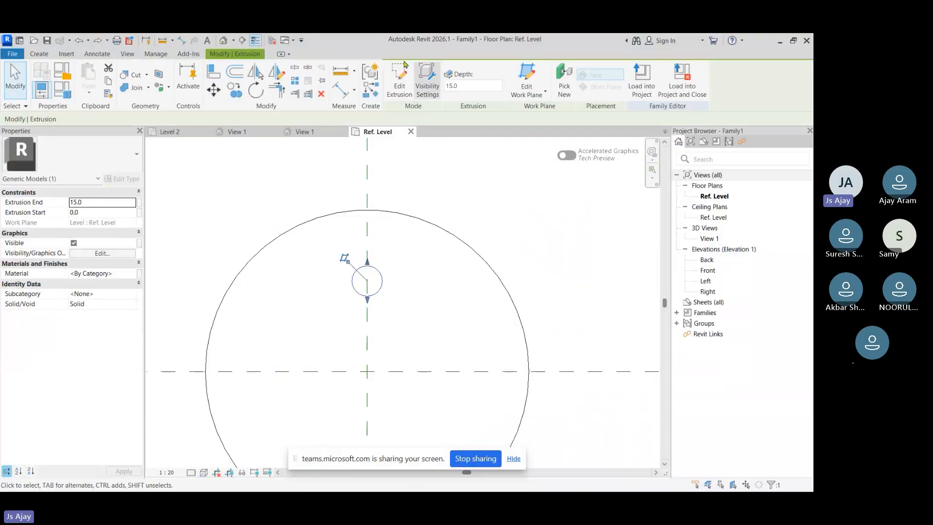
pyautogui.click(294, 81)
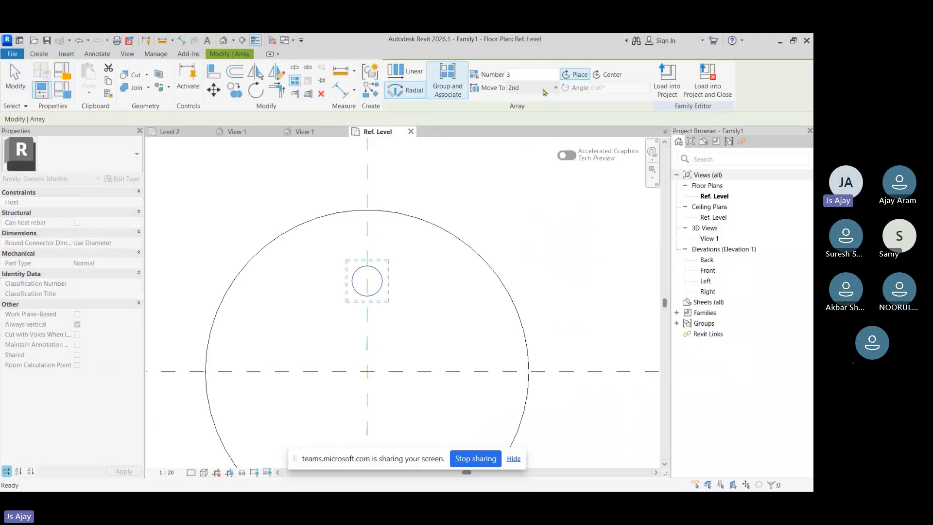
pyautogui.click(528, 89)
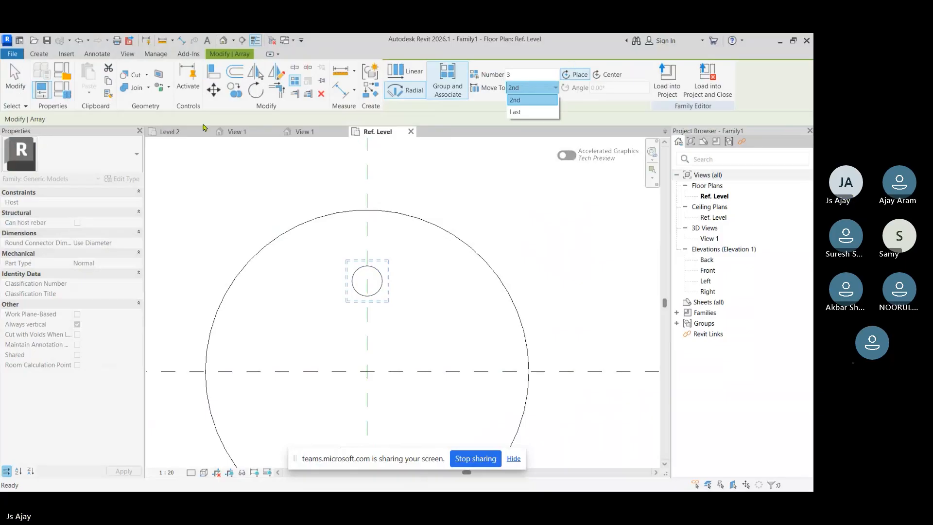
pyautogui.click(450, 124)
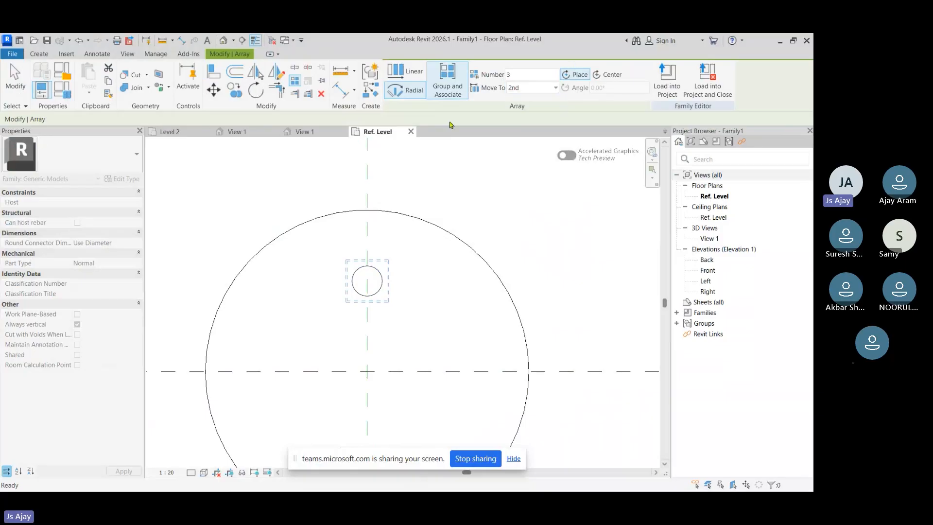
pyautogui.click(538, 90)
pyautogui.click(523, 109)
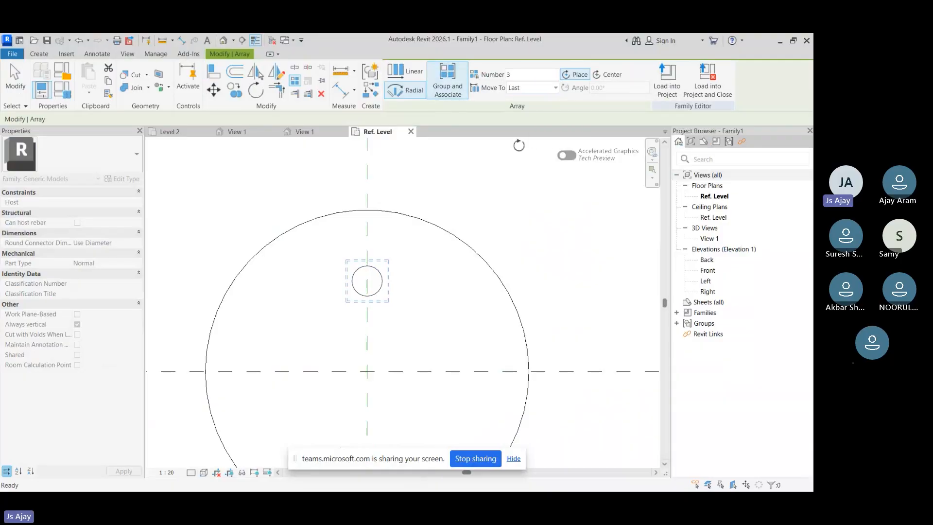
pyautogui.click(365, 276)
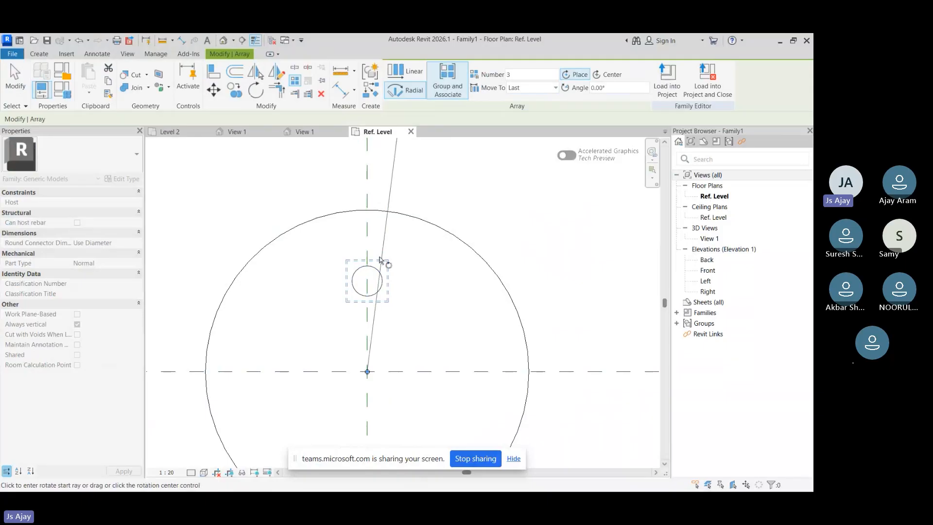
pyautogui.write('360')
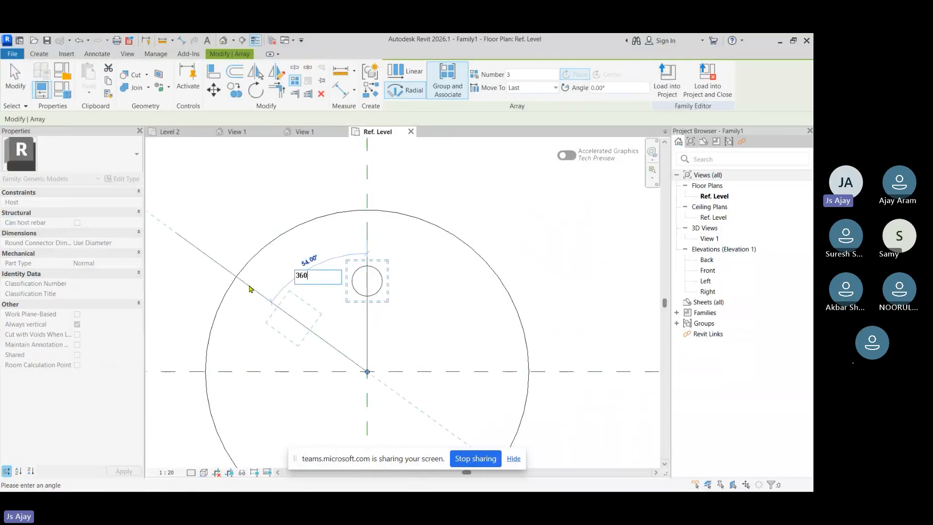
pyautogui.press('Return')
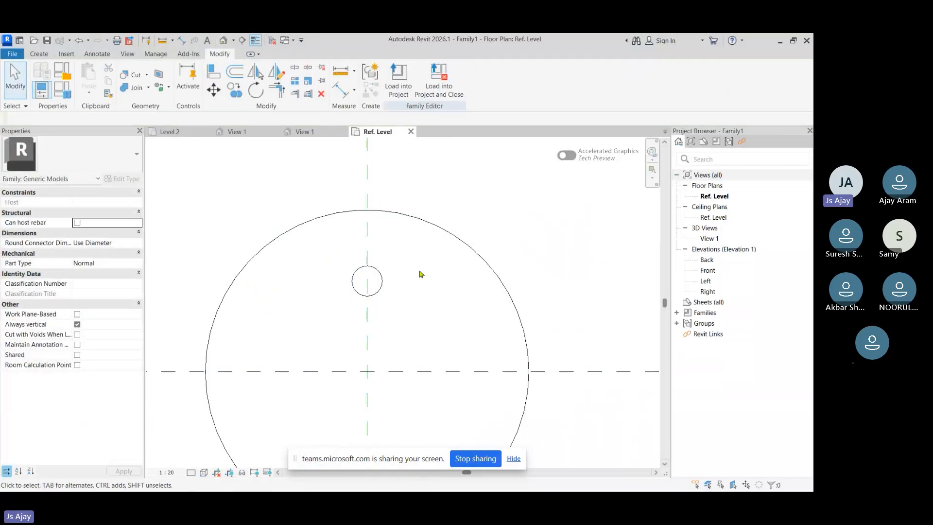
# Try a 10-item radial array of the small circular extrusion about the disc centre, and undo it.
pyautogui.click(383, 293)
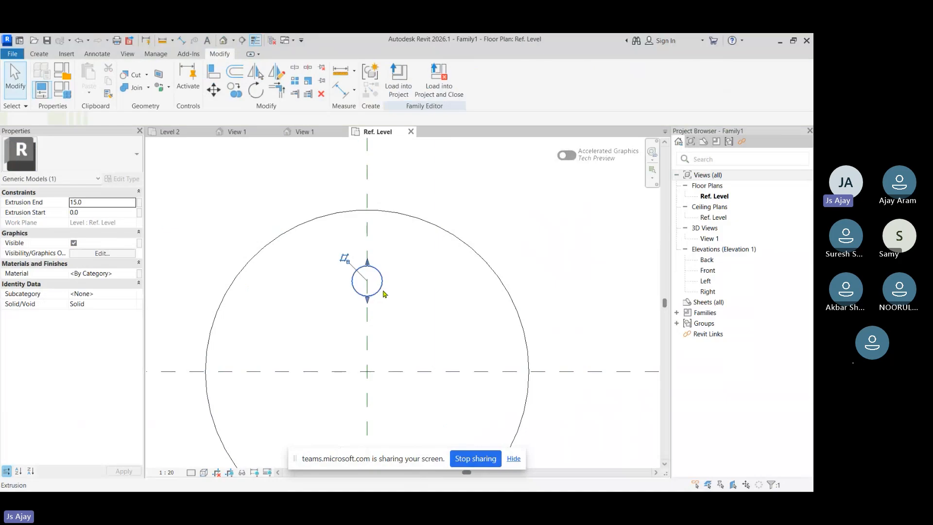
pyautogui.click(404, 292)
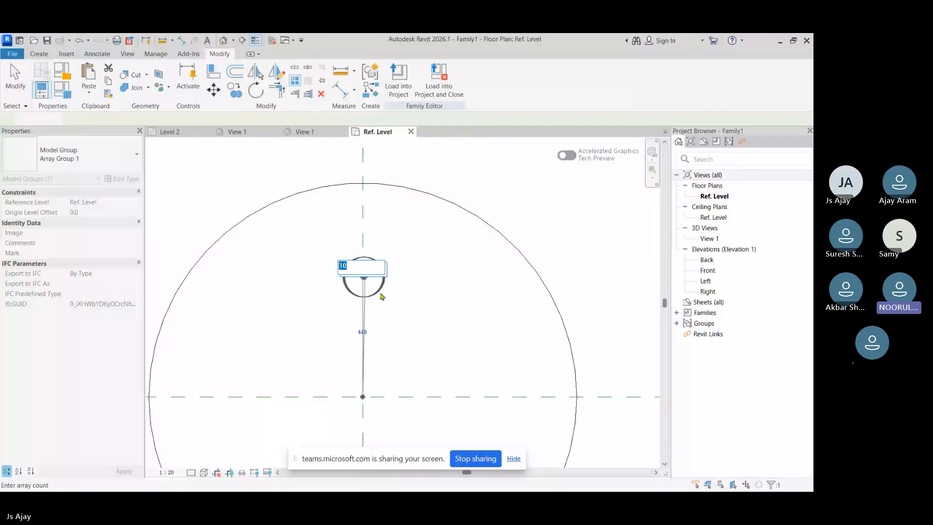
pyautogui.scroll(2, 382, 298)
pyautogui.press('Return')
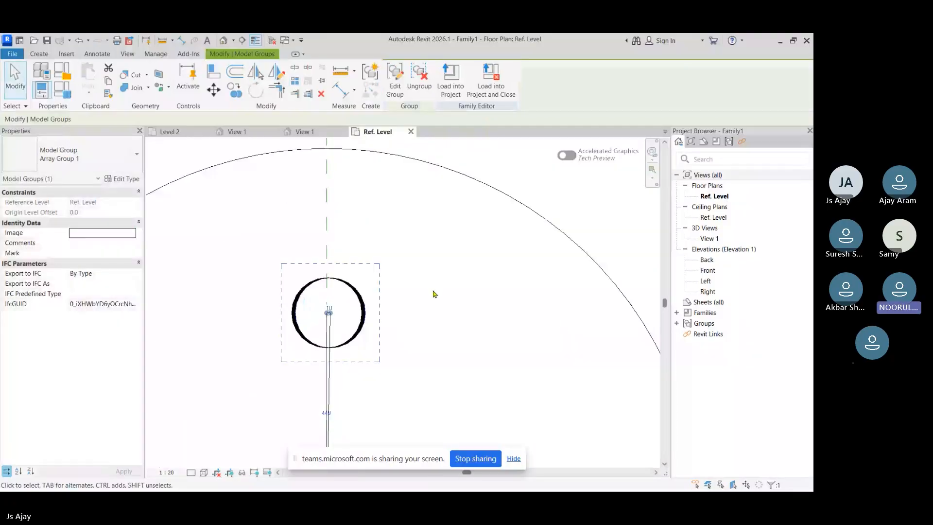
pyautogui.hotkey('ctrl', 'z')
pyautogui.scroll(-3, 397, 257)
# Try a 5-item radial array of the small circular extrusion about the disc centre, spanning about 20° to the last item.
pyautogui.click(384, 285)
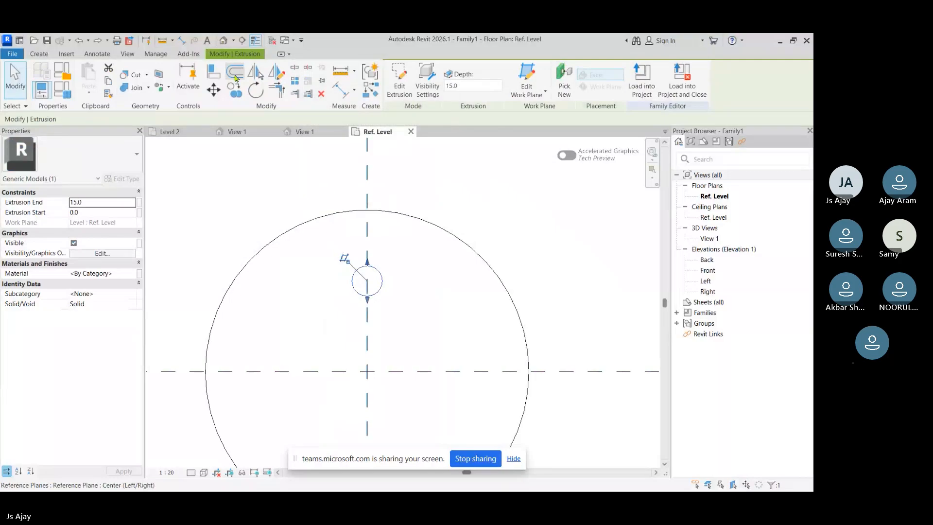
pyautogui.click(295, 81)
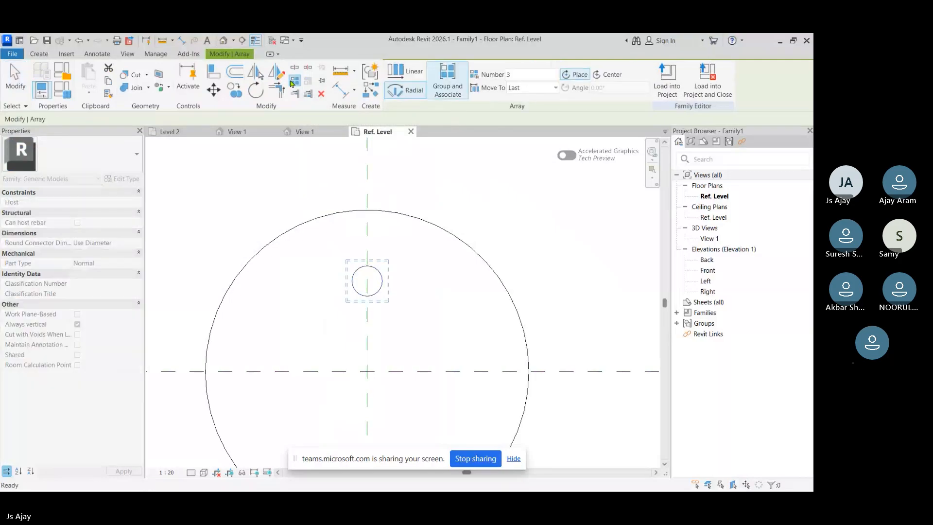
pyautogui.click(544, 74)
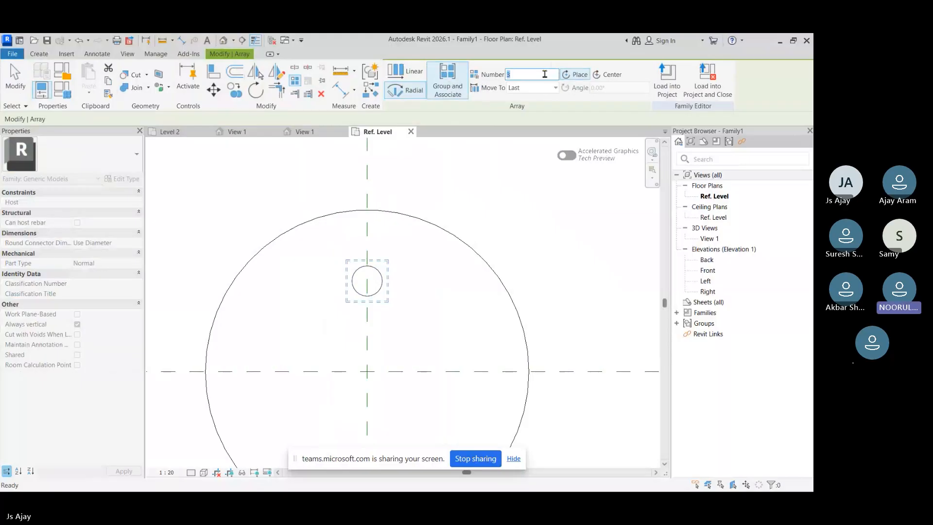
pyautogui.write('5')
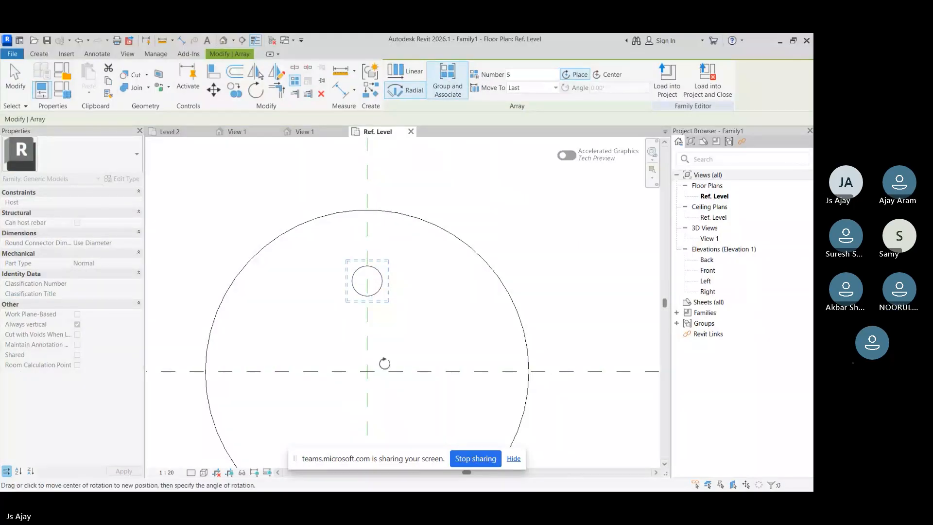
pyautogui.click(366, 371)
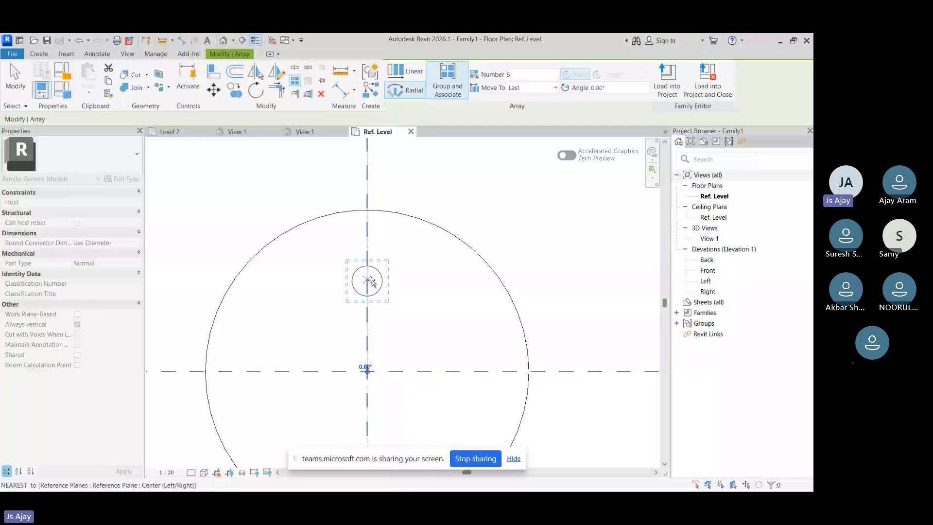
pyautogui.click(336, 286)
pyautogui.scroll(2, 343, 284)
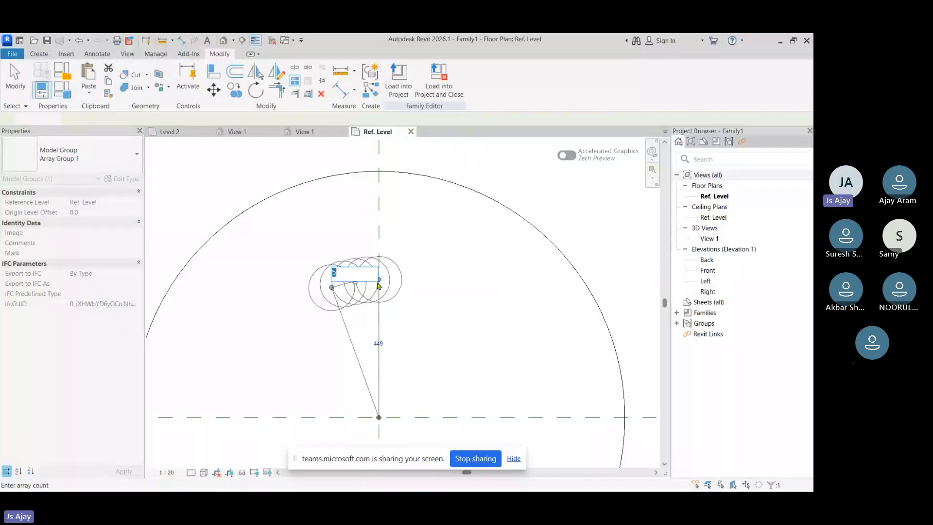
pyautogui.scroll(-2, 480, 344)
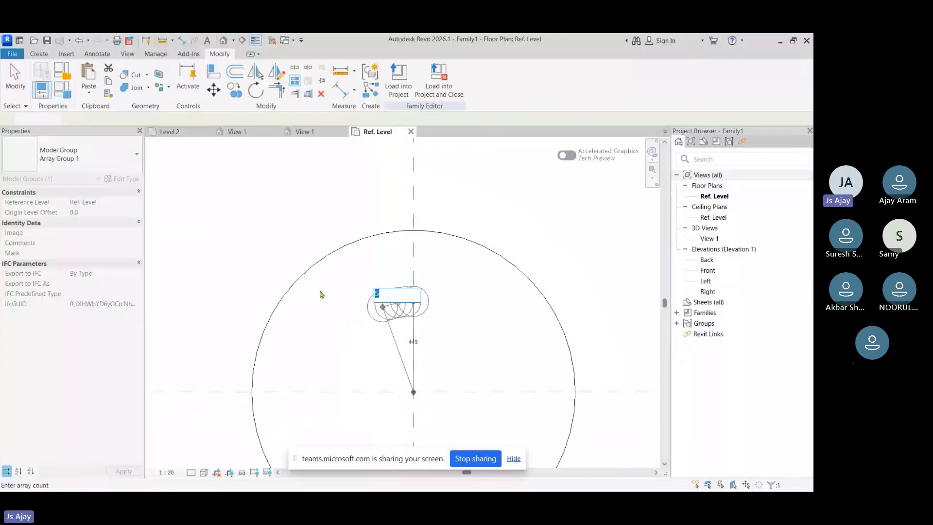
pyautogui.press('Return')
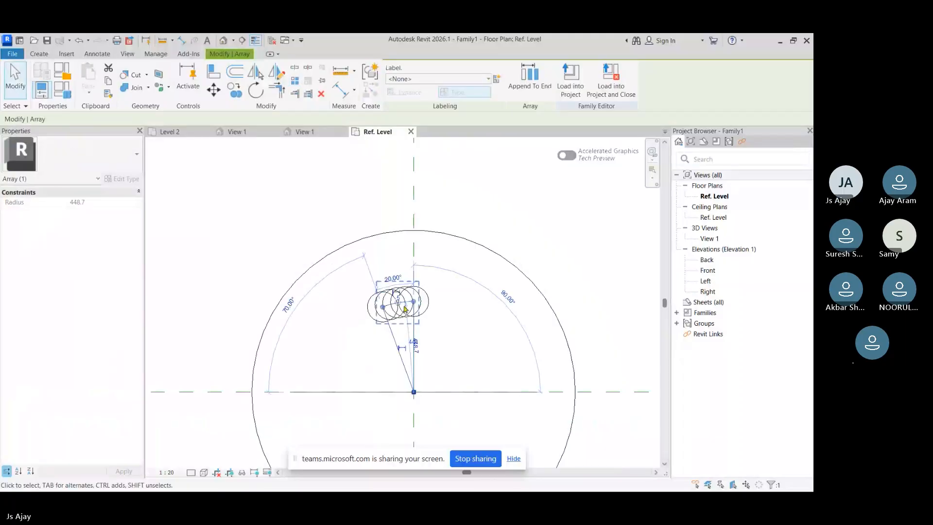
# Open the 5-item array's radius value without changing it, and undo the array.
pyautogui.scroll(4, 405, 309)
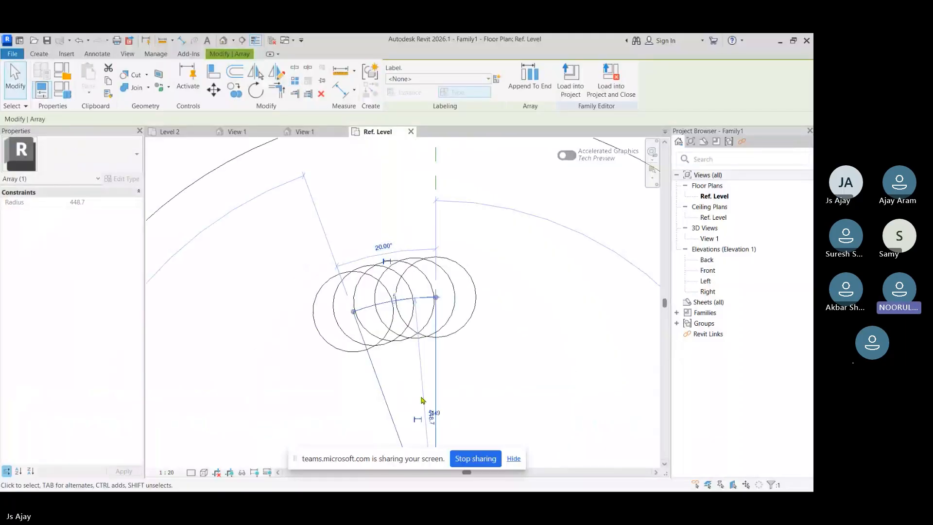
pyautogui.click(431, 418)
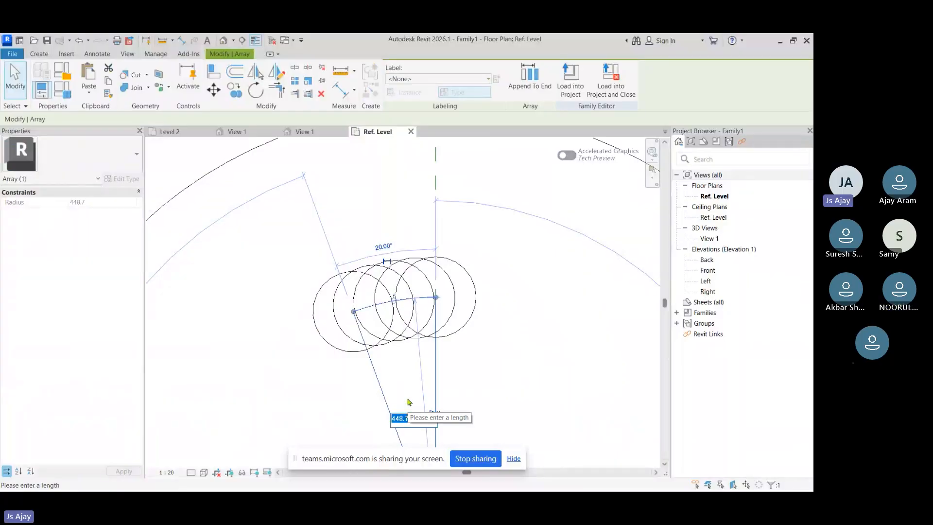
pyautogui.press('Return')
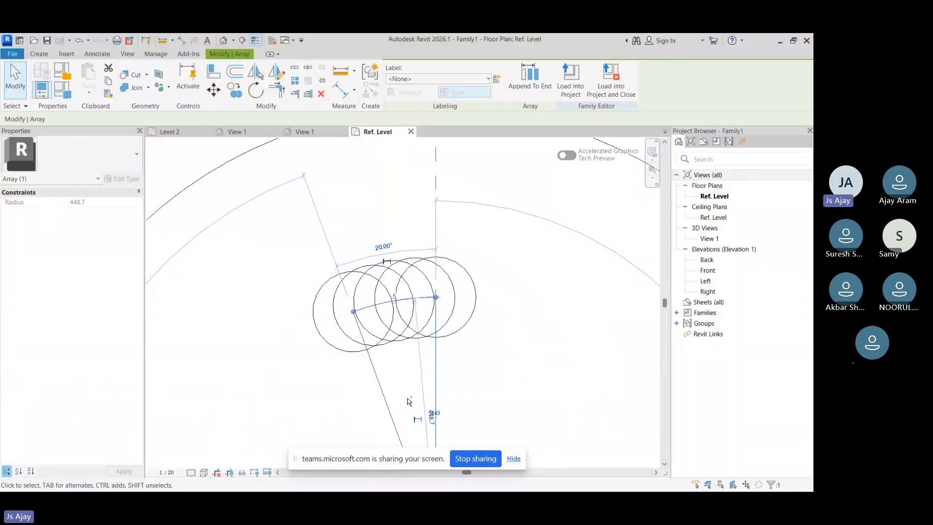
pyautogui.hotkey('ctrl', 'z')
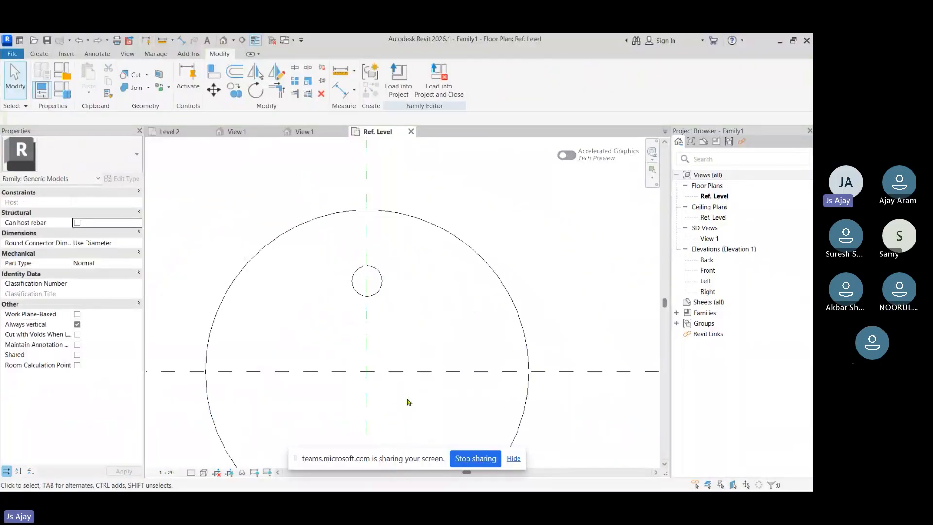
# Radially array the small circular extrusion as 3 items about the disc centre, spanning 120° to the last item.
pyautogui.click(386, 282)
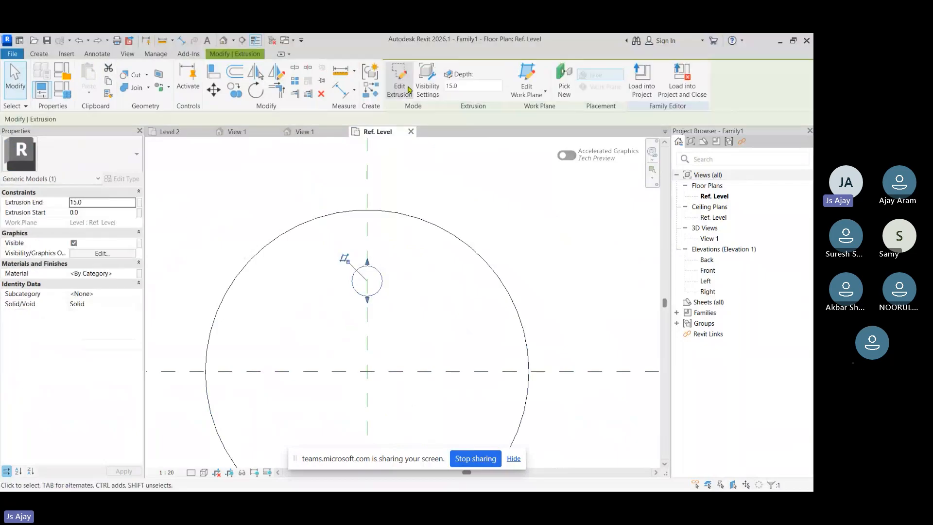
pyautogui.click(301, 84)
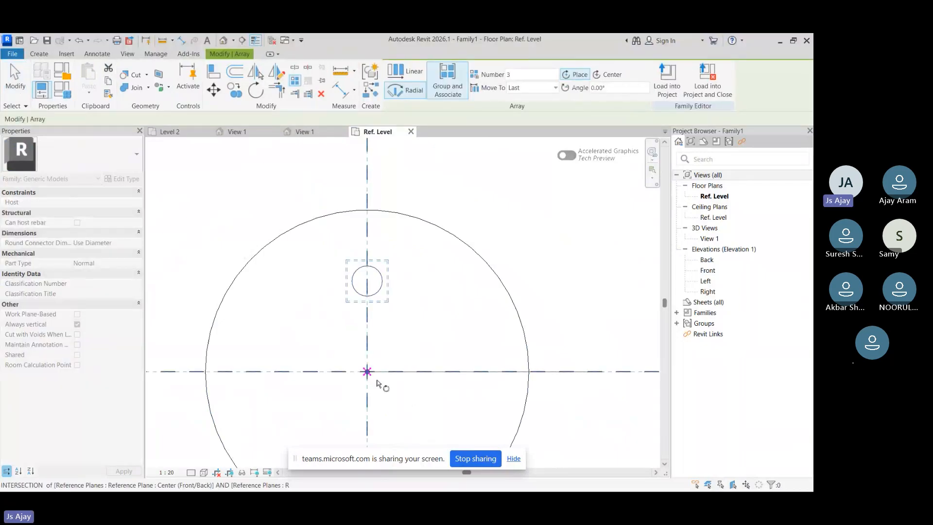
pyautogui.click(377, 380)
pyautogui.click(516, 371)
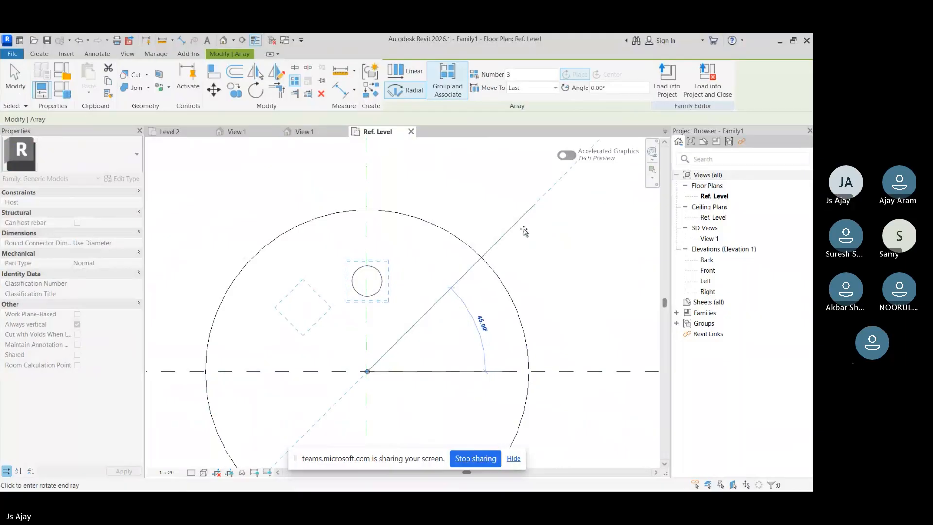
pyautogui.write('120')
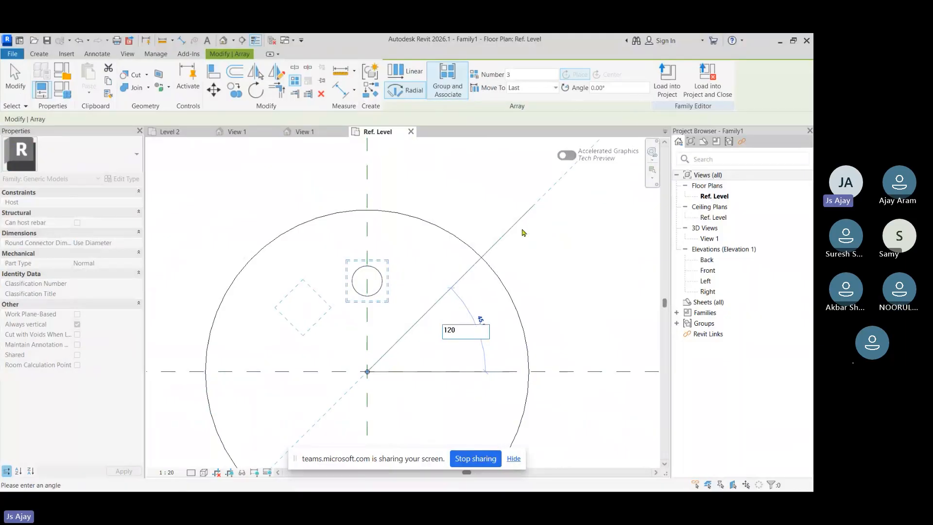
pyautogui.press('Return')
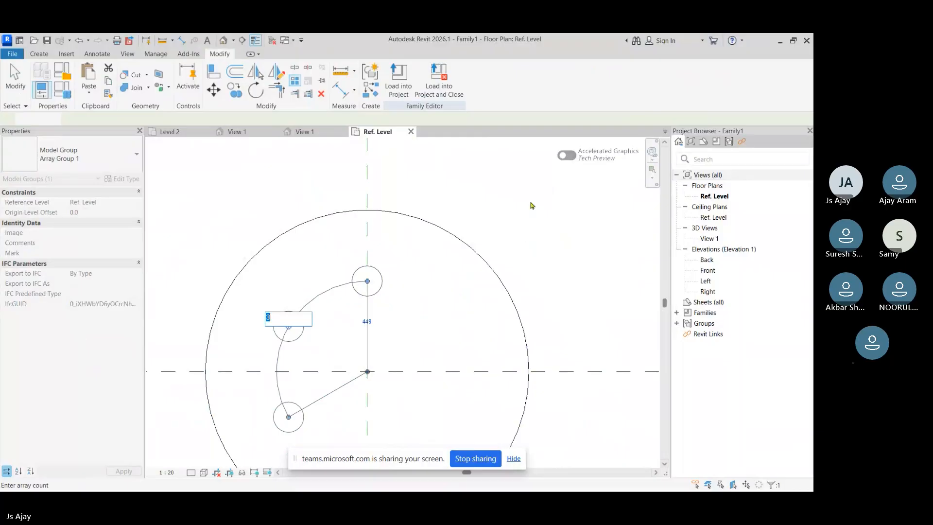
# Set the radial array's item count to 10.
pyautogui.scroll(-1, 464, 267)
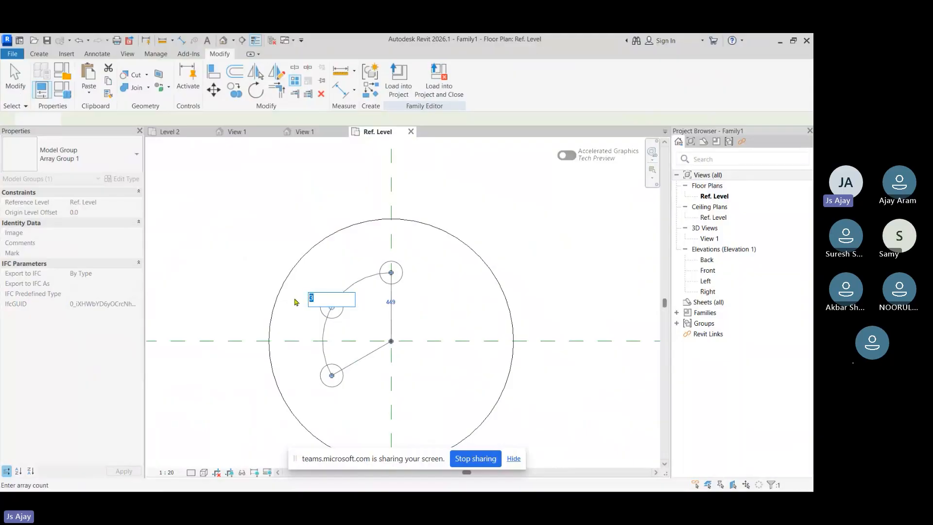
pyautogui.write('10')
pyautogui.press('Return')
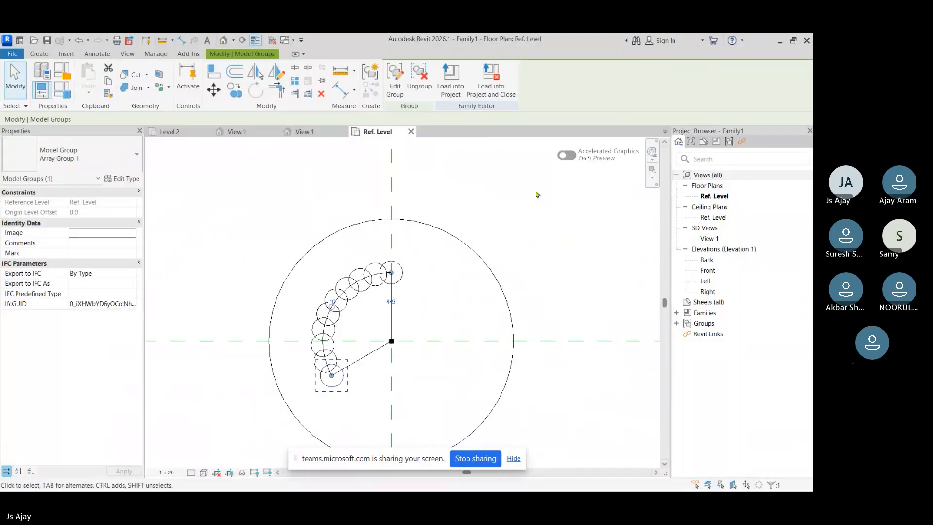
# Extend the end of the array's arc around the disc centre so the 10 circles are spaced evenly around a full ring.
pyautogui.scroll(1, 343, 391)
pyautogui.scroll(1, 343, 392)
pyautogui.moveTo(343, 392); pyautogui.dragTo(337, 339, button='middle')
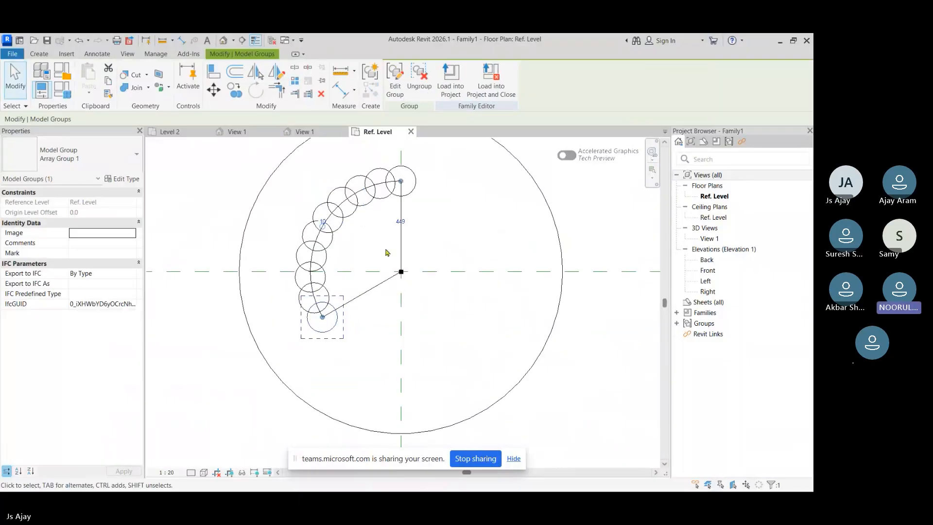
pyautogui.moveTo(325, 324); pyautogui.dragTo(493, 268)
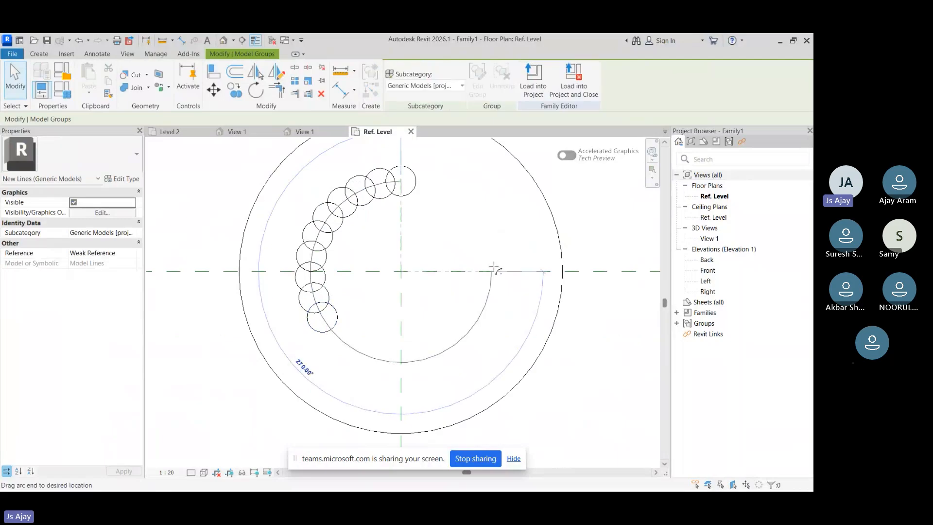
pyautogui.moveTo(440, 191); pyautogui.dragTo(443, 190)
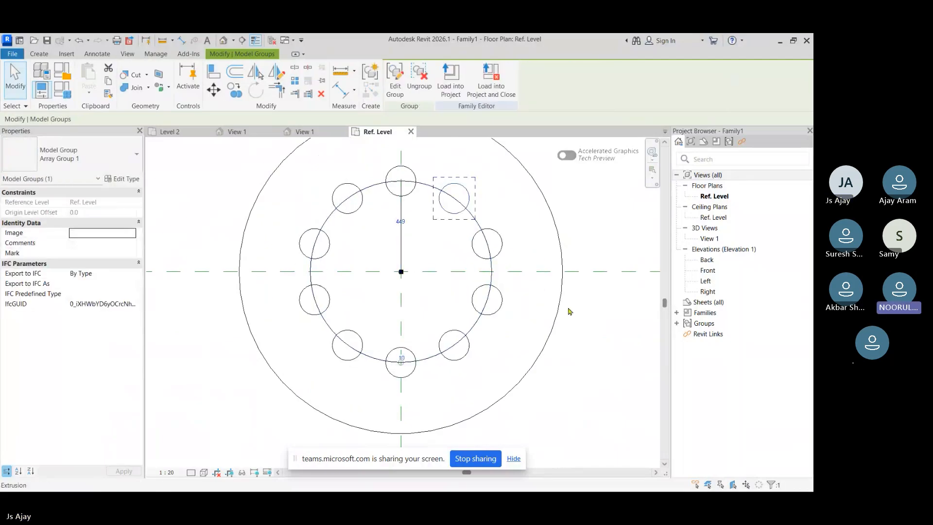
pyautogui.scroll(-2, 567, 321)
pyautogui.moveTo(614, 260); pyautogui.dragTo(562, 271, button='middle')
pyautogui.press('Escape')
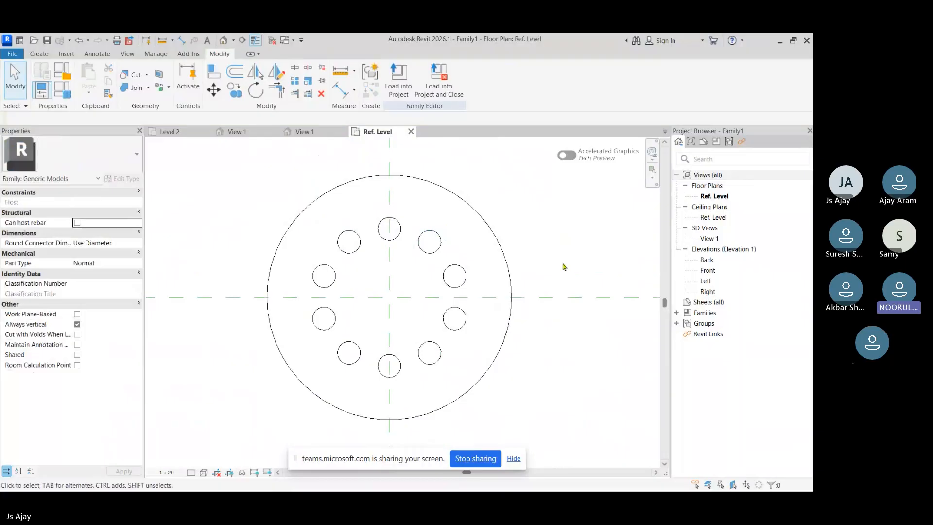
# Inspect the array group's individual circles around the disc and the radial array they belong to.
pyautogui.click(398, 232)
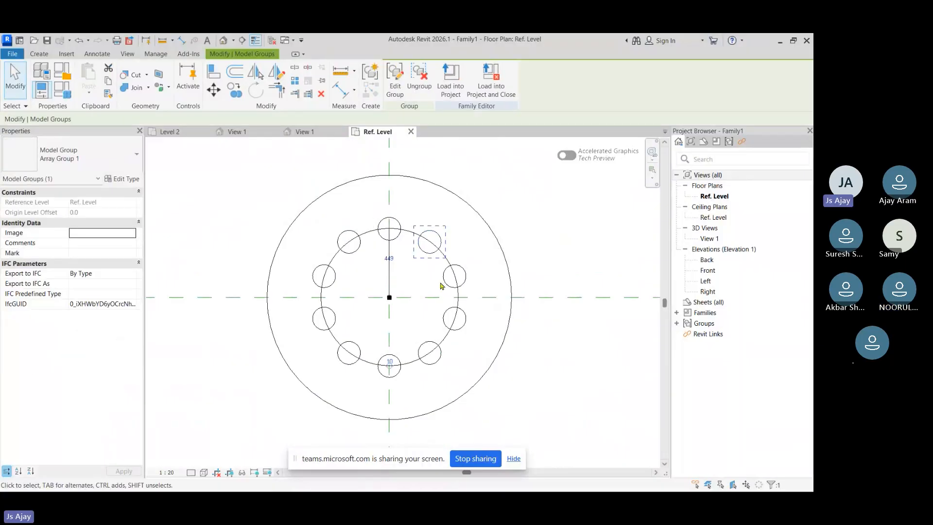
pyautogui.scroll(1, 442, 285)
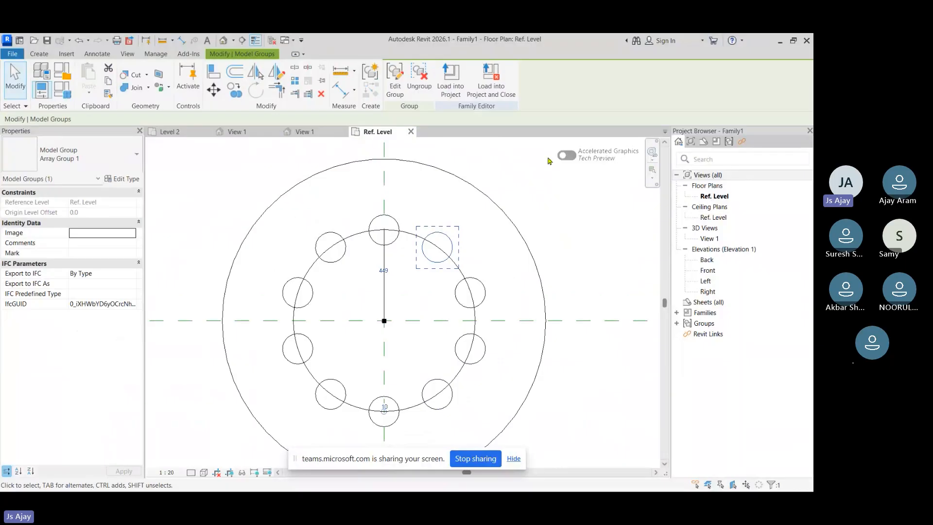
pyautogui.click(548, 160)
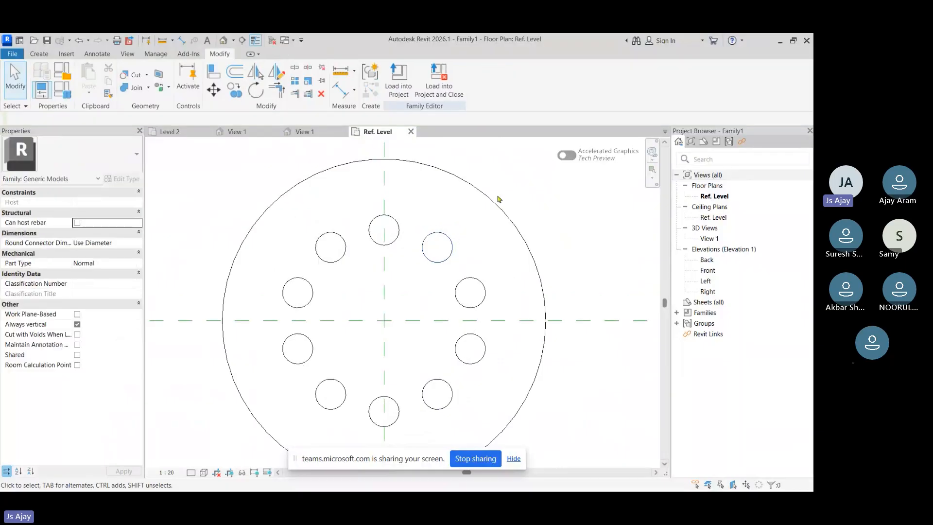
pyautogui.click(297, 81)
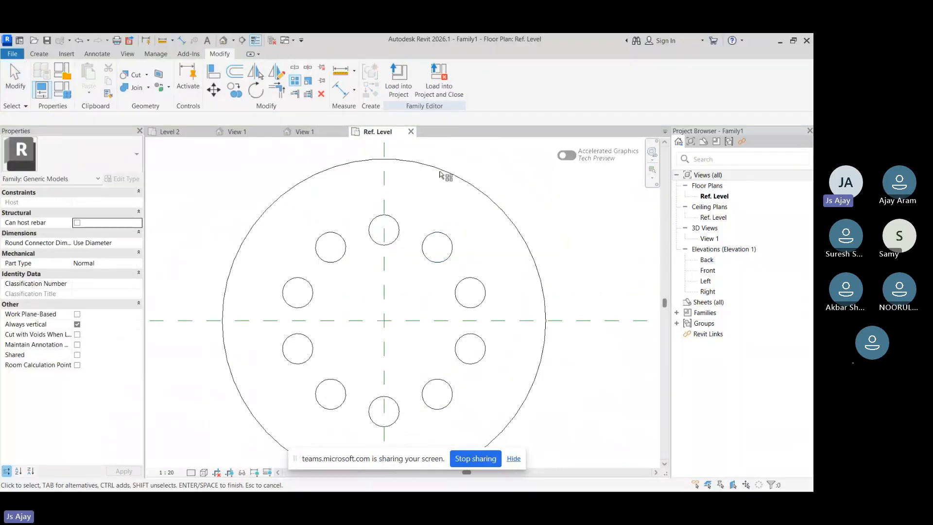
pyautogui.press('Escape')
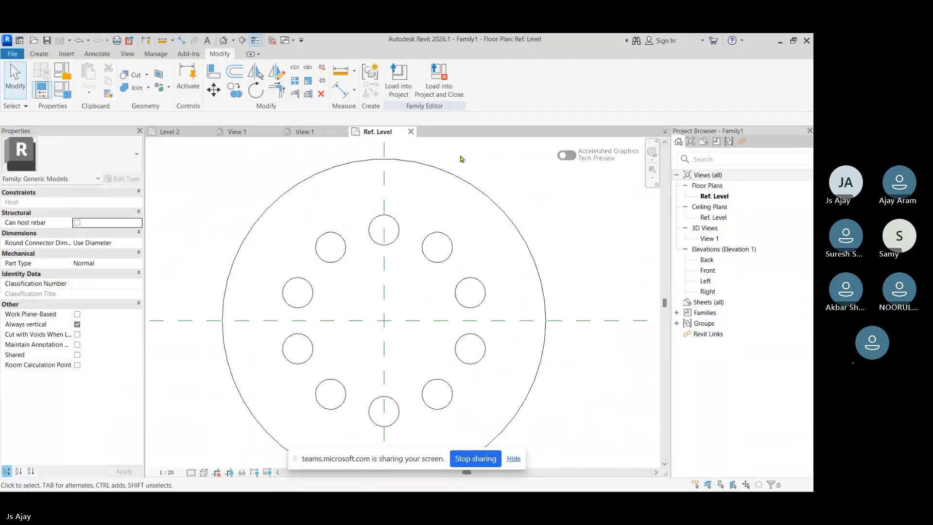
pyautogui.scroll(-1, 461, 165)
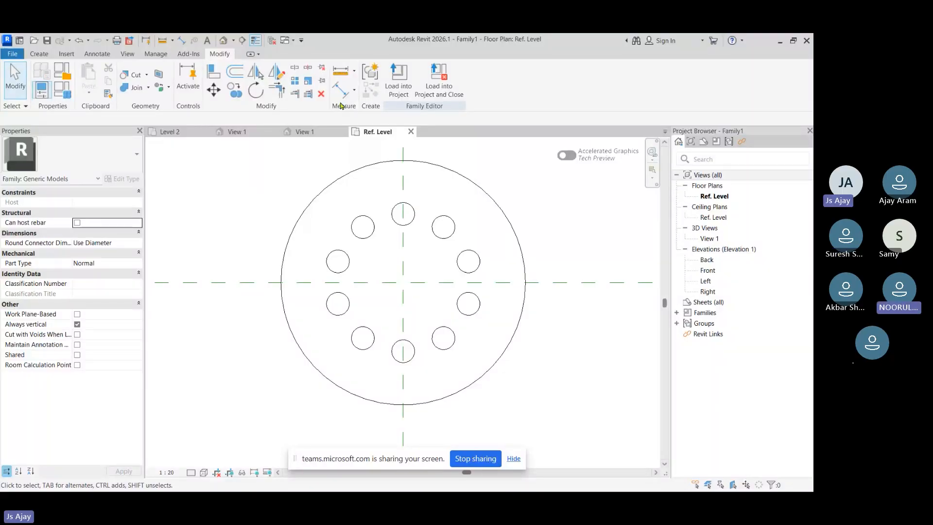
pyautogui.click(411, 217)
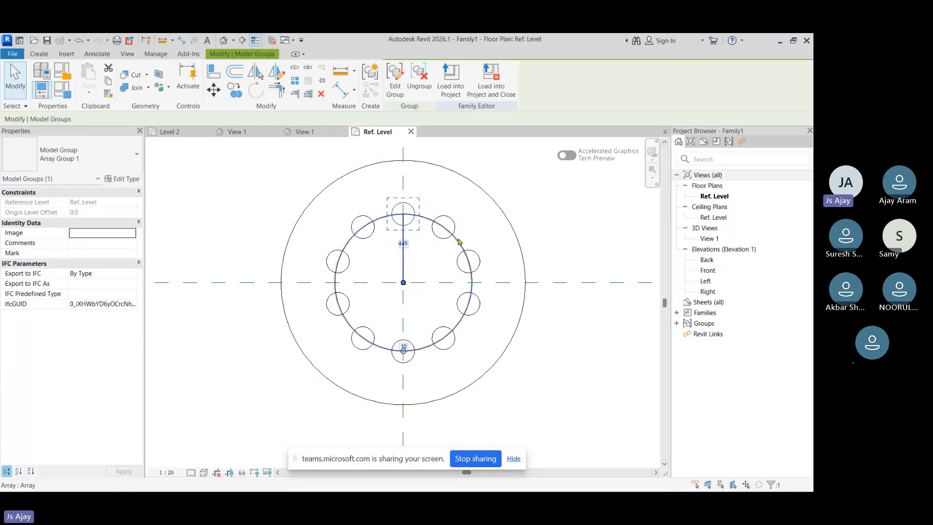
pyautogui.press('Escape')
pyautogui.click(452, 225)
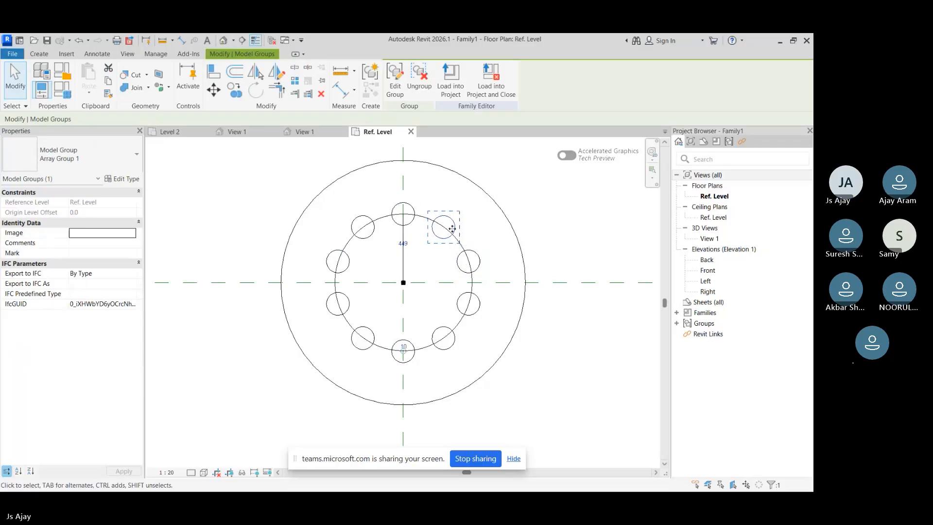
pyautogui.moveTo(245, 160); pyautogui.dragTo(503, 387)
pyautogui.press('o')
pyautogui.press('f')
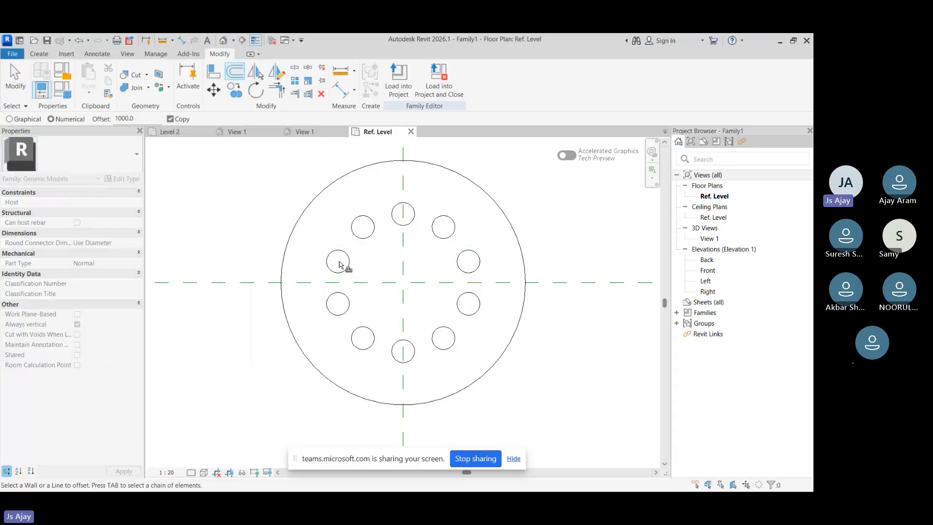
pyautogui.press('Escape')
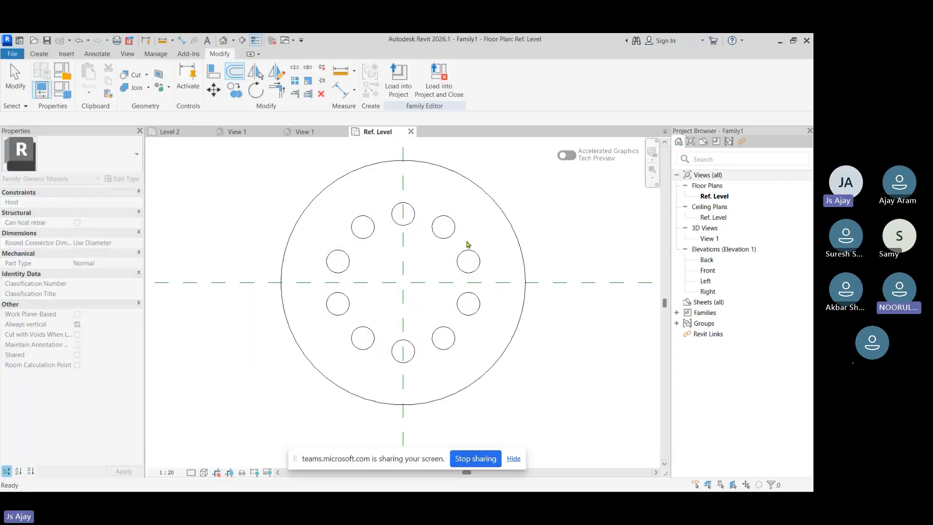
# Select the radial array of circles and examine its radius, item count and angular dimensions.
pyautogui.click(408, 215)
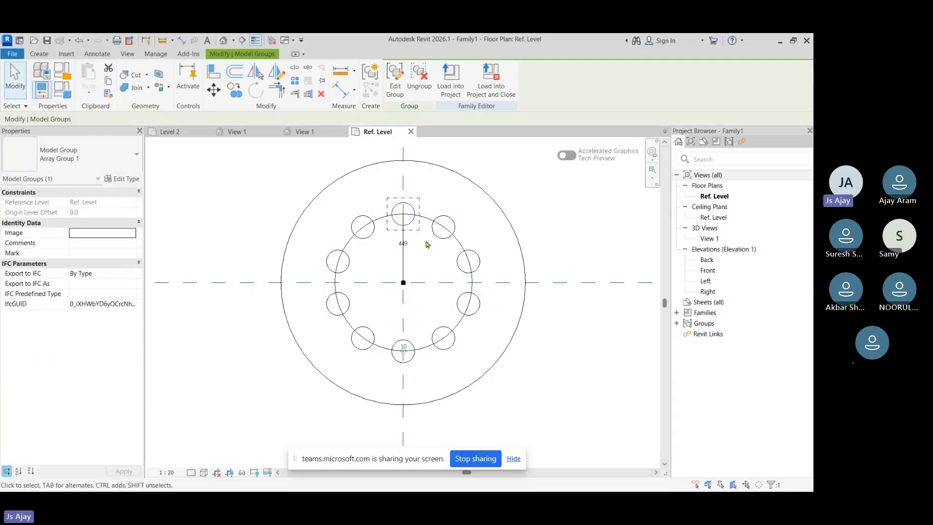
pyautogui.scroll(2, 427, 243)
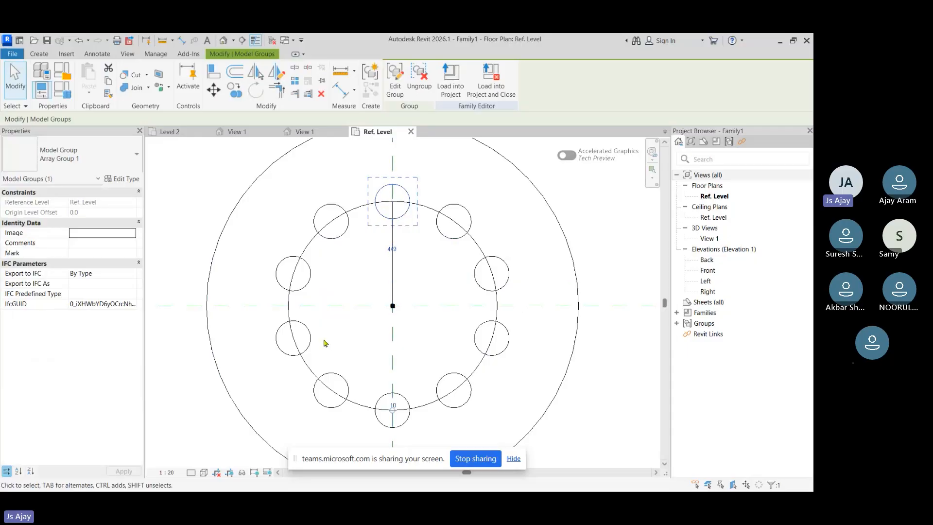
pyautogui.click(398, 228)
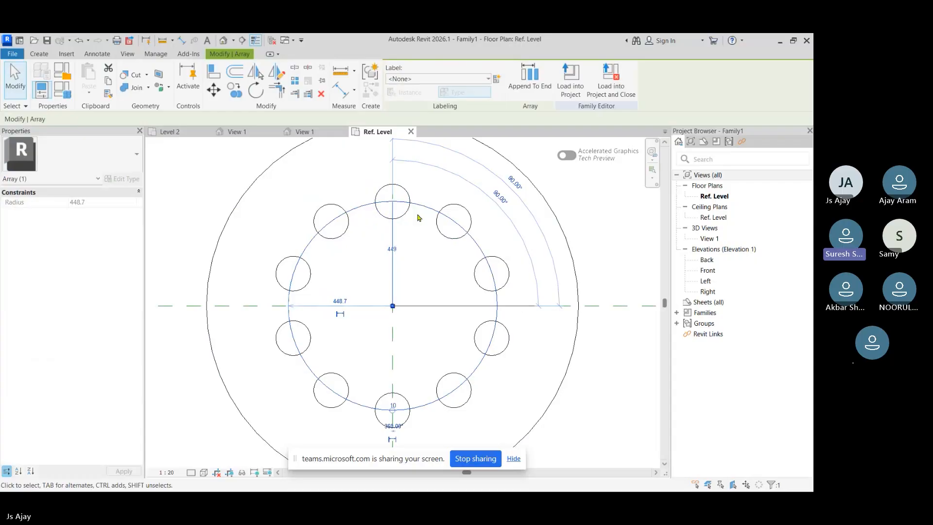
pyautogui.scroll(-2, 481, 216)
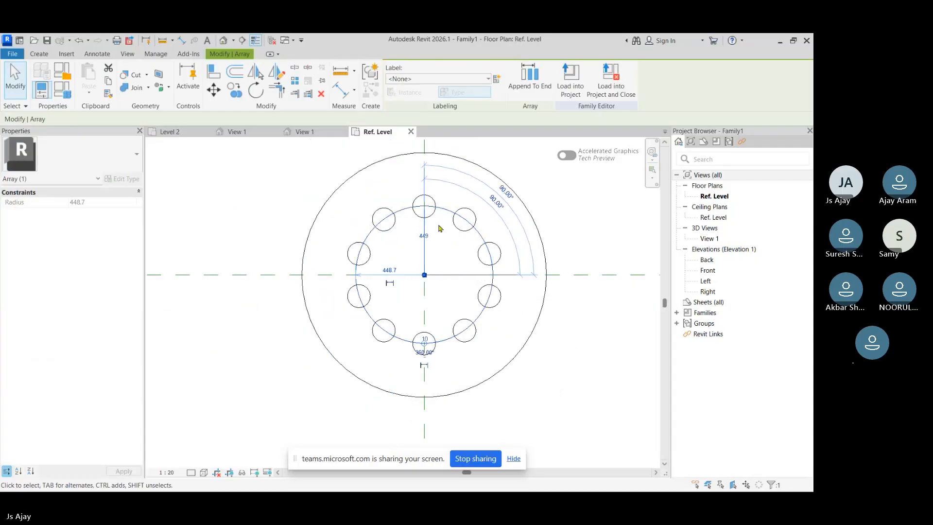
pyautogui.click(577, 192)
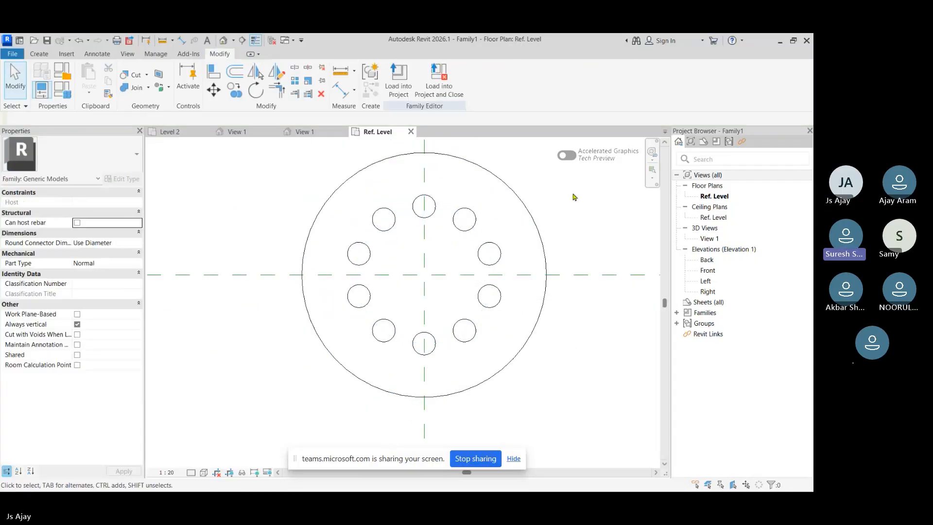
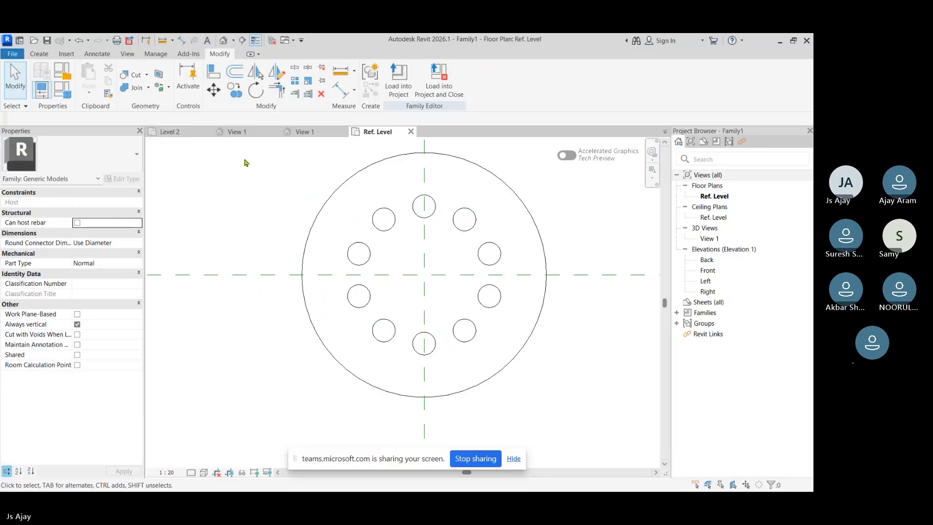
# Draw a six-sided circumscribed polygon in symbolic lines around the disc's centre, with sides about 1300 mm from the centre.
pyautogui.scroll(-2, 449, 239)
pyautogui.moveTo(449, 238); pyautogui.dragTo(433, 319, button='middle')
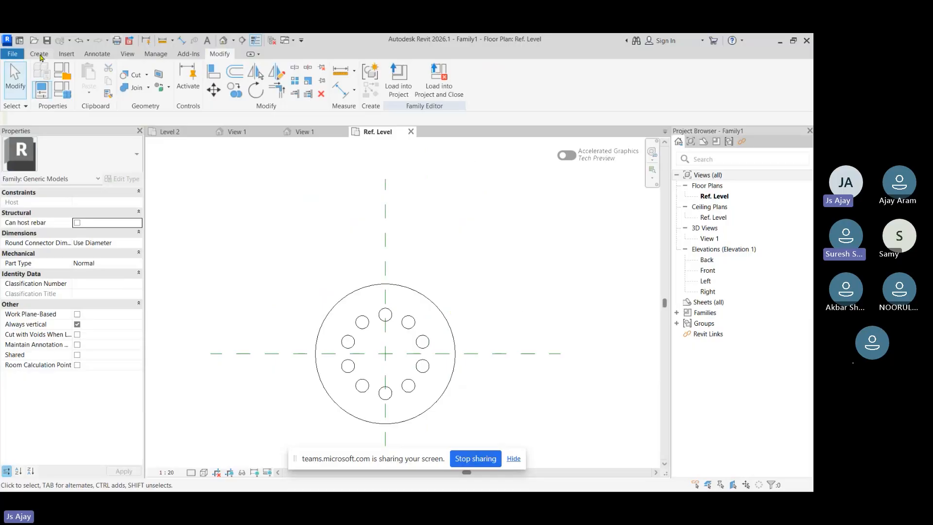
pyautogui.click(96, 54)
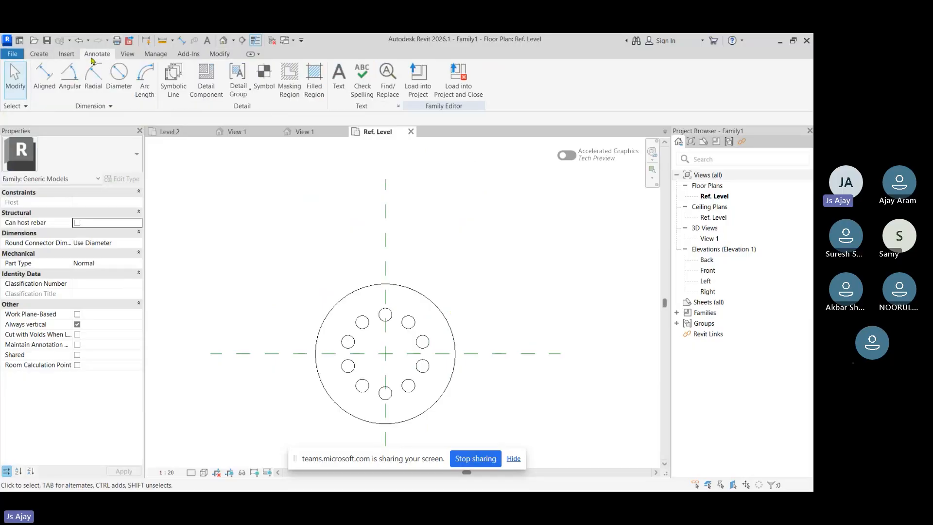
pyautogui.click(173, 88)
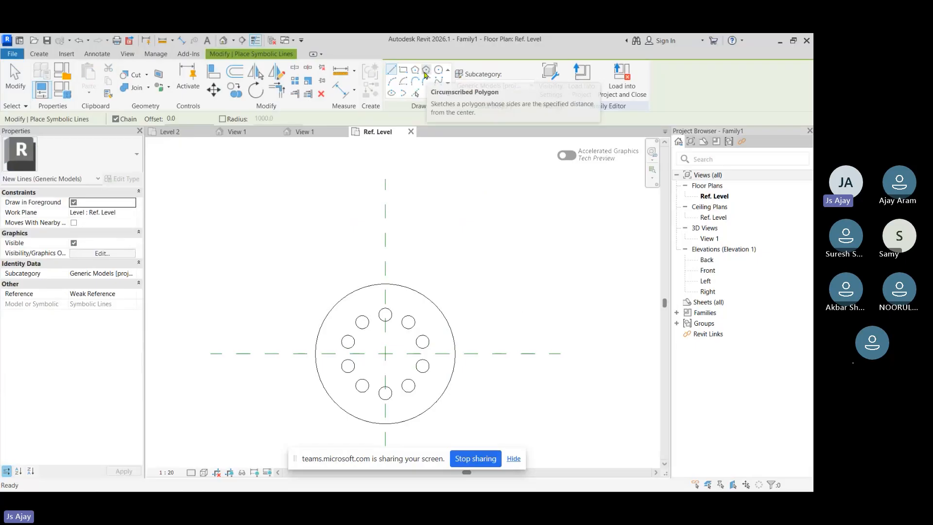
pyautogui.click(426, 70)
pyautogui.click(385, 353)
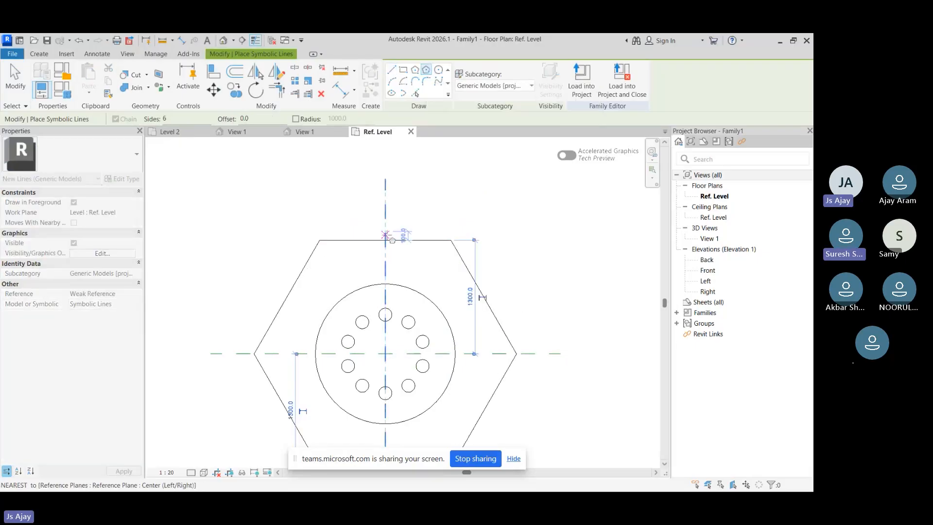
pyautogui.click(385, 238)
pyautogui.scroll(-4, 388, 250)
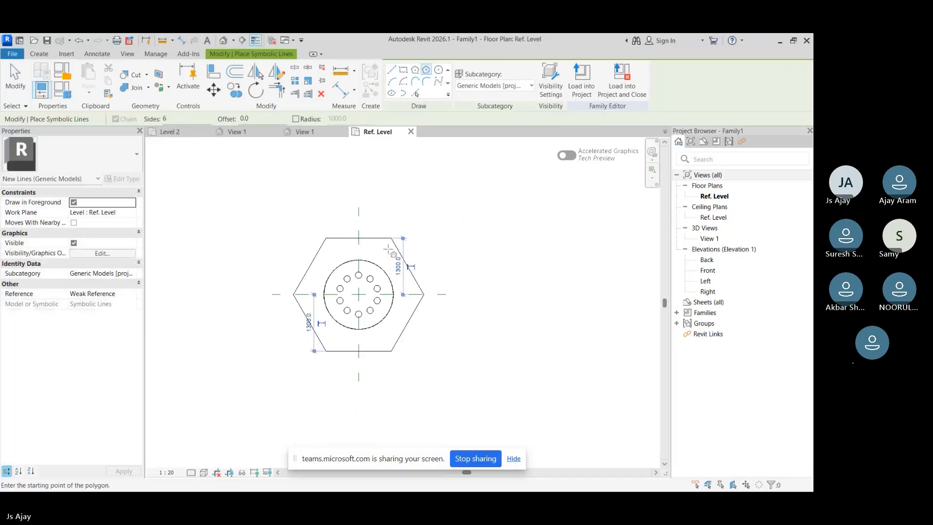
# In the Front elevation, draw a symbolic-line rectangle about 1600 mm wide and 1020 mm high above the reference level, spanning the disc's width.
pyautogui.click(716, 270)
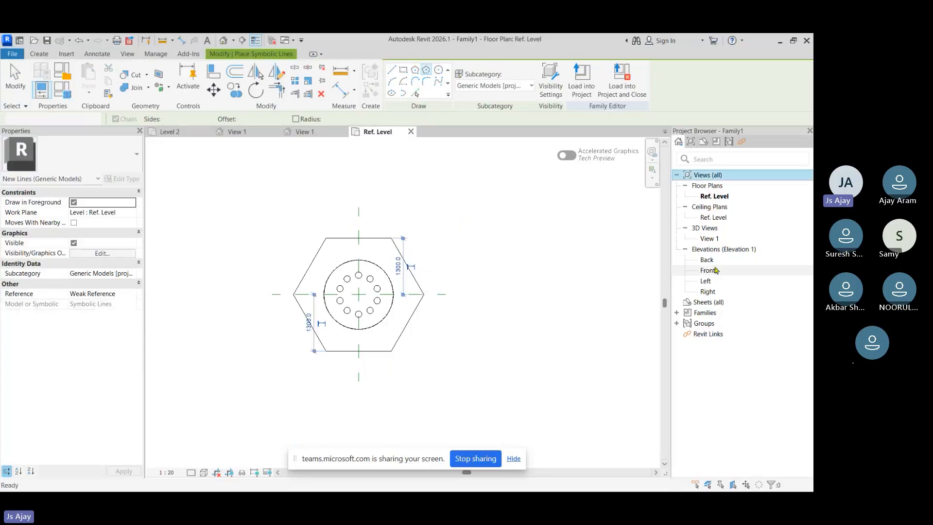
pyautogui.doubleClick(716, 270)
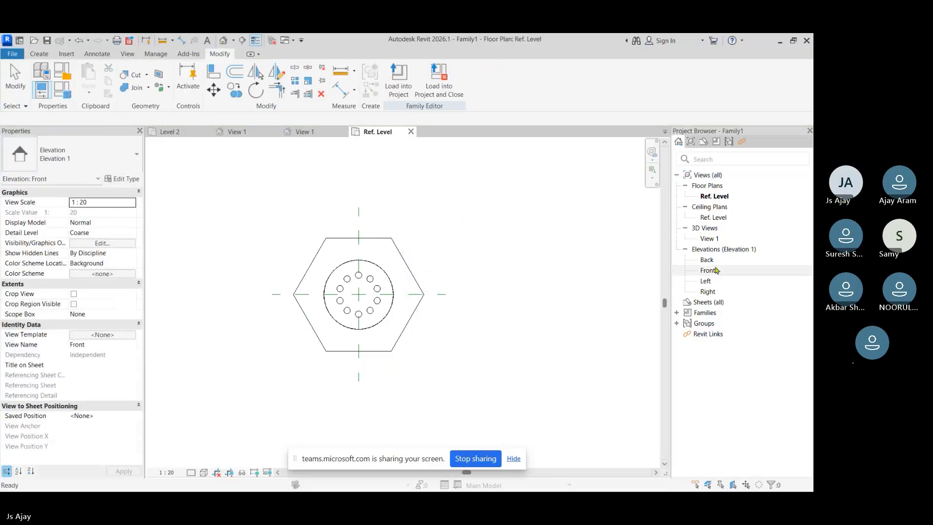
pyautogui.click(98, 55)
pyautogui.click(172, 86)
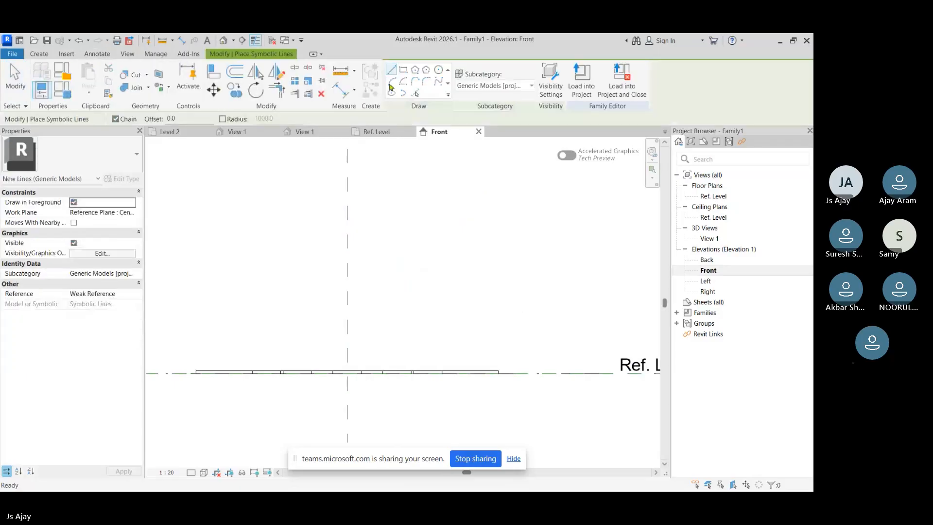
pyautogui.scroll(3, 195, 373)
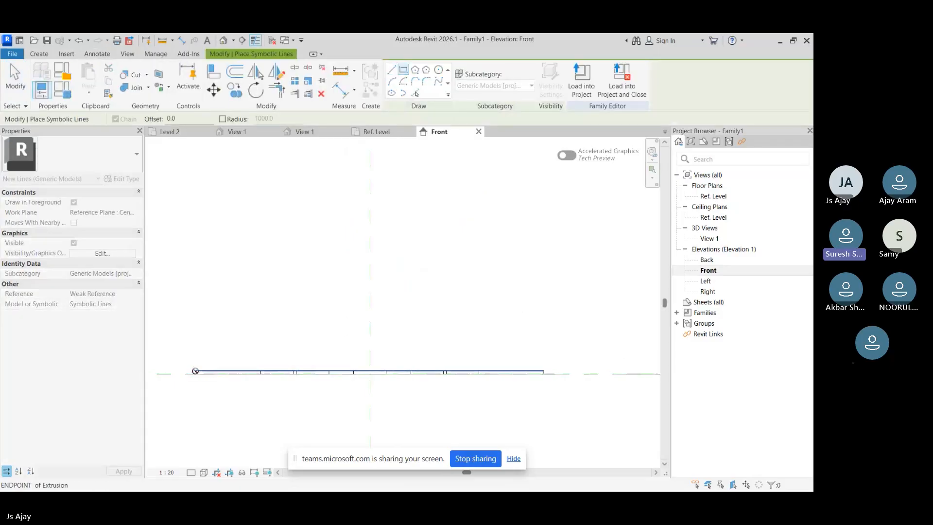
pyautogui.scroll(-3, 195, 372)
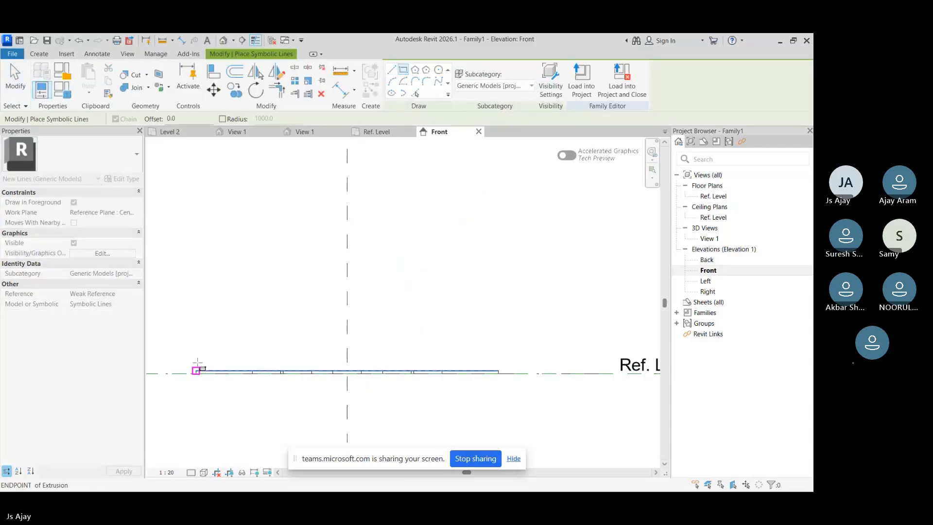
pyautogui.click(197, 362)
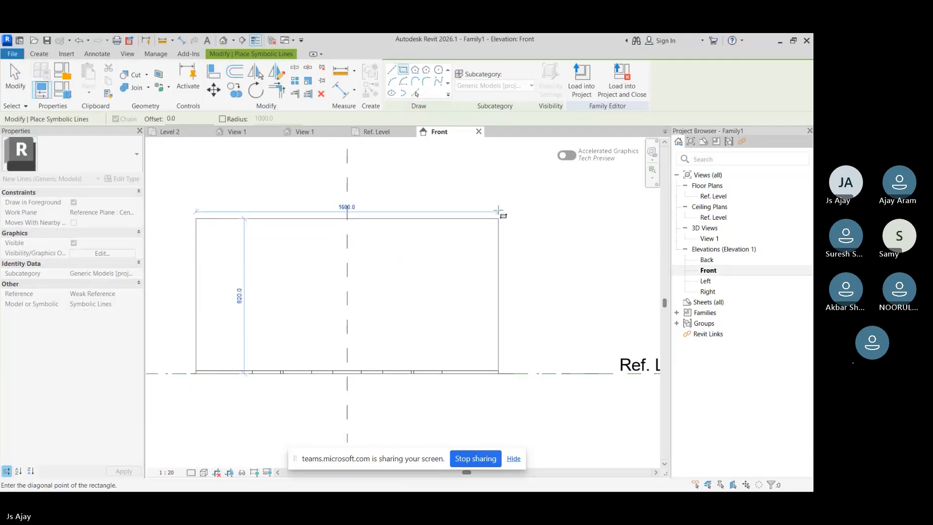
pyautogui.click(499, 181)
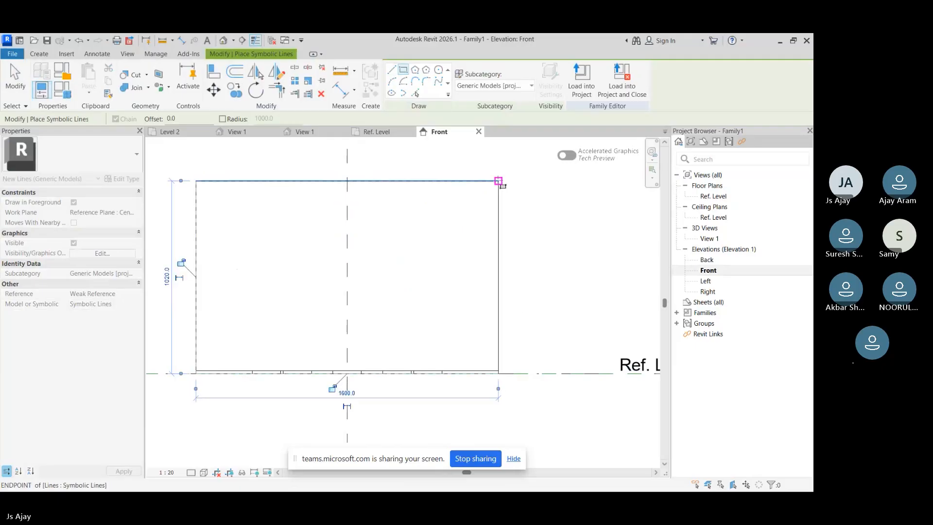
# Draw two symbolic lines forming a V from the rectangle's upper corners to the centre reference plane, about 625 mm below its upper edge.
pyautogui.press('l')
pyautogui.press('i')
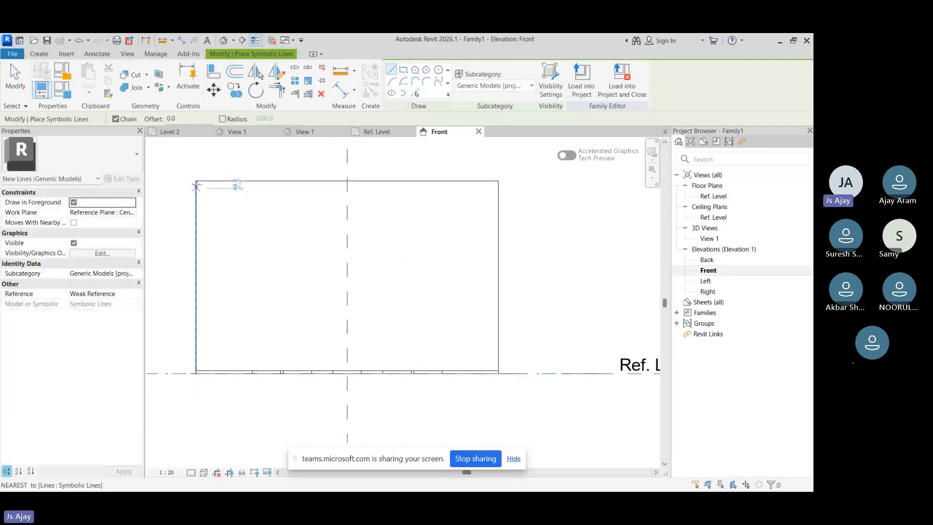
pyautogui.click(196, 181)
pyautogui.click(347, 298)
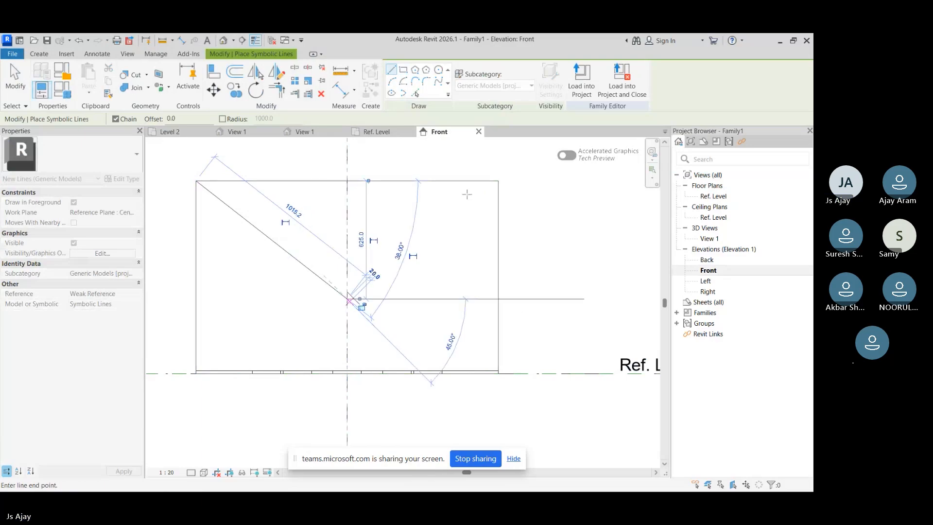
pyautogui.click(499, 181)
pyautogui.press('Escape')
pyautogui.press('Escape')
pyautogui.press('z')
pyautogui.press('f')
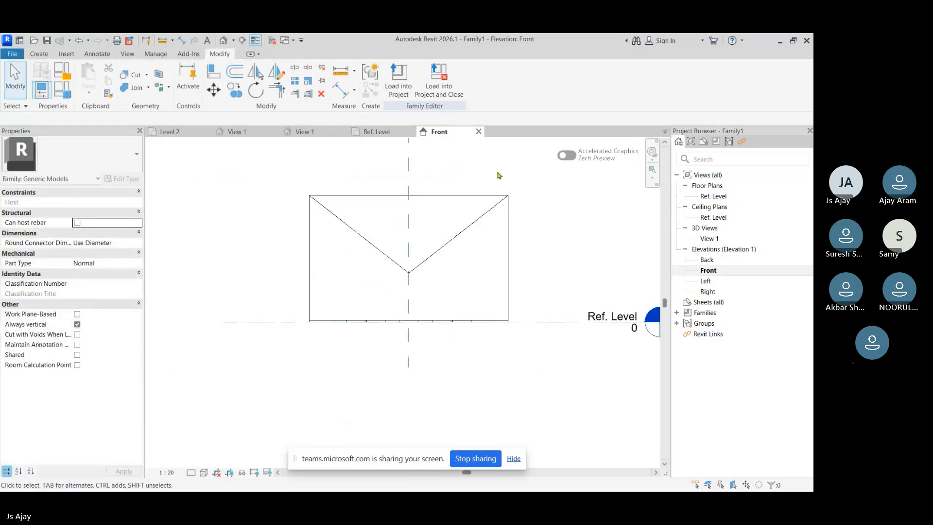
# Load the family into the Revit Roof.rvt project and place one instance in the Level 2 plan, in the empty area above the roof.
pyautogui.click(397, 87)
pyautogui.click(343, 211)
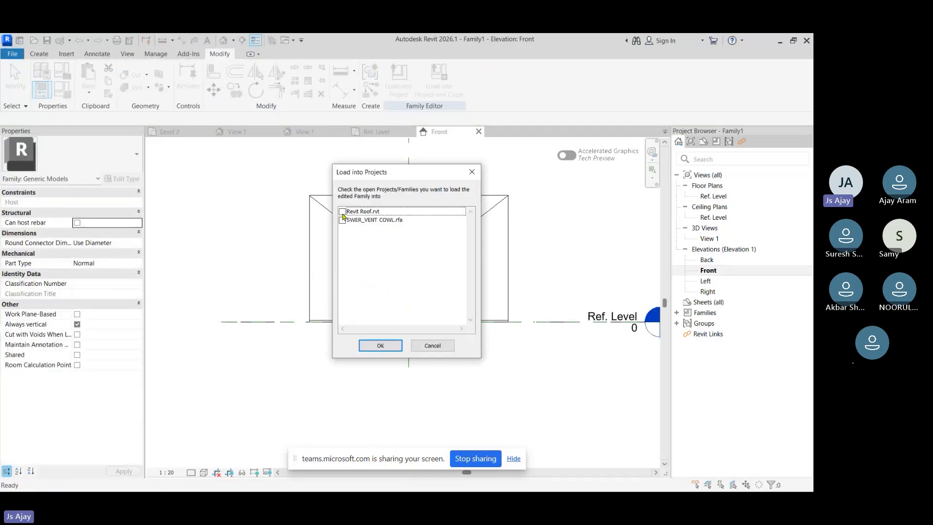
pyautogui.click(373, 345)
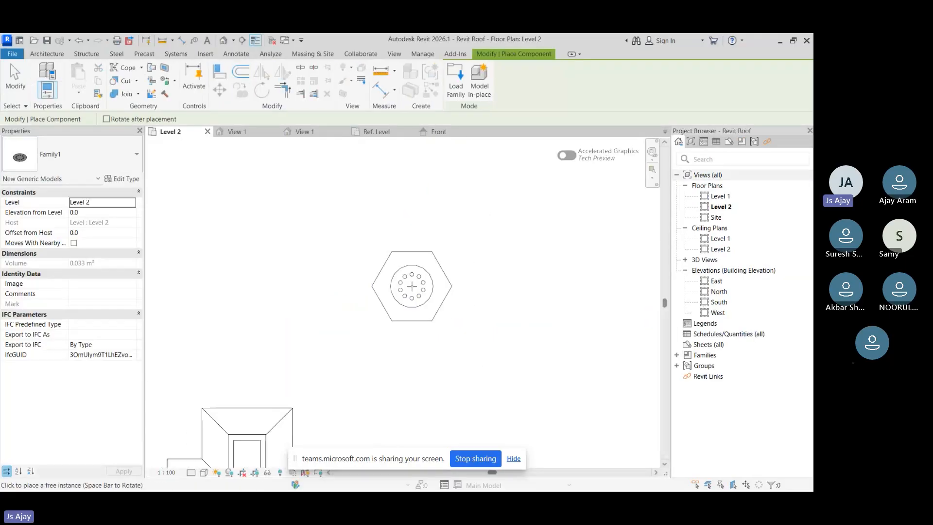
pyautogui.click(412, 287)
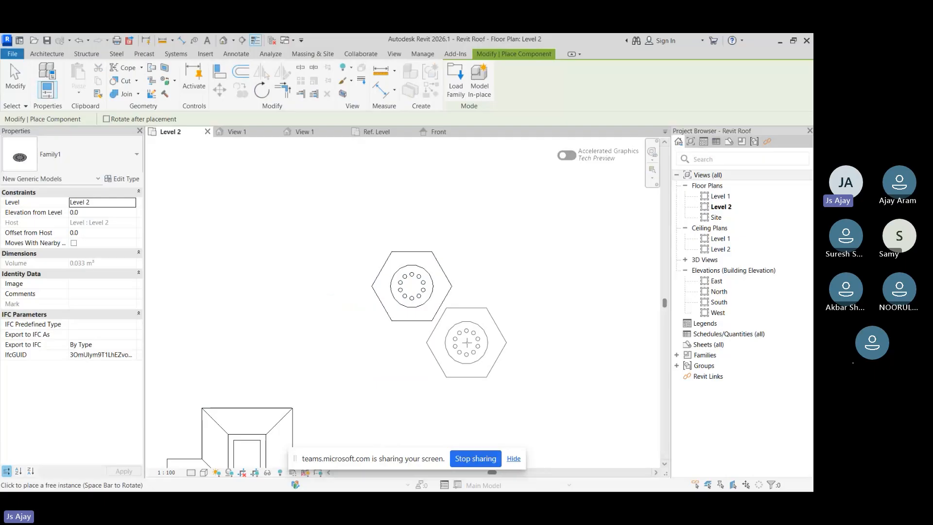
pyautogui.press('Escape')
pyautogui.press('Escape')
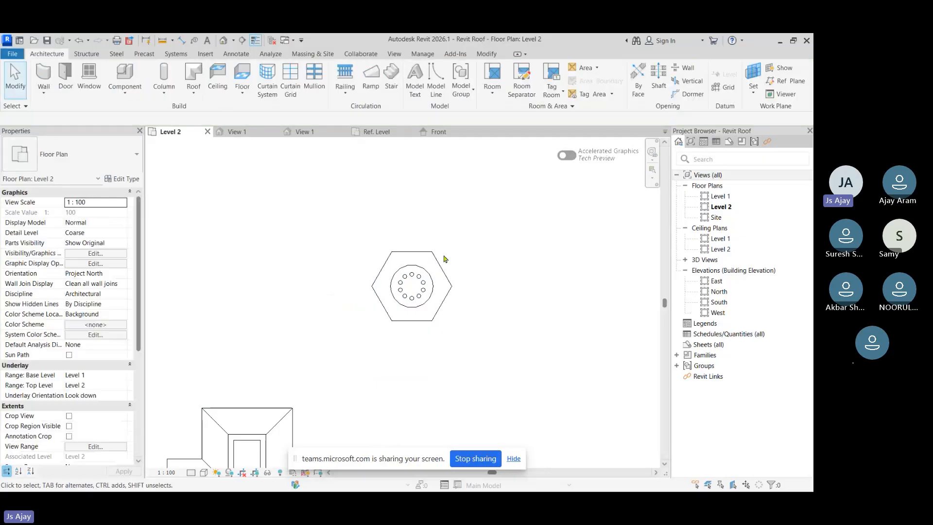
# Cut a building section across the placed family in Level 2, reduce its far clip offset to about 1267 mm, and open the section view.
pyautogui.click(242, 43)
pyautogui.click(316, 293)
pyautogui.click(488, 293)
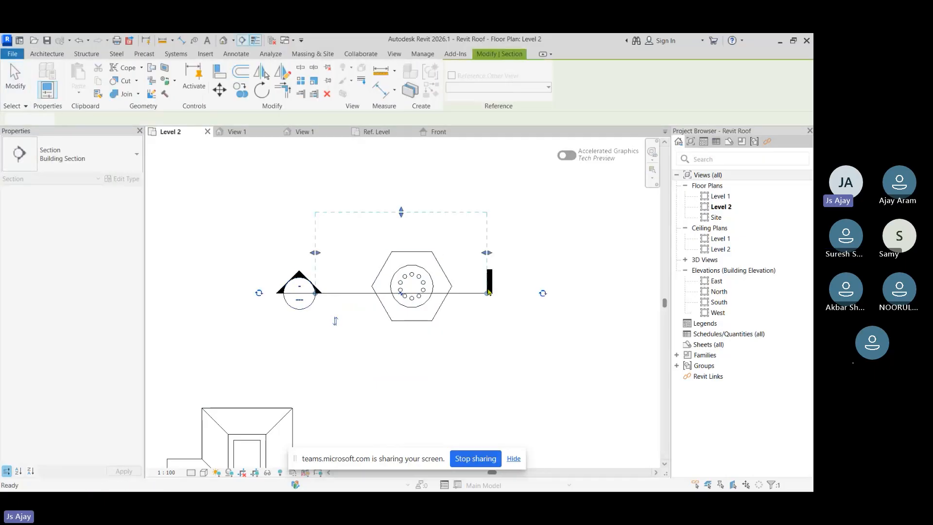
pyautogui.moveTo(401, 211); pyautogui.dragTo(402, 259)
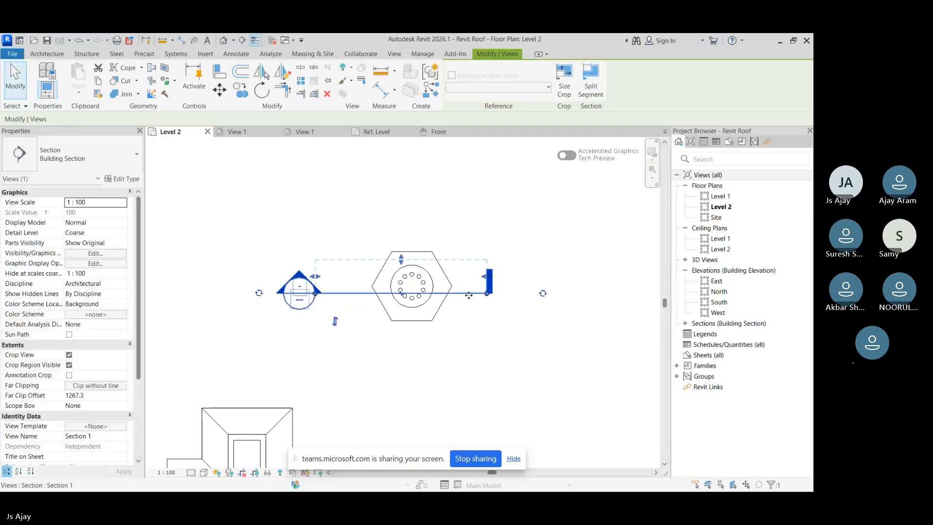
pyautogui.rightClick(469, 295)
pyautogui.click(516, 278)
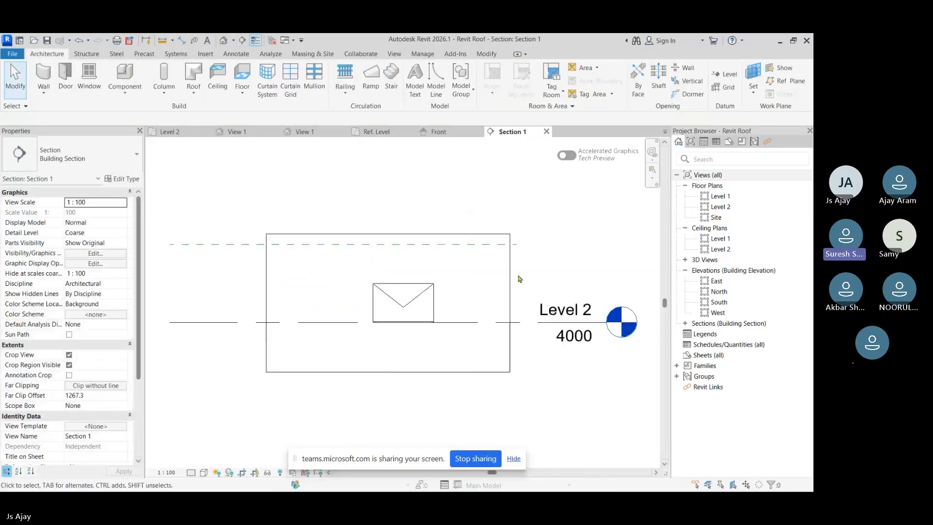
# Examine the symbolic lines and the thin disc in the section, and compare them with the family's Front elevation and Ref. Level plan.
pyautogui.scroll(2, 427, 304)
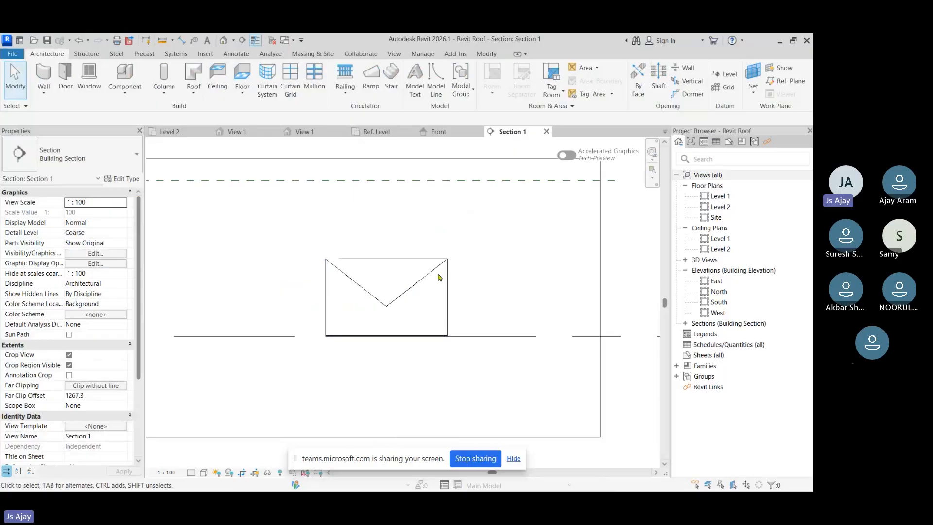
pyautogui.scroll(6, 355, 350)
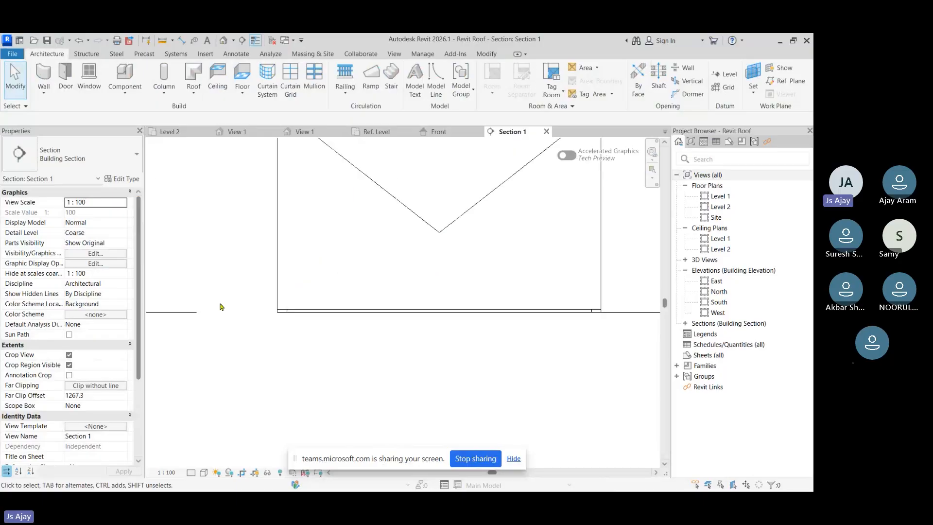
pyautogui.moveTo(383, 304); pyautogui.dragTo(257, 299, button='middle')
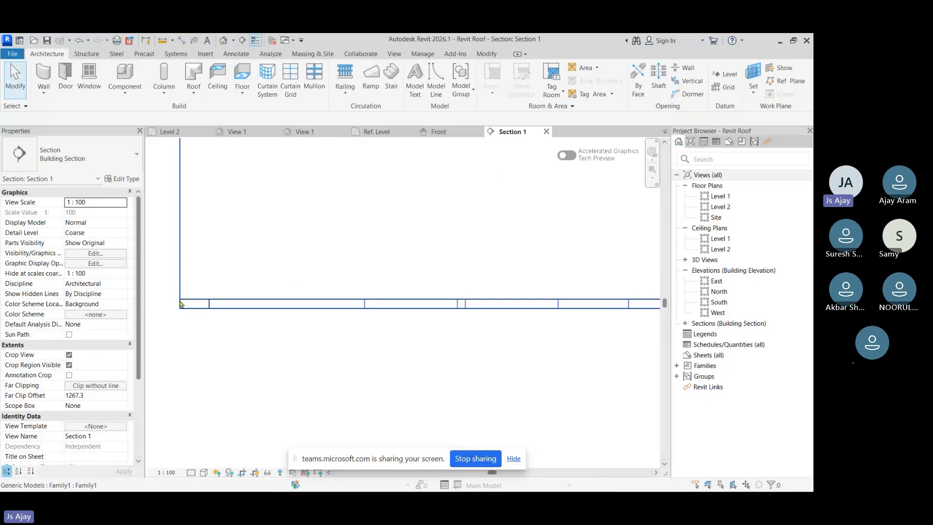
pyautogui.scroll(-3, 162, 302)
pyautogui.moveTo(158, 289); pyautogui.dragTo(604, 343)
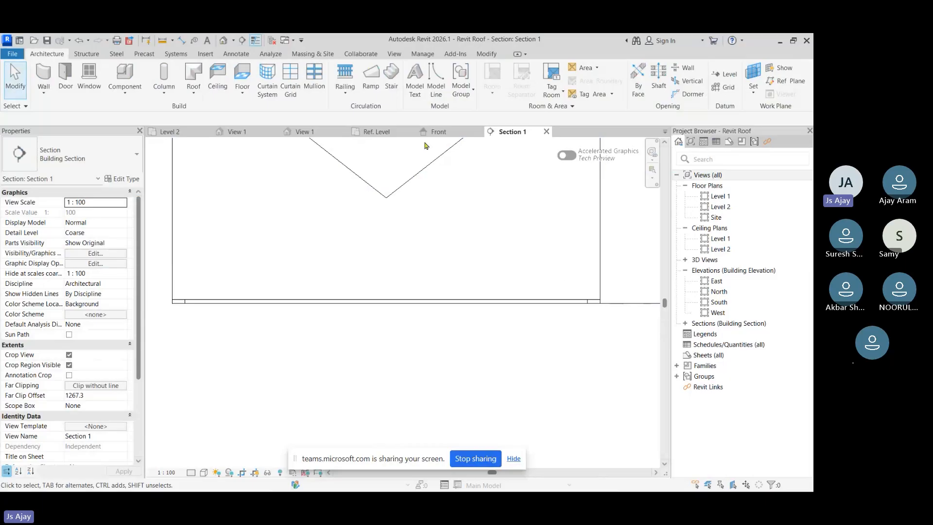
pyautogui.click(439, 131)
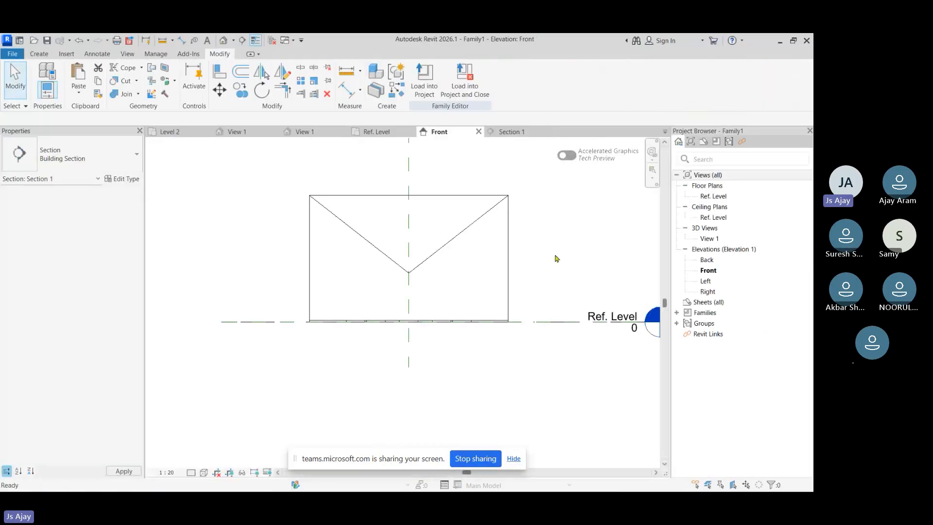
pyautogui.scroll(4, 500, 320)
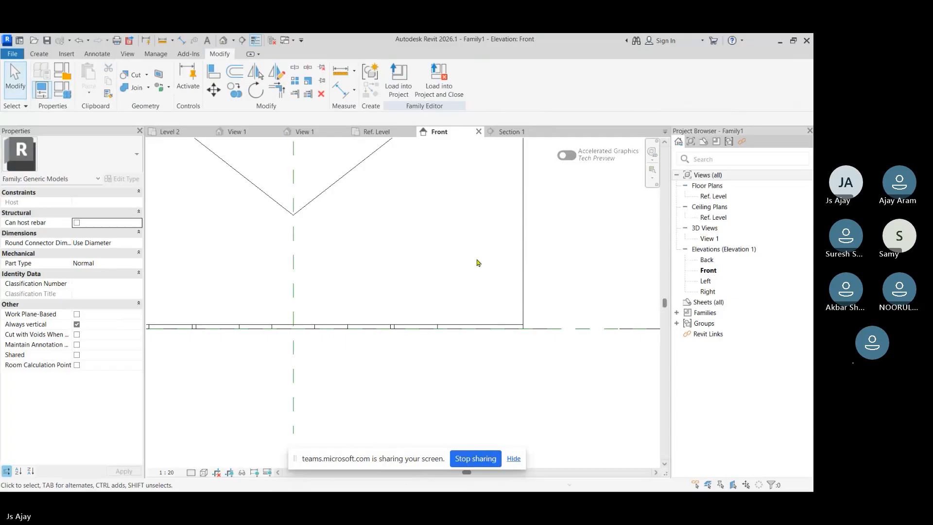
pyautogui.click(510, 132)
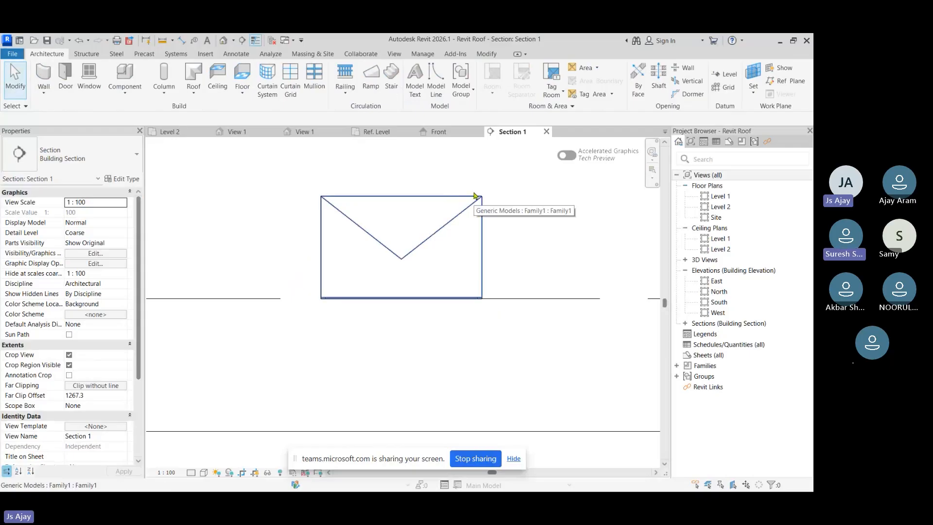
pyautogui.doubleClick(451, 199)
pyautogui.scroll(-2, 380, 270)
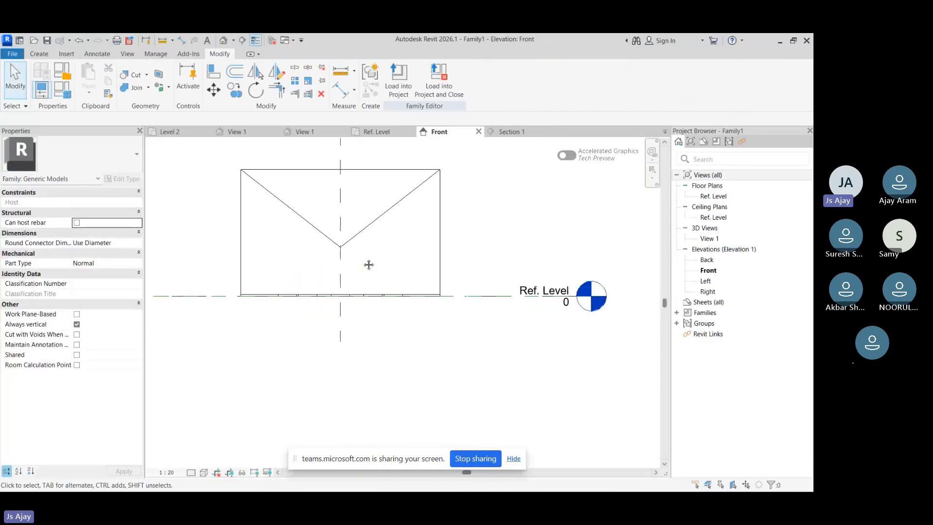
pyautogui.moveTo(368, 264); pyautogui.dragTo(386, 337, button='middle')
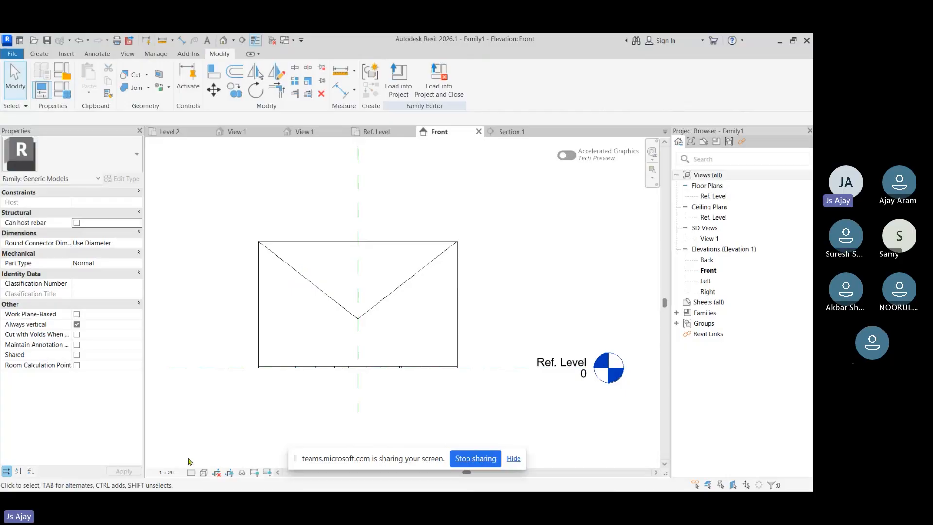
pyautogui.click(191, 474)
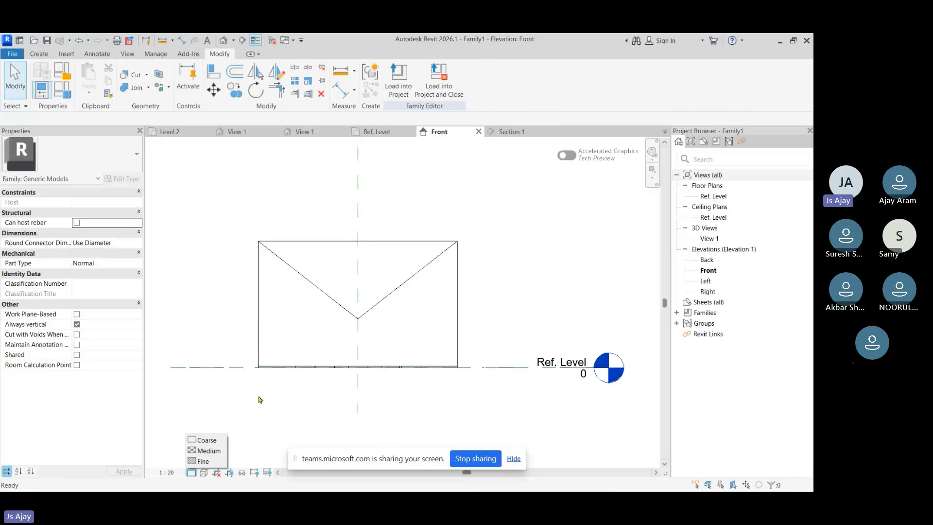
pyautogui.click(376, 132)
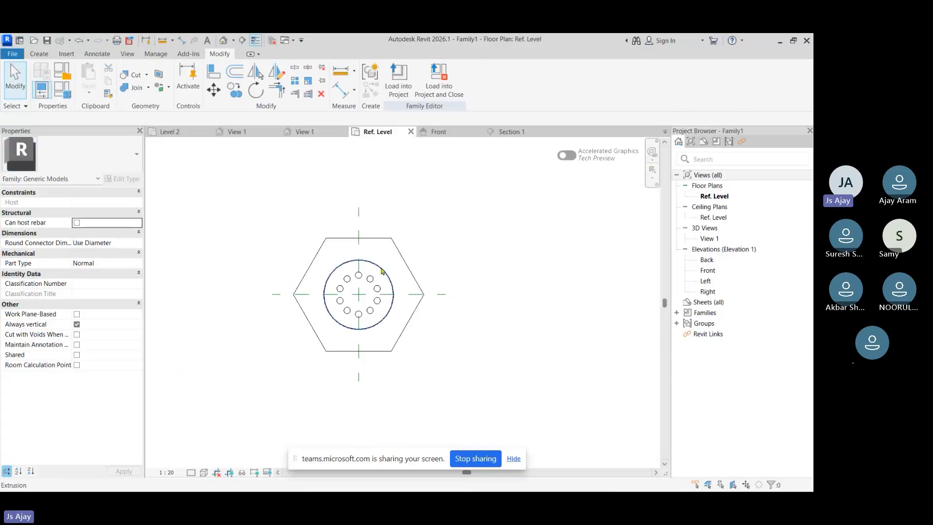
# Review the disc extrusion's view-specific display and detail-level visibility settings in the family's 3D view.
pyautogui.click(253, 135)
pyautogui.click(454, 361)
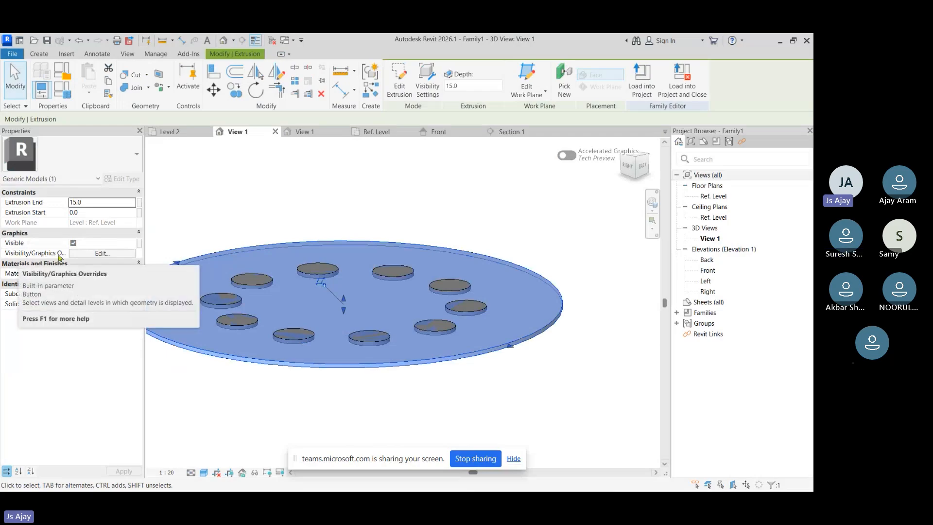
pyautogui.click(107, 254)
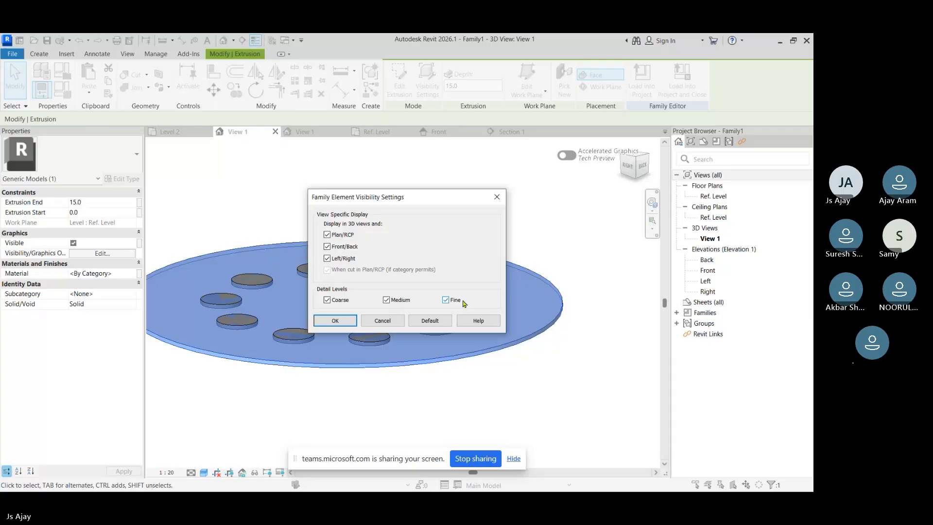
pyautogui.click(335, 320)
# In the project's Level 2 plan, draw a horizontal 150 mm pipe about 6600 mm long below the family, at a middle elevation of 1000 mm.
pyautogui.click(167, 132)
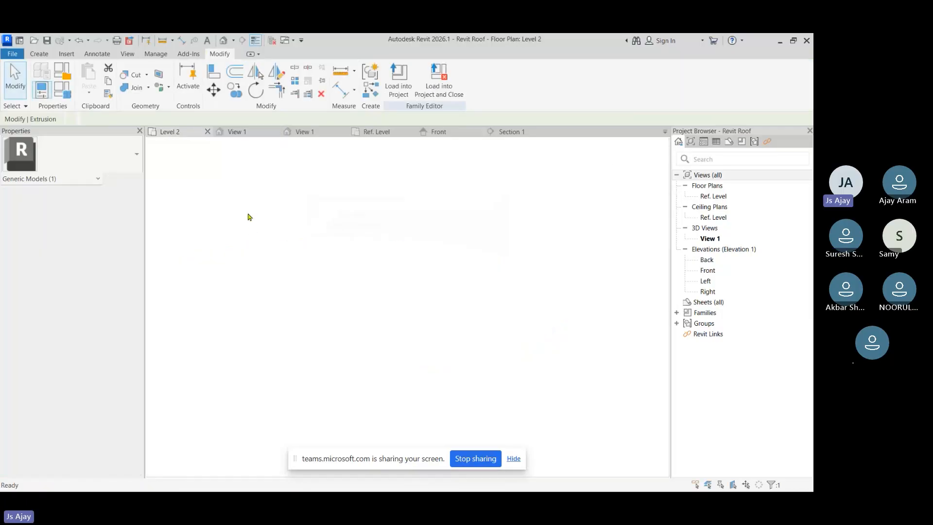
pyautogui.click(176, 53)
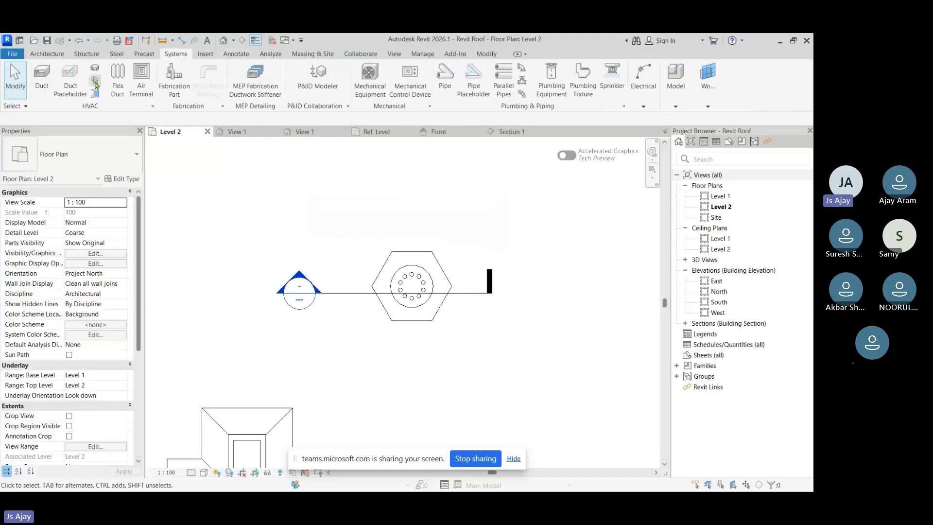
pyautogui.press('p')
pyautogui.press('i')
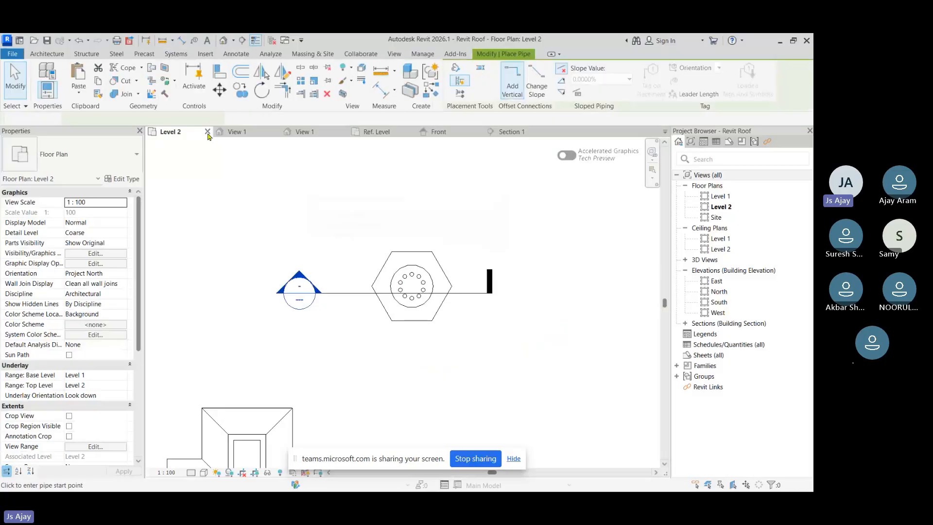
pyautogui.click(247, 118)
pyautogui.write('10')
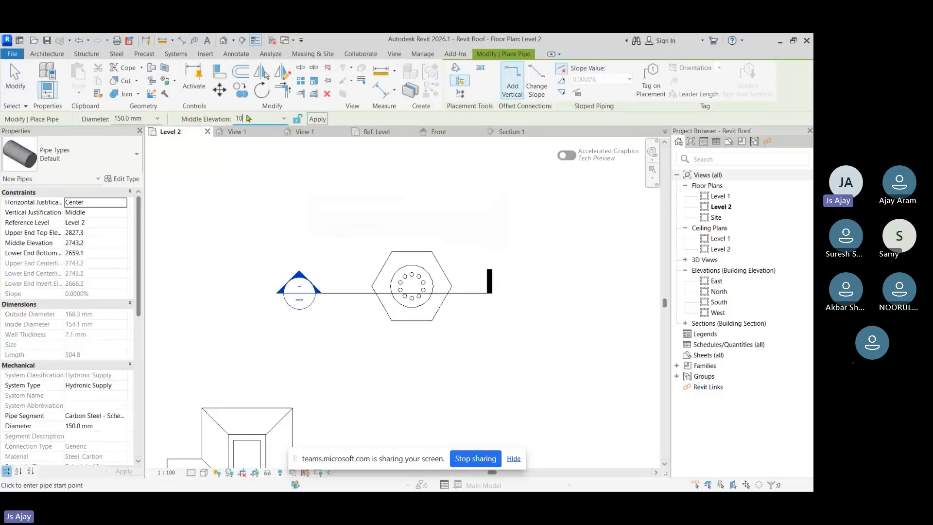
pyautogui.write('00')
pyautogui.click(302, 298)
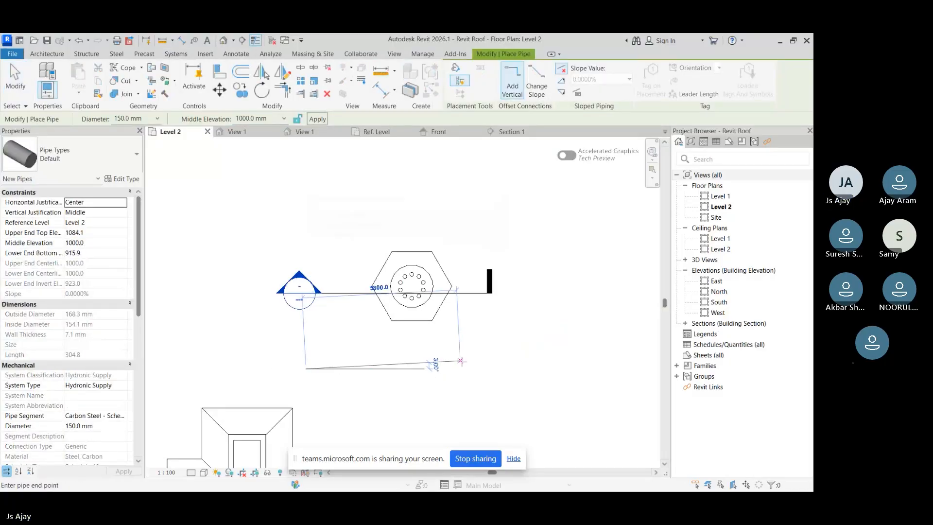
pyautogui.click(481, 369)
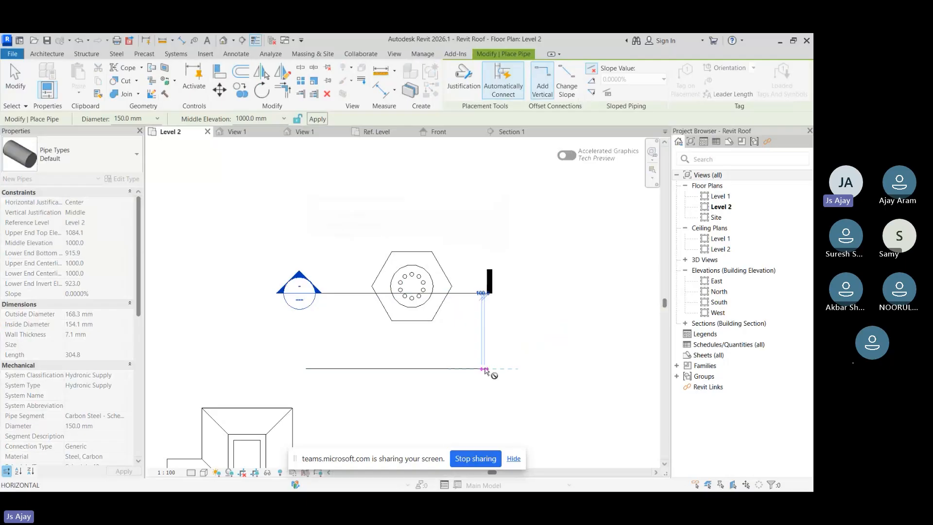
pyautogui.press('Escape')
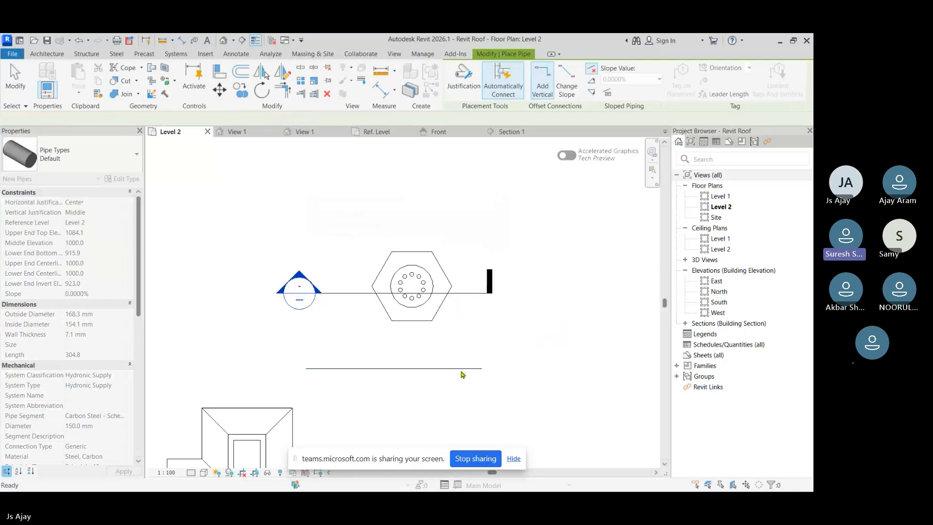
pyautogui.press('Escape')
# Set the Level 2 plan's detail level to Fine and inspect how the pipe is displayed.
pyautogui.scroll(3, 390, 388)
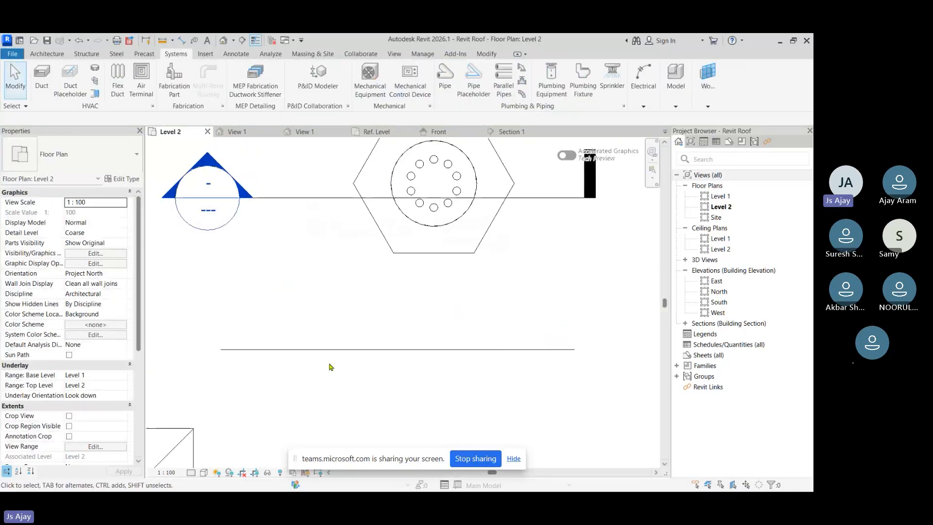
pyautogui.click(191, 473)
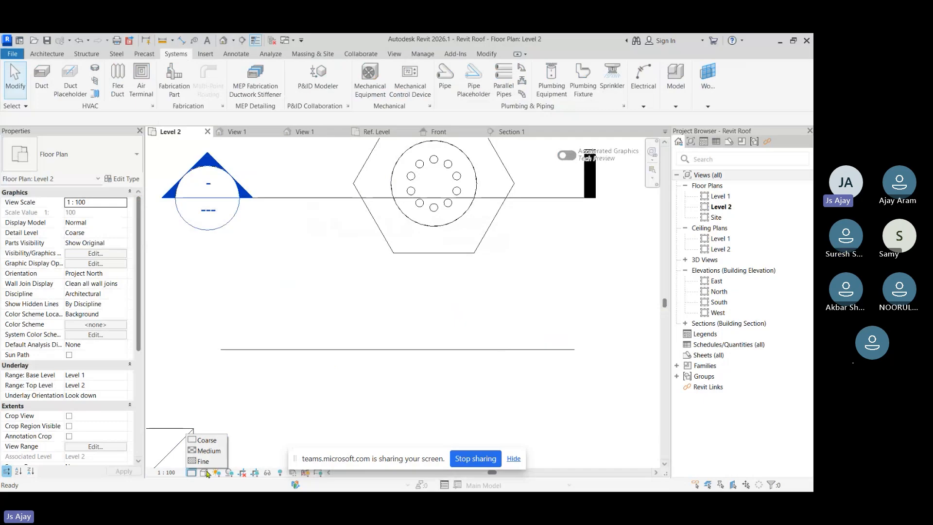
pyautogui.click(195, 462)
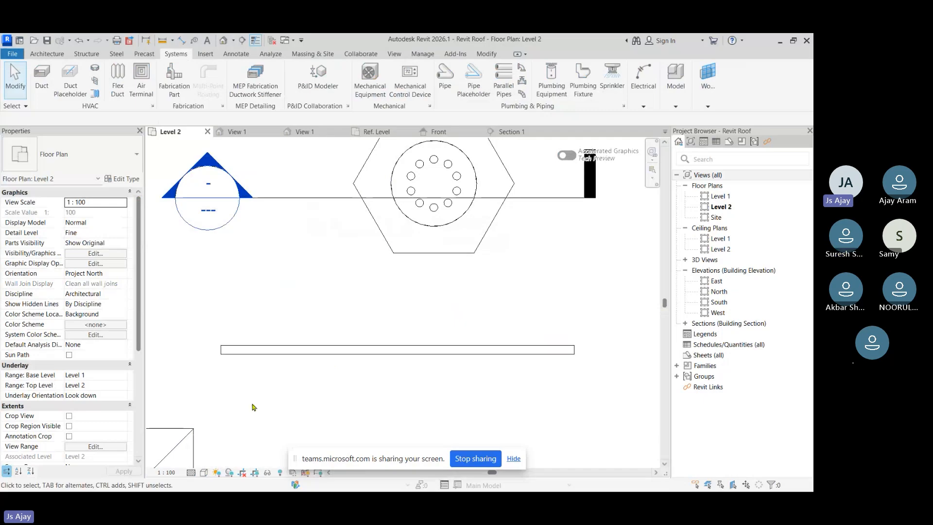
pyautogui.scroll(3, 238, 362)
pyautogui.scroll(-2, 233, 368)
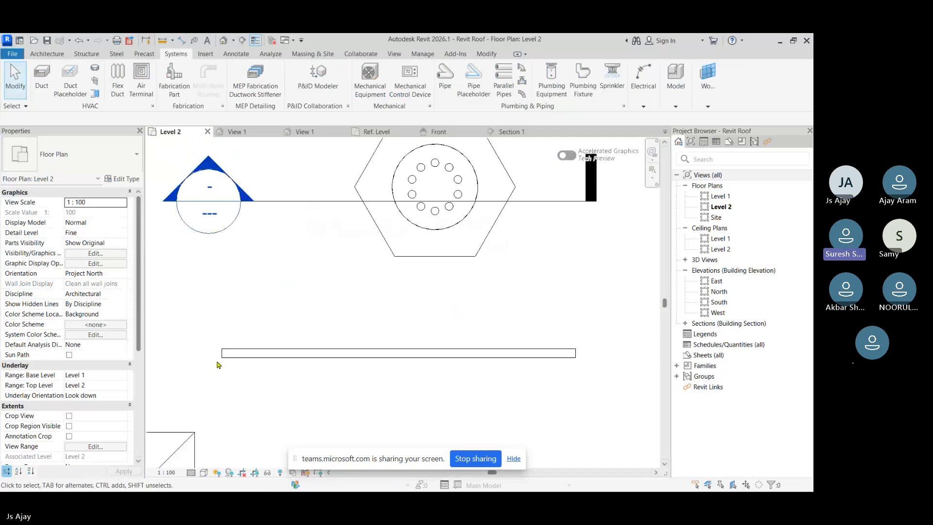
pyautogui.scroll(2, 218, 361)
pyautogui.scroll(-2, 519, 342)
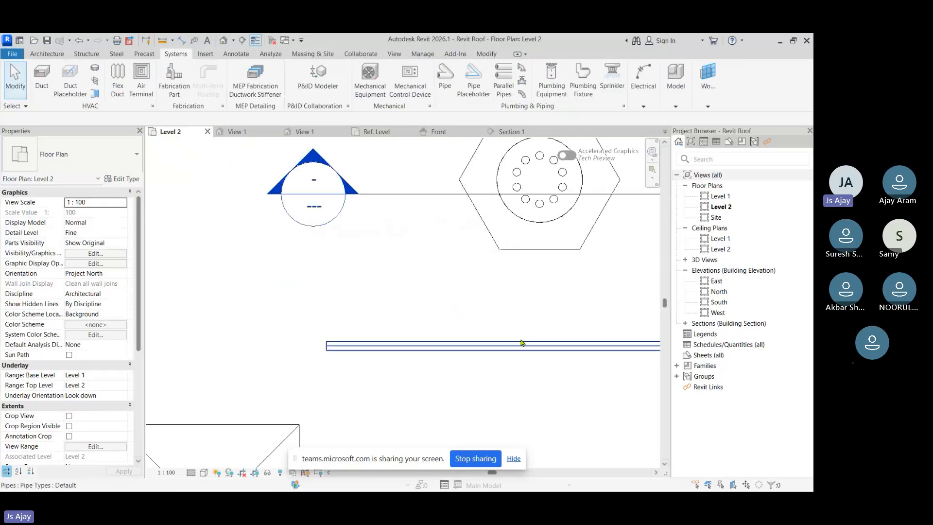
pyautogui.moveTo(522, 344); pyautogui.dragTo(317, 368, button='middle')
pyautogui.click(351, 373)
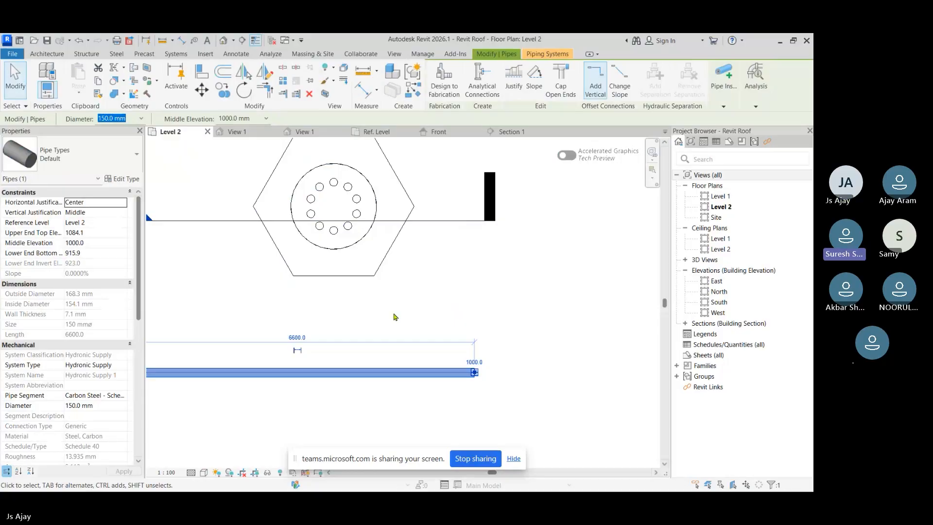
pyautogui.press('Escape')
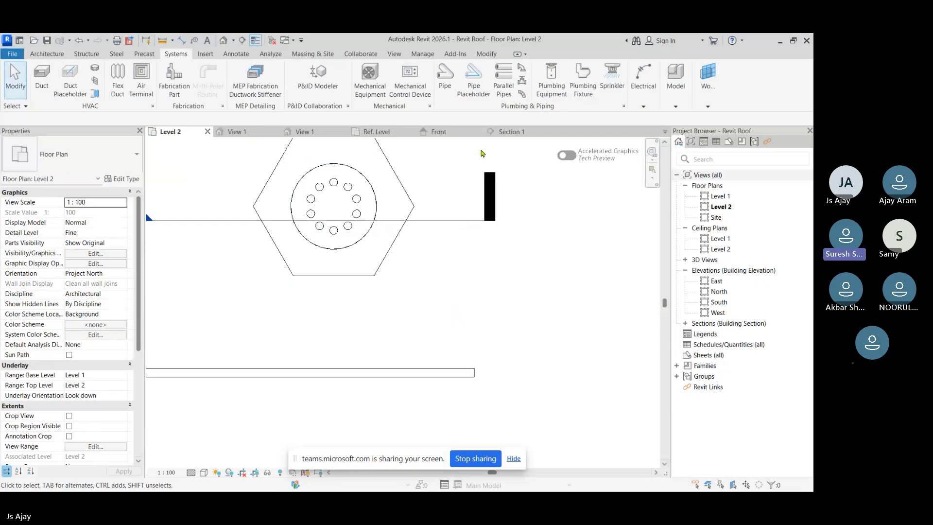
pyautogui.click(456, 132)
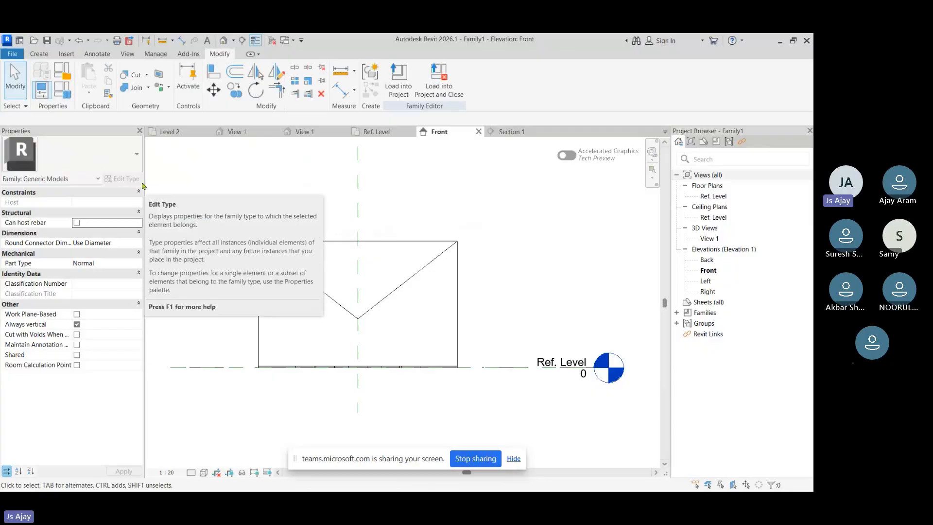
pyautogui.click(38, 53)
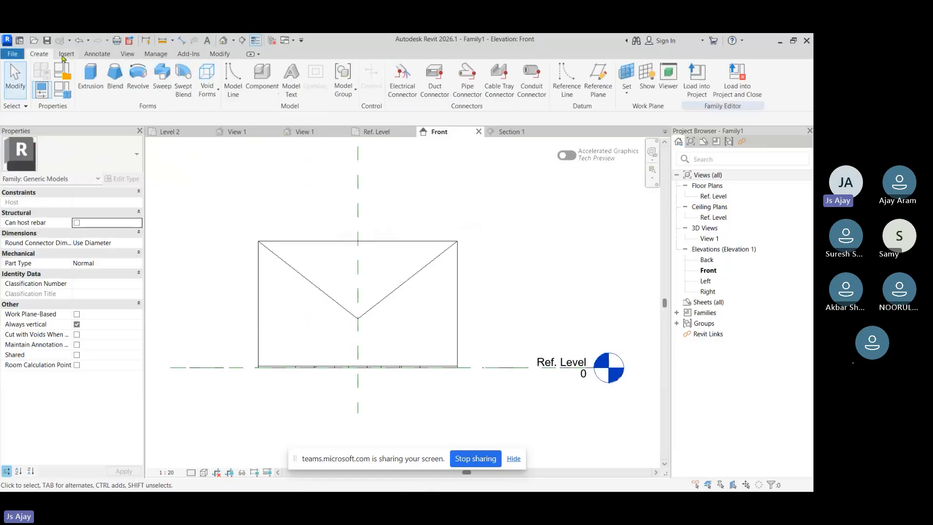
pyautogui.click(67, 53)
pyautogui.click(97, 54)
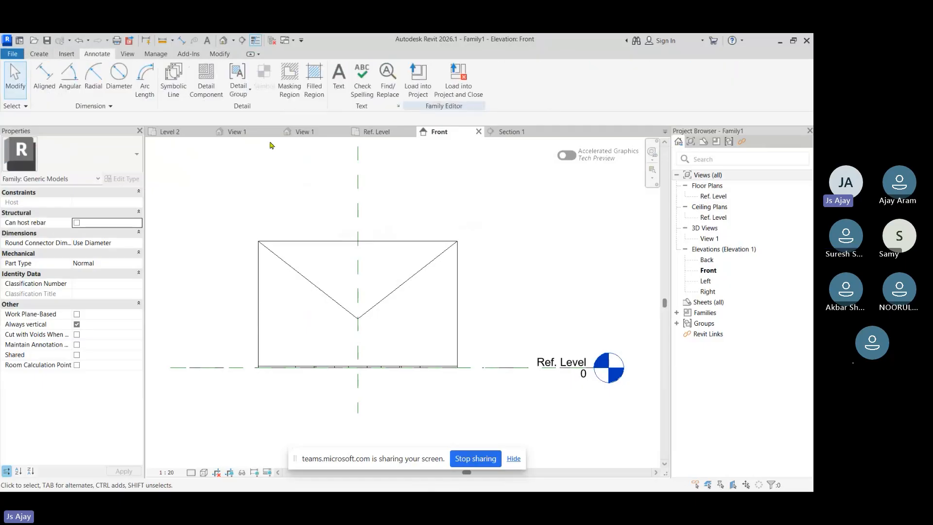
pyautogui.click(164, 132)
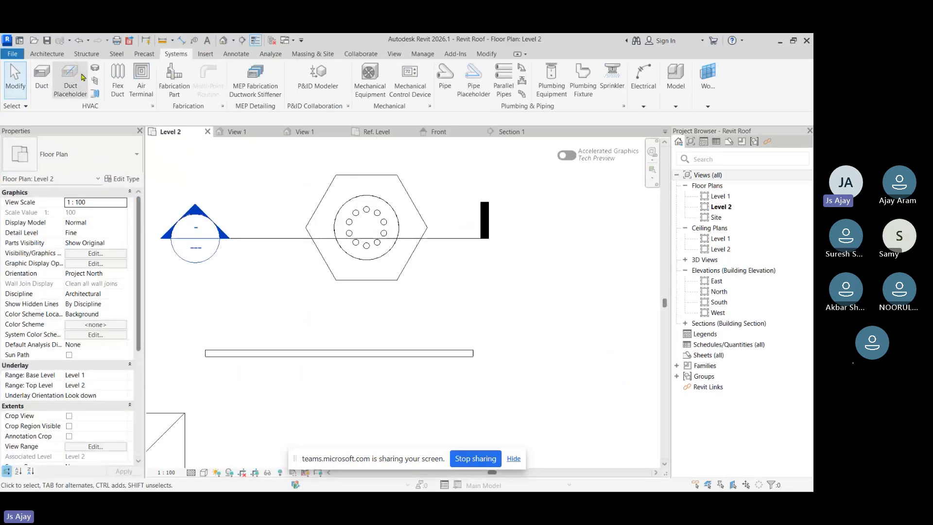
pyautogui.click(47, 53)
pyautogui.click(87, 54)
pyautogui.click(116, 54)
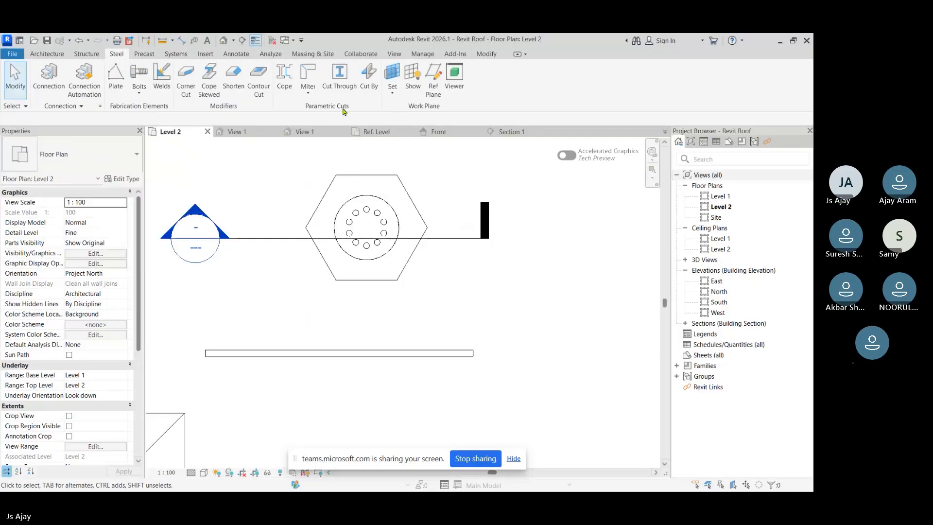
# Open the project parameters and start defining a new project parameter.
pyautogui.click(422, 53)
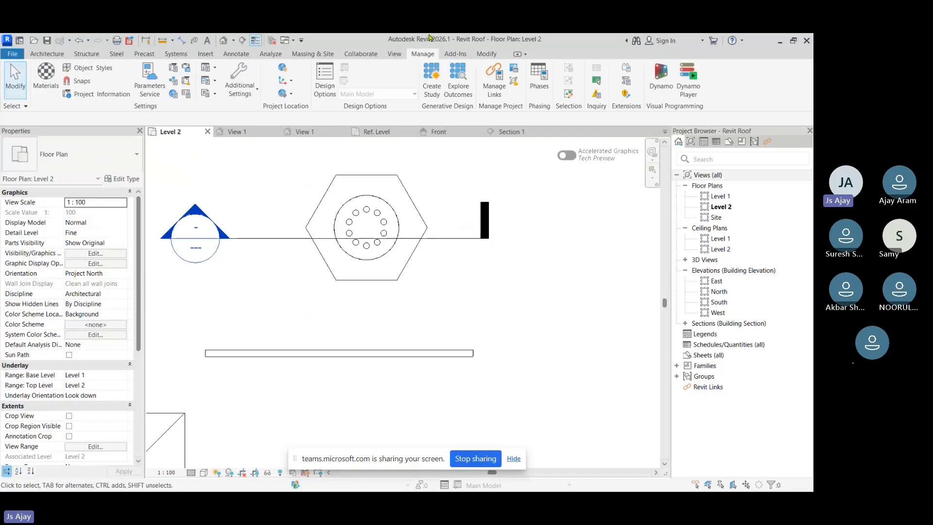
pyautogui.click(174, 70)
pyautogui.click(492, 179)
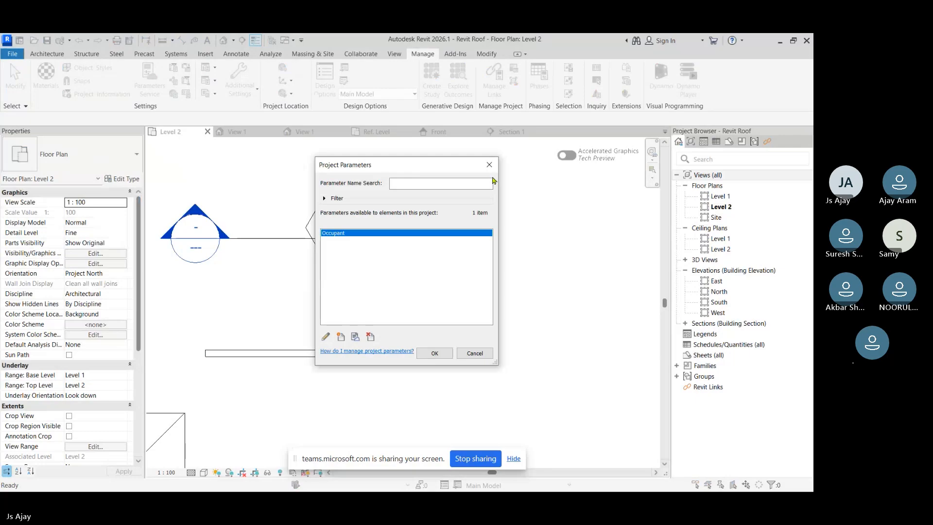
pyautogui.click(342, 337)
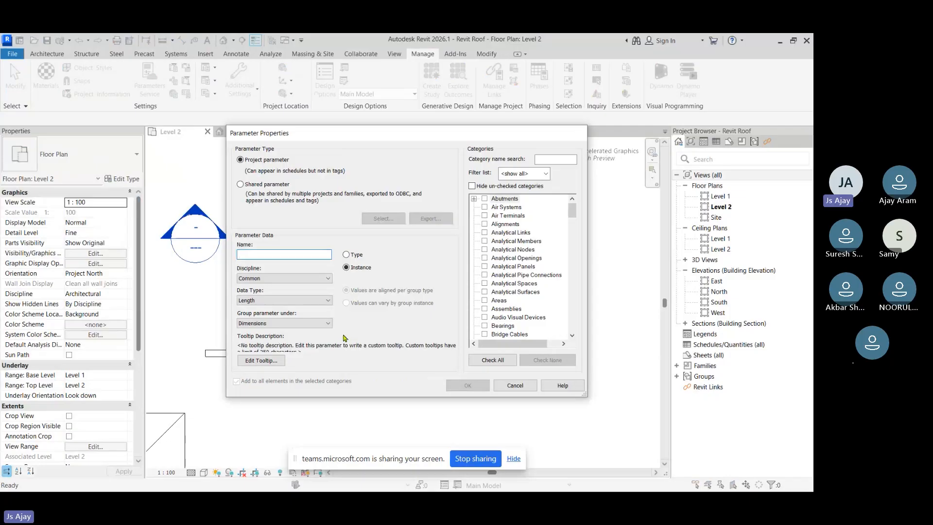
pyautogui.press('Escape')
pyautogui.press('Escape')
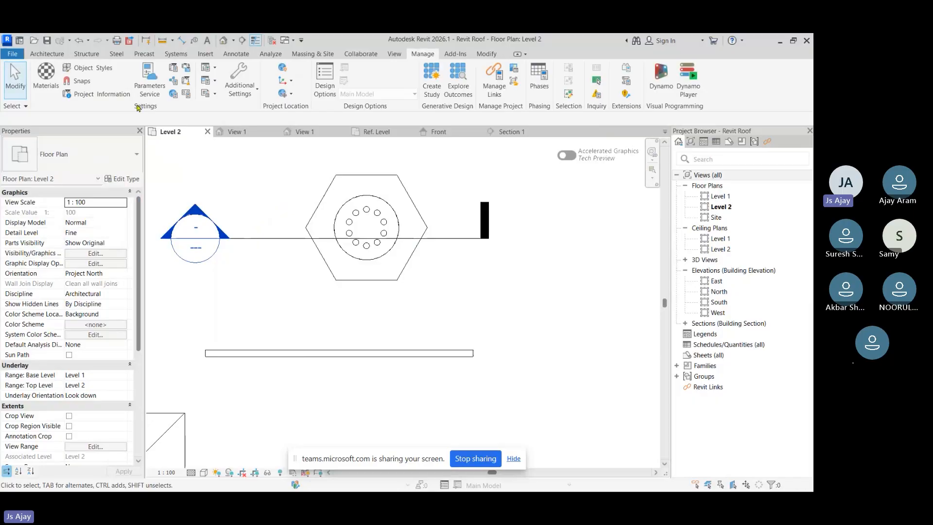
pyautogui.click(176, 71)
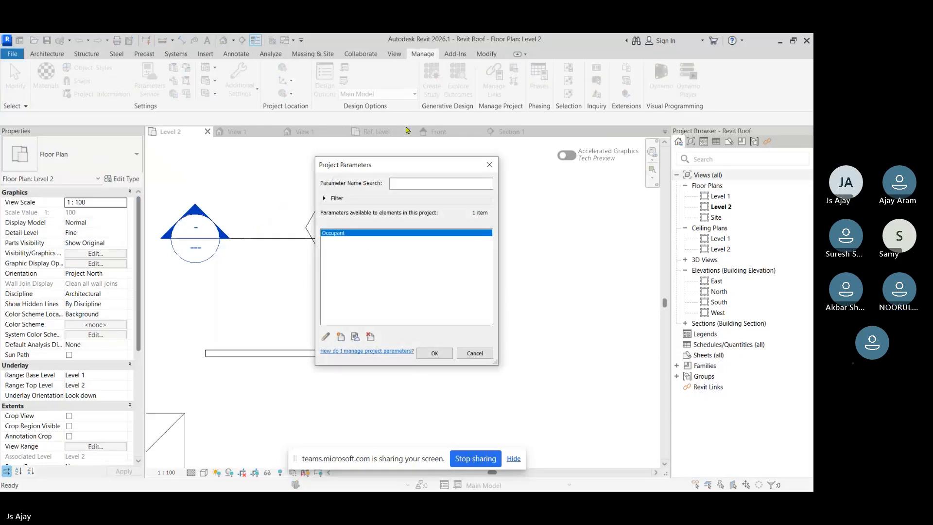
pyautogui.click(342, 336)
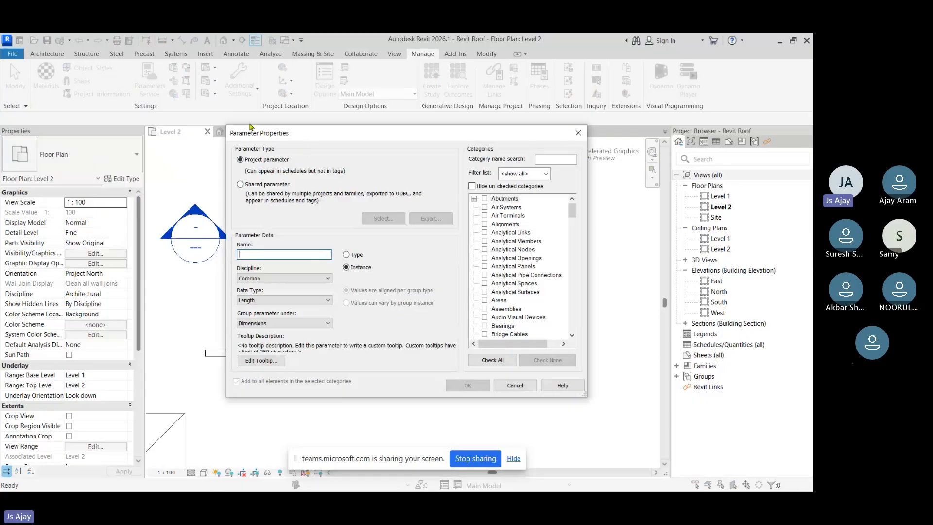
pyautogui.click(578, 133)
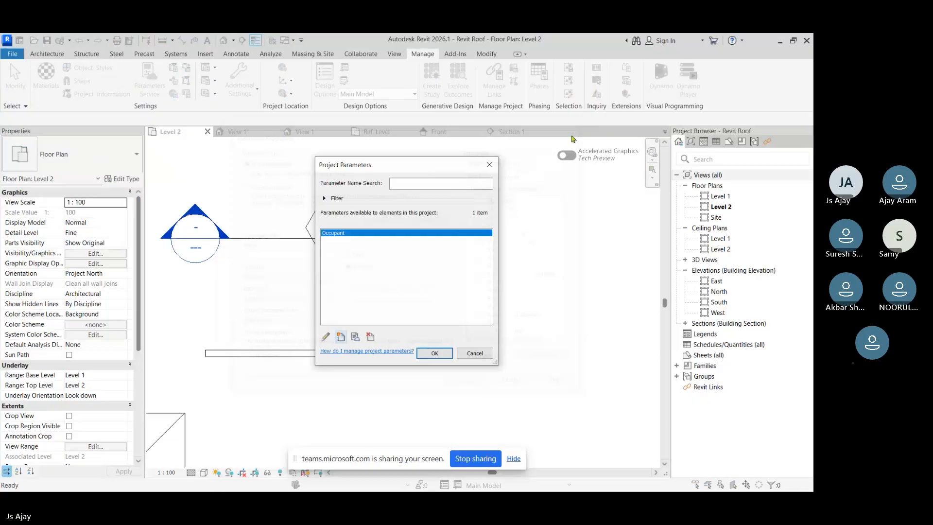
pyautogui.click(490, 164)
# Open the keyboard shortcut settings, search for "project" and select the Project Parameters command.
pyautogui.press('k')
pyautogui.press('s')
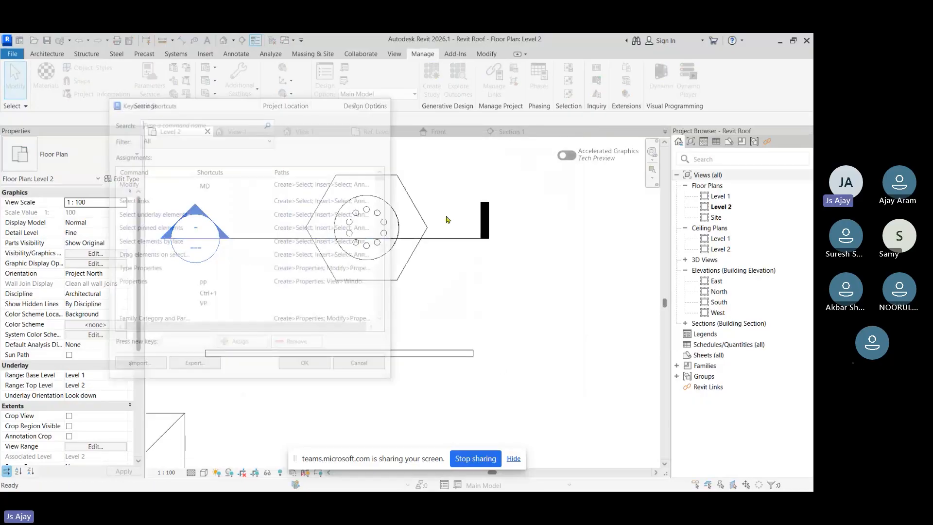
pyautogui.moveTo(250, 106); pyautogui.dragTo(361, 110)
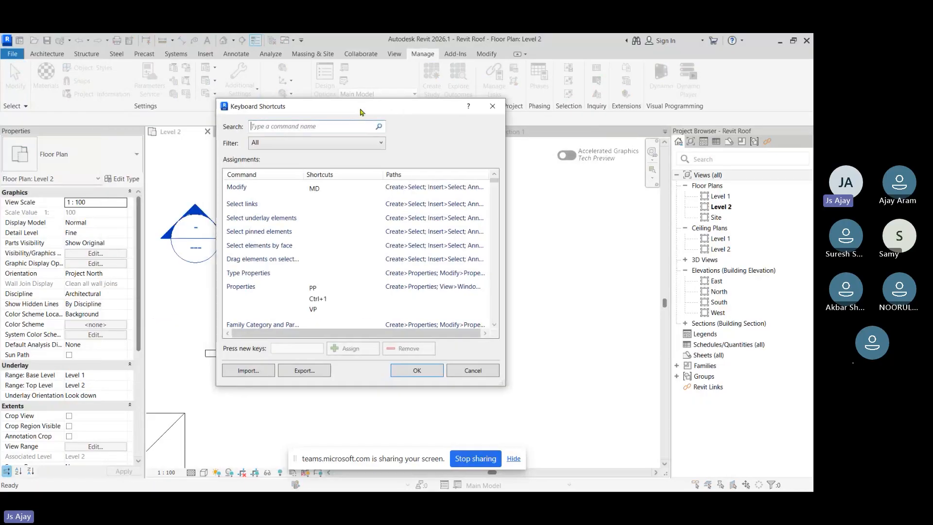
pyautogui.click(353, 127)
pyautogui.write('p')
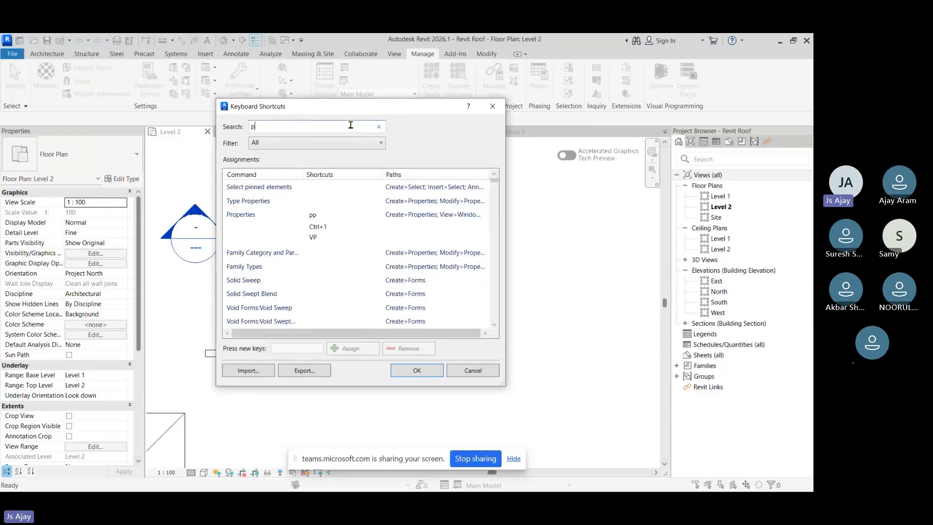
pyautogui.write('roject')
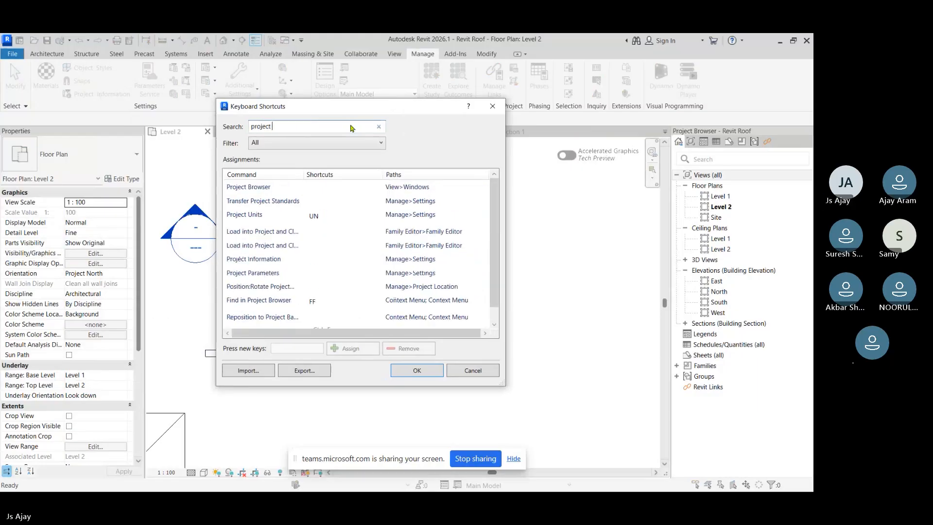
pyautogui.click(247, 273)
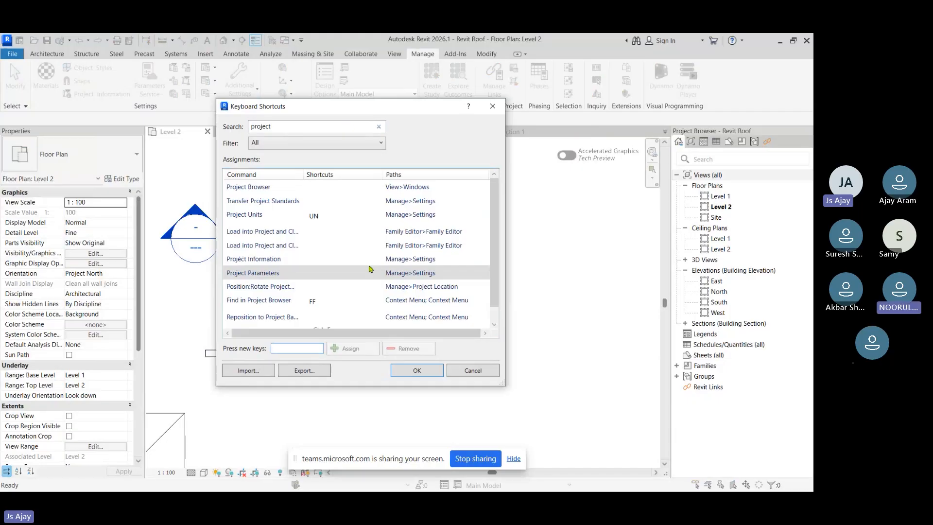
# Try Ctrl+1 as the shortcut for the Project Parameters command and remove the assignment again.
pyautogui.press('space')
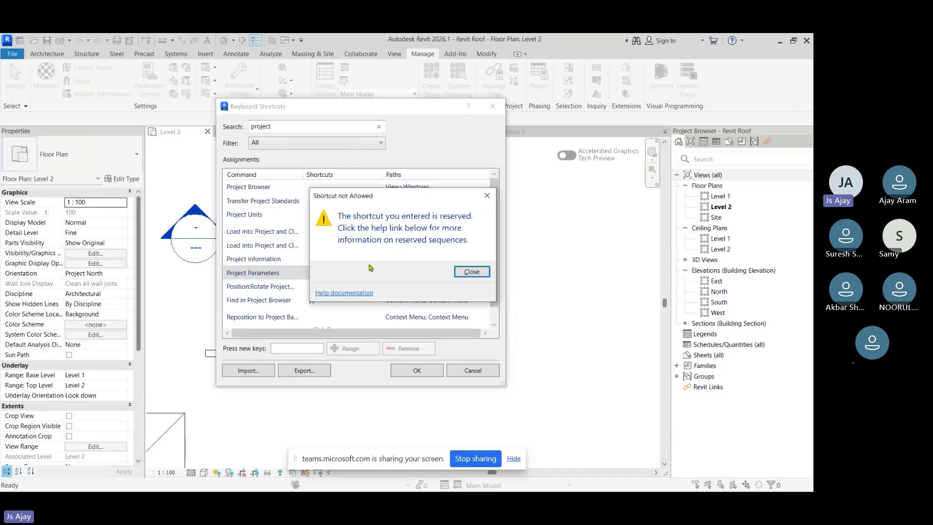
pyautogui.press('Return')
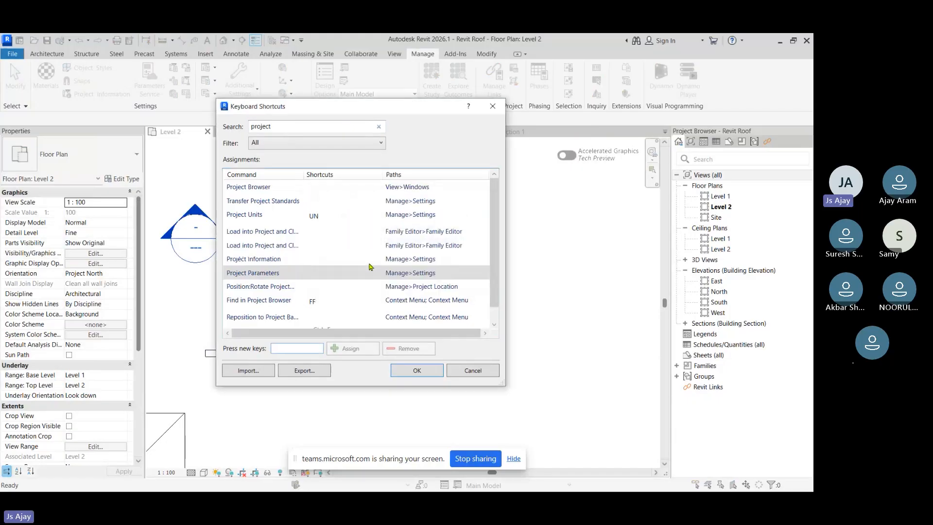
pyautogui.hotkey('ctrl', '1')
pyautogui.click(348, 347)
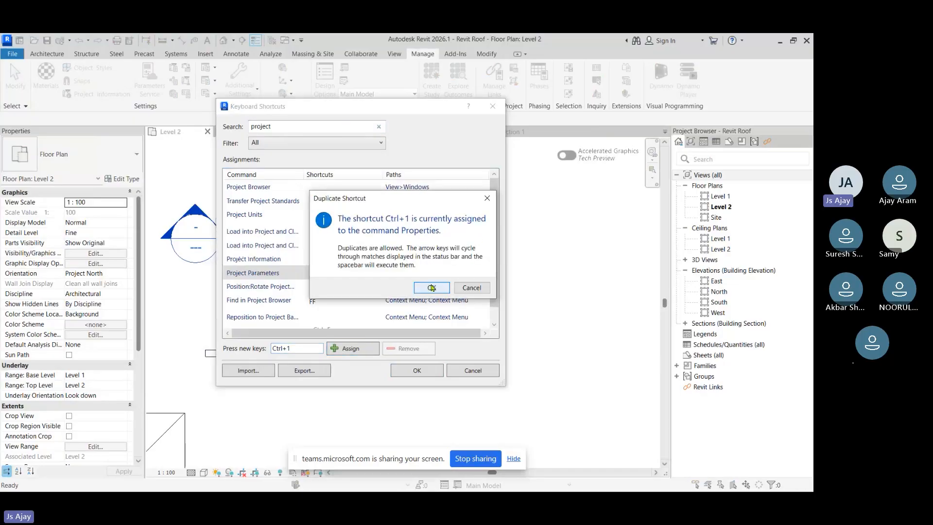
pyautogui.click(432, 288)
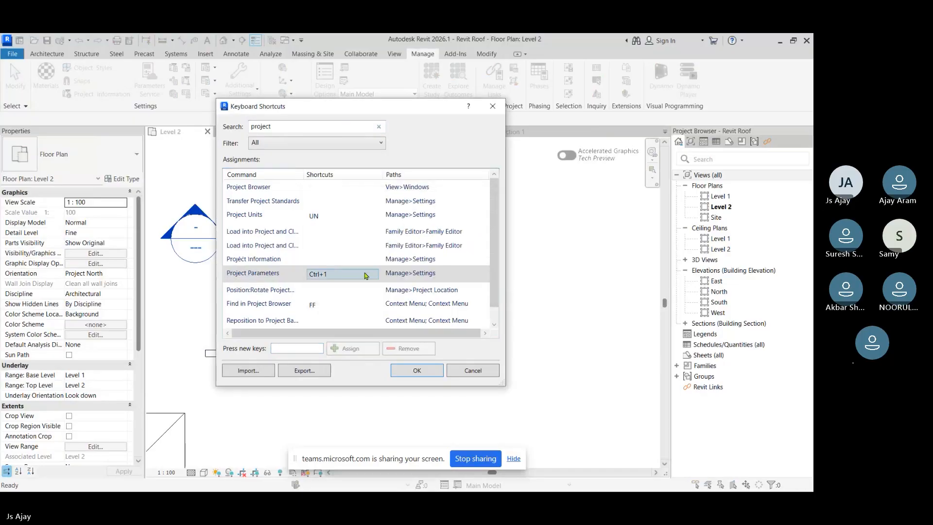
pyautogui.click(407, 348)
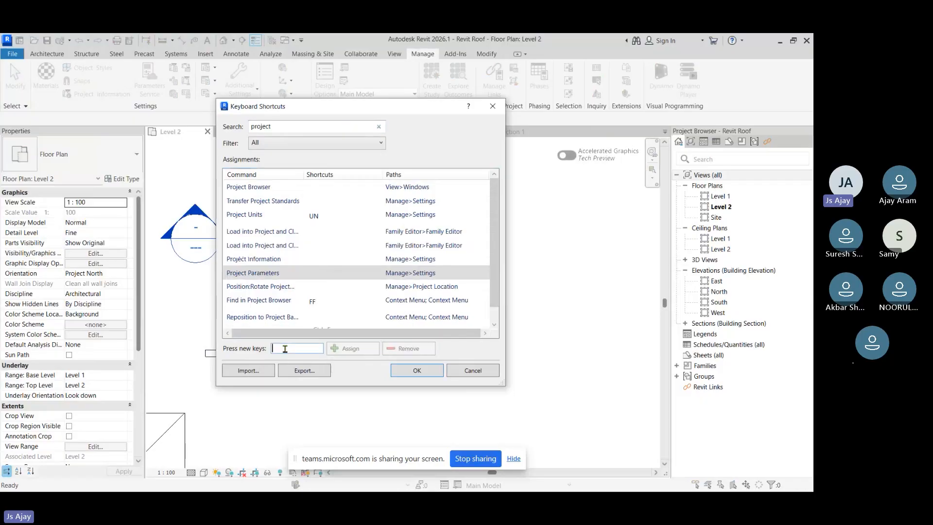
# Assign the shortcut PU to the Project Parameters command and save the shortcut settings.
pyautogui.click(275, 347)
pyautogui.write('PP')
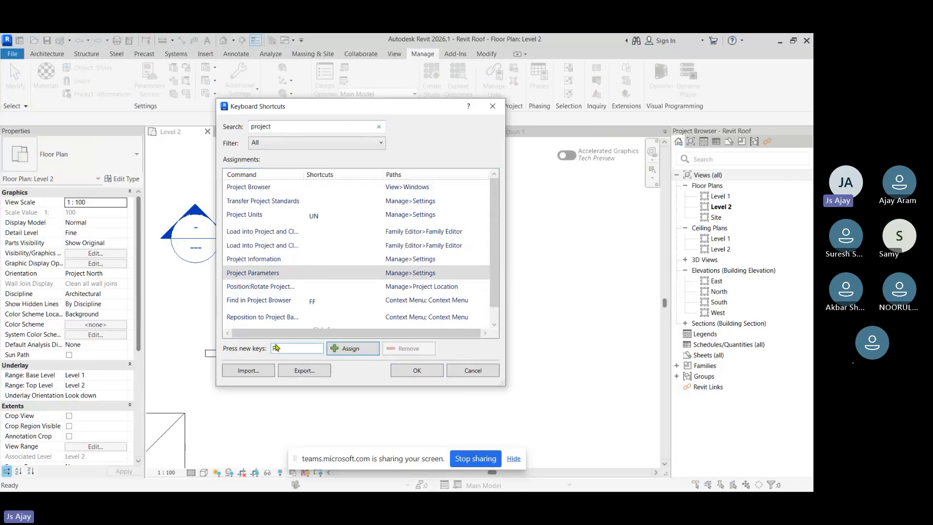
pyautogui.write('U')
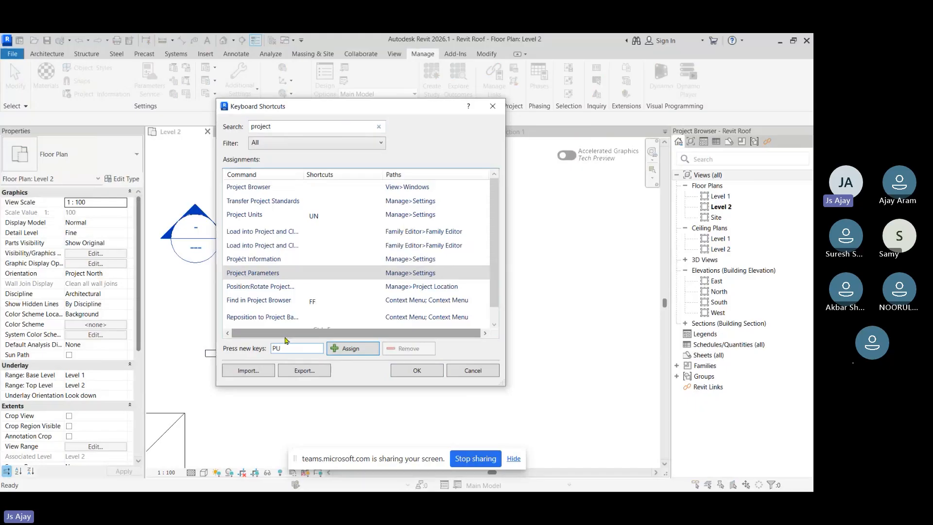
pyautogui.click(346, 348)
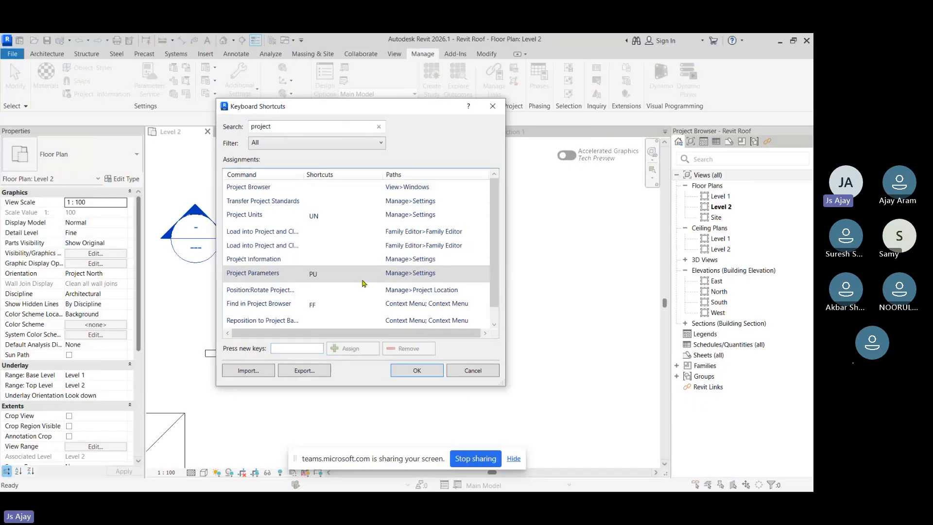
pyautogui.click(416, 371)
# Start a new project parameter named Width and review its available disciplines and data types, keeping Common and Length.
pyautogui.press('p')
pyautogui.press('p')
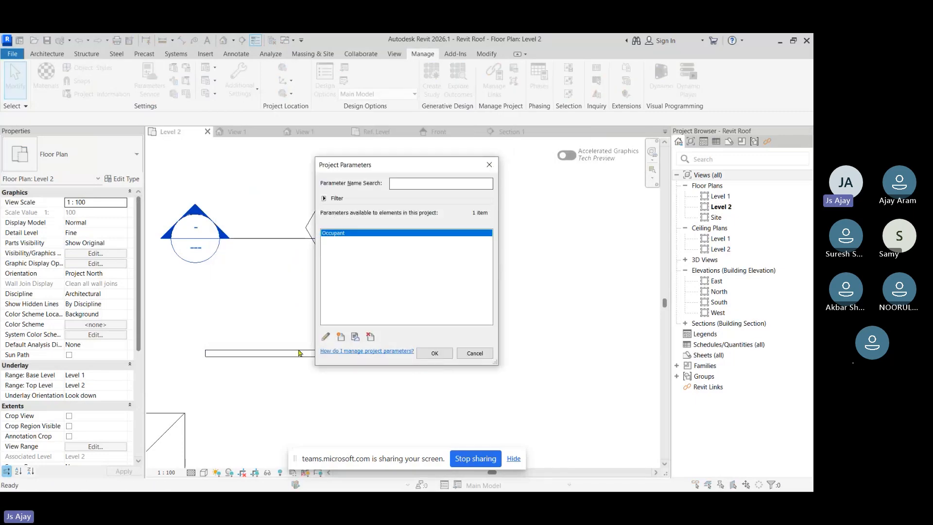
pyautogui.click(341, 338)
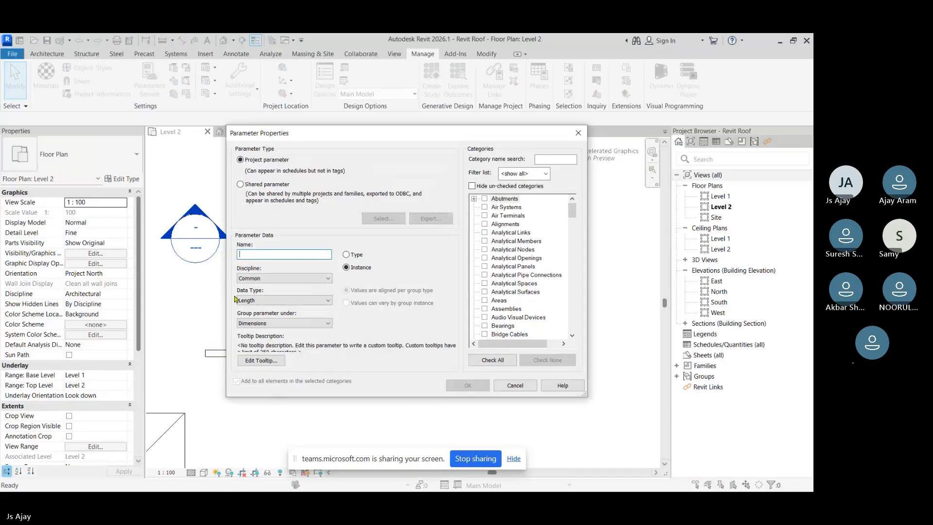
pyautogui.write('Width')
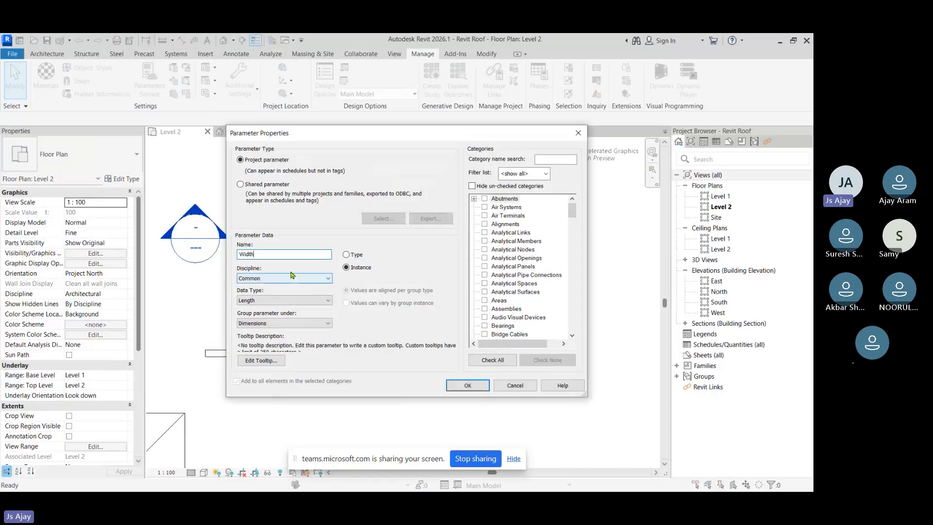
pyautogui.click(263, 279)
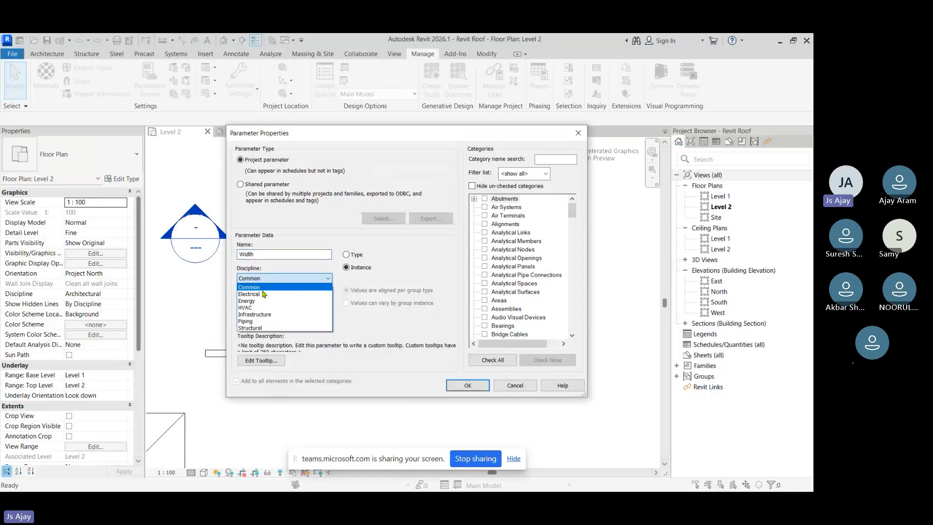
pyautogui.click(378, 289)
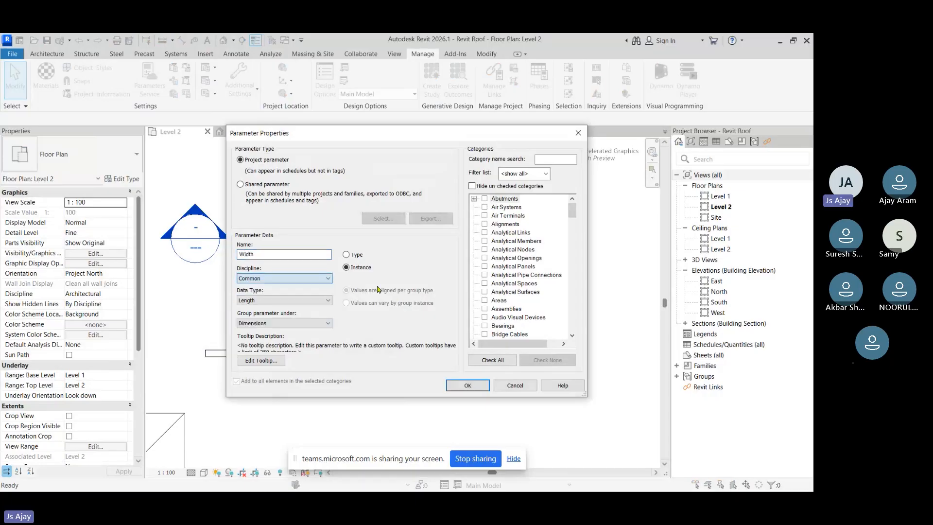
pyautogui.click(277, 301)
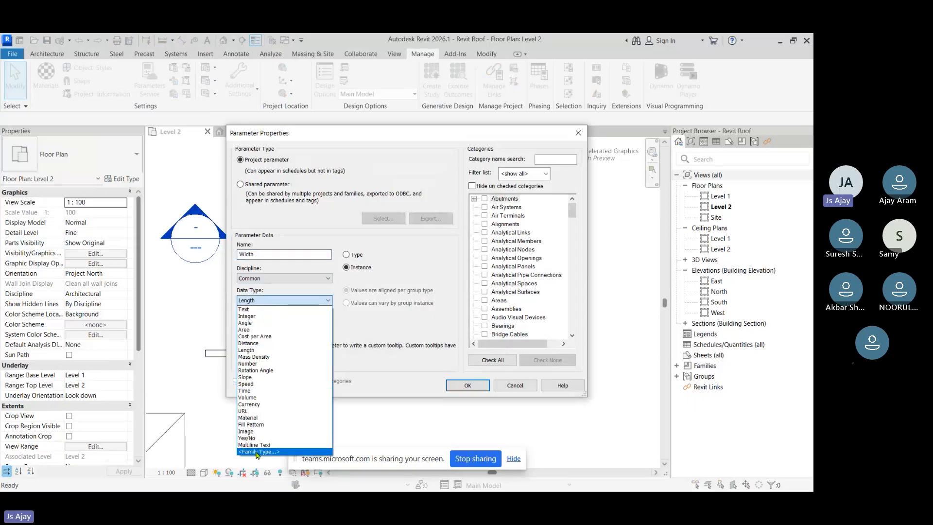
pyautogui.click(377, 318)
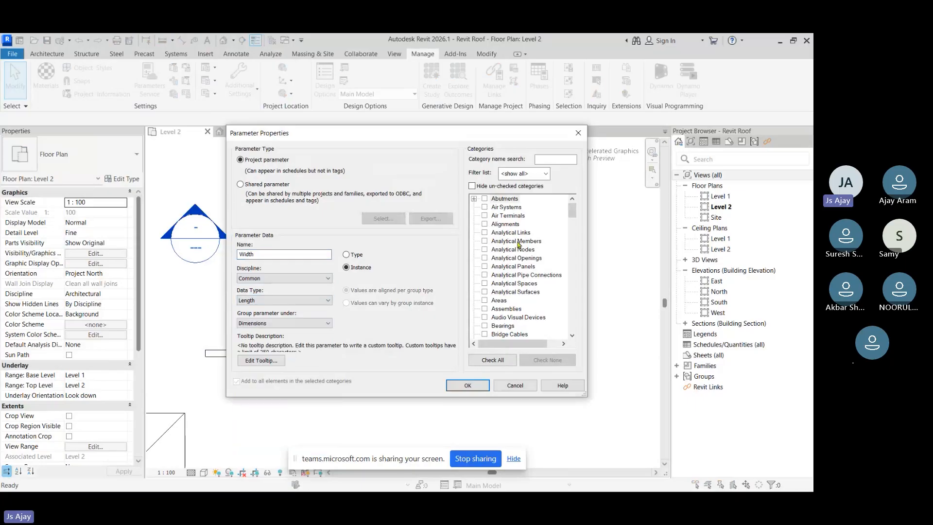
# Examine the category list and the Type and Instance options for the Width parameter, and discard the new parameter.
pyautogui.moveTo(572, 211); pyautogui.dragTo(570, 327)
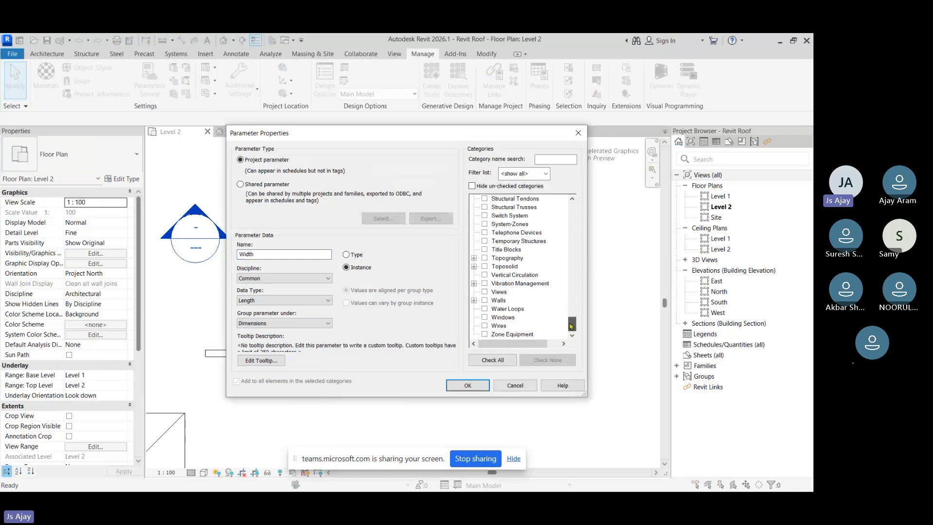
pyautogui.moveTo(570, 325); pyautogui.dragTo(568, 290)
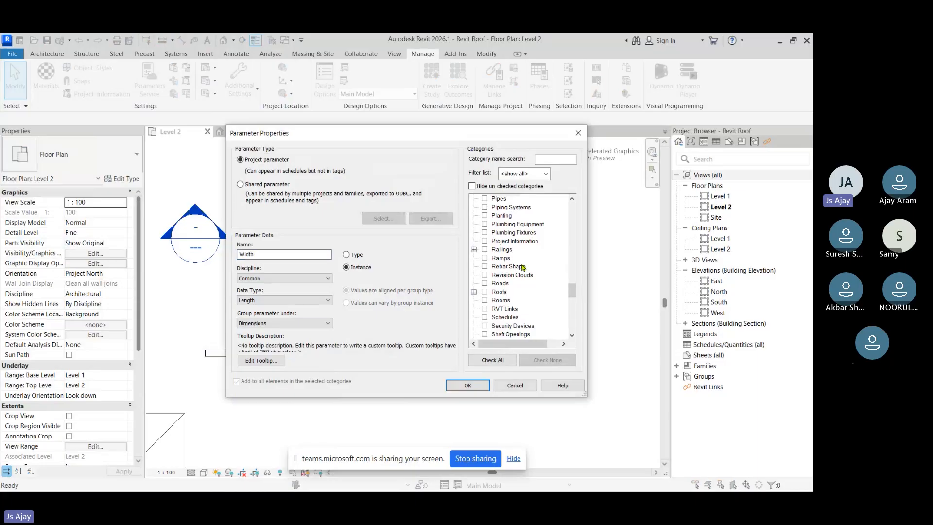
pyautogui.scroll(-1, 523, 267)
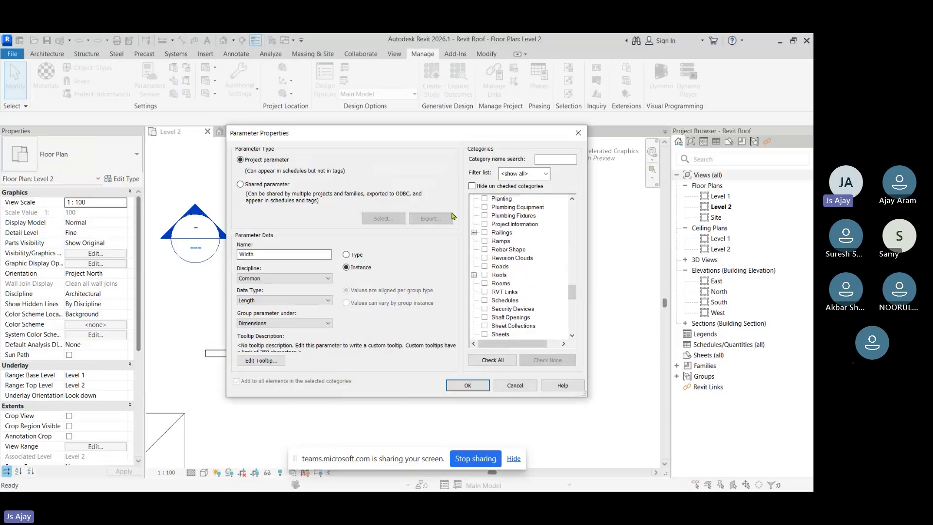
pyautogui.click(346, 254)
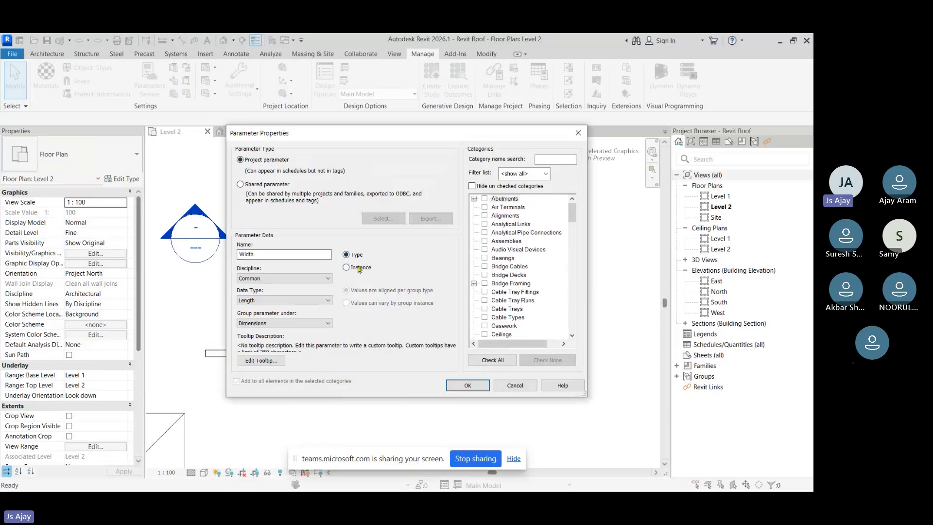
pyautogui.click(359, 267)
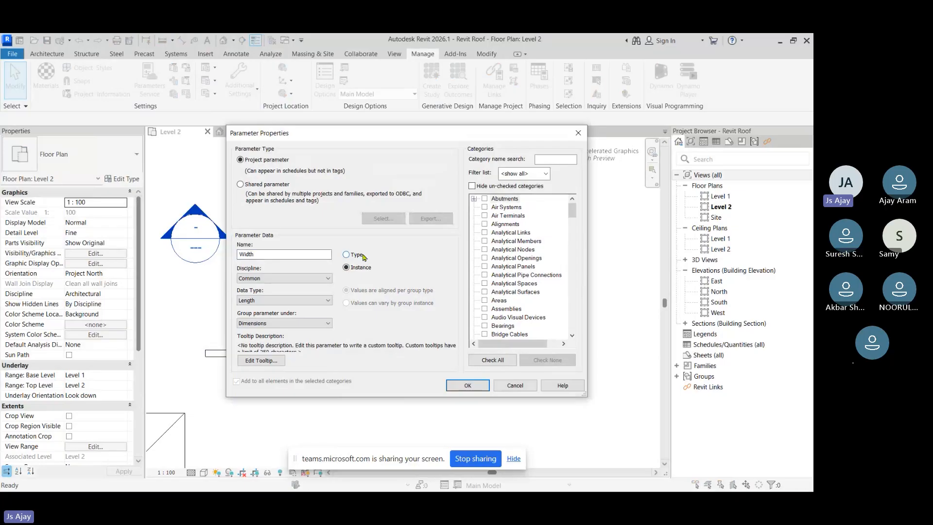
pyautogui.click(578, 133)
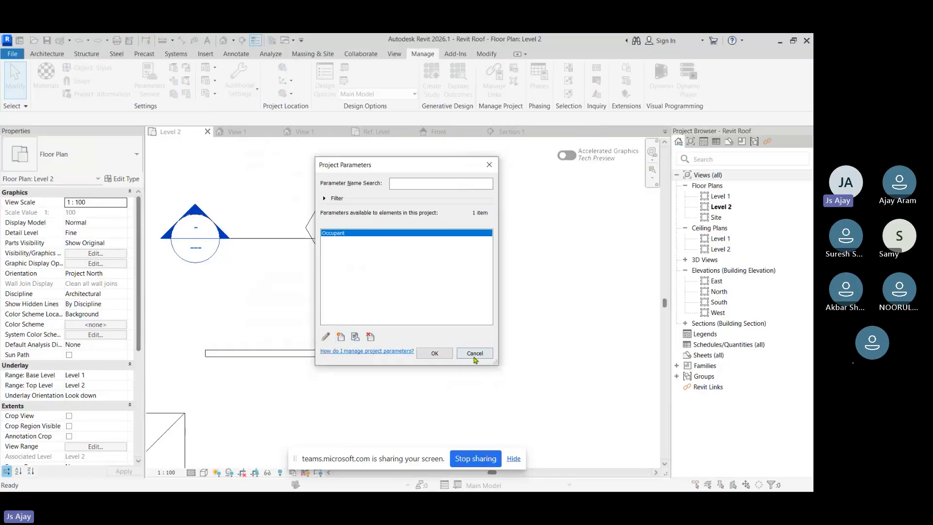
pyautogui.click(474, 354)
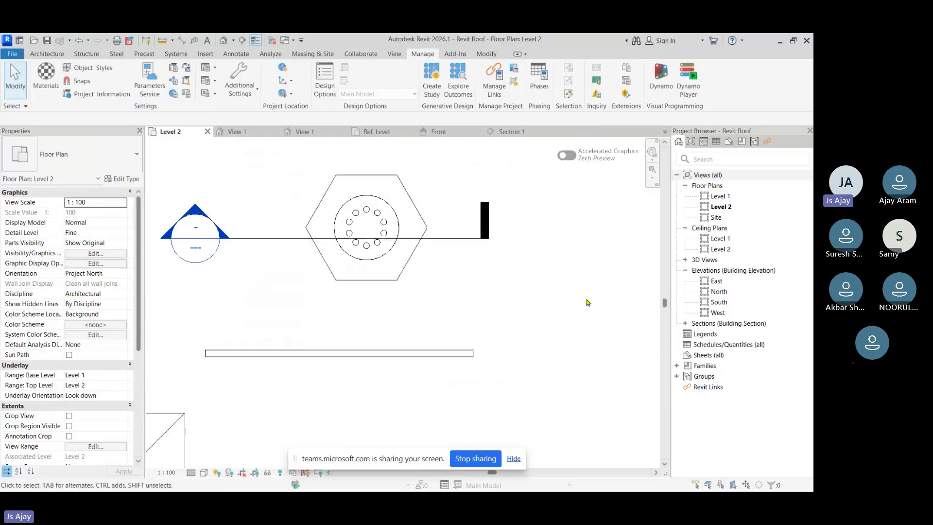
# Place an M_Desk 1525 x 762mm component in the empty area of the Level 2 plan, beyond the hexagonal object and section line.
pyautogui.click(47, 54)
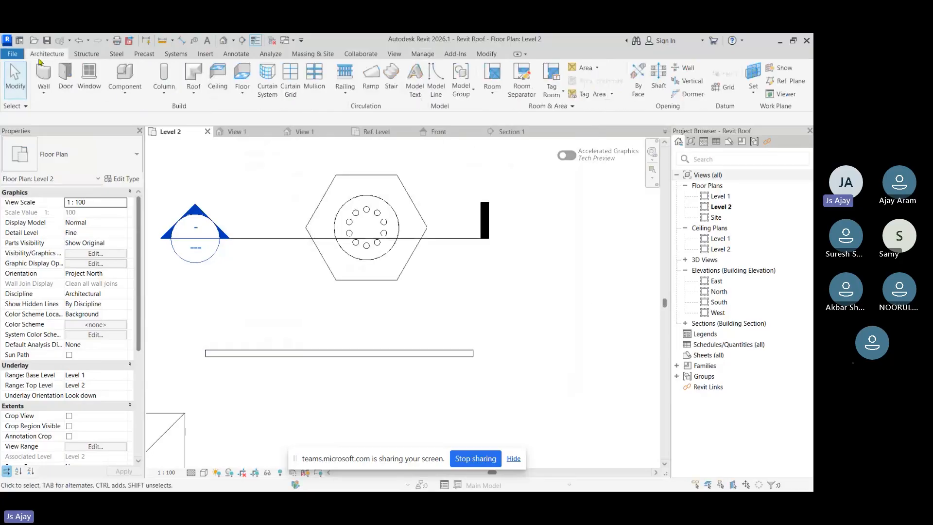
pyautogui.click(122, 76)
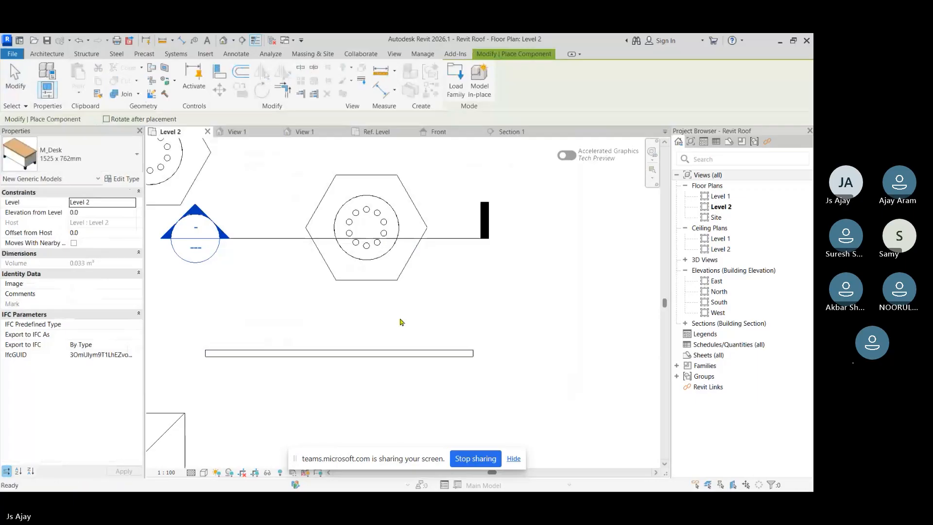
pyautogui.scroll(-3, 401, 322)
pyautogui.moveTo(524, 341); pyautogui.dragTo(320, 356, button='middle')
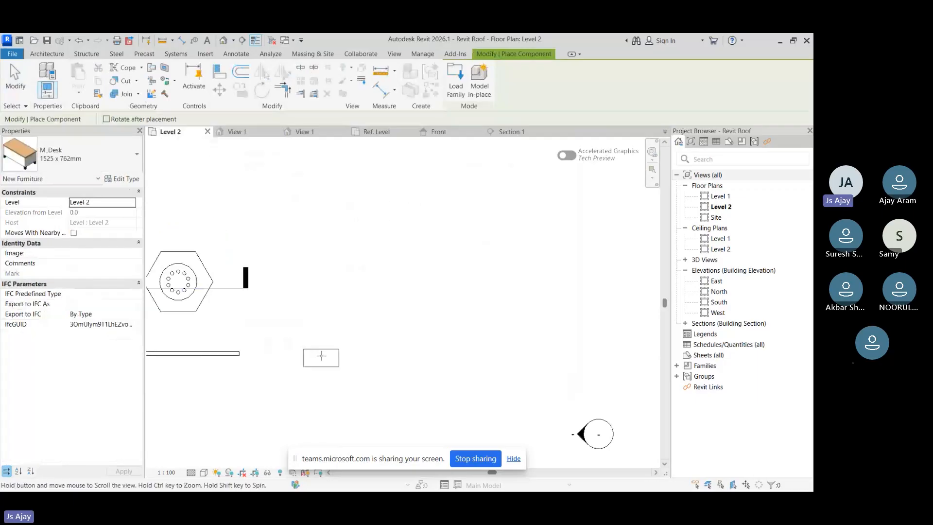
pyautogui.click(313, 331)
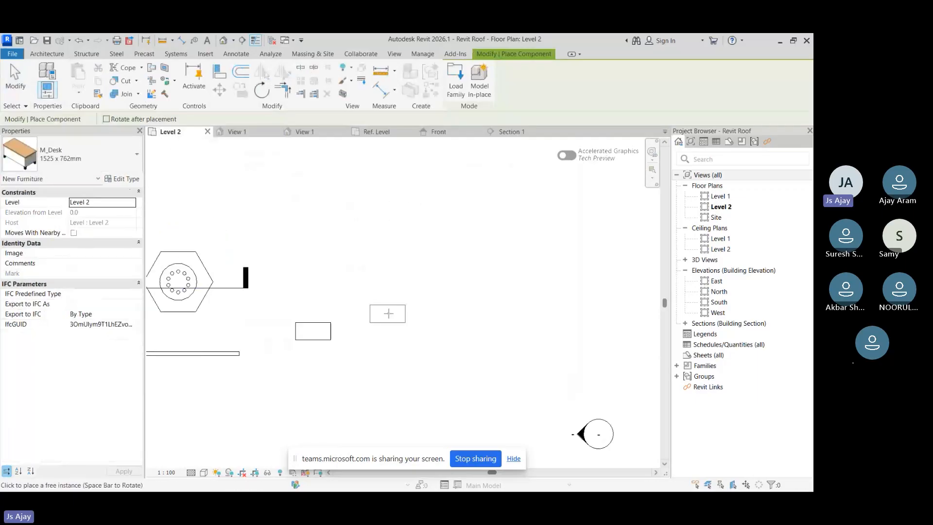
# End the component placement and isolate the placed desk in a 3D view with a selection box.
pyautogui.press('Escape')
pyautogui.click(296, 339)
pyautogui.click(343, 93)
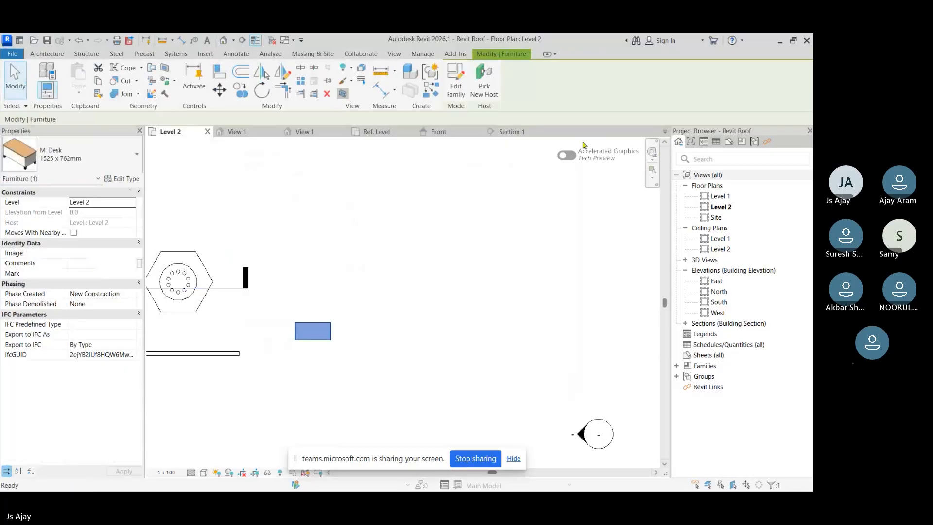
pyautogui.moveTo(624, 187); pyautogui.dragTo(612, 201)
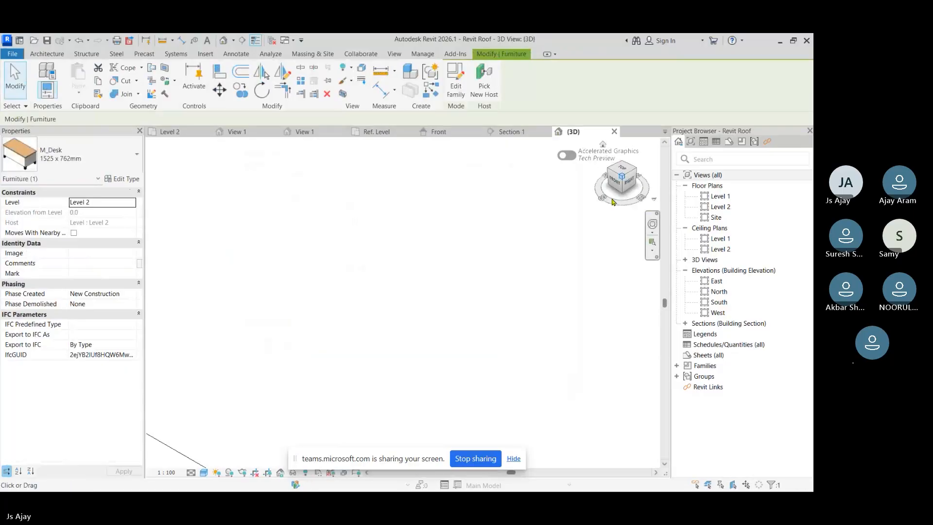
pyautogui.press('Escape')
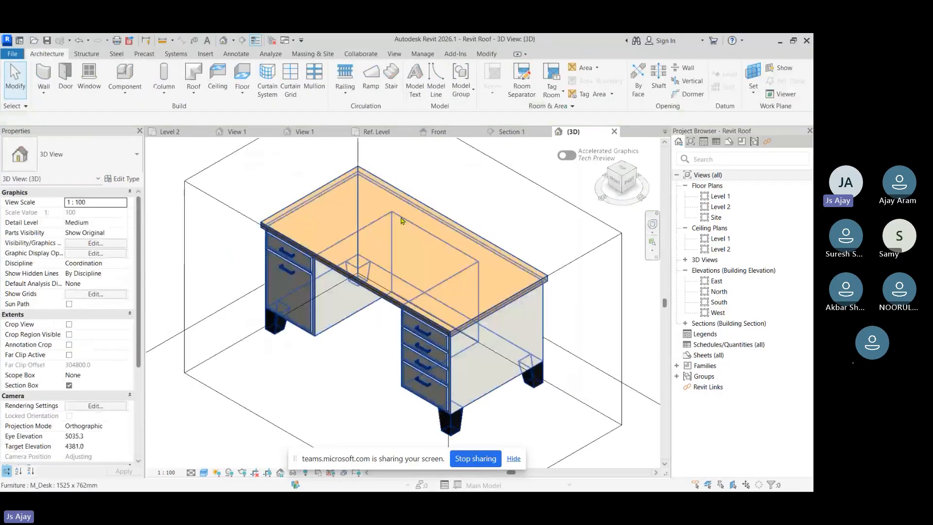
pyautogui.scroll(-2, 328, 197)
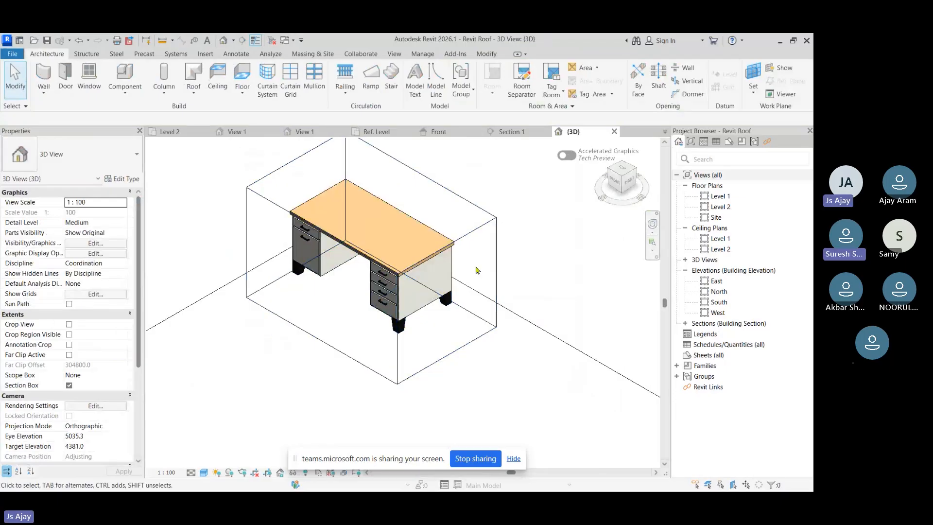
# Set the Width type parameter of the M_Desk 1525 x 762mm type to 1200 and apply it to the desk.
pyautogui.click(402, 241)
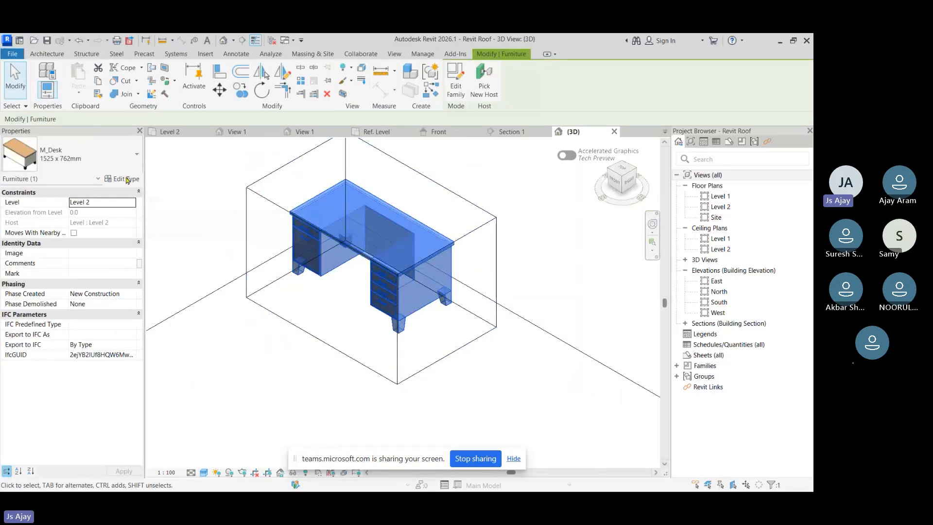
pyautogui.click(127, 180)
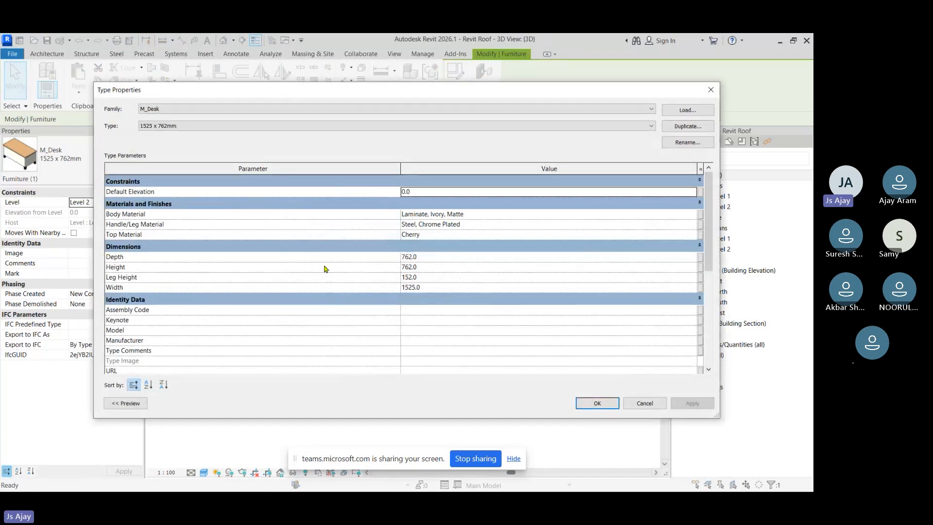
pyautogui.click(486, 285)
pyautogui.write('1200')
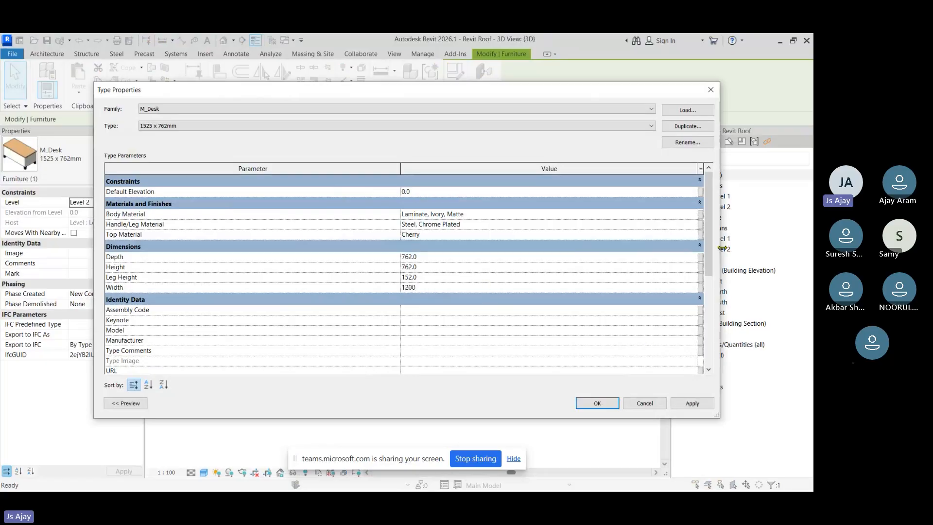
pyautogui.moveTo(719, 260); pyautogui.dragTo(444, 257)
pyautogui.moveTo(311, 90); pyautogui.dragTo(138, 79)
pyautogui.click(244, 393)
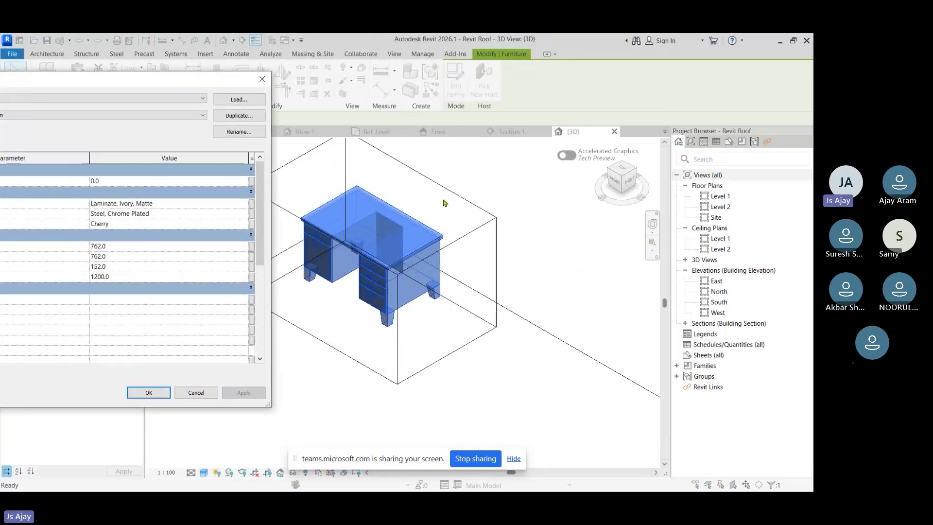
pyautogui.click(149, 393)
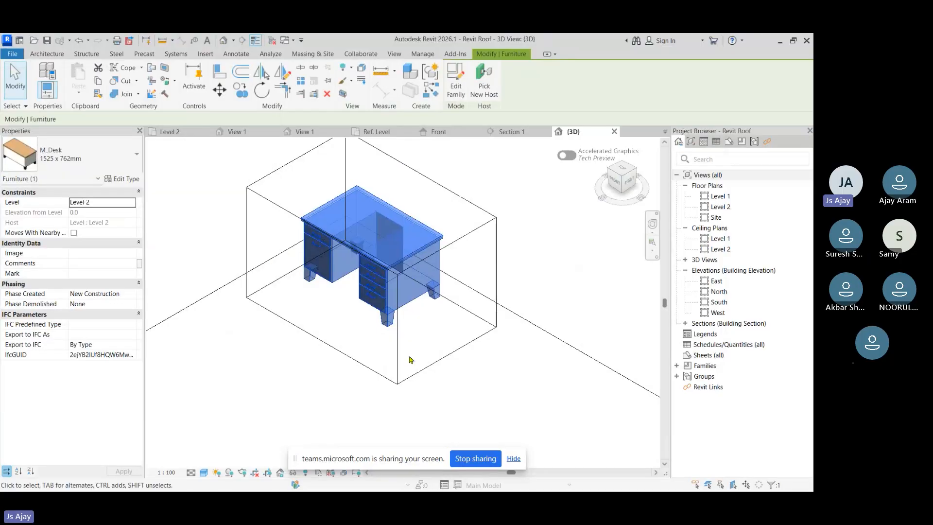
# Review the desk's type dimensions, open the M_Desk family for editing and return to the project's 3D view.
pyautogui.keyDown('shift'); pyautogui.moveTo(410, 359); pyautogui.dragTo(503, 248, button='middle'); pyautogui.keyUp('shift')
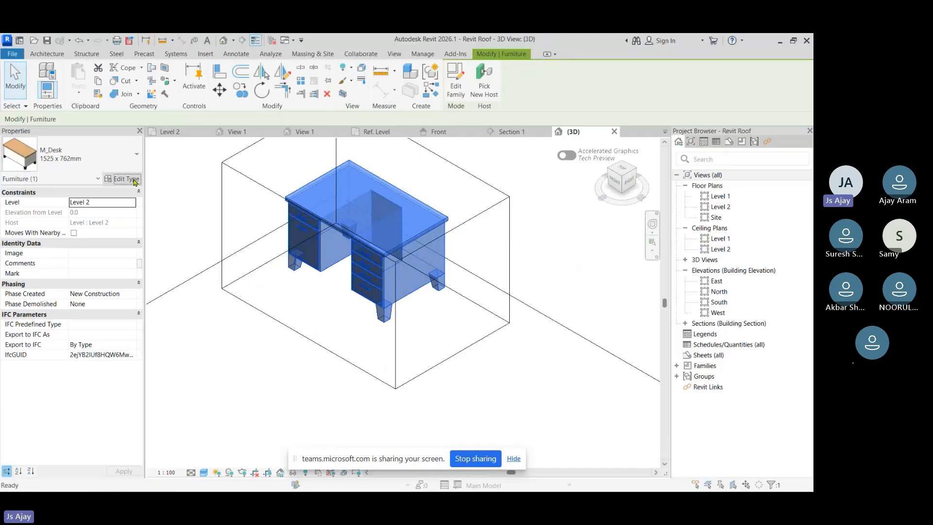
pyautogui.click(126, 179)
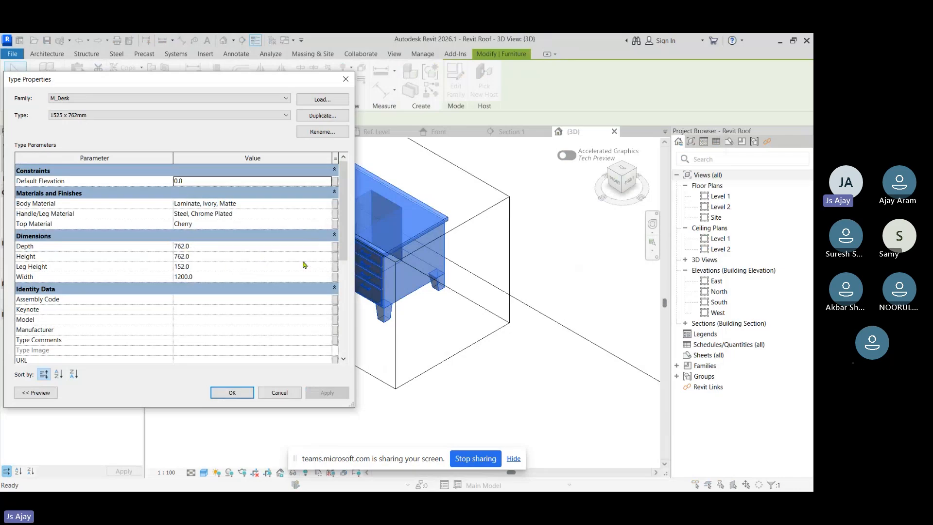
pyautogui.press('Escape')
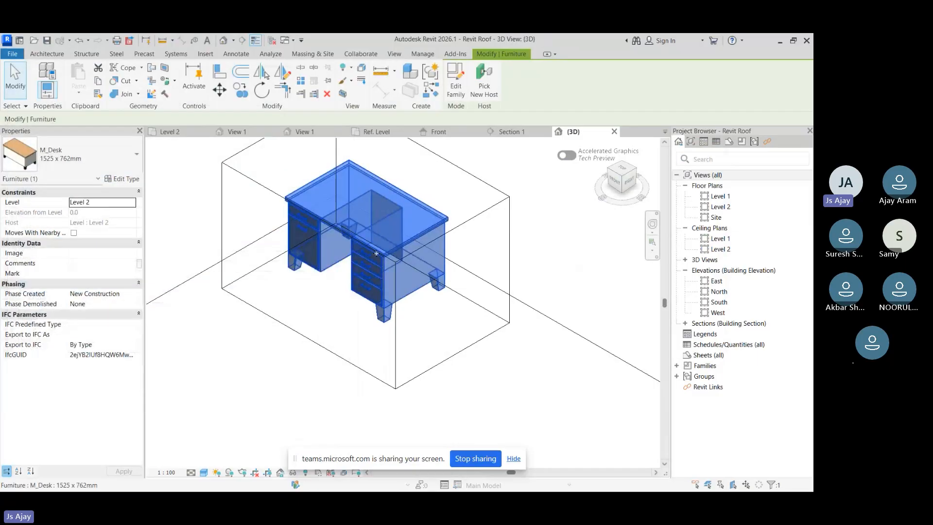
pyautogui.click(455, 81)
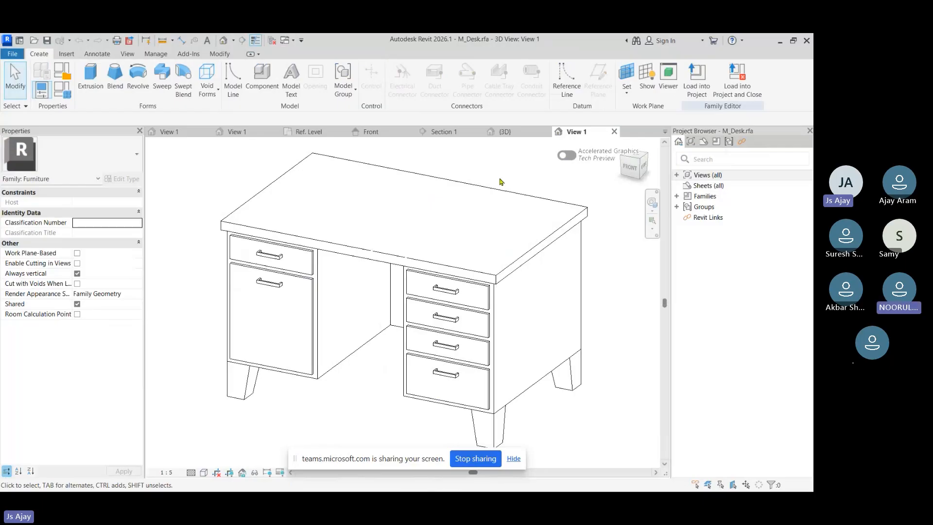
pyautogui.click(520, 134)
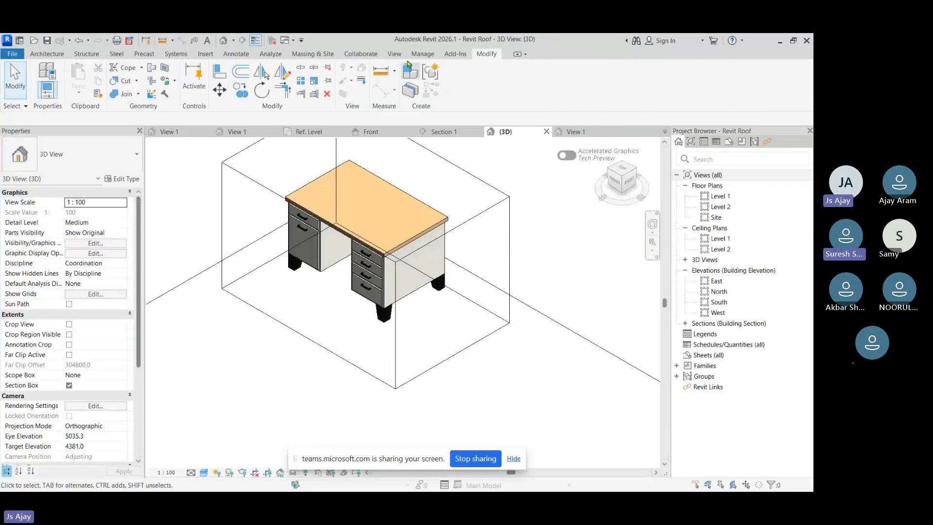
# Examine the Project Parameters list and its filters for parameter type, discipline and data type, and close the dialog.
pyautogui.click(423, 54)
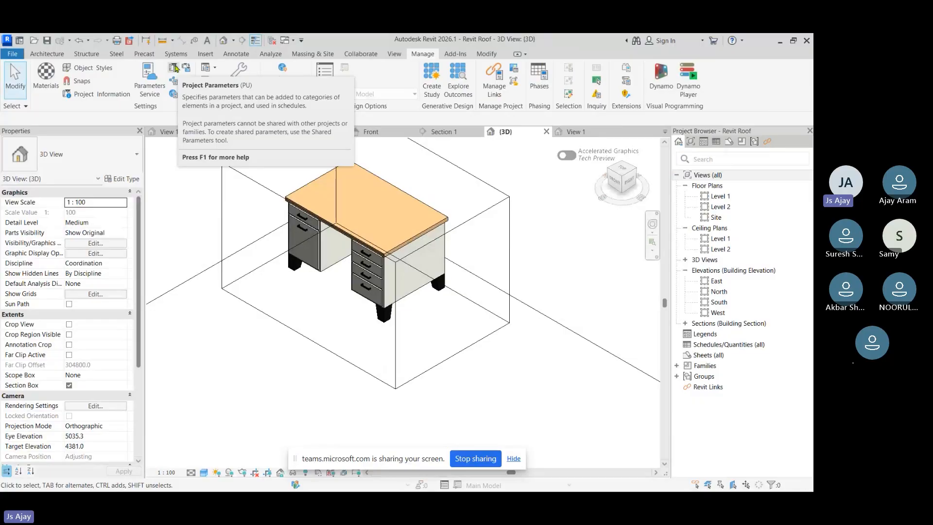
pyautogui.click(176, 68)
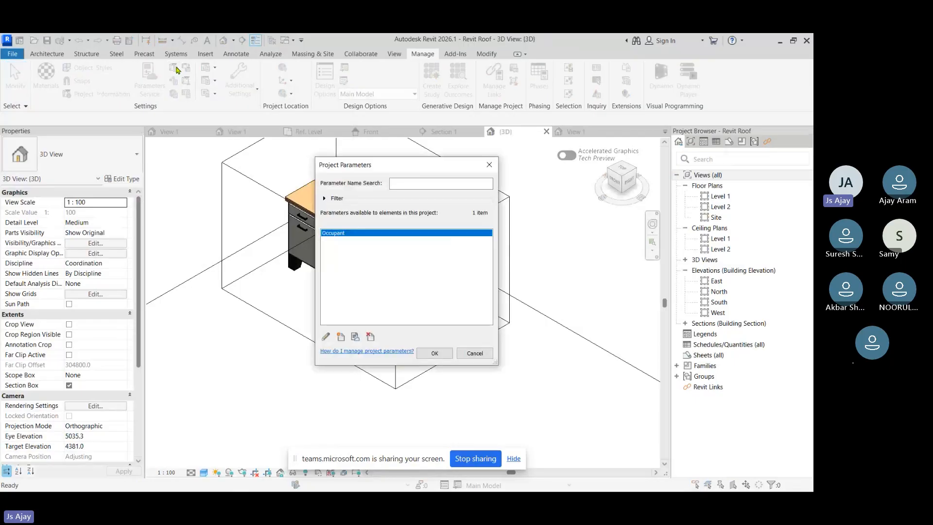
pyautogui.moveTo(389, 368); pyautogui.dragTo(389, 470)
pyautogui.moveTo(368, 158); pyautogui.dragTo(366, 107)
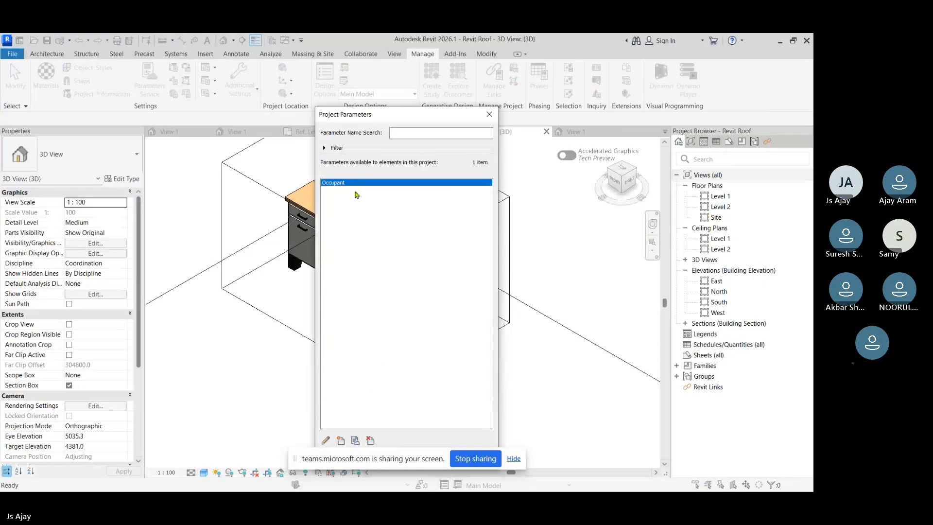
pyautogui.click(324, 147)
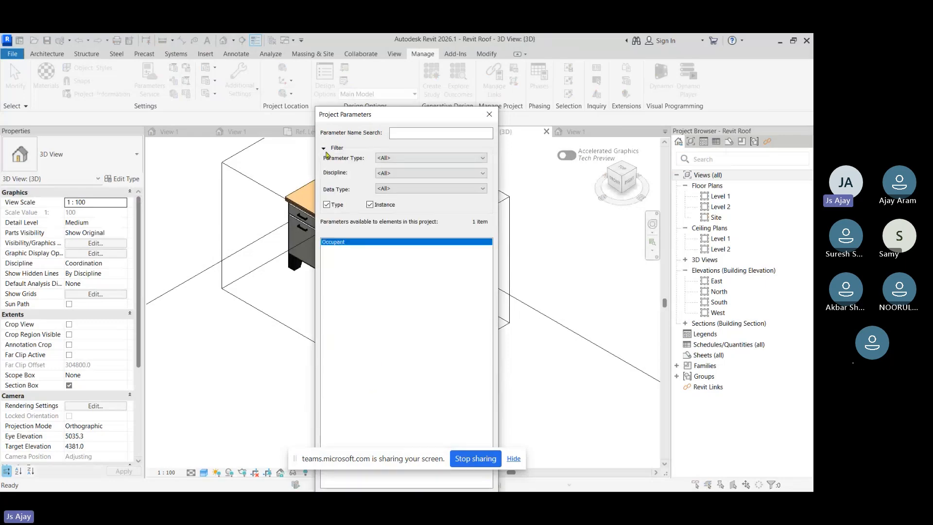
pyautogui.click(426, 161)
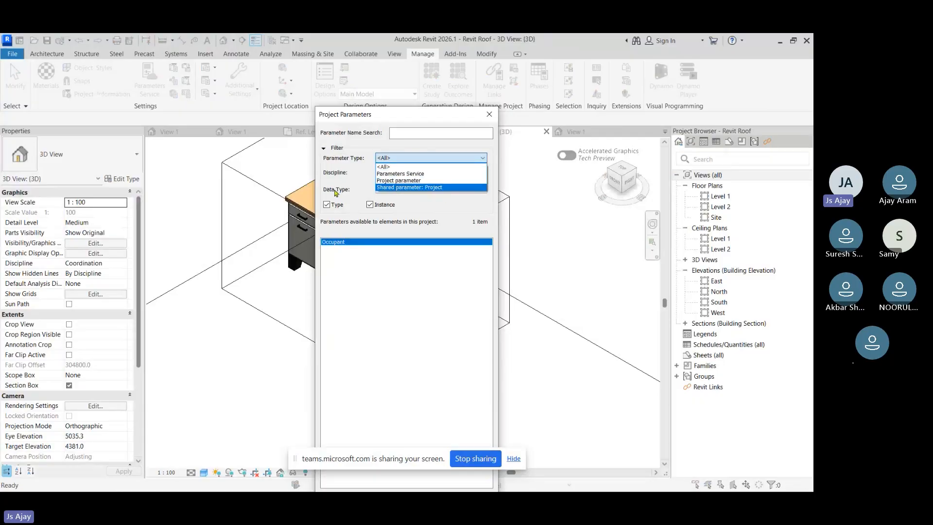
pyautogui.click(397, 205)
pyautogui.click(407, 176)
pyautogui.click(406, 176)
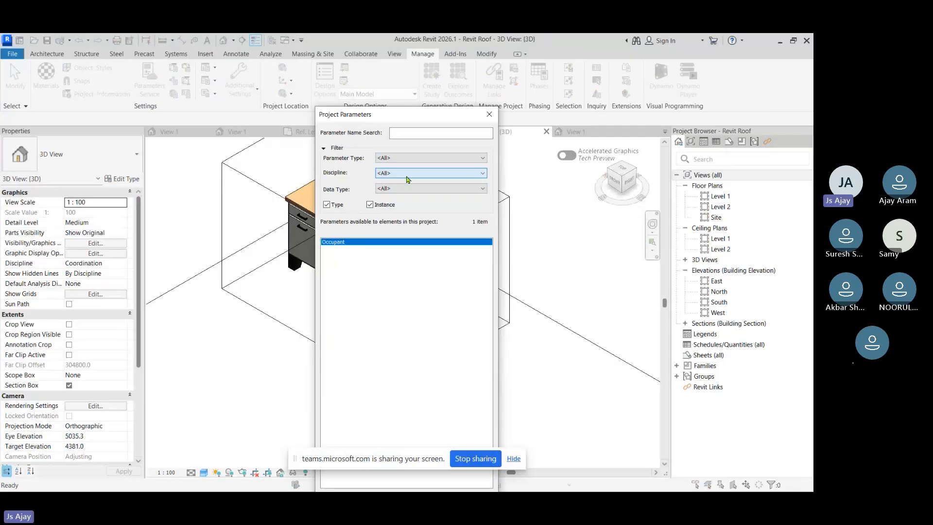
pyautogui.click(406, 189)
pyautogui.click(321, 176)
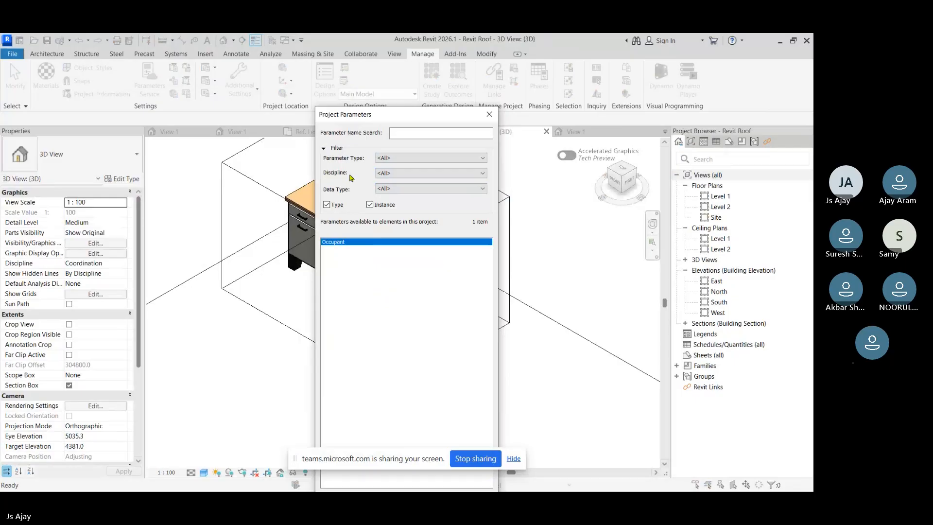
pyautogui.click(494, 117)
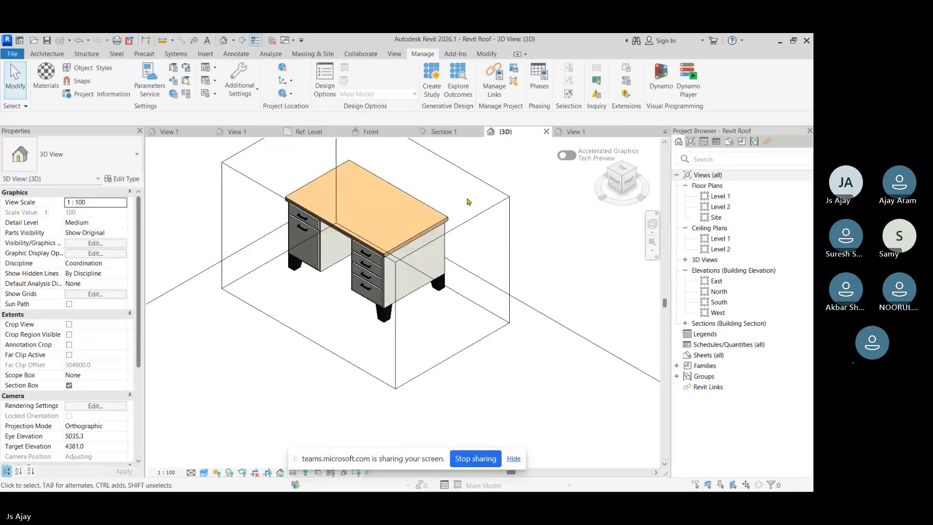
# Open the desk's family for editing and display its Ground floor plan.
pyautogui.click(429, 212)
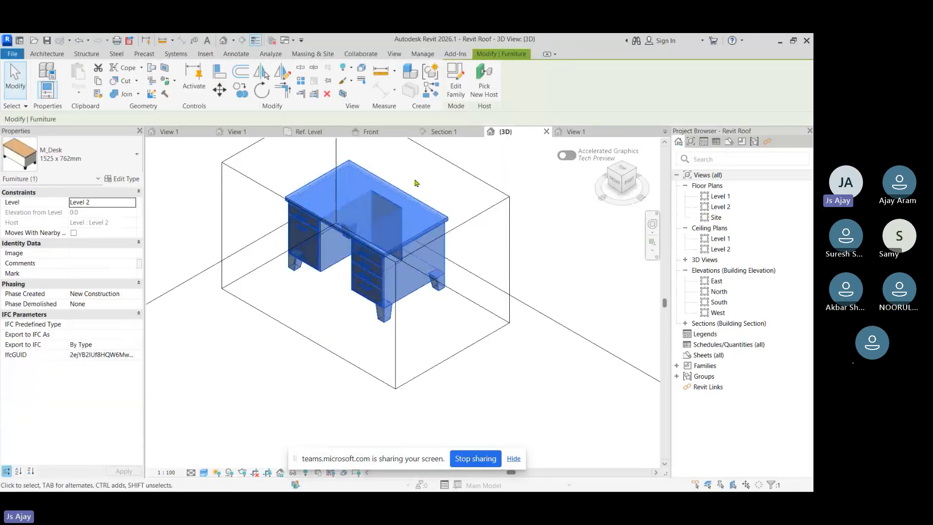
pyautogui.click(457, 80)
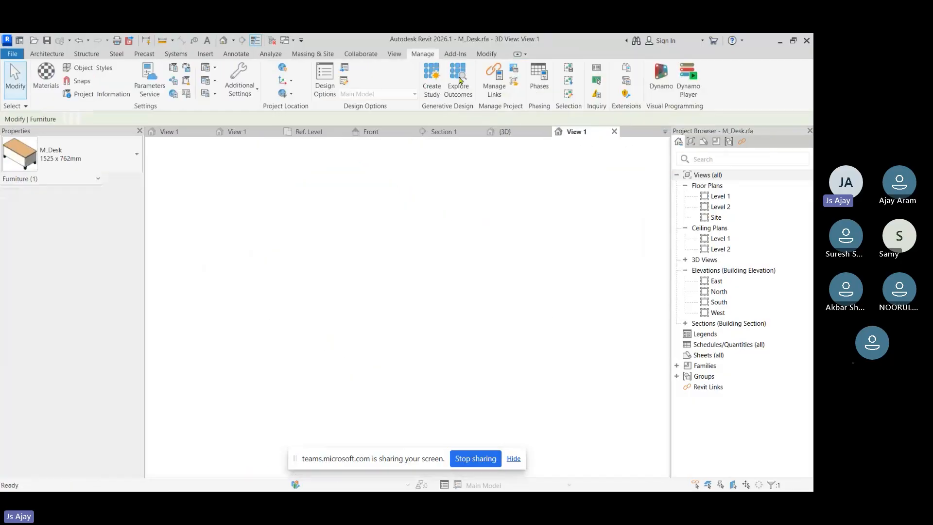
pyautogui.click(678, 176)
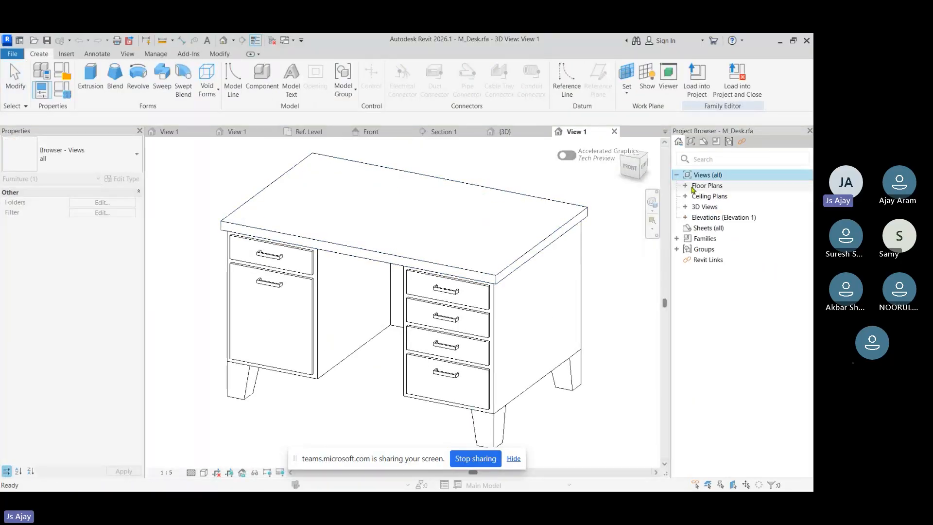
pyautogui.click(685, 186)
pyautogui.doubleClick(719, 196)
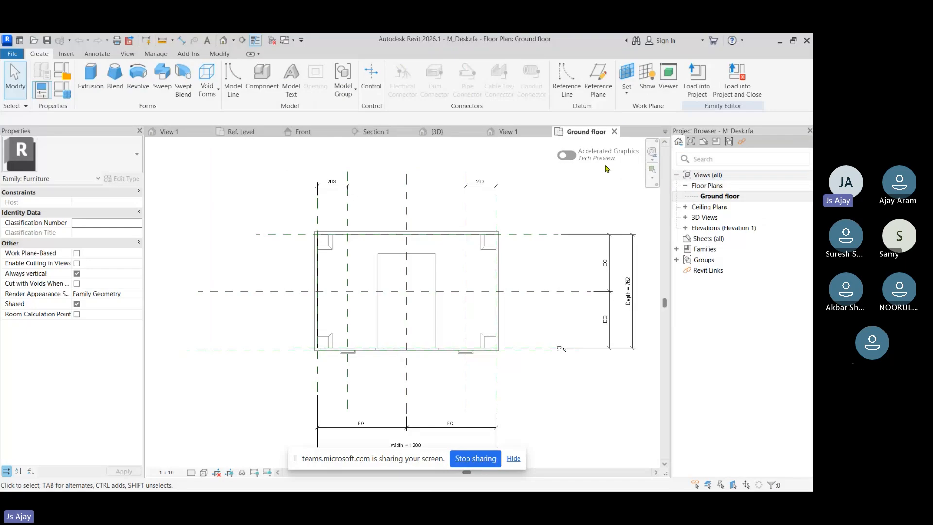
# Examine the overall Width dimension below the desk plan and the parameters available for its label.
pyautogui.scroll(-1, 300, 292)
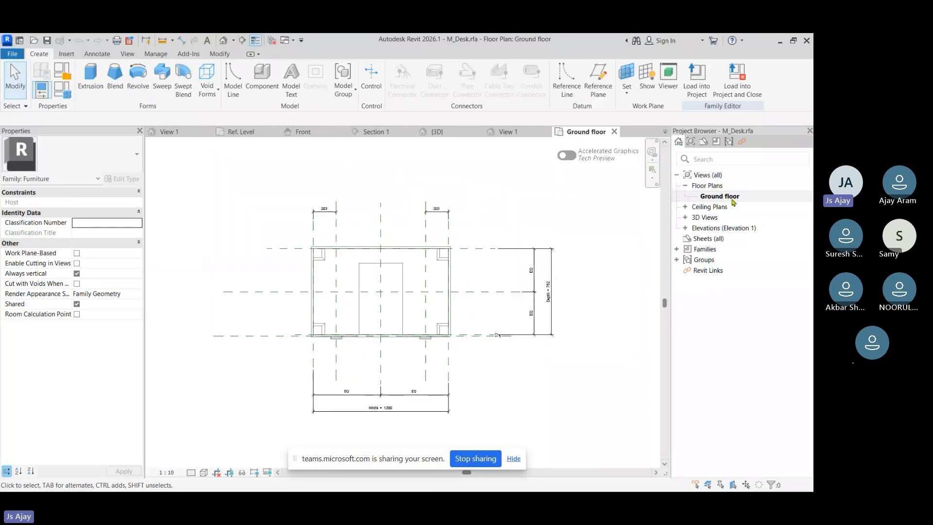
pyautogui.scroll(4, 349, 327)
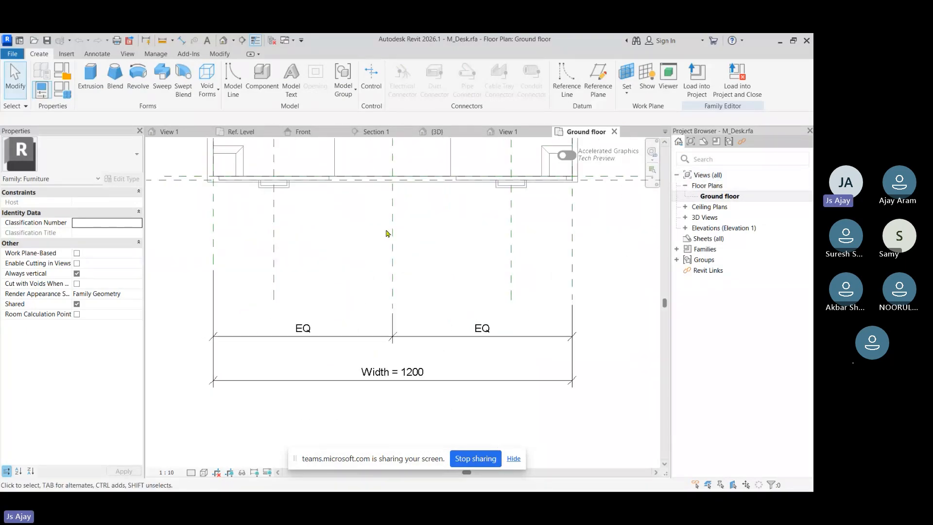
pyautogui.click(224, 385)
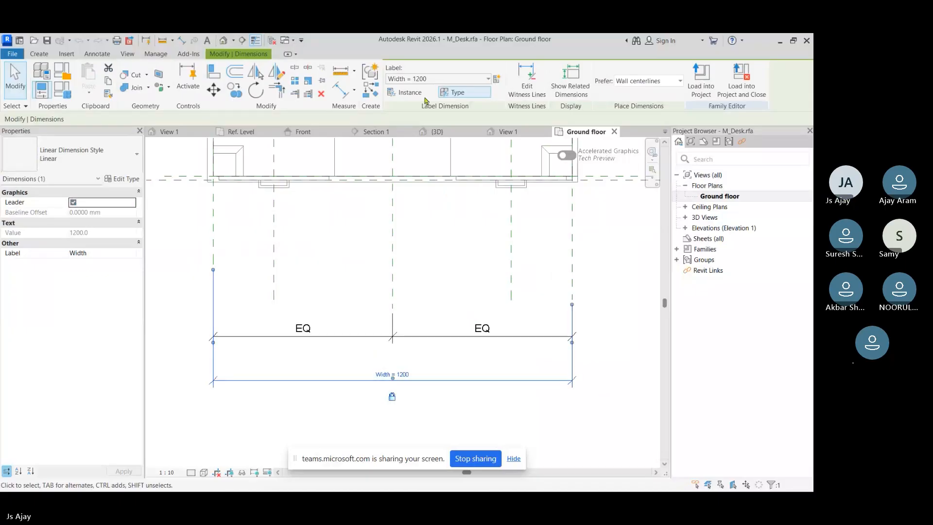
pyautogui.click(487, 78)
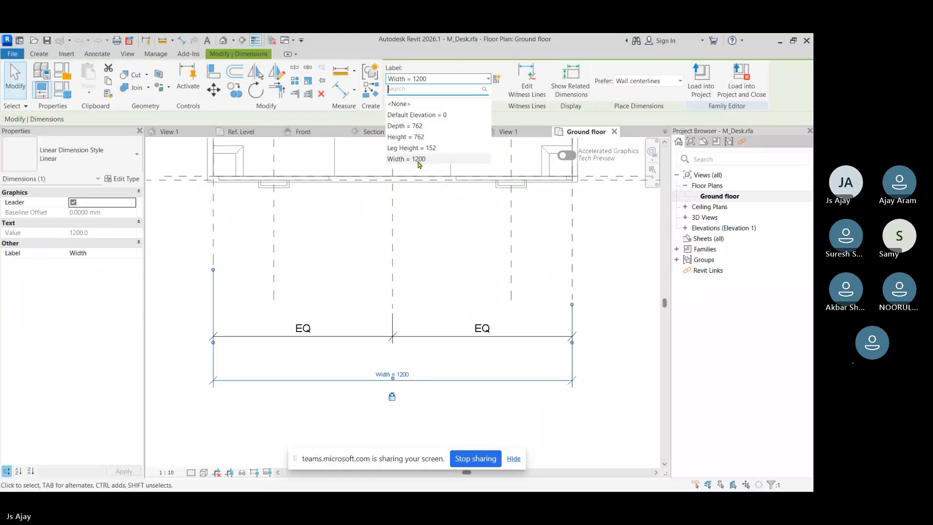
pyautogui.click(610, 258)
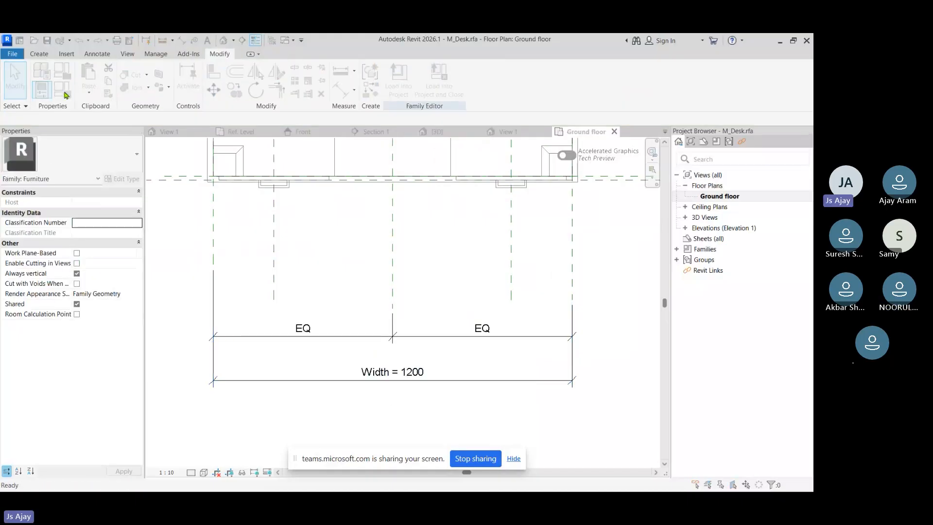
# Inspect the Depth parameter's properties in Family Types, including its Type and Instance options, and close both dialogs.
pyautogui.click(65, 93)
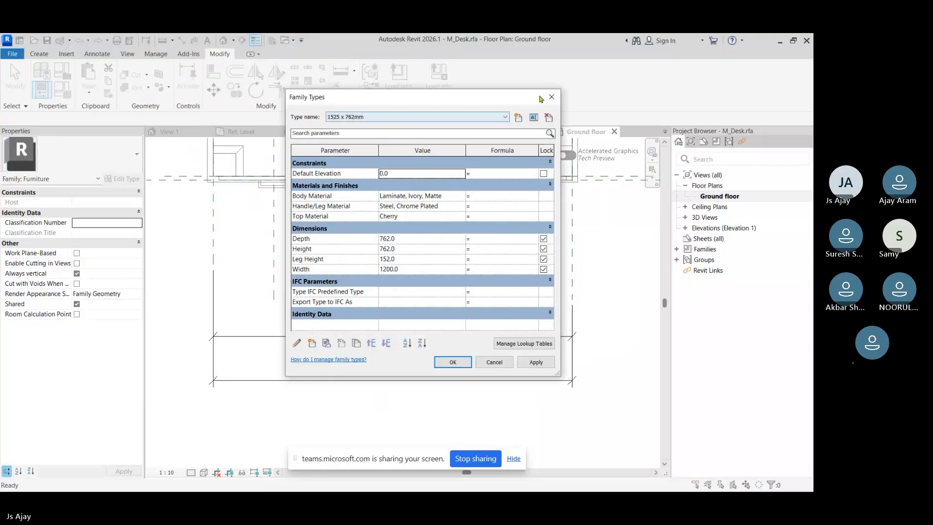
pyautogui.click(317, 240)
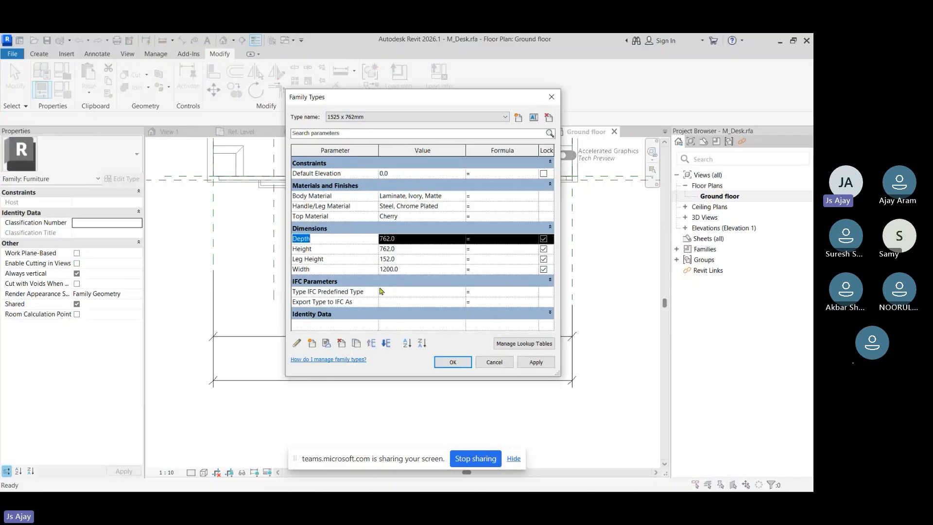
pyautogui.click(302, 343)
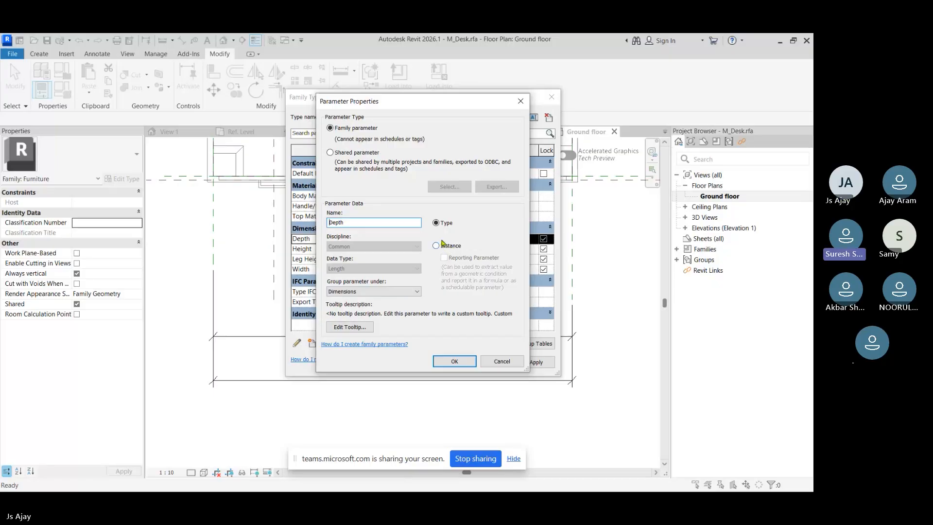
pyautogui.click(520, 102)
pyautogui.click(550, 98)
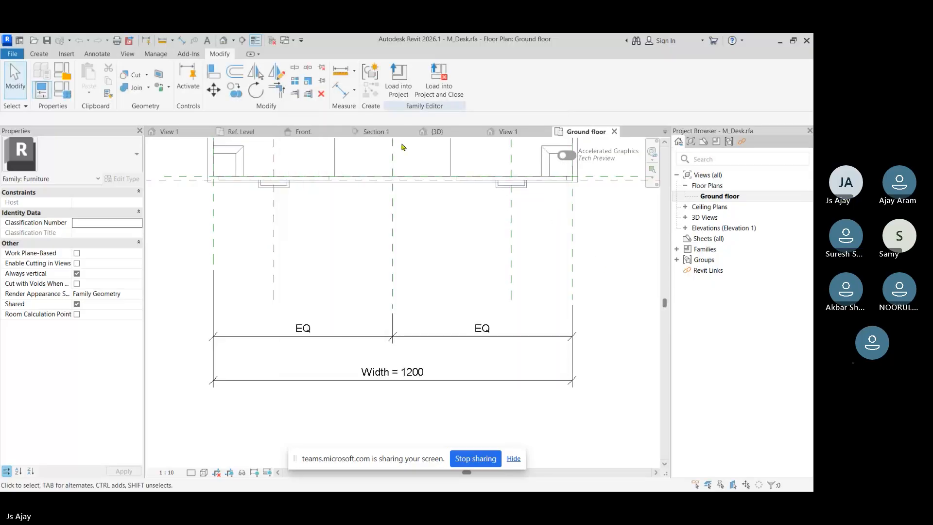
# Return to the Revit Roof project's Level 2 floor plan and select the placed desk.
pyautogui.click(665, 132)
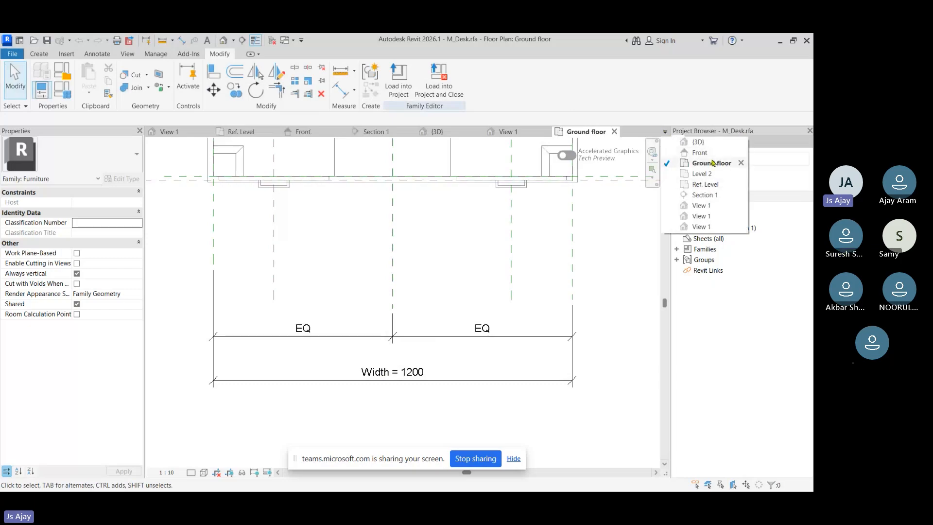
pyautogui.click(703, 173)
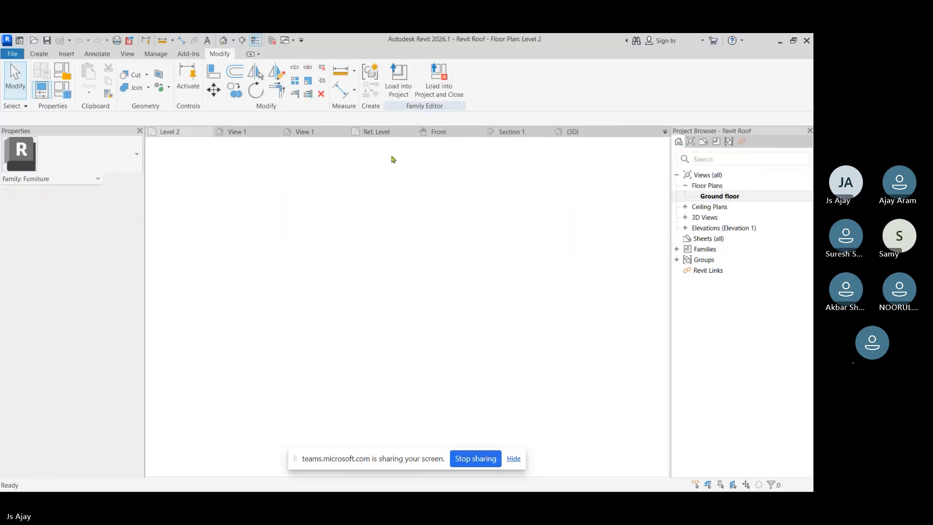
pyautogui.scroll(2, 298, 368)
pyautogui.click(326, 294)
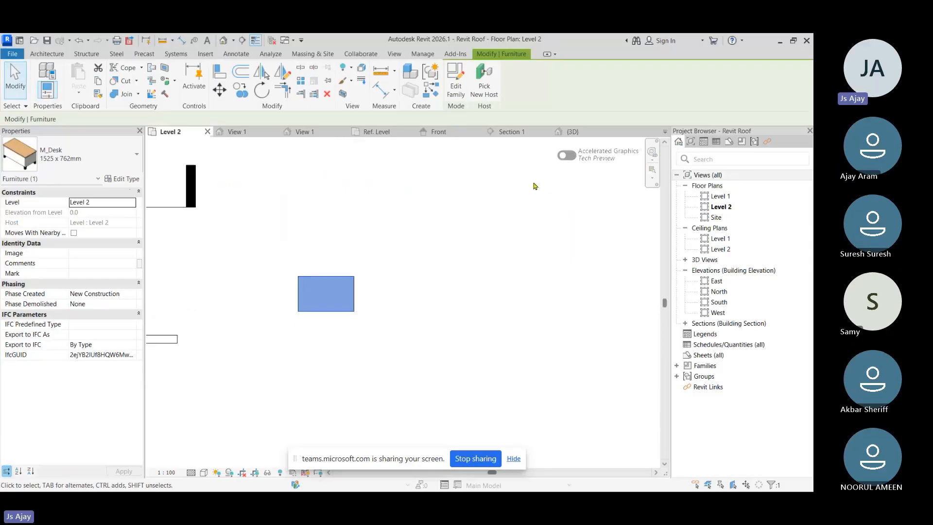
# Open the project's default 3D view and turn off its section box.
pyautogui.click(726, 175)
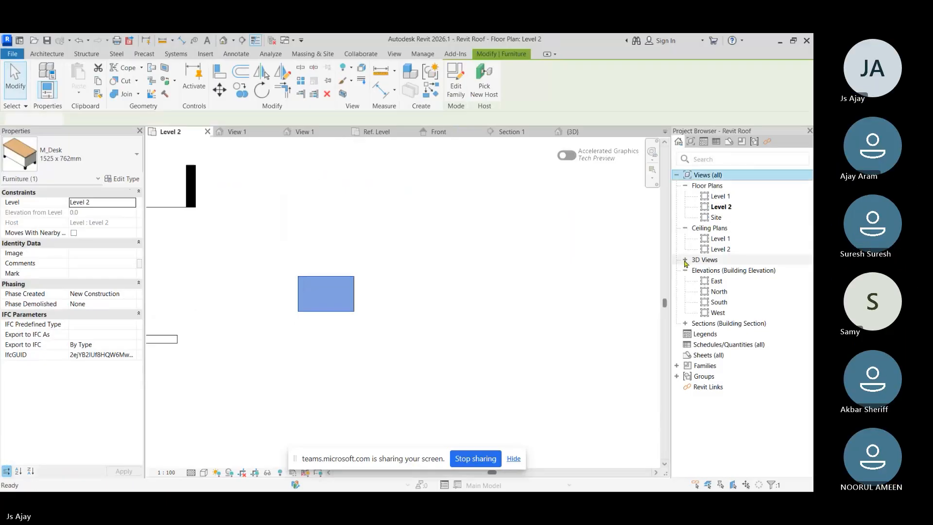
pyautogui.click(685, 260)
pyautogui.doubleClick(717, 270)
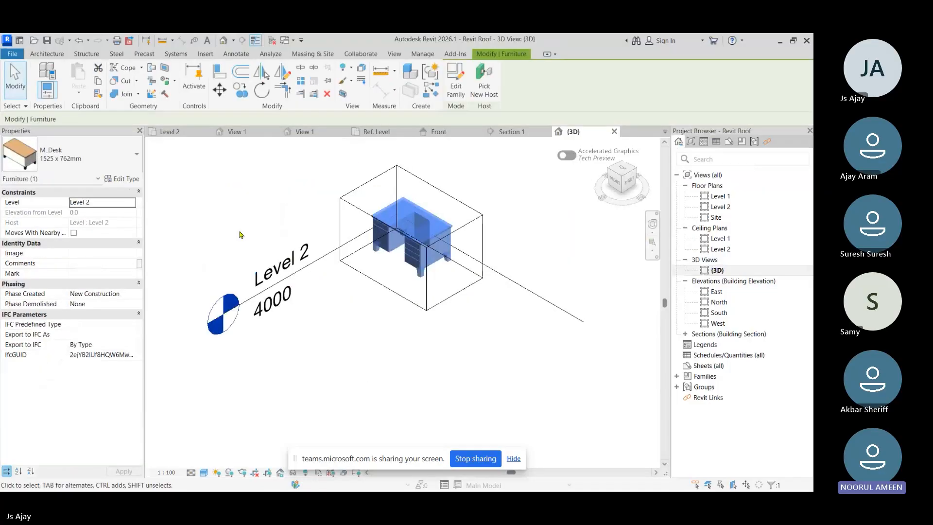
pyautogui.click(239, 235)
pyautogui.click(69, 386)
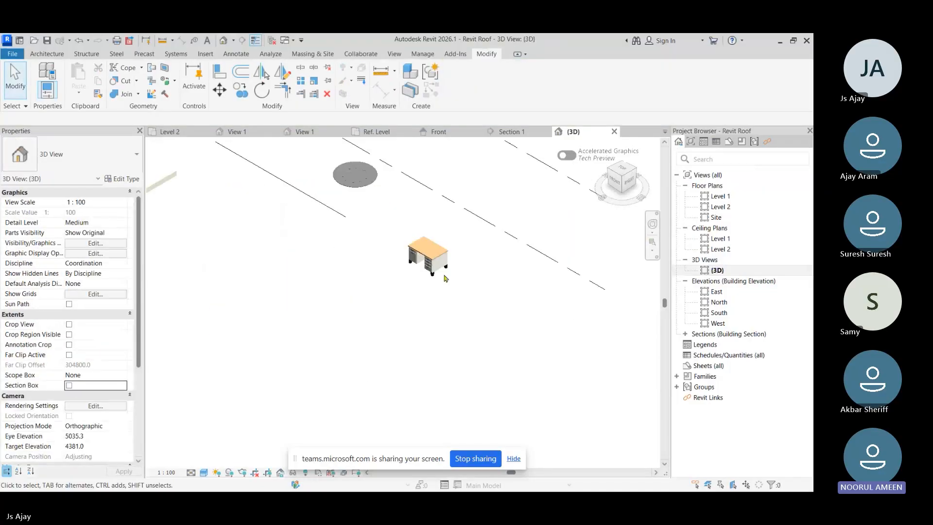
# Make five copies of the desk with multiple Copy, arranging all six in two rows of three.
pyautogui.click(428, 255)
pyautogui.press('c')
pyautogui.press('o')
pyautogui.click(449, 256)
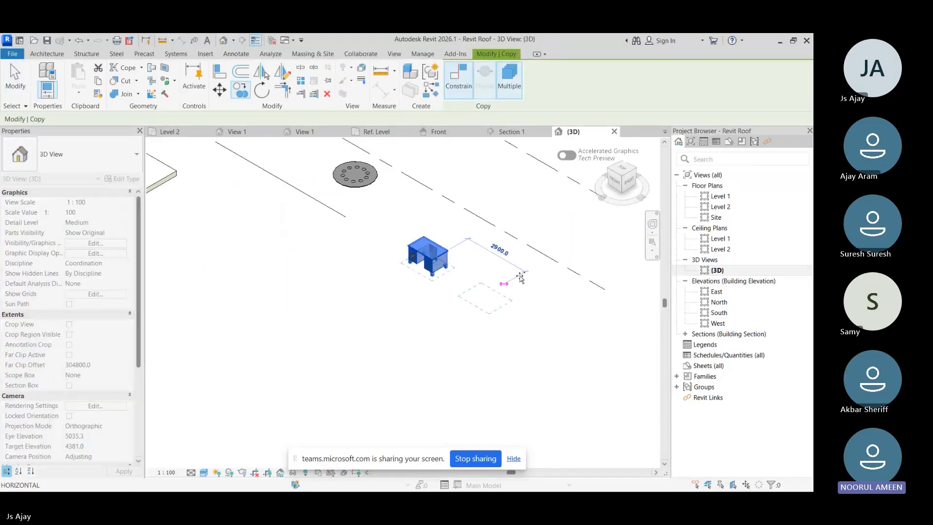
pyautogui.click(507, 291)
pyautogui.click(382, 295)
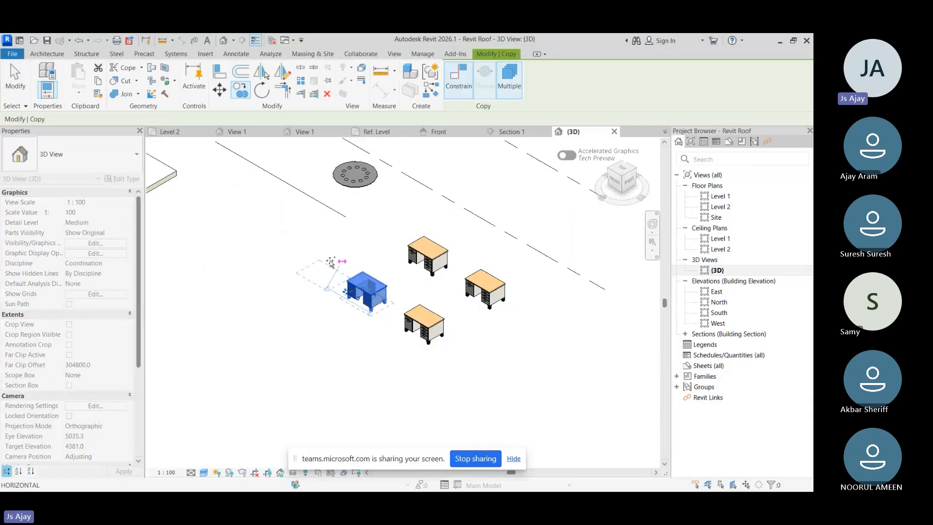
pyautogui.click(330, 264)
pyautogui.click(377, 224)
pyautogui.press('Escape')
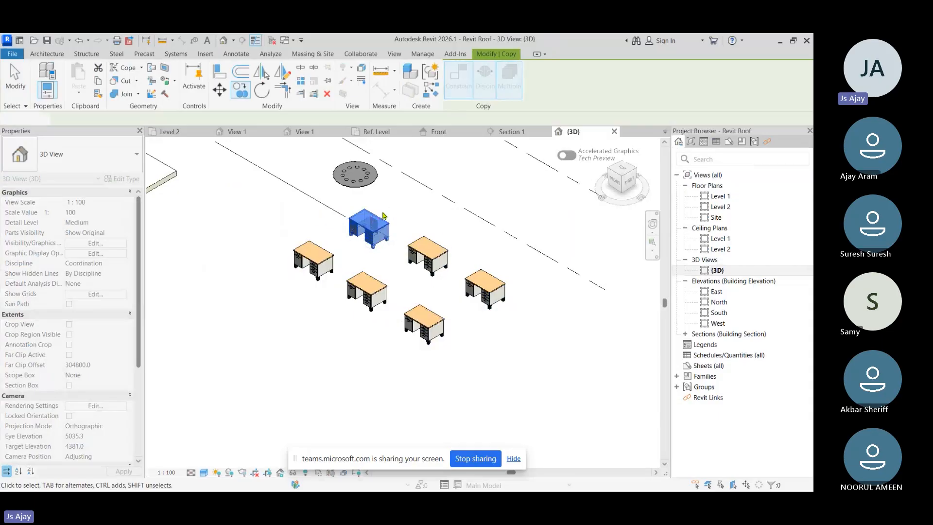
pyautogui.press('Escape')
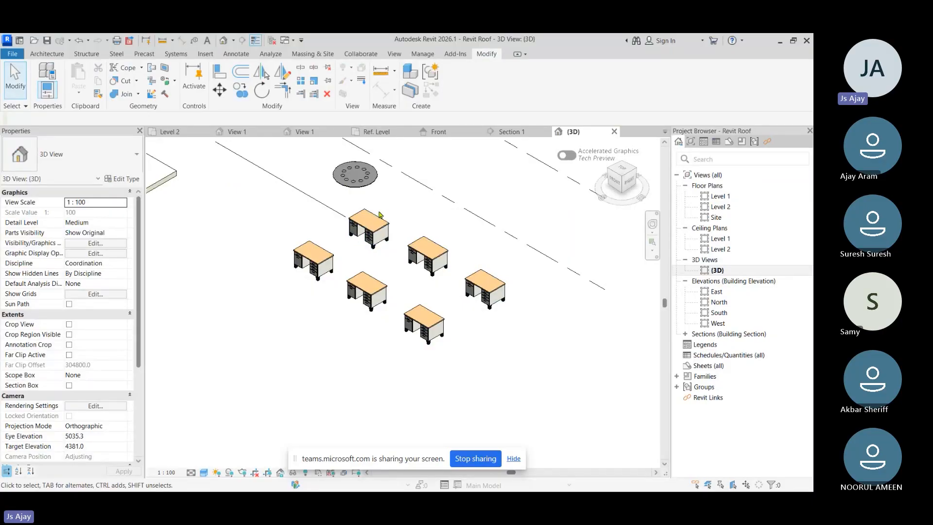
# Set the Width type parameter of the M_Desk 1525 x 762mm type to 1500 and apply it.
pyautogui.scroll(2, 428, 260)
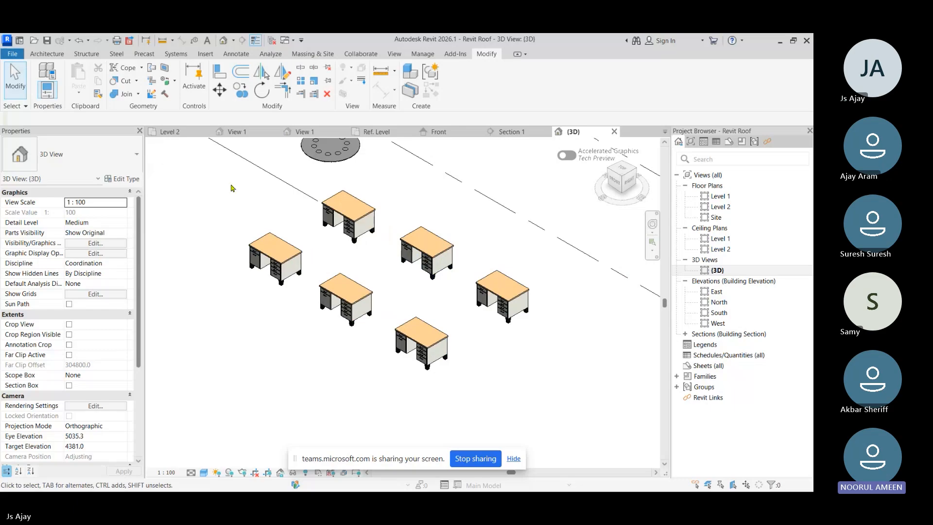
pyautogui.scroll(-2, 389, 282)
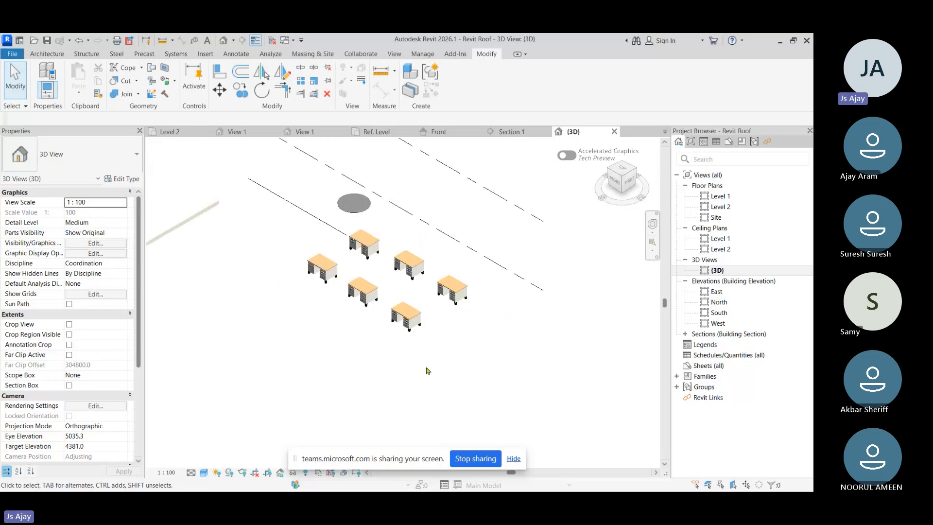
pyautogui.click(464, 297)
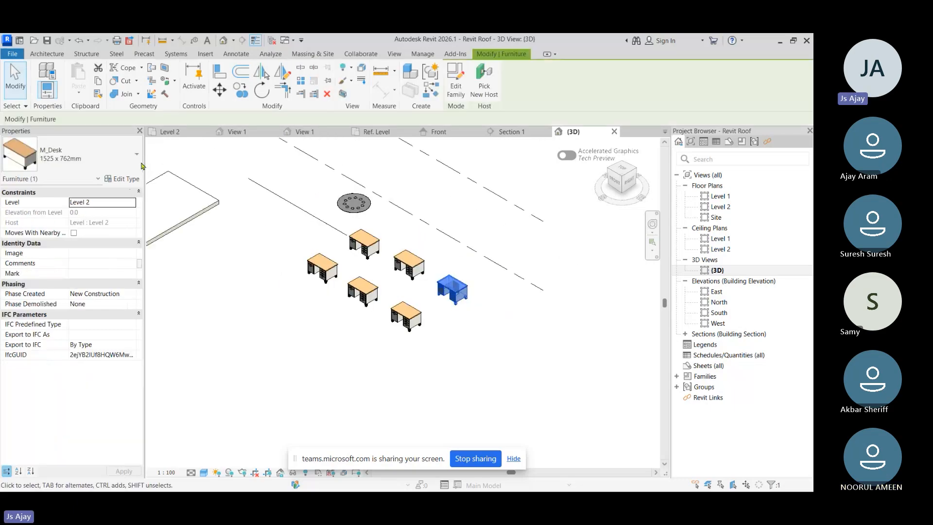
pyautogui.click(122, 179)
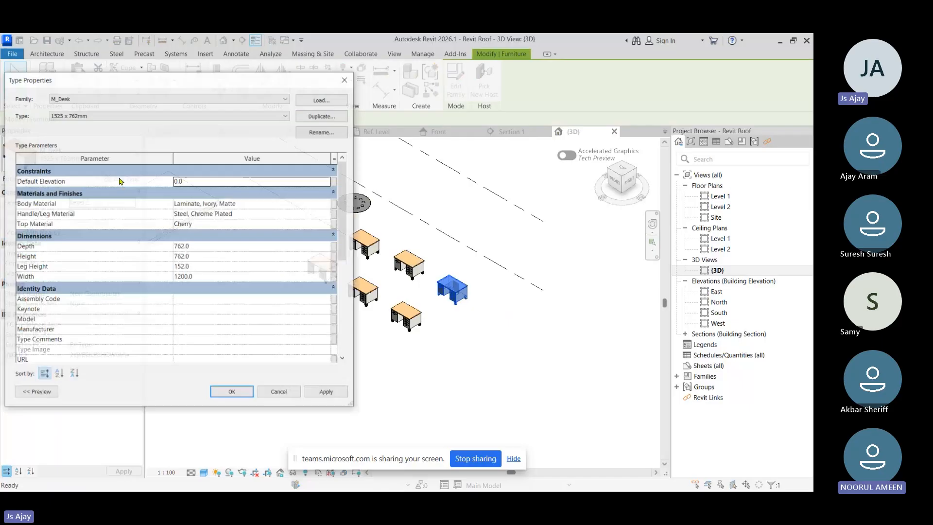
pyautogui.click(249, 277)
pyautogui.write('15')
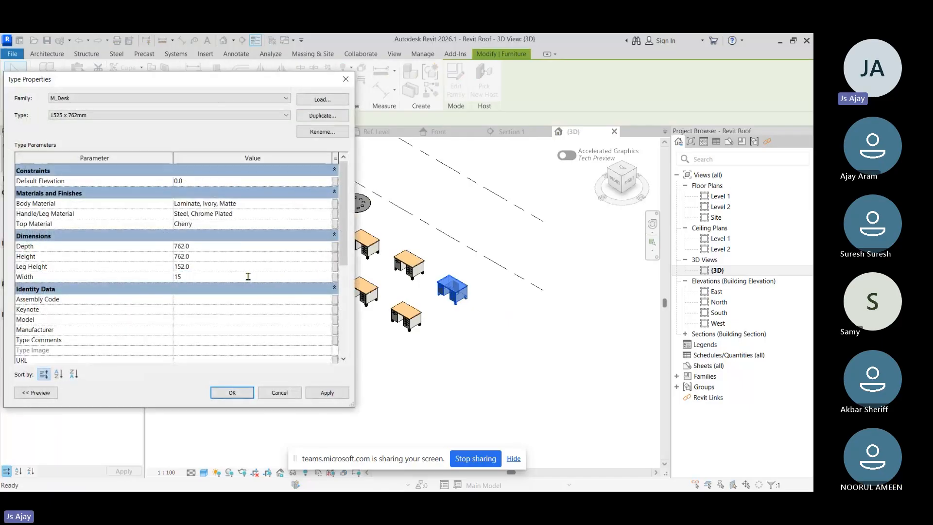
pyautogui.write('00')
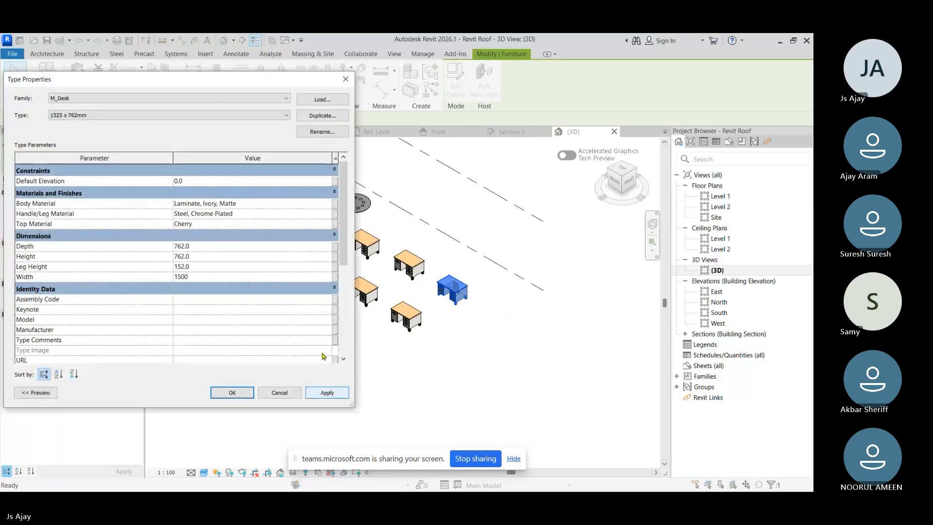
pyautogui.moveTo(278, 84); pyautogui.dragTo(163, 104)
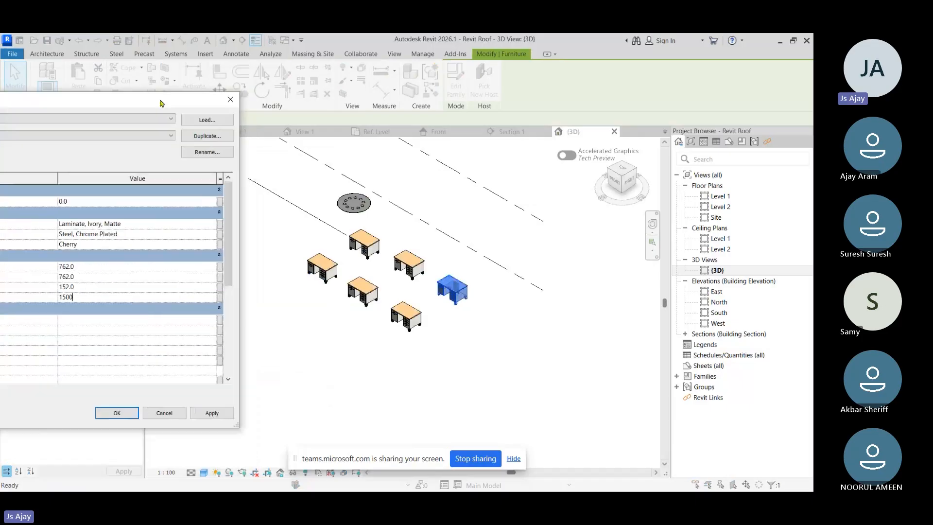
pyautogui.click(212, 413)
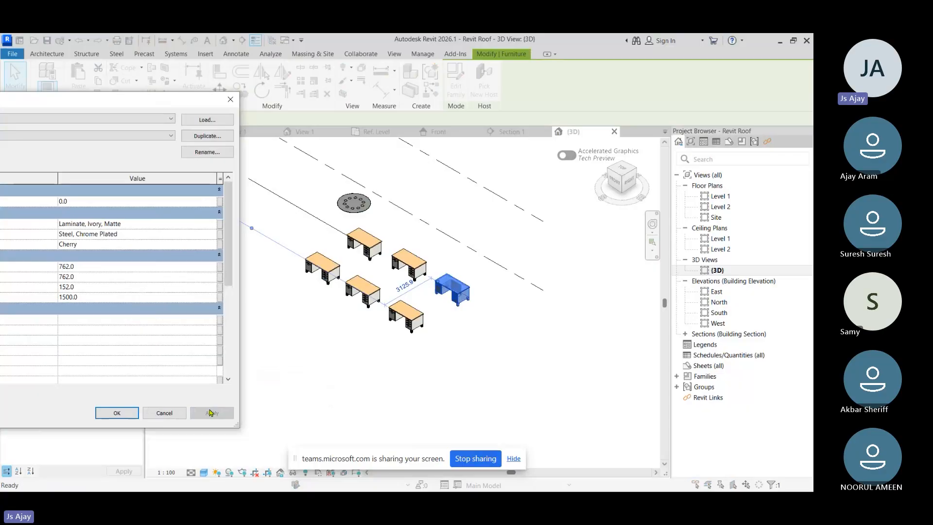
pyautogui.click(96, 297)
pyautogui.write('2000')
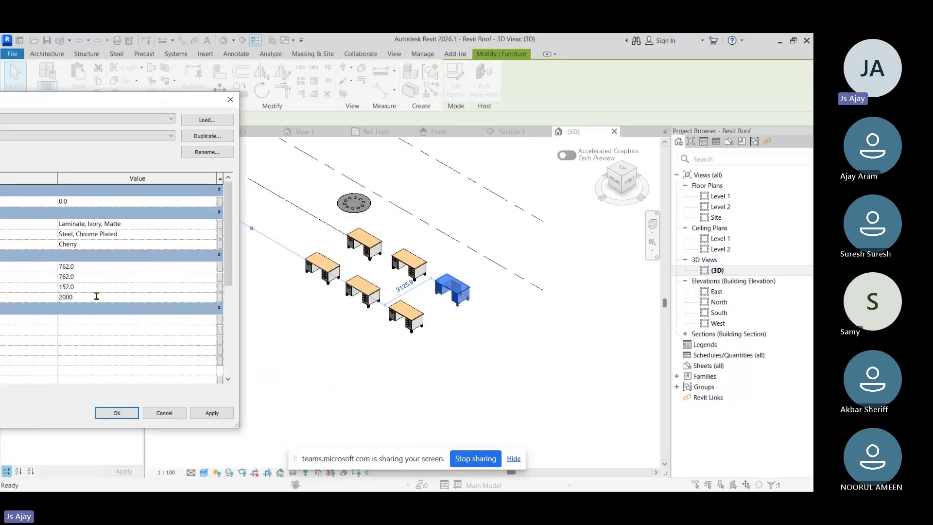
pyautogui.press('Escape')
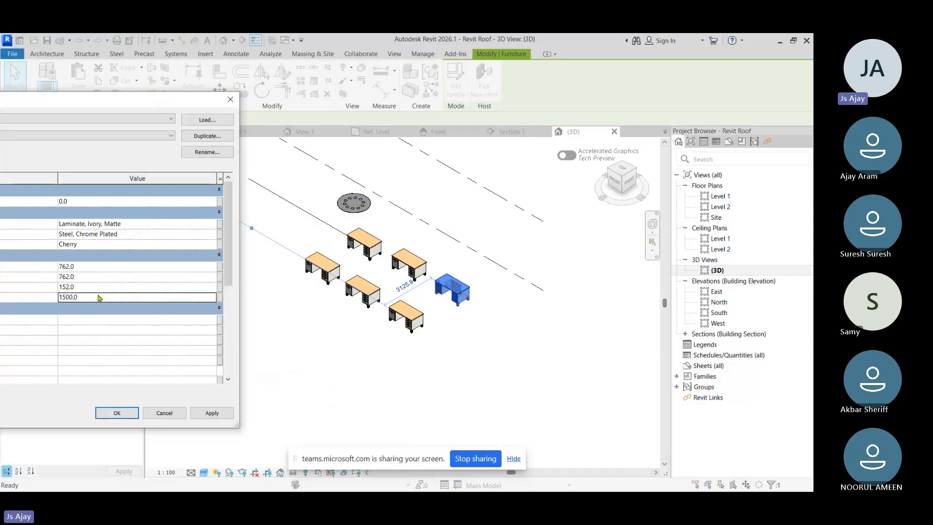
# Set the desk type's Height to 900, apply it and close Type Properties.
pyautogui.moveTo(115, 94); pyautogui.dragTo(190, 116)
pyautogui.click(180, 287)
pyautogui.write('900')
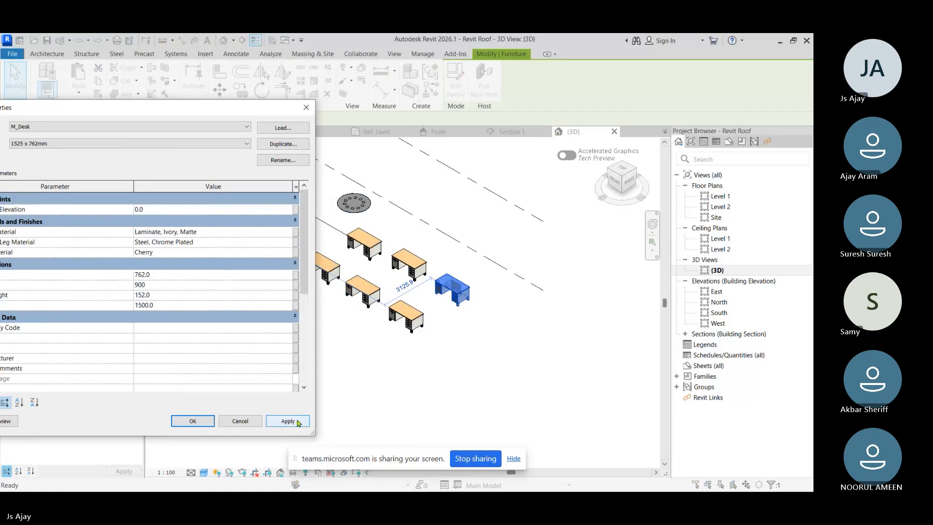
pyautogui.moveTo(221, 108); pyautogui.dragTo(125, 84)
pyautogui.click(192, 396)
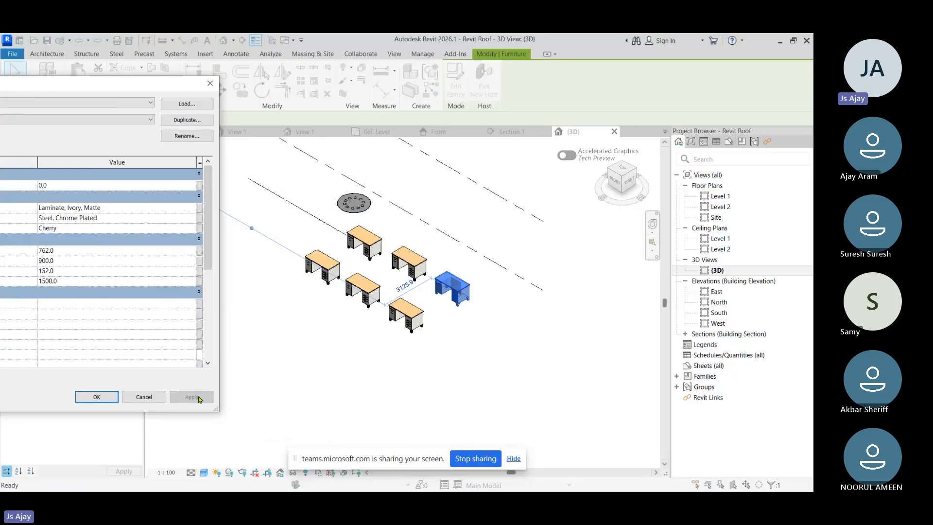
pyautogui.click(114, 396)
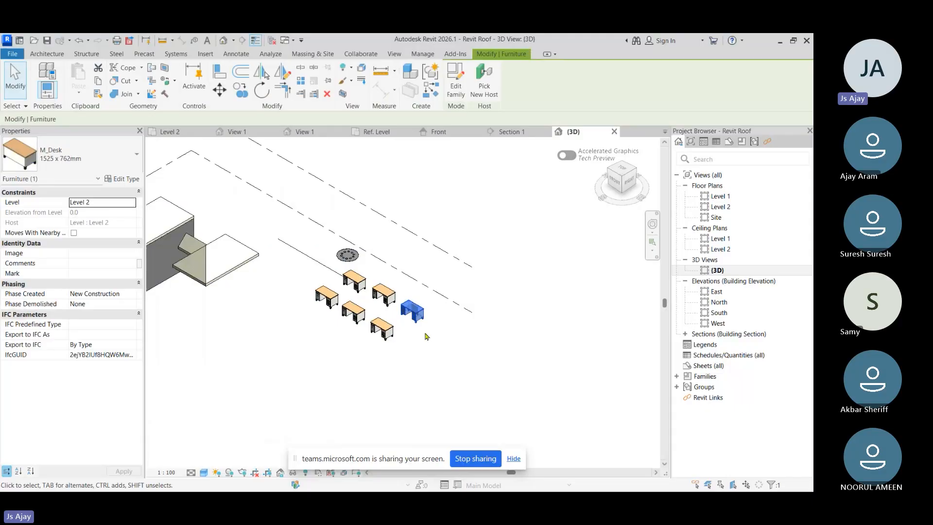
# Examine the types available for the desk and the duplicate option in its Type Properties, and close the dialog.
pyautogui.click(137, 154)
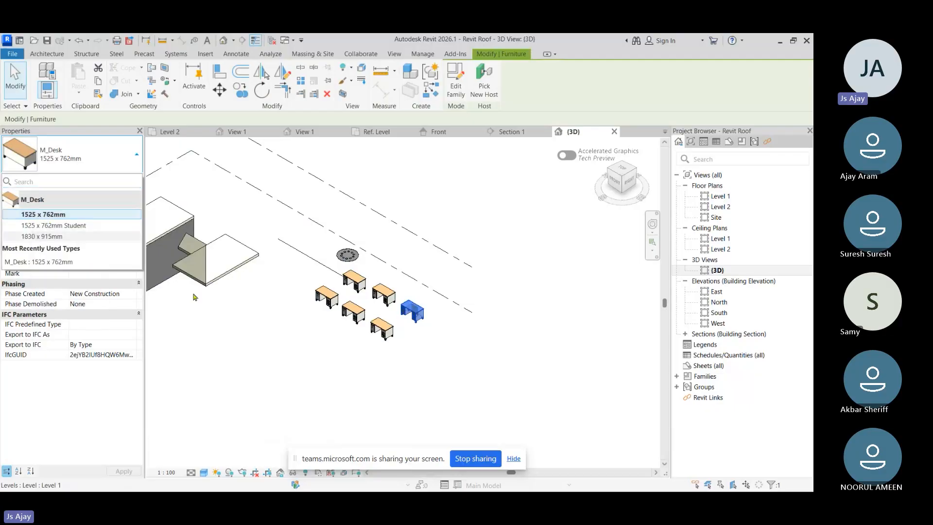
pyautogui.click(266, 323)
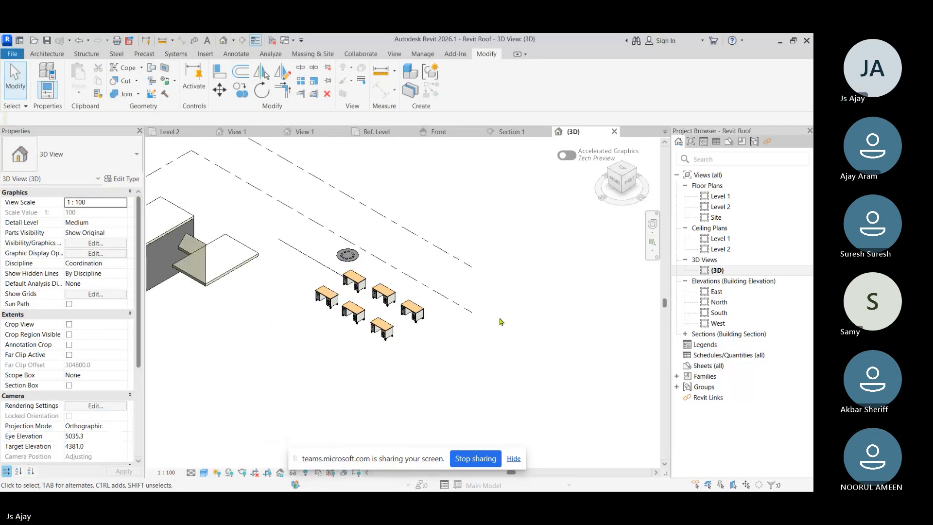
pyautogui.scroll(2, 297, 377)
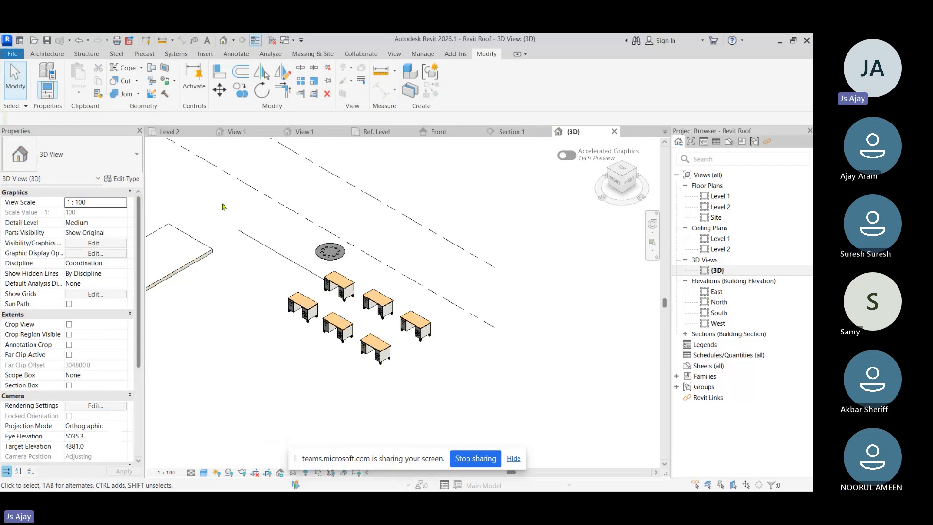
pyautogui.click(414, 333)
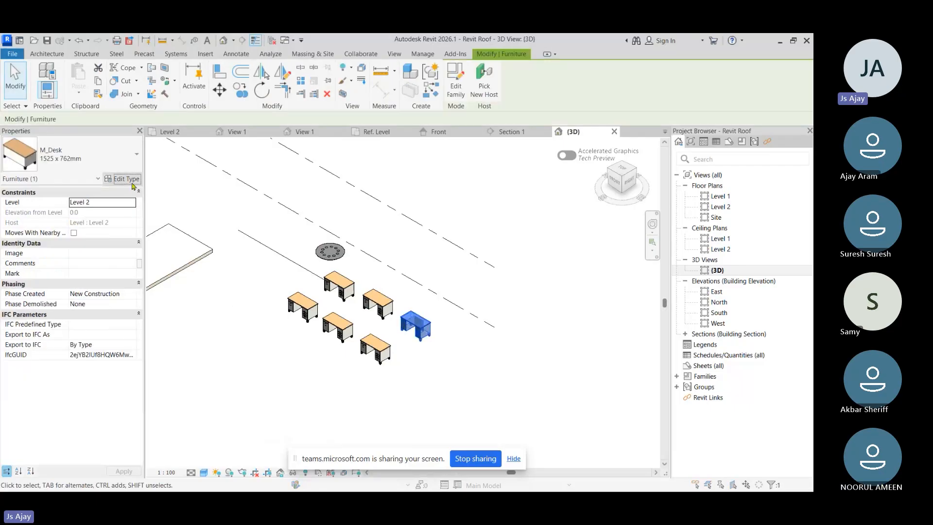
pyautogui.click(125, 179)
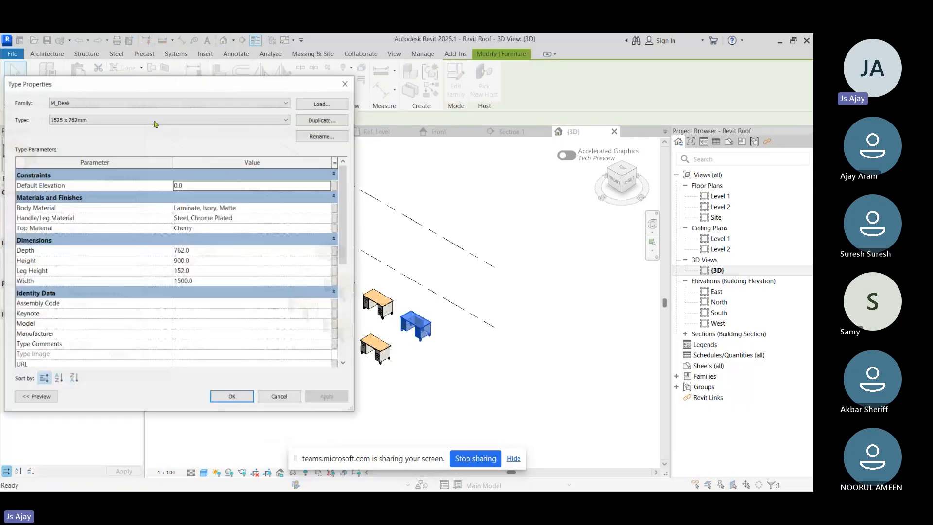
pyautogui.click(89, 121)
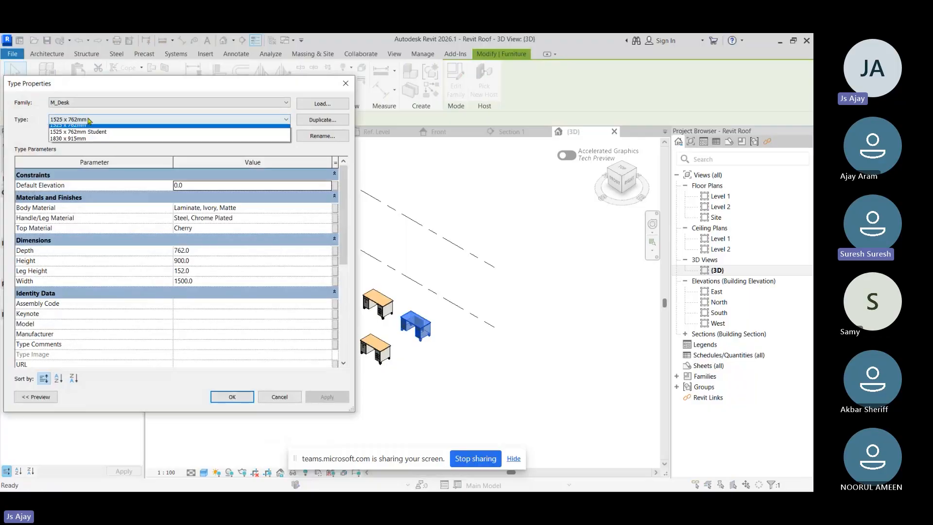
pyautogui.click(39, 128)
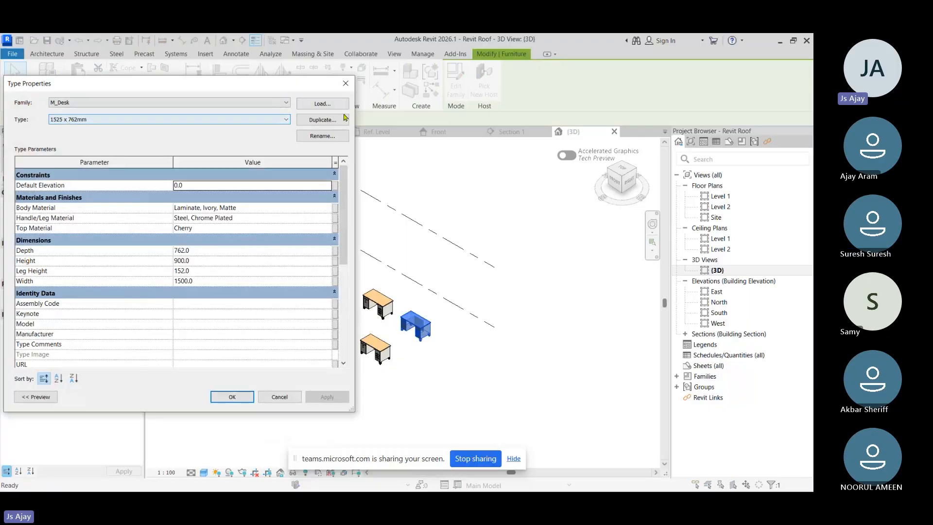
pyautogui.click(321, 122)
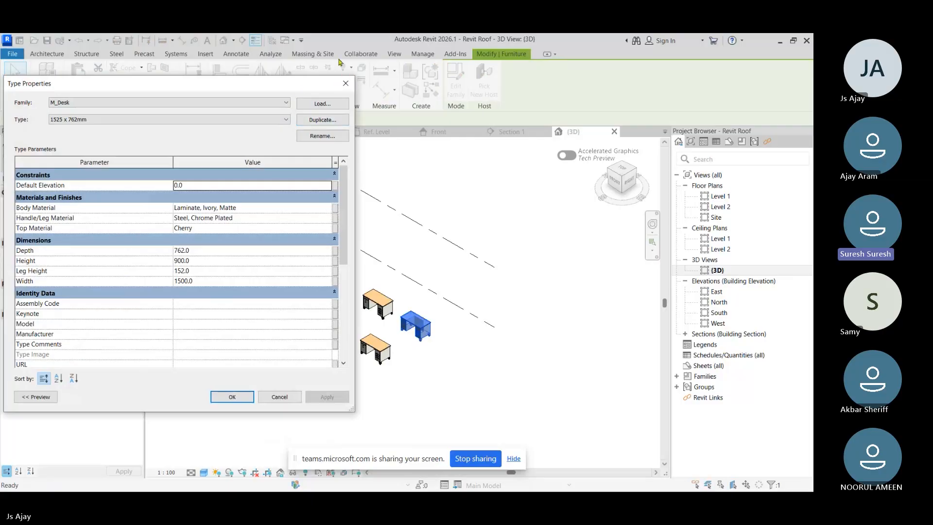
pyautogui.click(346, 83)
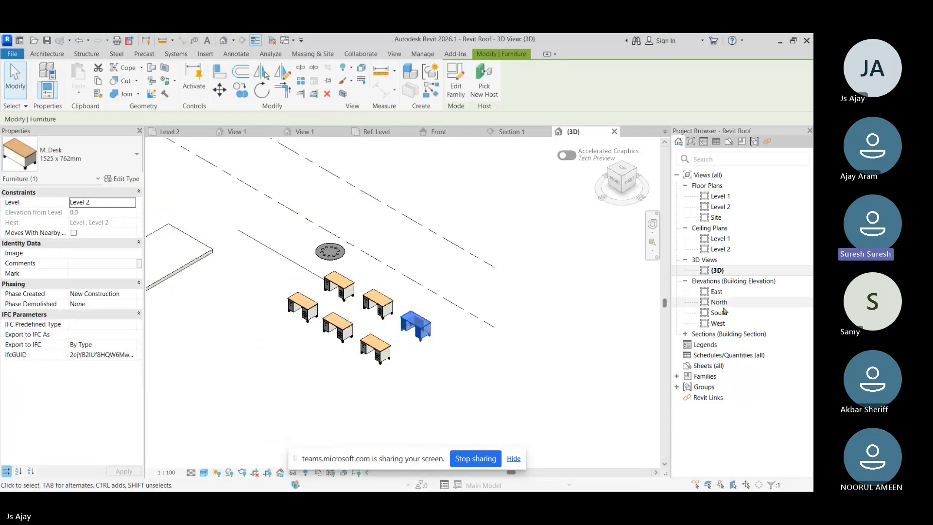
# View the desks in the project's South elevation and switch to the Front elevation of Family1.
pyautogui.doubleClick(719, 312)
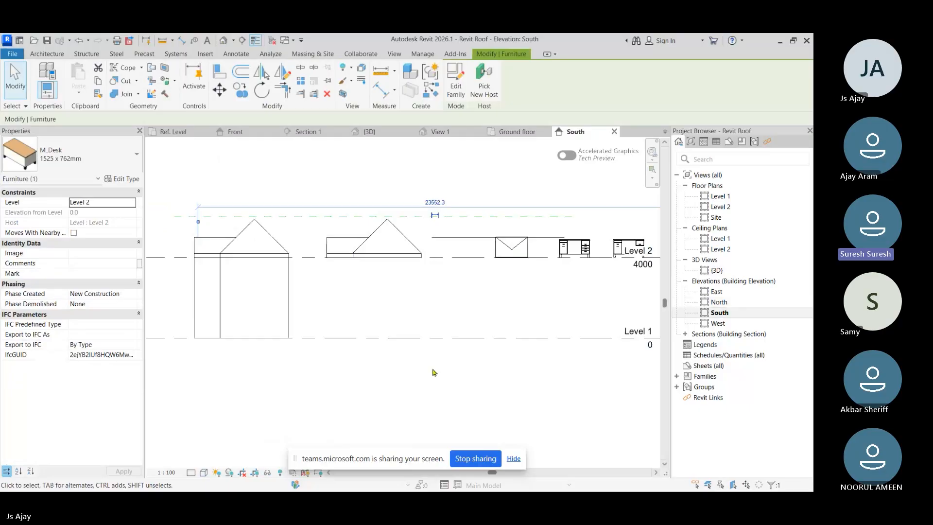
pyautogui.click(500, 301)
pyautogui.moveTo(501, 300); pyautogui.dragTo(413, 319, button='middle')
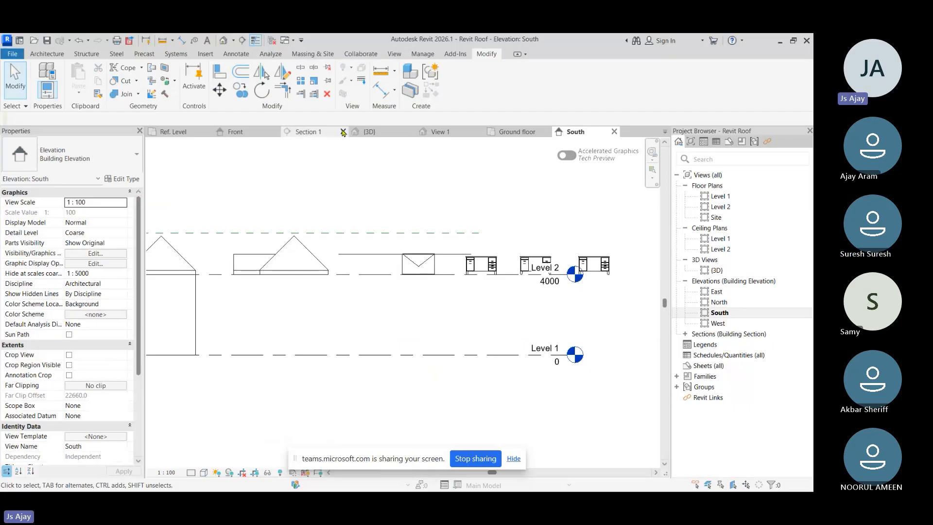
pyautogui.click(243, 135)
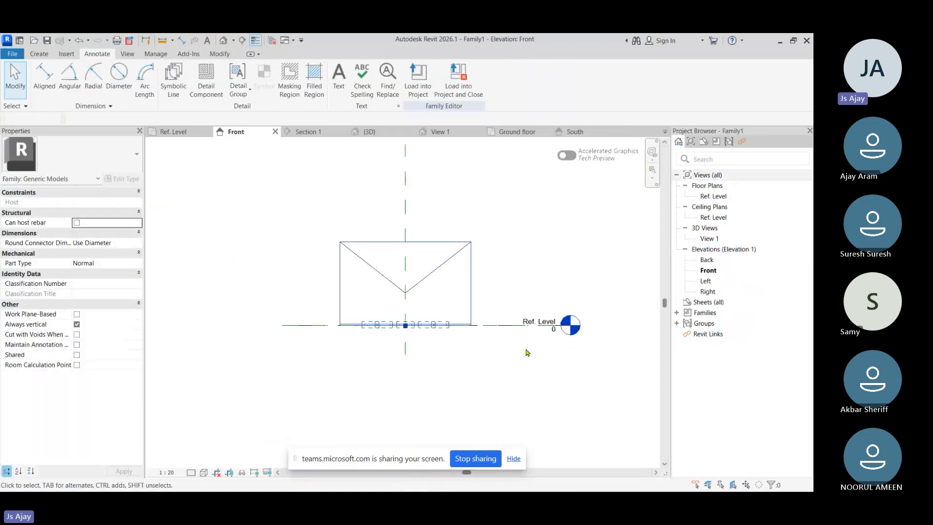
# Delete the selected shape from the Front elevation of Family1 and check the project's South elevation before returning to the family.
pyautogui.press('Delete')
pyautogui.scroll(2, 420, 302)
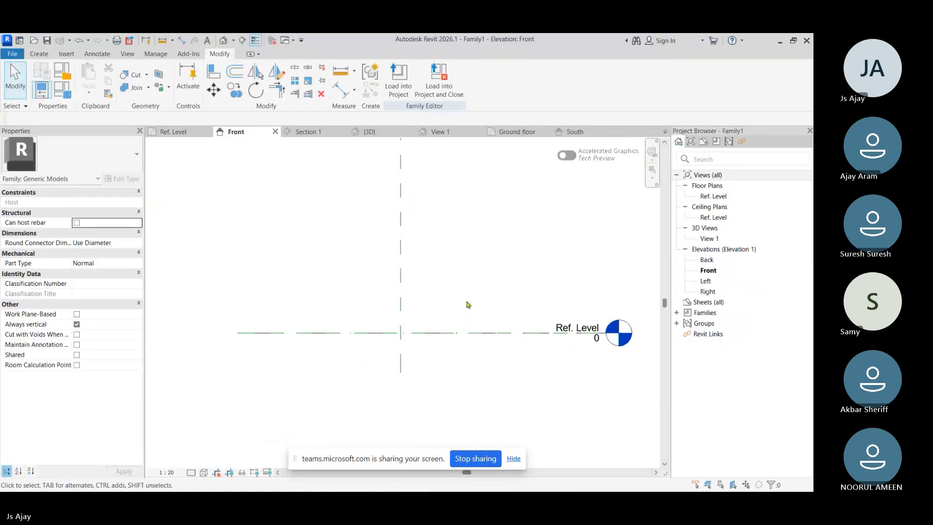
pyautogui.scroll(1, 519, 296)
pyautogui.moveTo(519, 297); pyautogui.dragTo(346, 269, button='middle')
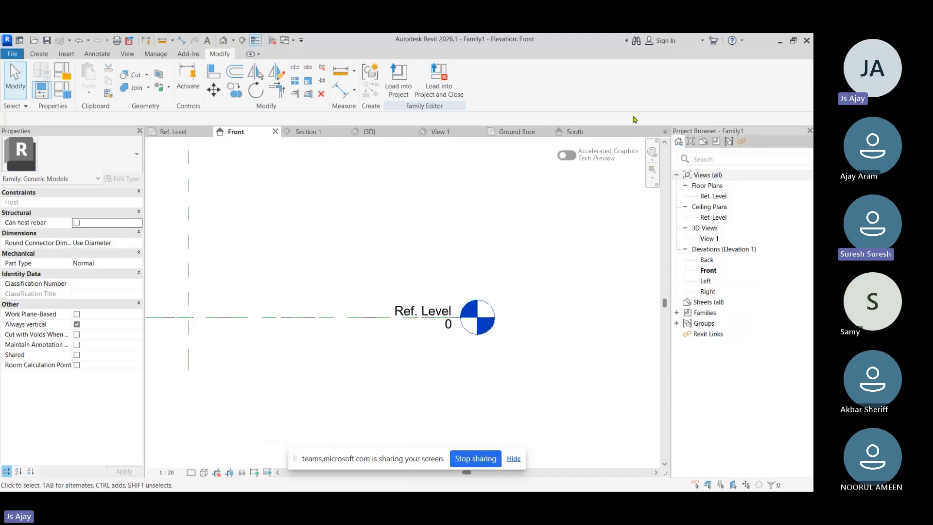
pyautogui.click(575, 135)
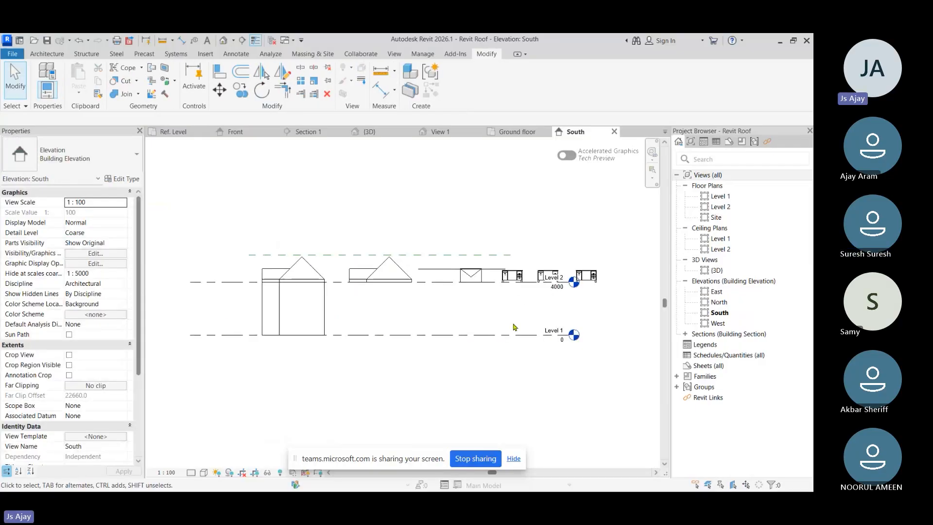
pyautogui.click(235, 132)
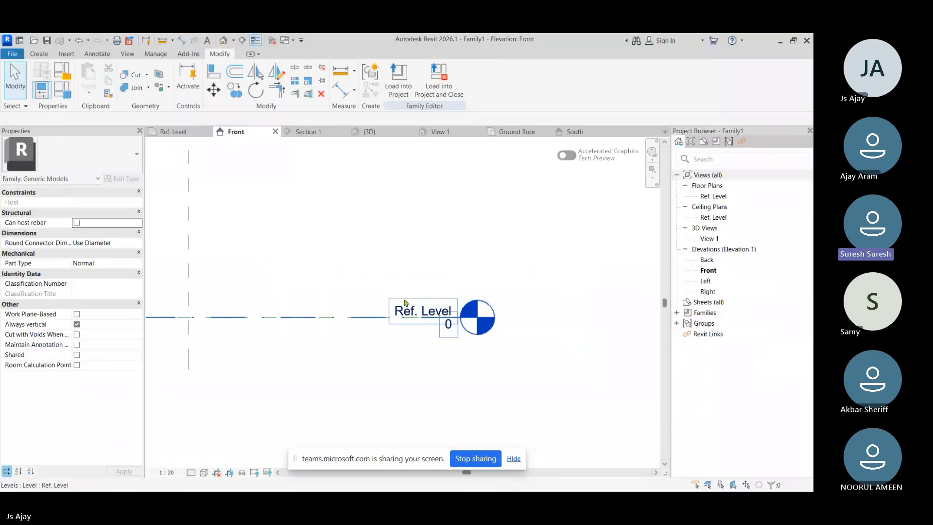
# Create a rectangular extrusion about 700 by 400 mm above Ref. Level, centred on the vertical reference plane, with a depth of 15.
pyautogui.scroll(-2, 406, 299)
pyautogui.moveTo(356, 252); pyautogui.dragTo(431, 267, button='middle')
pyautogui.click(50, 55)
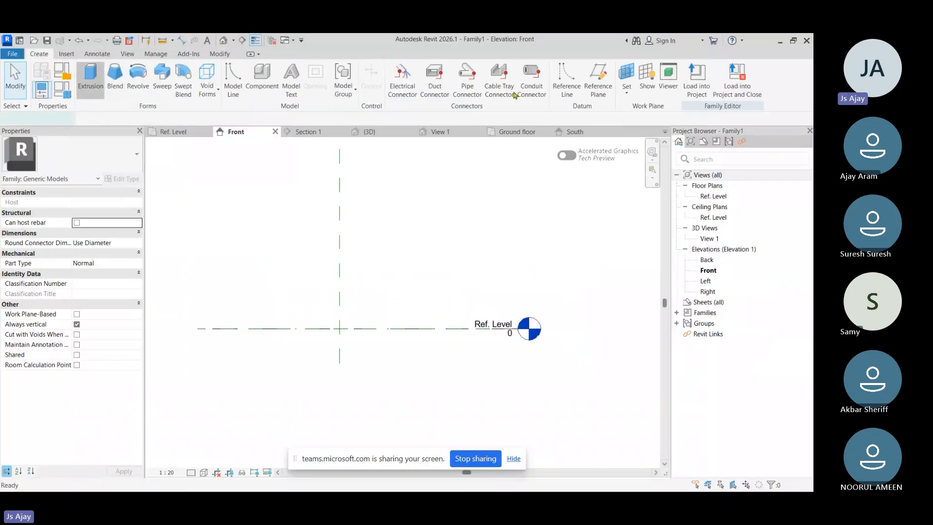
pyautogui.click(90, 78)
pyautogui.click(426, 70)
pyautogui.click(307, 232)
pyautogui.click(373, 270)
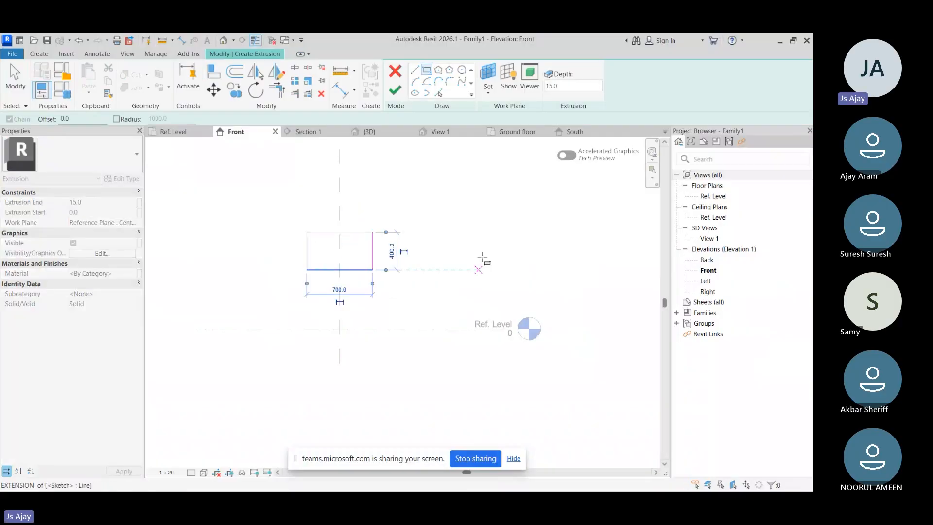
pyautogui.click(395, 90)
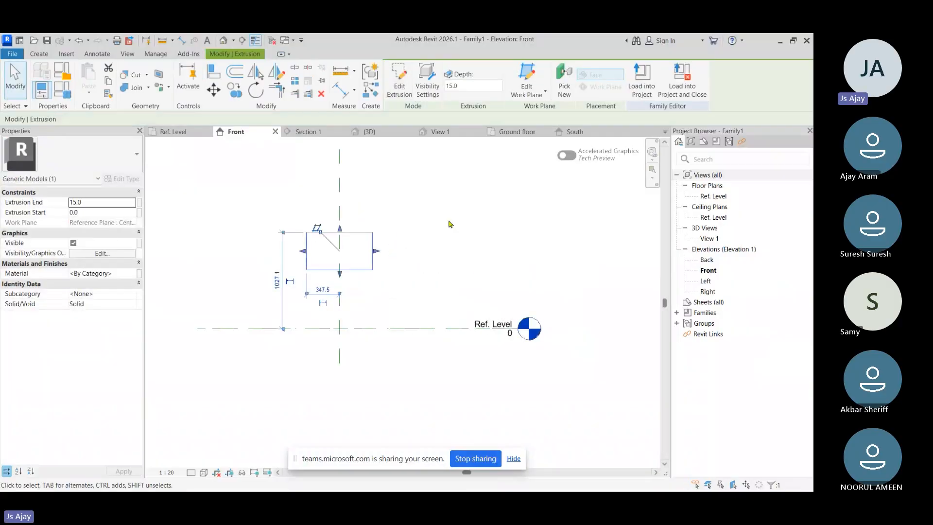
pyautogui.click(450, 224)
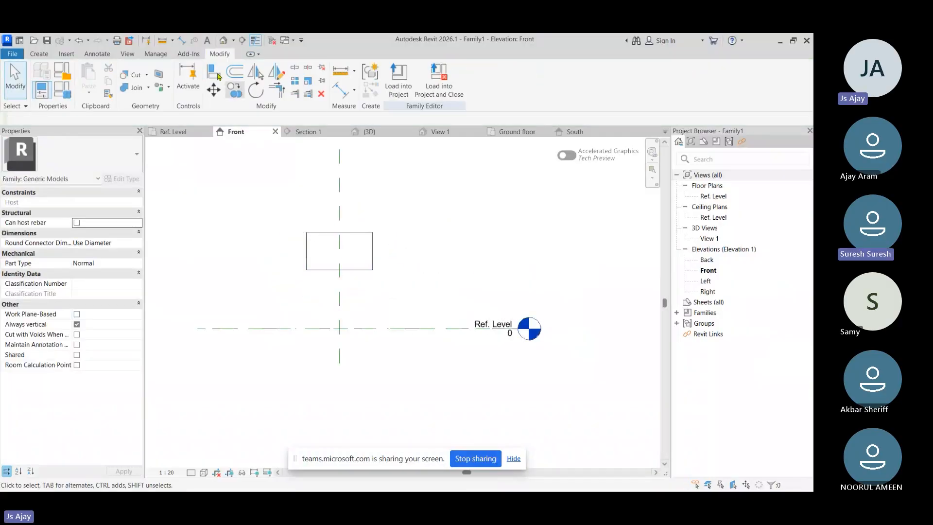
# Dimension the distance from Ref. Level to the lower edge of the rectangular extrusion.
pyautogui.click(39, 54)
pyautogui.click(220, 54)
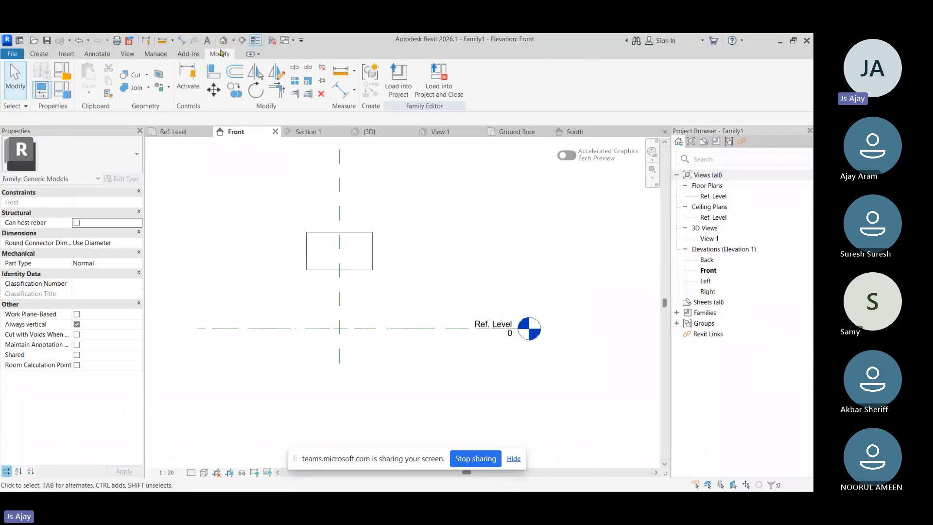
pyautogui.click(342, 77)
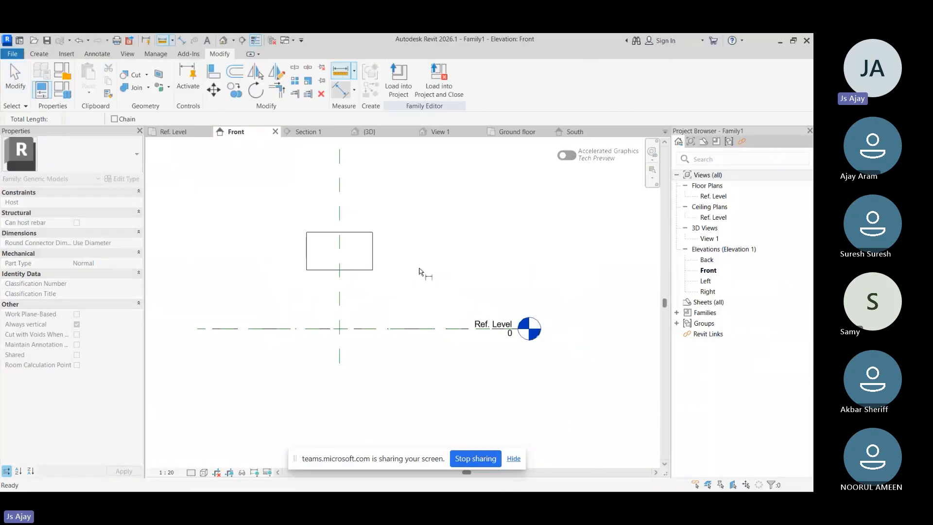
pyautogui.click(371, 328)
pyautogui.click(350, 270)
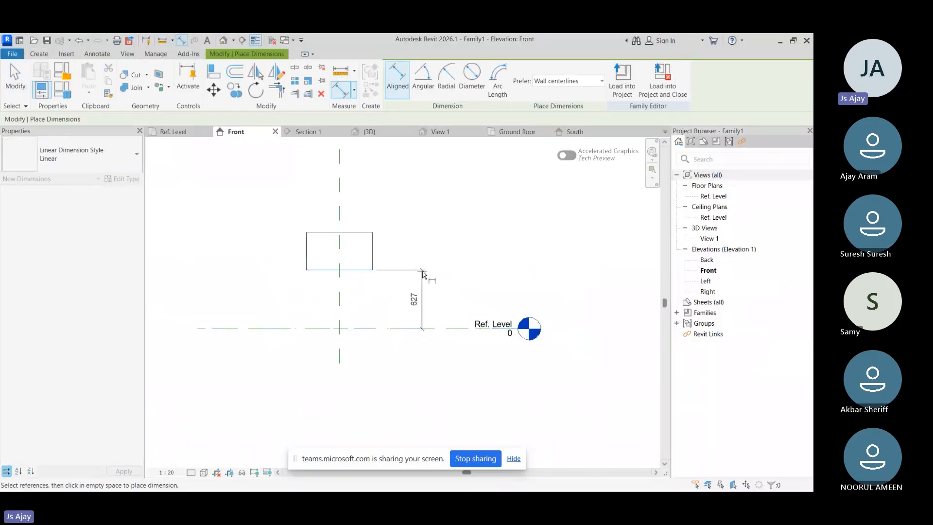
pyautogui.click(423, 273)
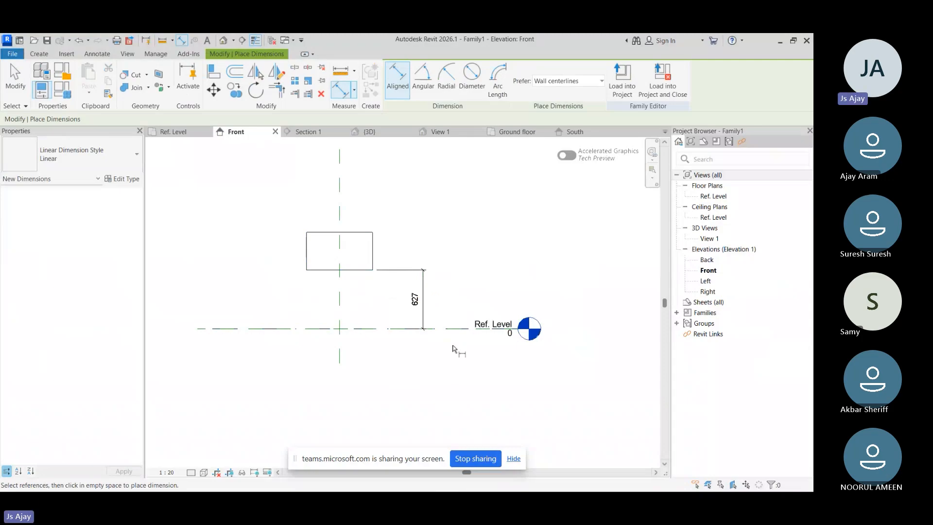
pyautogui.press('Escape')
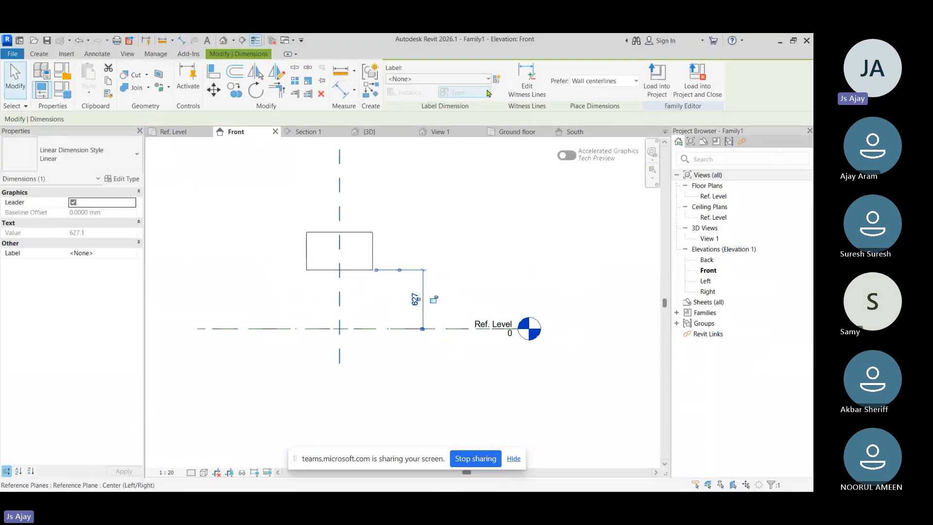
# Open the properties for a new parameter on the dimension, cancel them and delete the dimension.
pyautogui.click(497, 78)
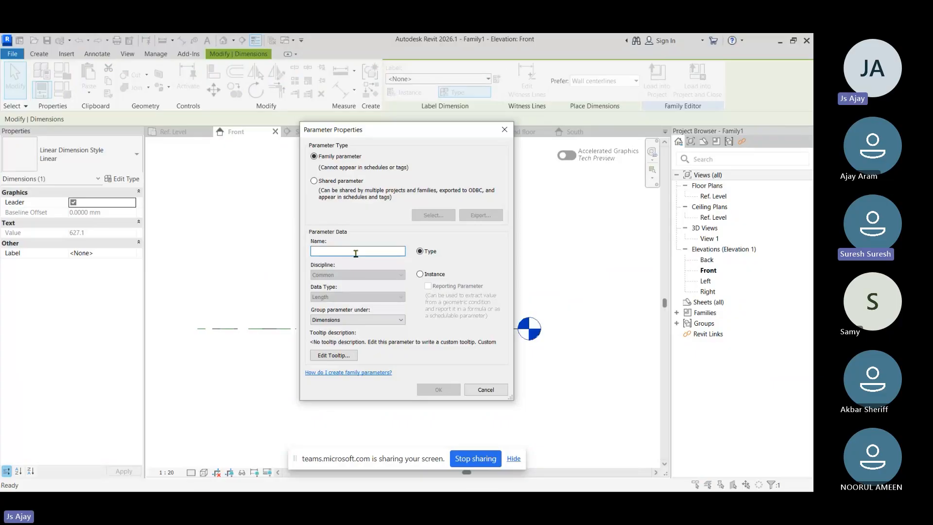
pyautogui.press('Escape')
pyautogui.press('Escape')
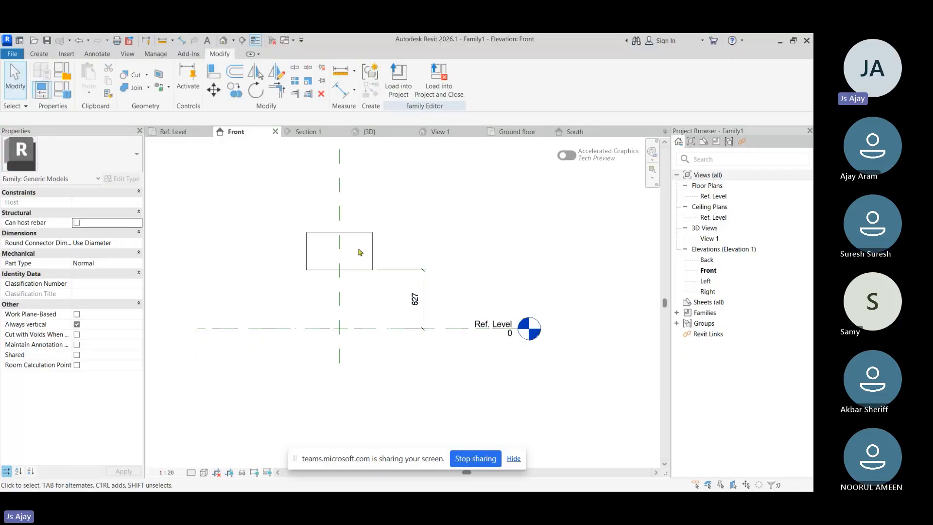
pyautogui.click(407, 275)
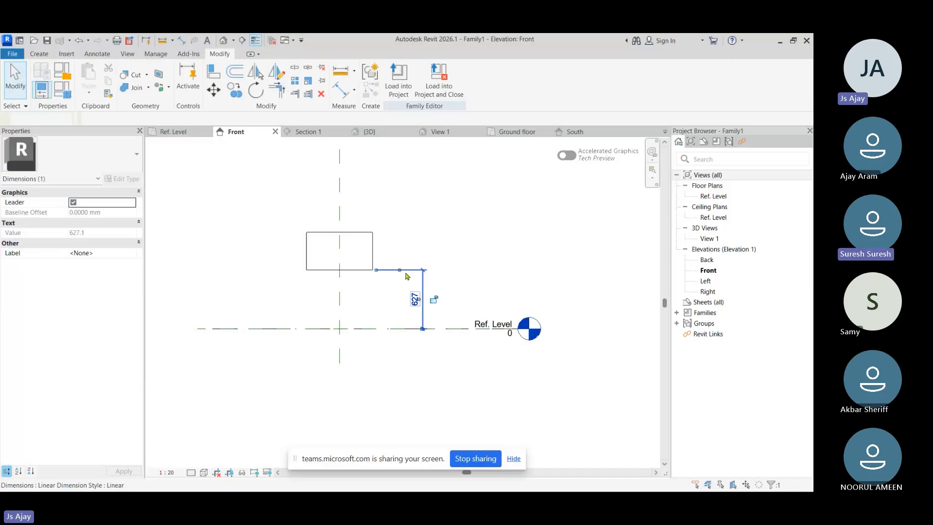
pyautogui.press('Delete')
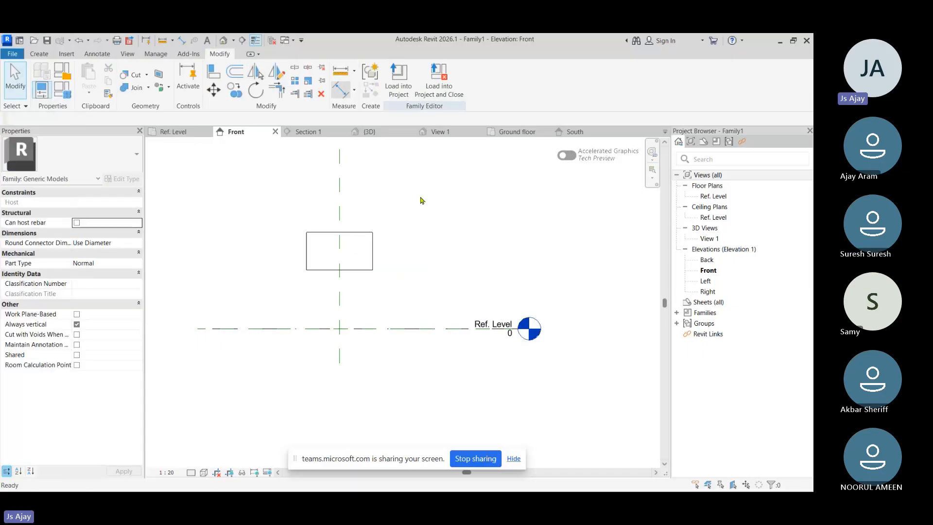
pyautogui.press('d')
pyautogui.press('i')
pyautogui.click(388, 329)
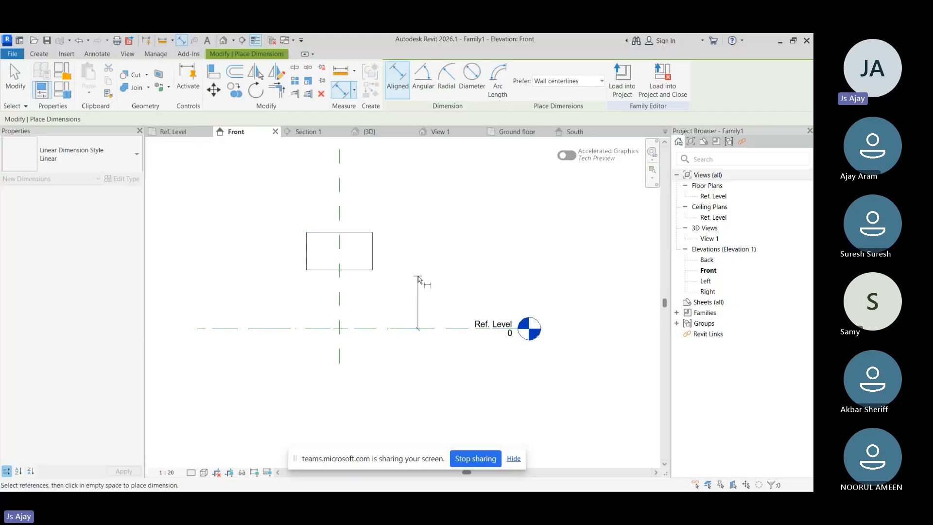
pyautogui.press('Escape')
pyautogui.press('Escape')
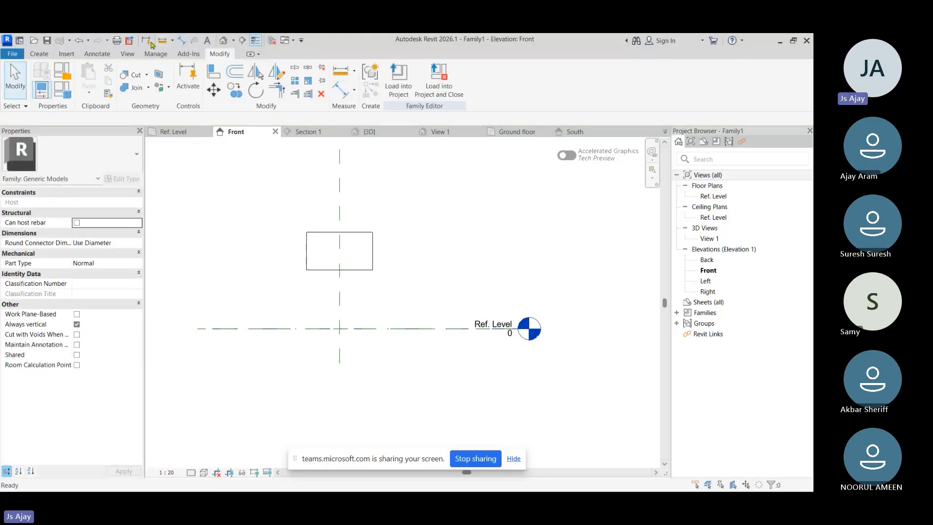
# Draw a horizontal reference plane between the midpoints of the extrusion's side edges and delete it.
pyautogui.click(39, 53)
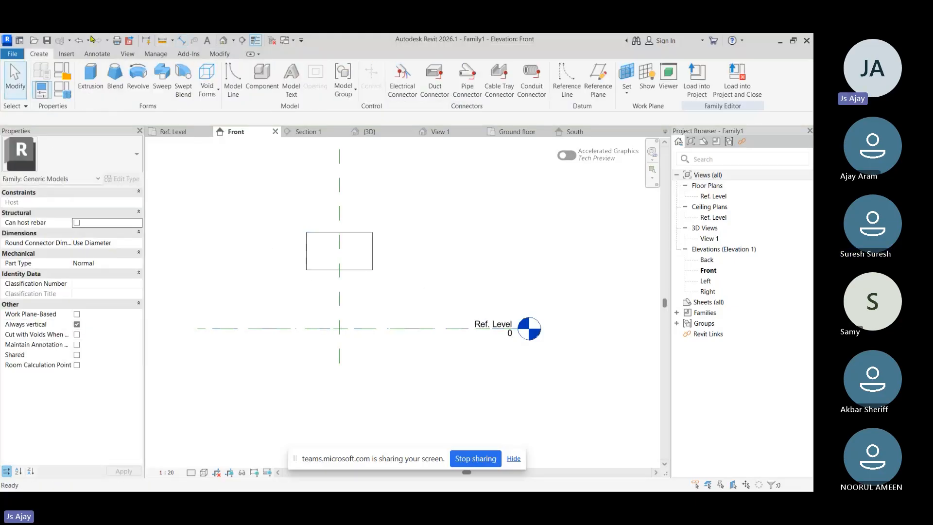
pyautogui.click(597, 80)
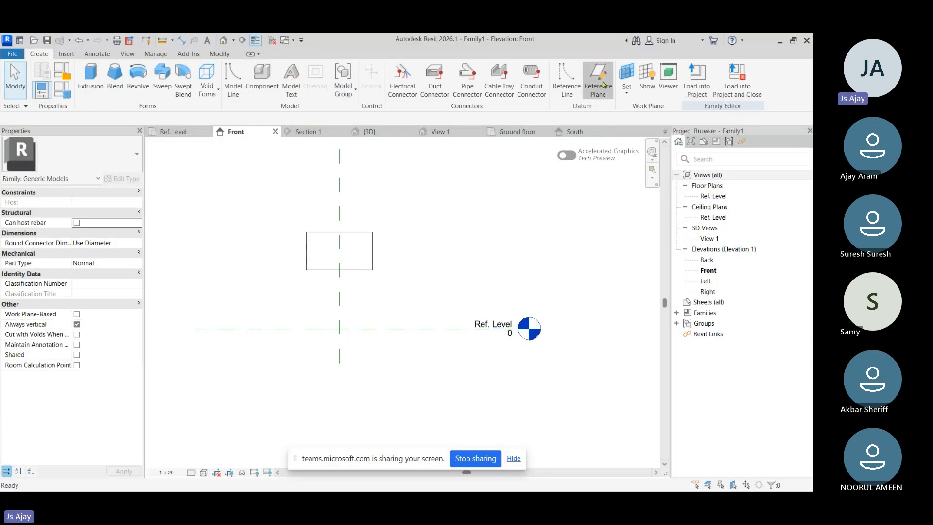
pyautogui.click(373, 250)
pyautogui.click(306, 250)
pyautogui.press('Escape')
pyautogui.press('Escape')
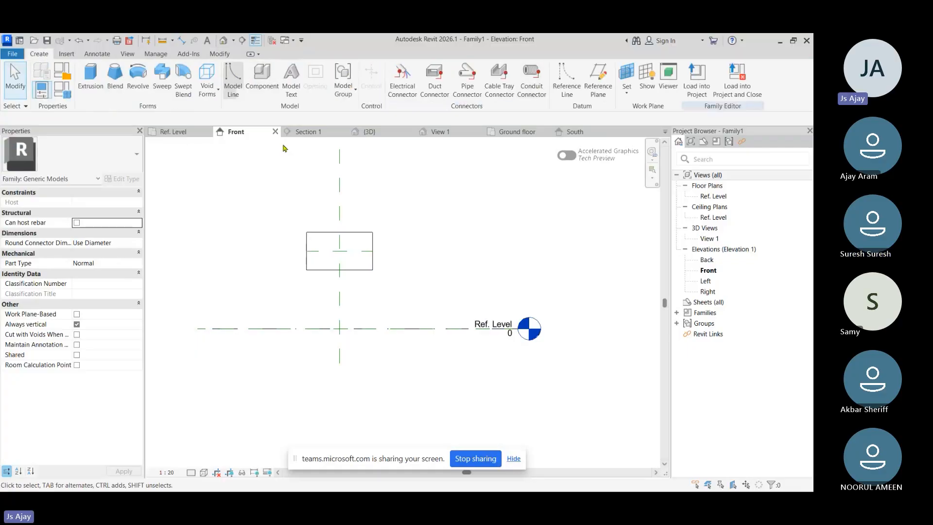
pyautogui.click(327, 250)
pyautogui.press('Delete')
# Draw a horizontal model line about 900 mm long from the midpoint of the extrusion's left edge past its right edge.
pyautogui.click(51, 52)
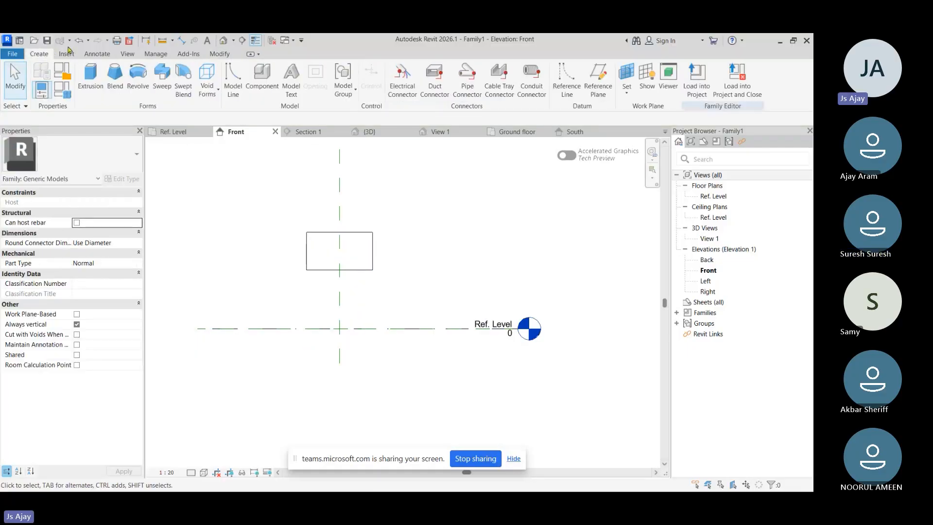
pyautogui.click(233, 78)
pyautogui.click(306, 251)
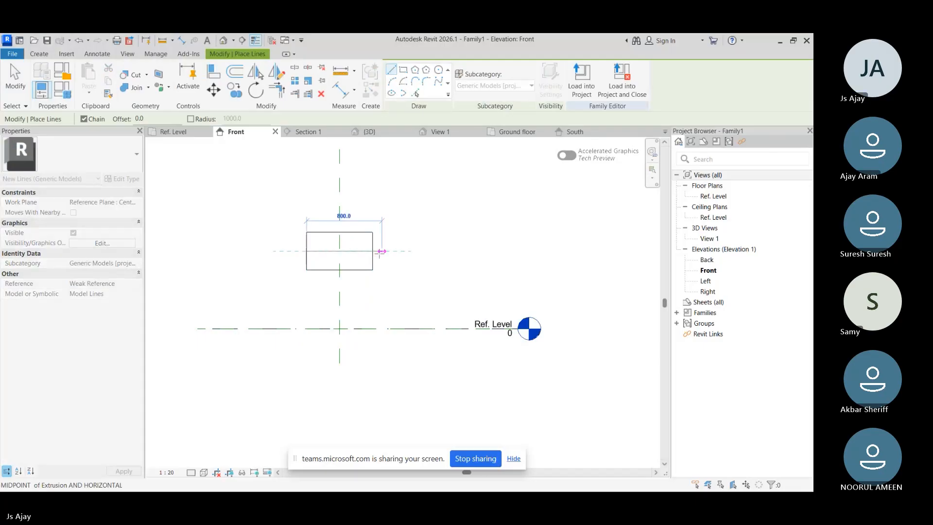
pyautogui.click(397, 261)
pyautogui.press('Escape')
pyautogui.press('Escape')
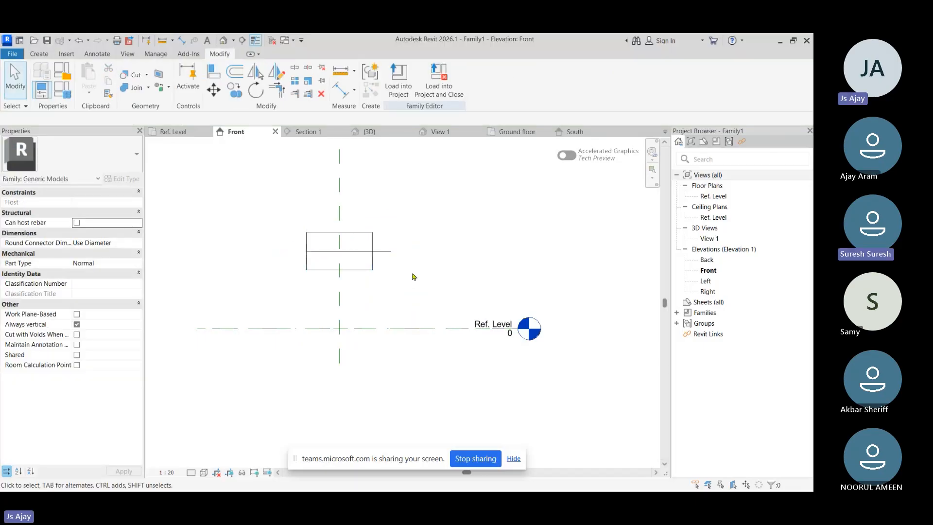
pyautogui.press('a')
pyautogui.press('l')
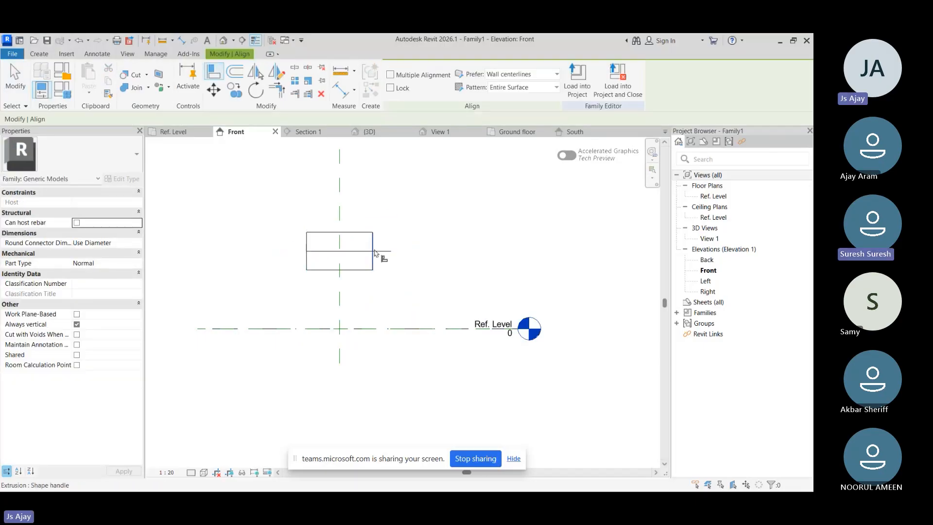
pyautogui.press('Escape')
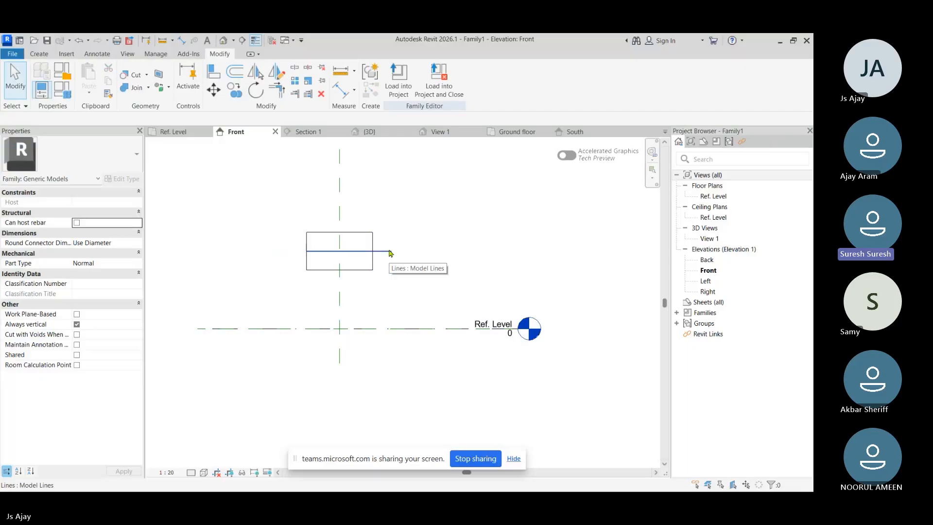
# Extend the model line's left end past the extrusion's left edge to make the line about 1000 mm long.
pyautogui.click(392, 252)
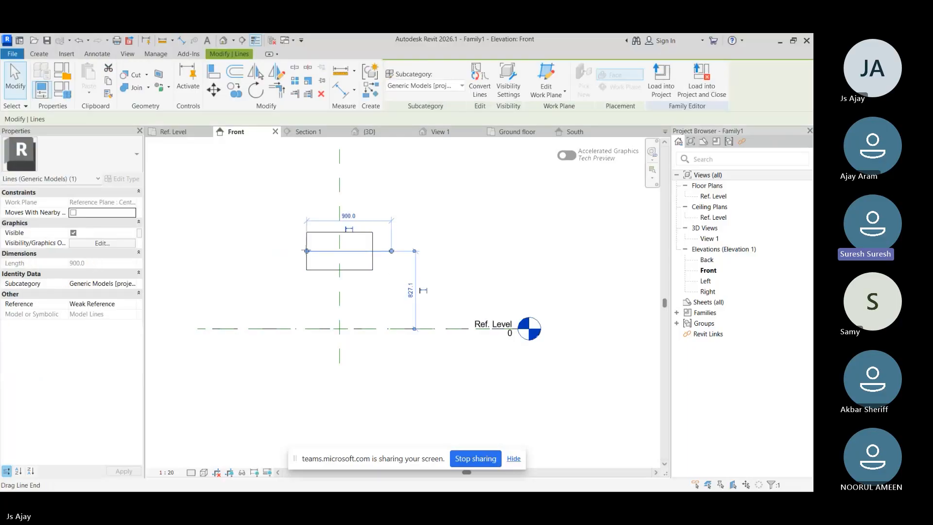
pyautogui.moveTo(307, 252); pyautogui.dragTo(298, 252)
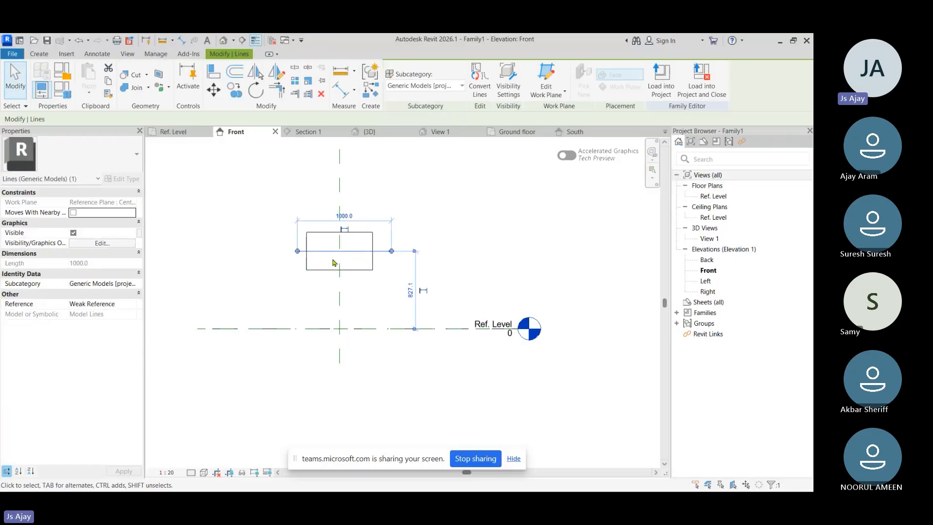
pyautogui.click(238, 144)
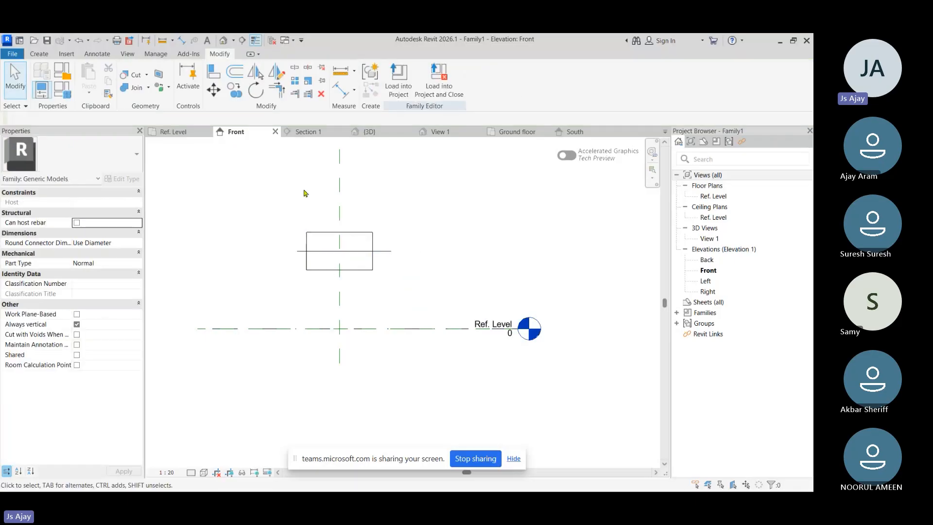
pyautogui.click(155, 53)
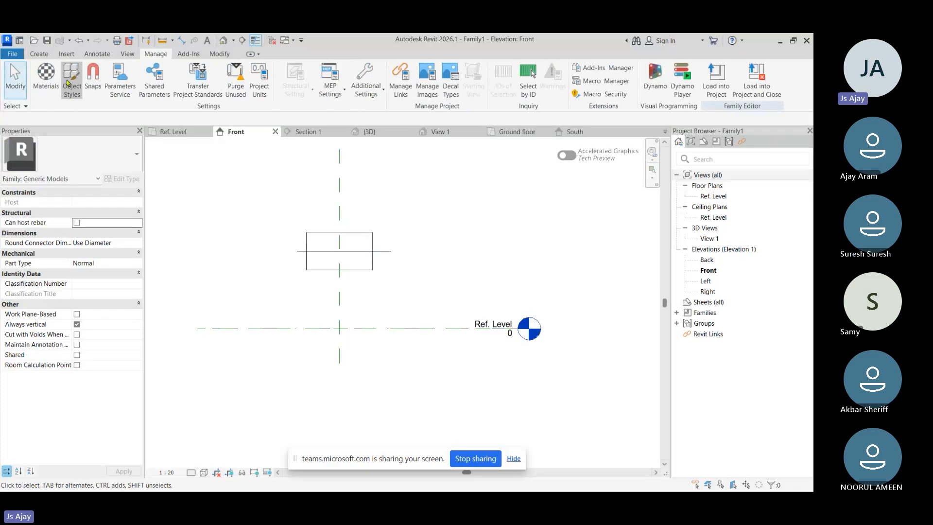
pyautogui.click(67, 82)
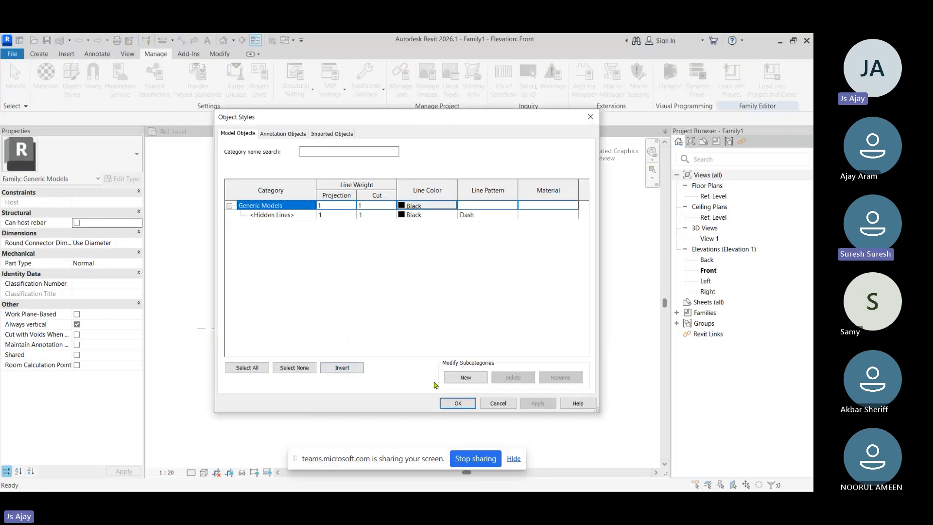
pyautogui.click(464, 378)
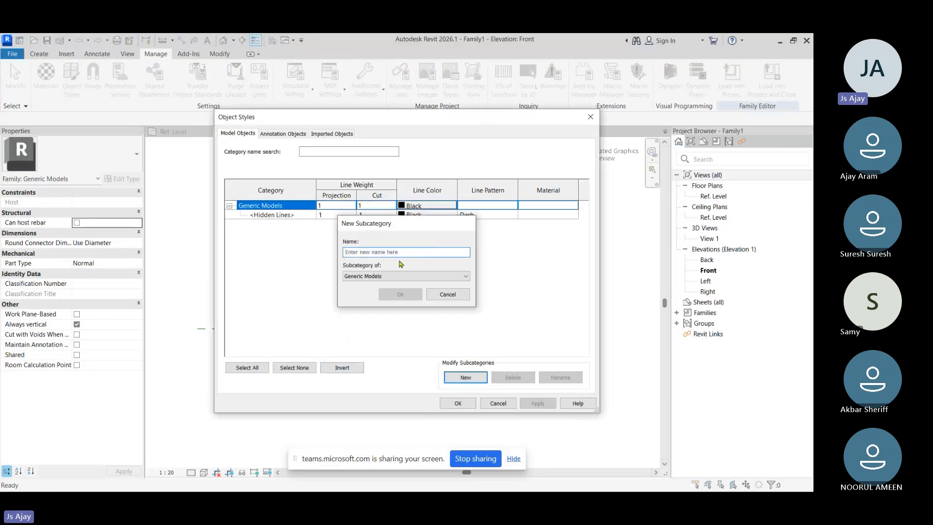
pyautogui.press('Escape')
pyautogui.press('Escape')
# Leave the new subcategory unnamed and review the subcategory options for the horizontal model line.
pyautogui.click(382, 251)
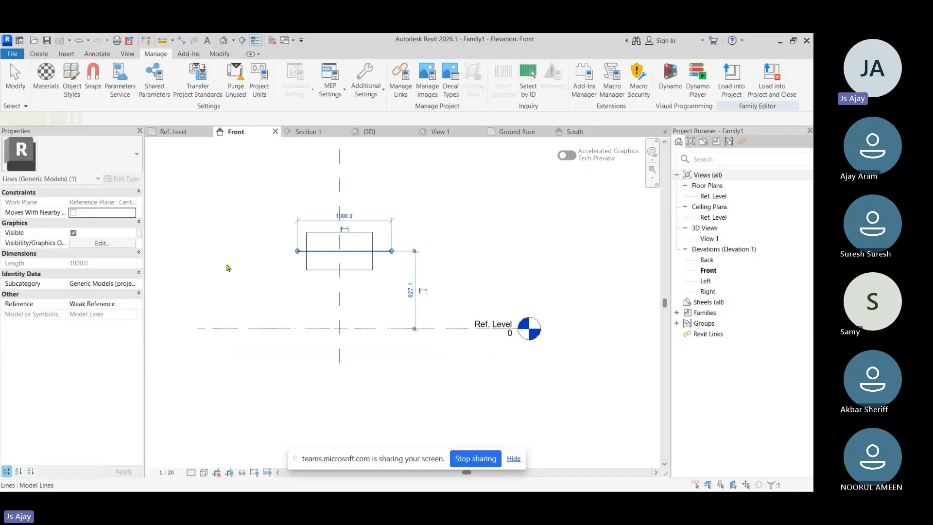
pyautogui.click(132, 283)
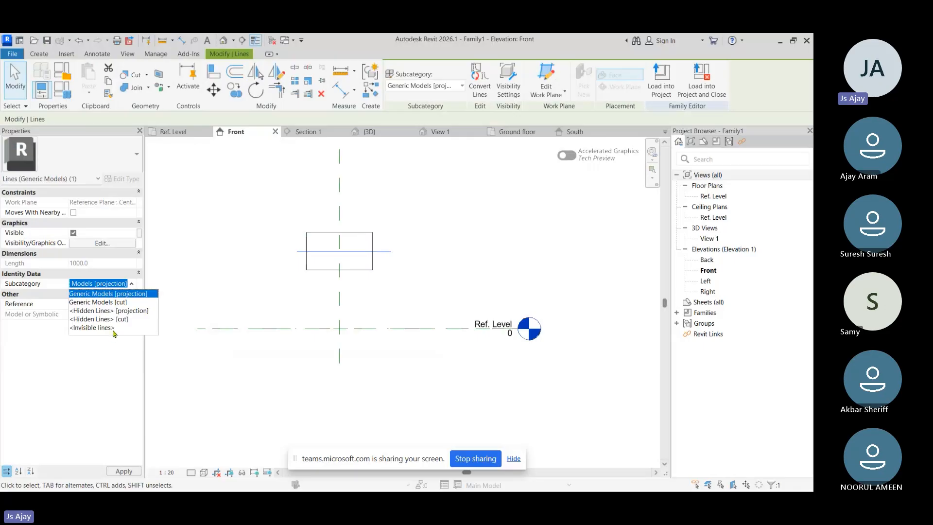
pyautogui.click(420, 272)
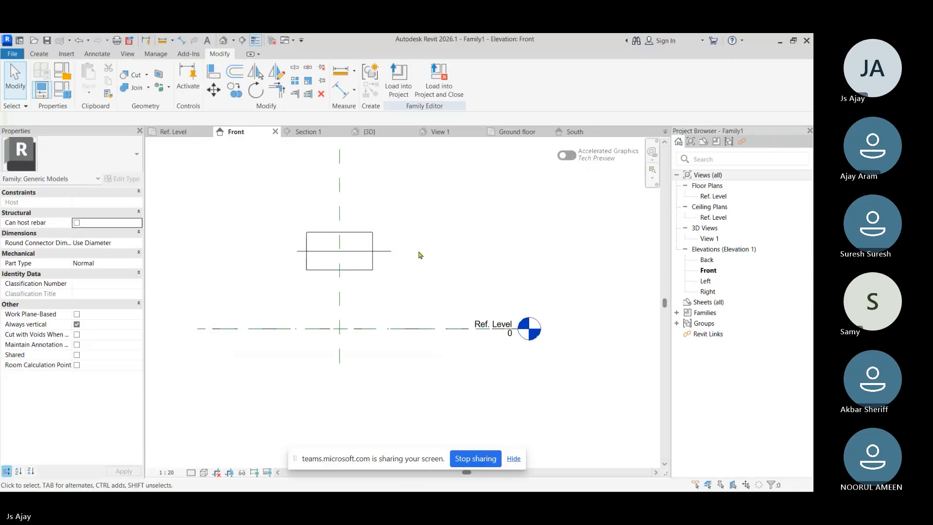
# Place an aligned dimension between the Ref. Level and the horizontal model line, to the right of the extrusion.
pyautogui.click(361, 255)
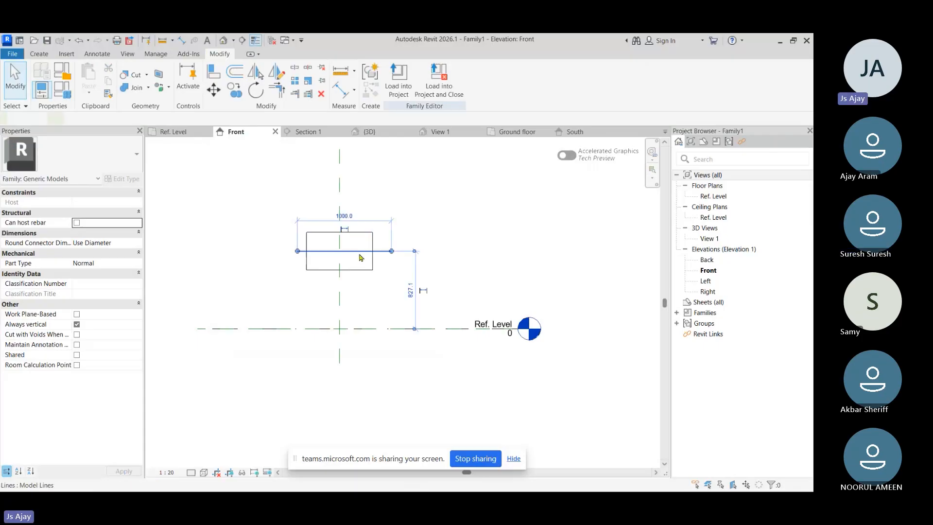
pyautogui.press('Escape')
pyautogui.click(336, 89)
pyautogui.click(388, 328)
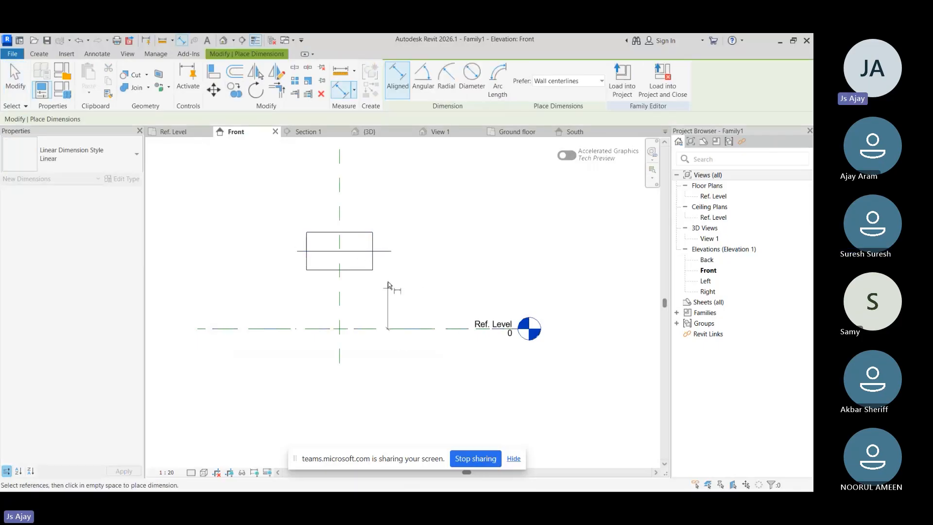
pyautogui.click(384, 251)
pyautogui.click(422, 253)
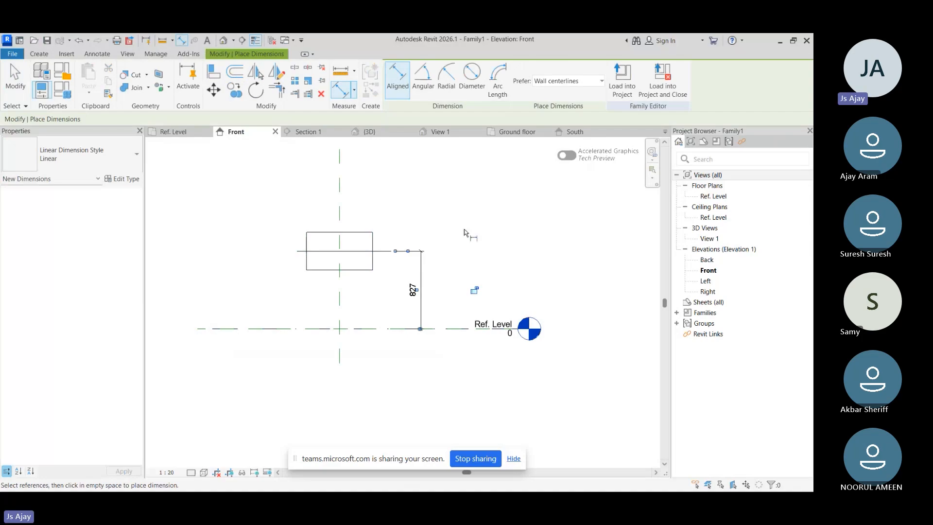
pyautogui.press('Escape')
# Try moving the model line up to the extrusion's top edge and undo the move.
pyautogui.click(365, 251)
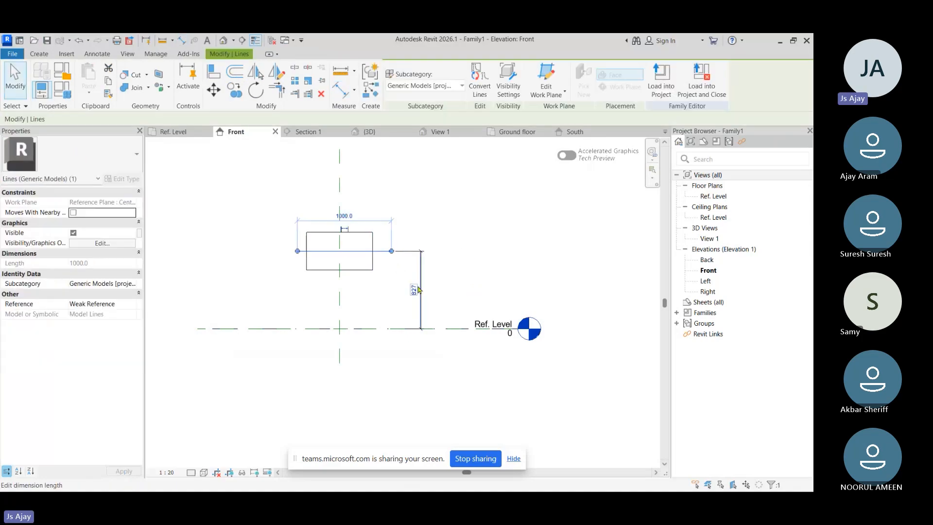
pyautogui.moveTo(366, 252); pyautogui.dragTo(363, 232)
pyautogui.click(343, 273)
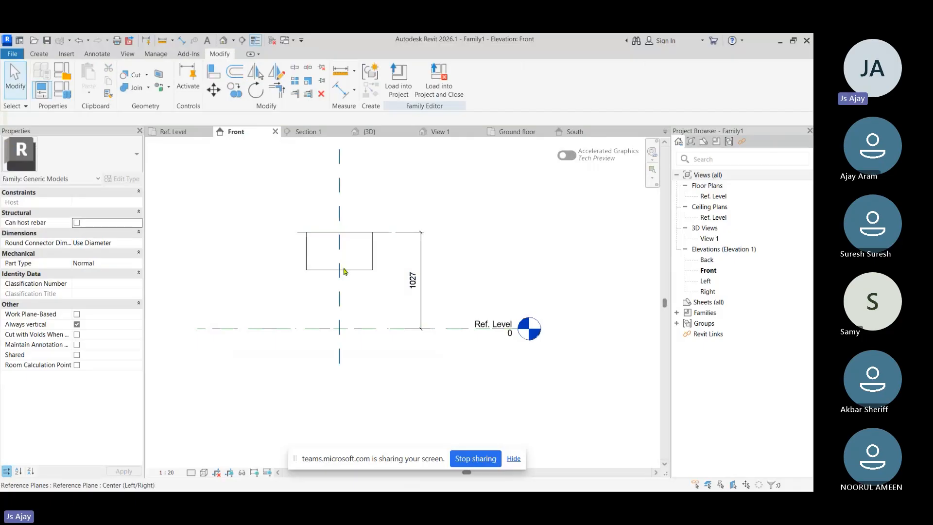
pyautogui.hotkey('ctrl', 'z')
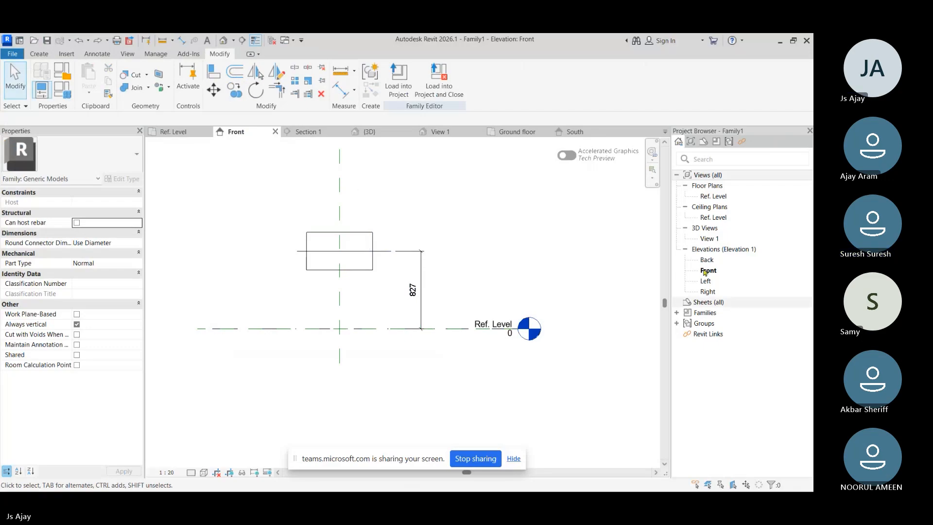
# Switch to the Revit Roof project's {3D} view and create a new sheet with the A1 metric titleblock.
pyautogui.click(664, 133)
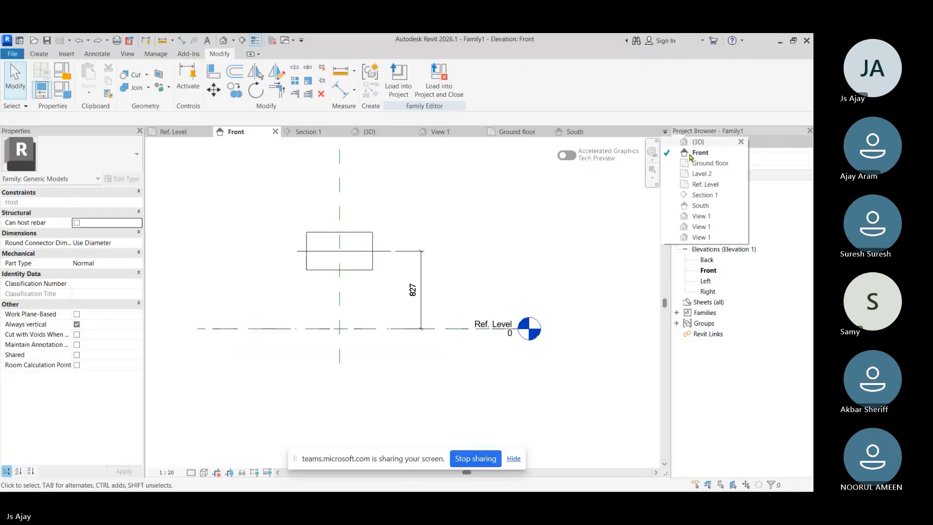
pyautogui.click(713, 145)
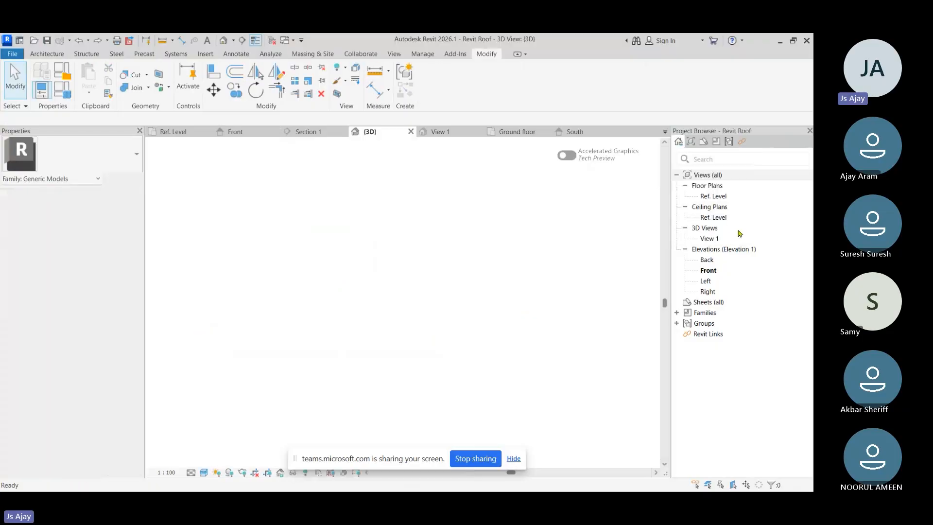
pyautogui.rightClick(729, 366)
pyautogui.click(731, 376)
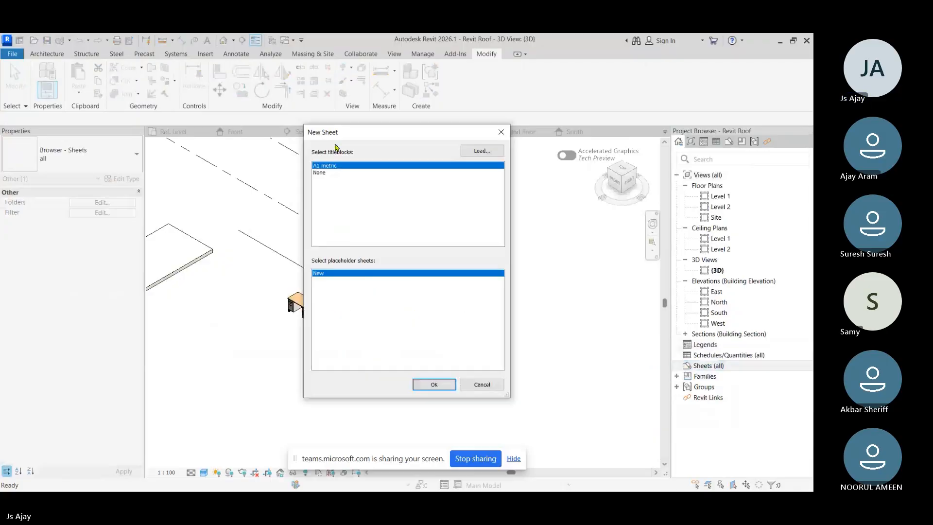
pyautogui.click(433, 385)
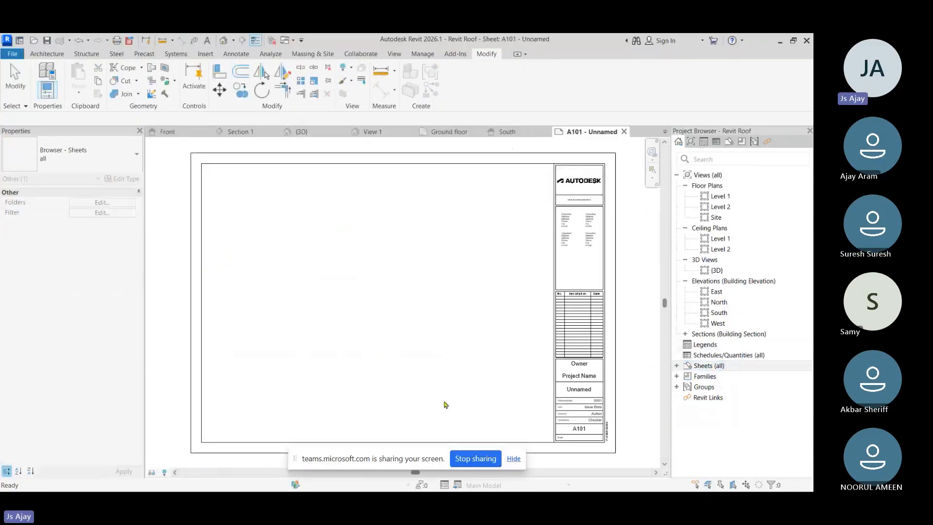
pyautogui.click(446, 404)
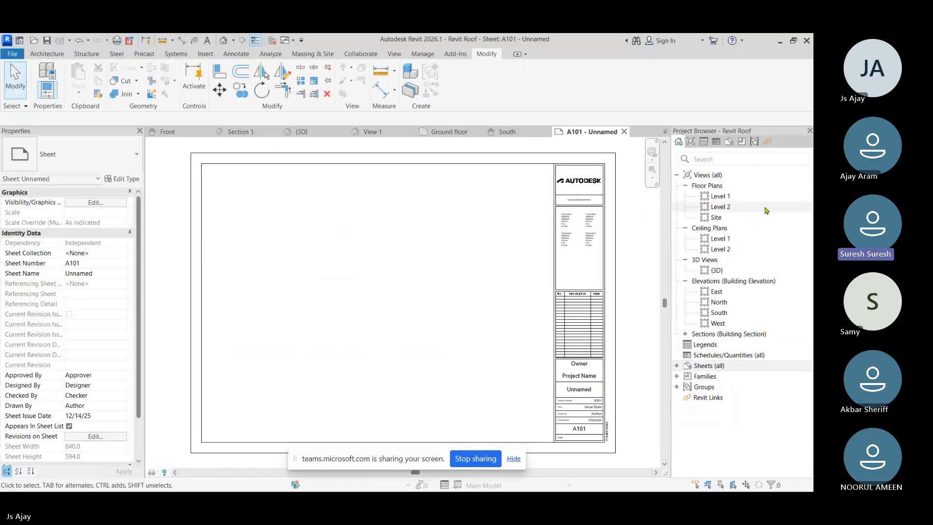
# Place the Level 1 floor plan on the new sheet, to the left of the titleblock information.
pyautogui.click(740, 198)
pyautogui.click(740, 196)
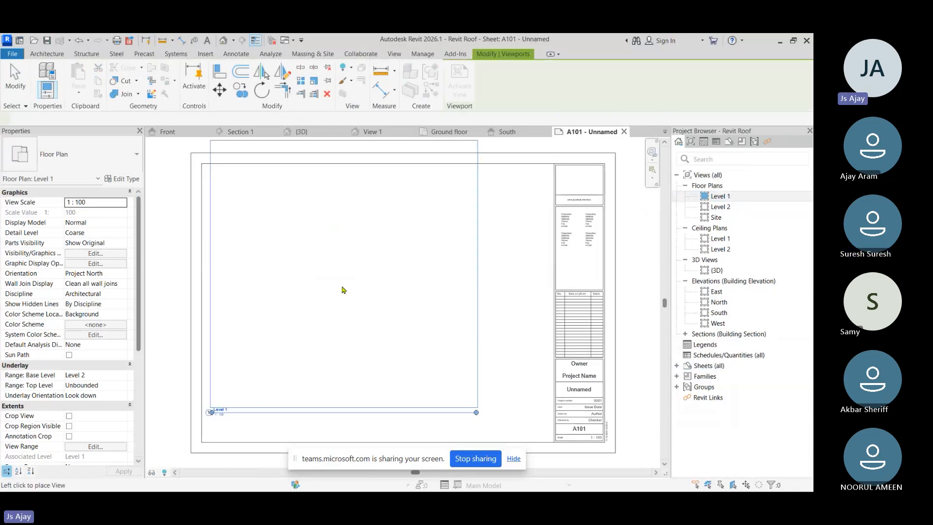
pyautogui.click(338, 307)
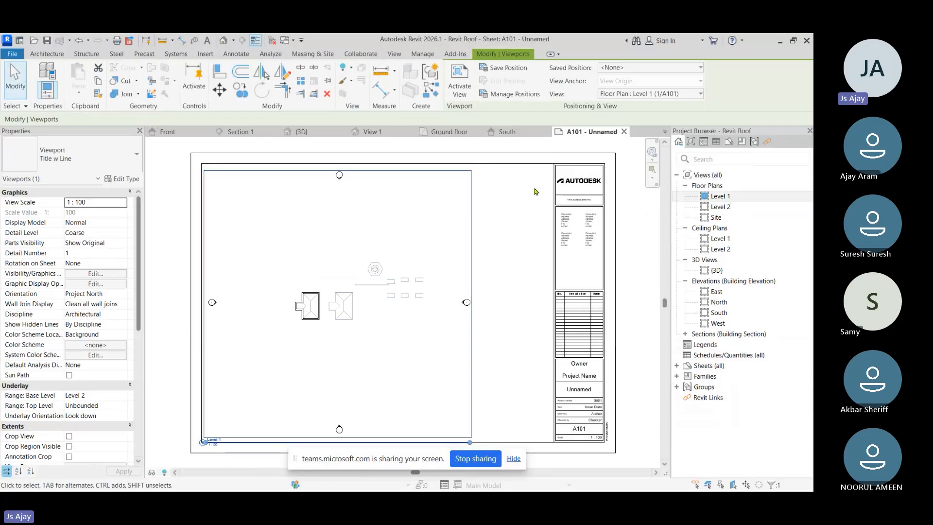
# Duplicate the Level 1 floor plan and rename the copy as Key plan.
pyautogui.rightClick(713, 201)
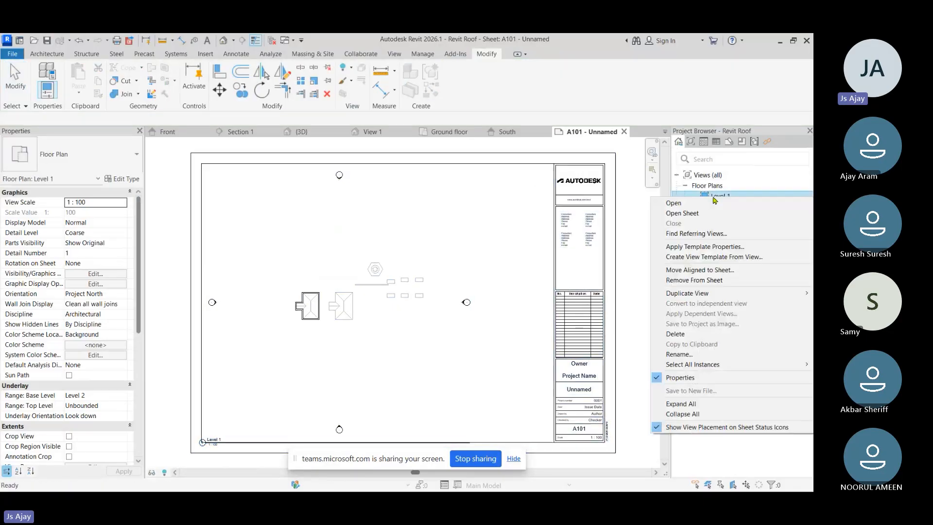
pyautogui.moveTo(687, 293)
pyautogui.click(627, 299)
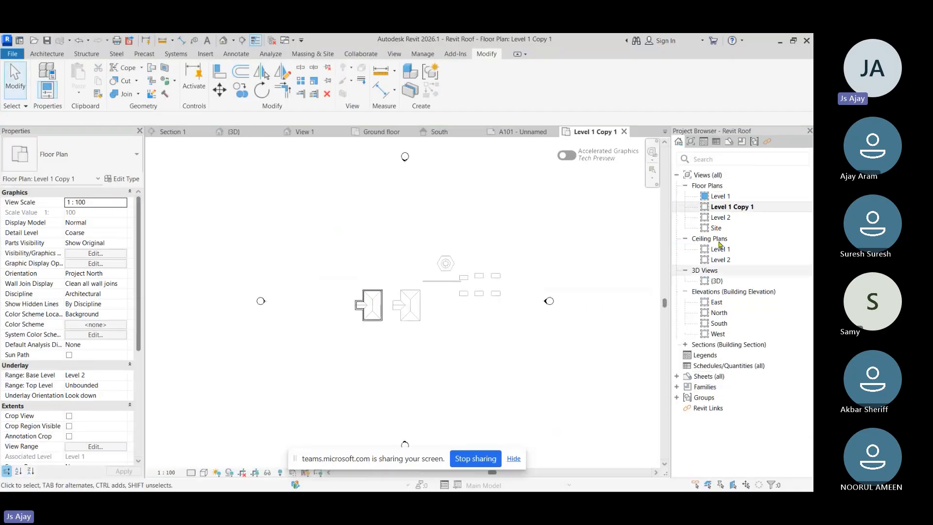
pyautogui.click(515, 132)
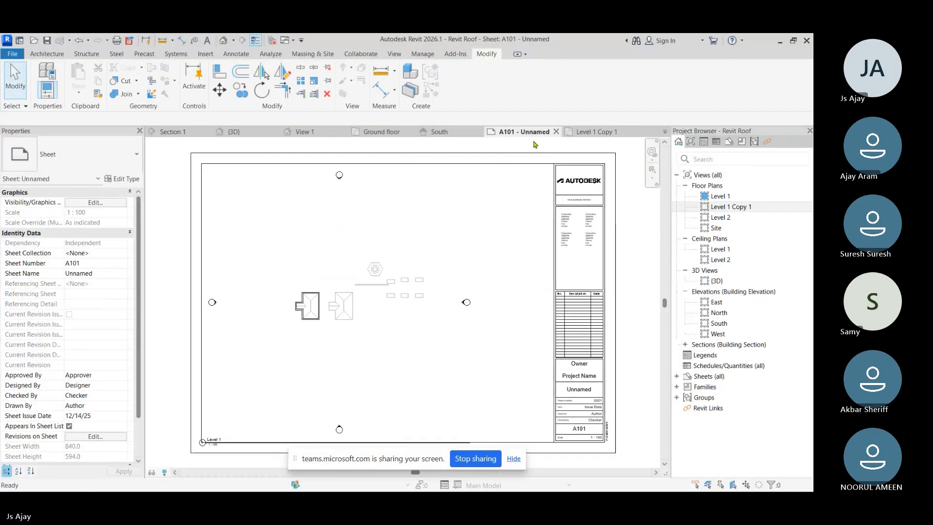
pyautogui.click(751, 208)
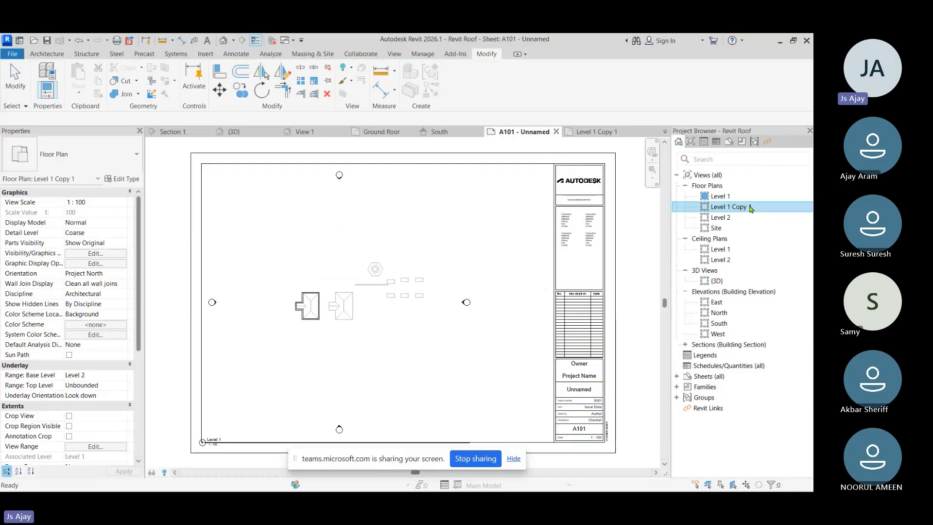
pyautogui.rightClick(750, 208)
pyautogui.click(699, 366)
pyautogui.write('Ke')
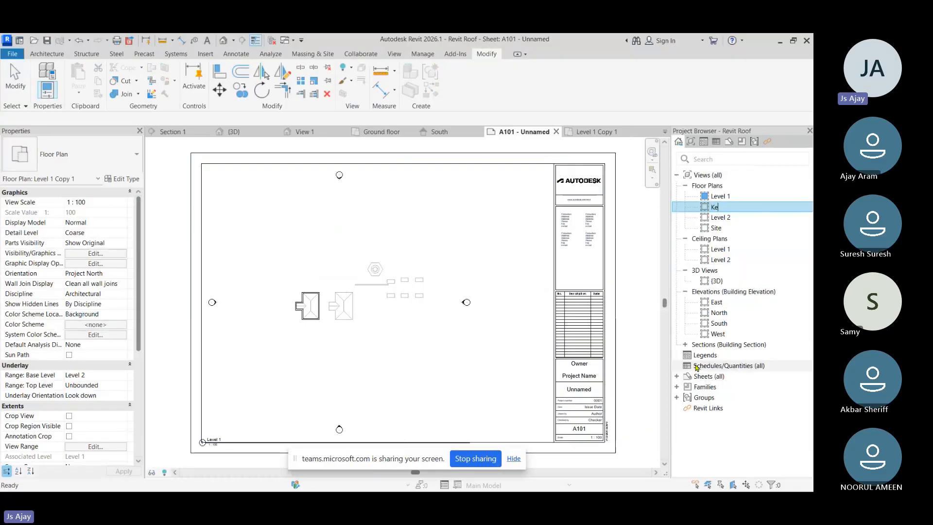
pyautogui.write('y plan')
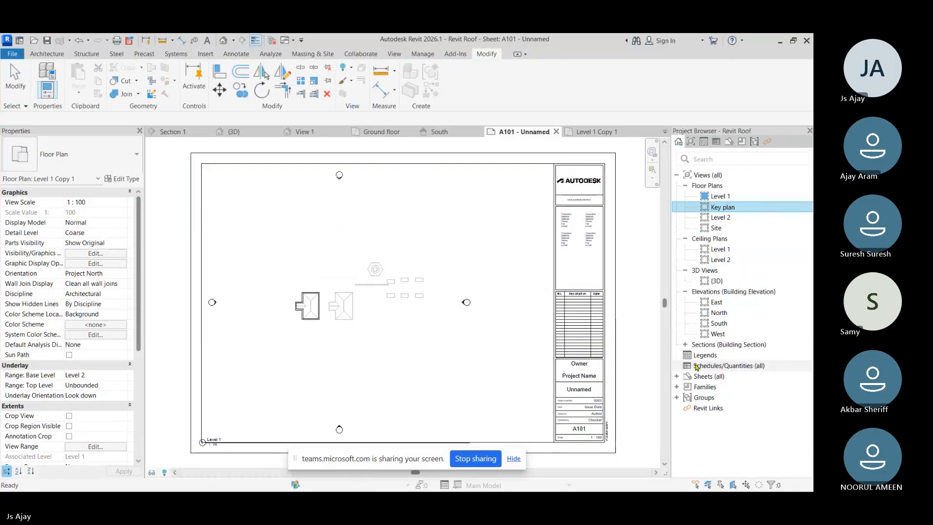
pyautogui.press('Return')
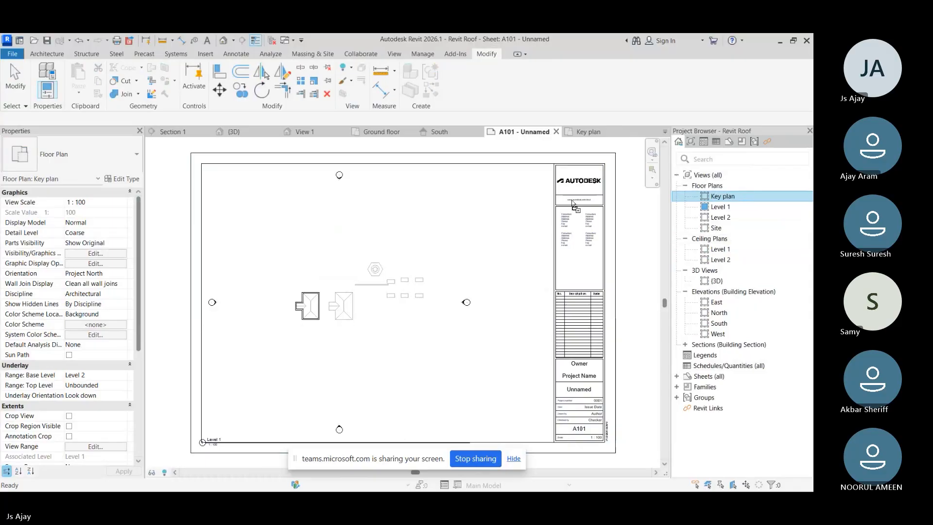
# Place the Key plan in the sheet's upper right area and turn on its Crop View and Crop Region Visible options.
pyautogui.click(491, 202)
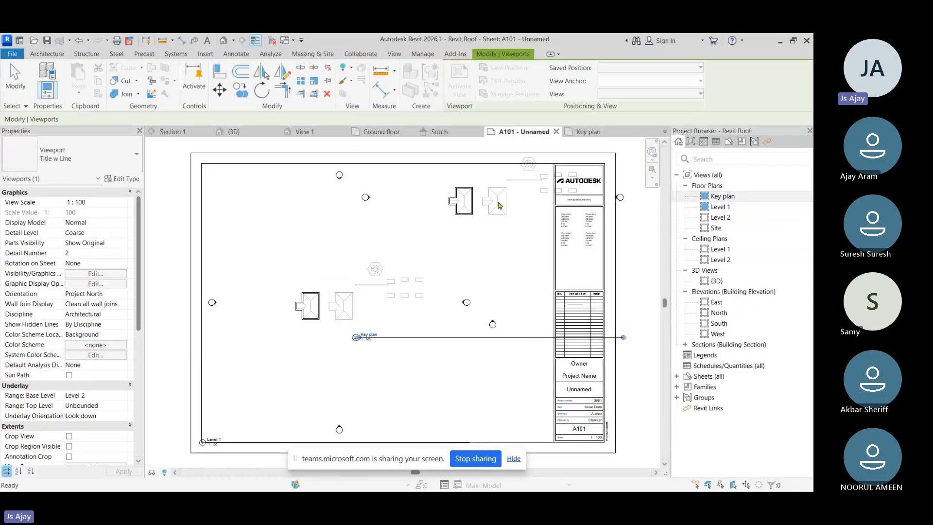
pyautogui.scroll(-2, 498, 250)
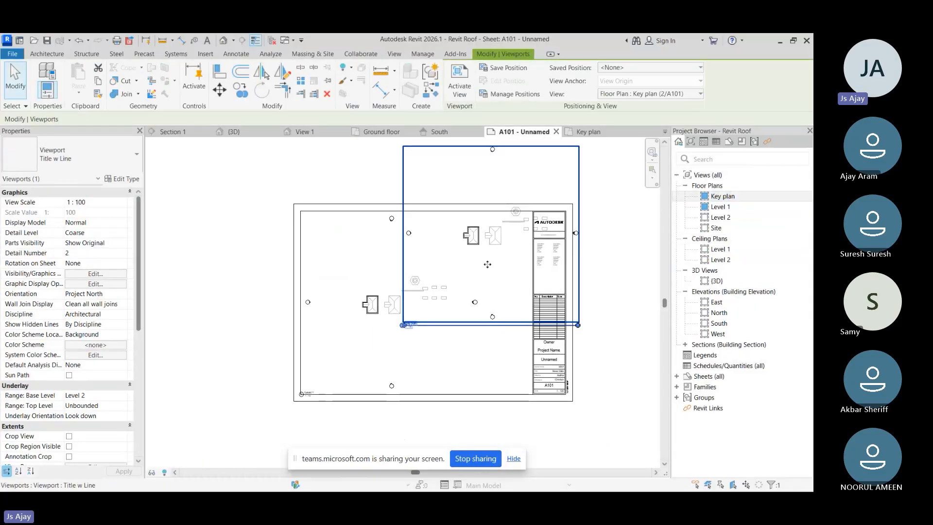
pyautogui.doubleClick(495, 255)
pyautogui.click(69, 436)
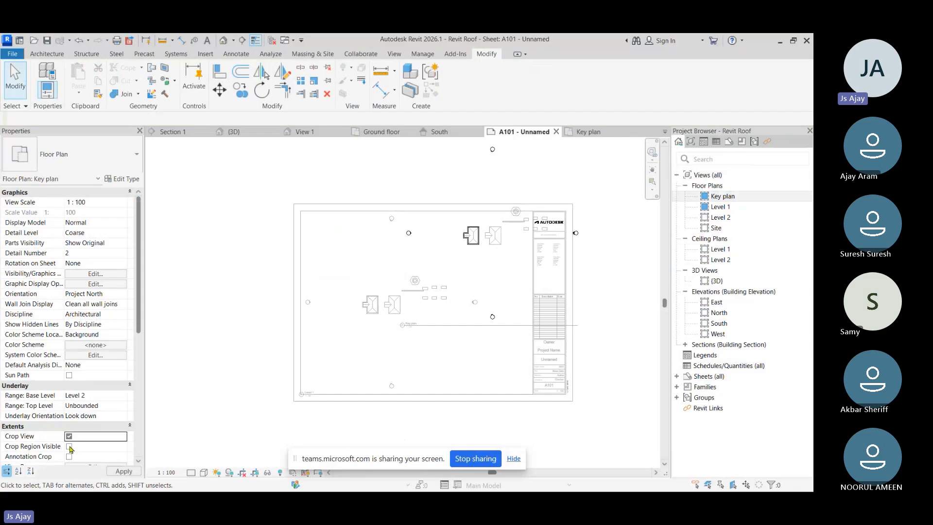
pyautogui.click(69, 446)
pyautogui.moveTo(618, 193); pyautogui.dragTo(618, 244, button='middle')
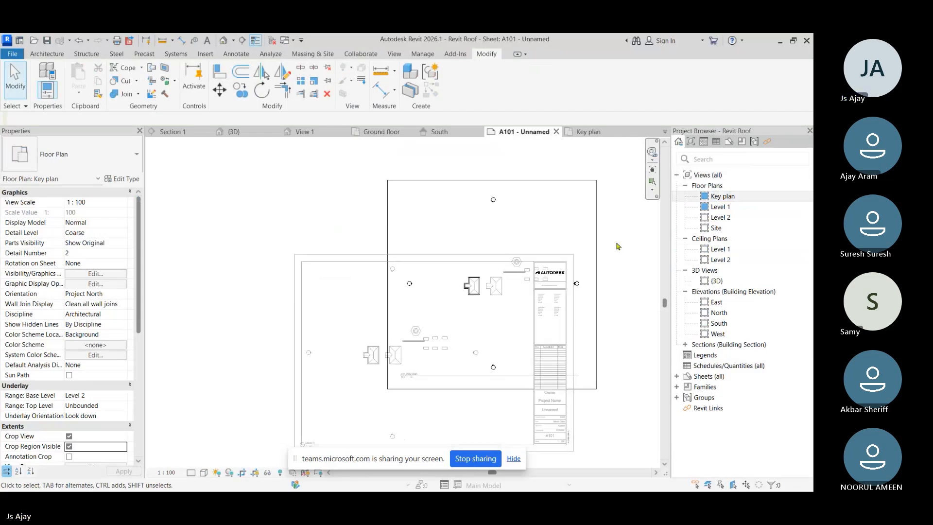
# Shrink the Key plan's crop region from its sides, top and bottom to frame the left-hand building, undoing the accidental split.
pyautogui.click(596, 246)
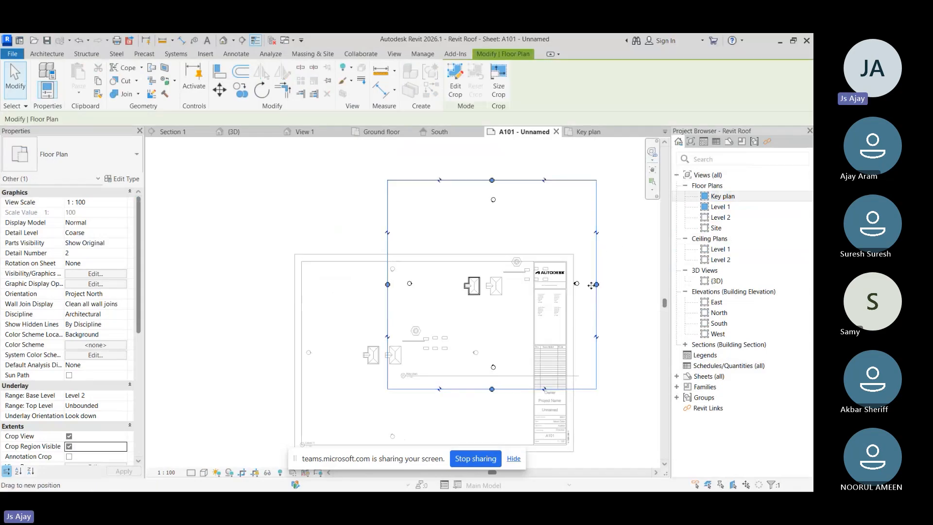
pyautogui.moveTo(596, 284); pyautogui.dragTo(501, 297)
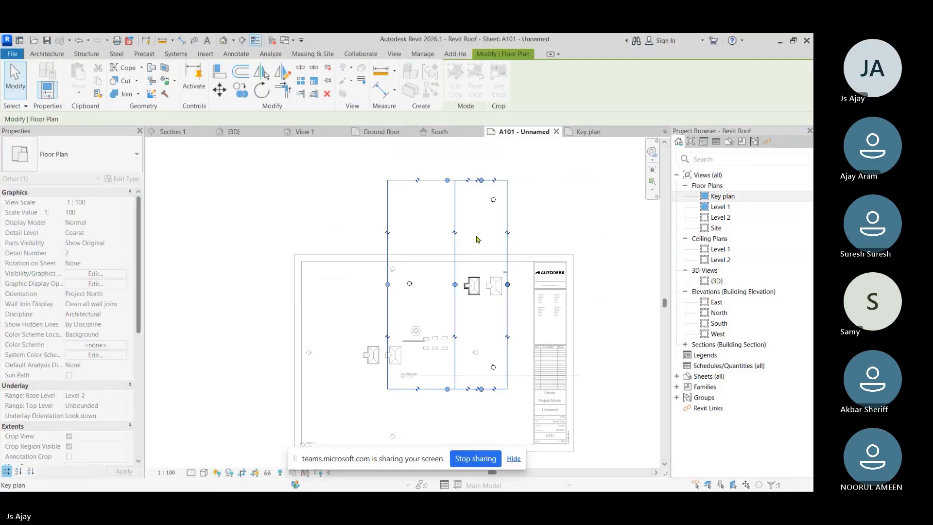
pyautogui.click(493, 181)
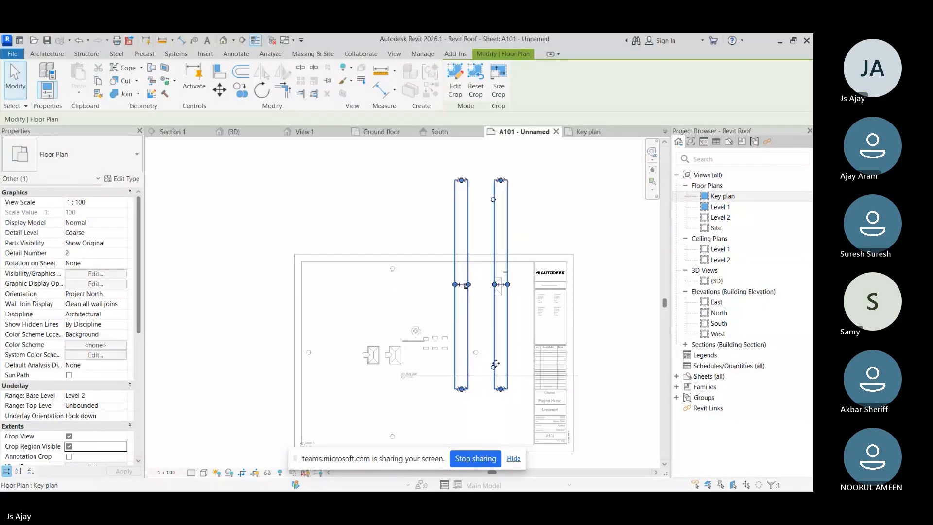
pyautogui.hotkey('ctrl', 'z')
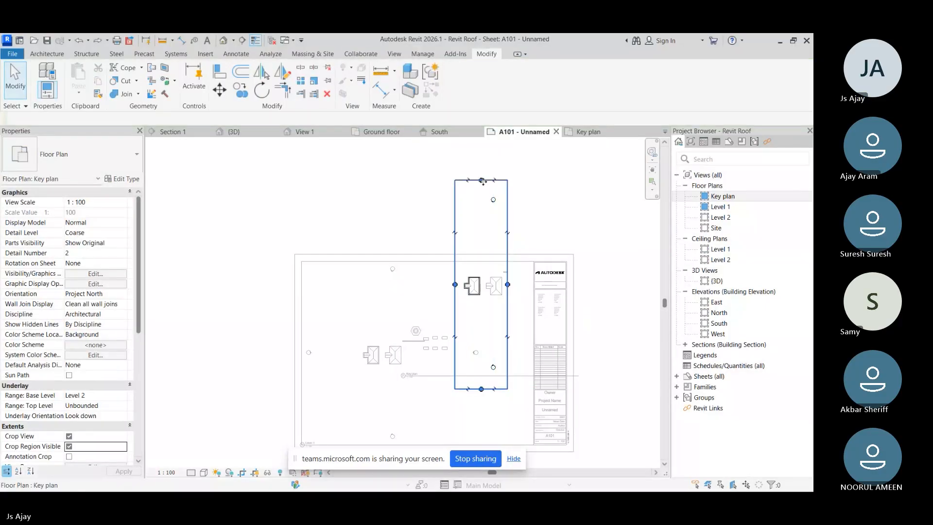
pyautogui.click(482, 180)
pyautogui.moveTo(481, 180); pyautogui.dragTo(481, 272)
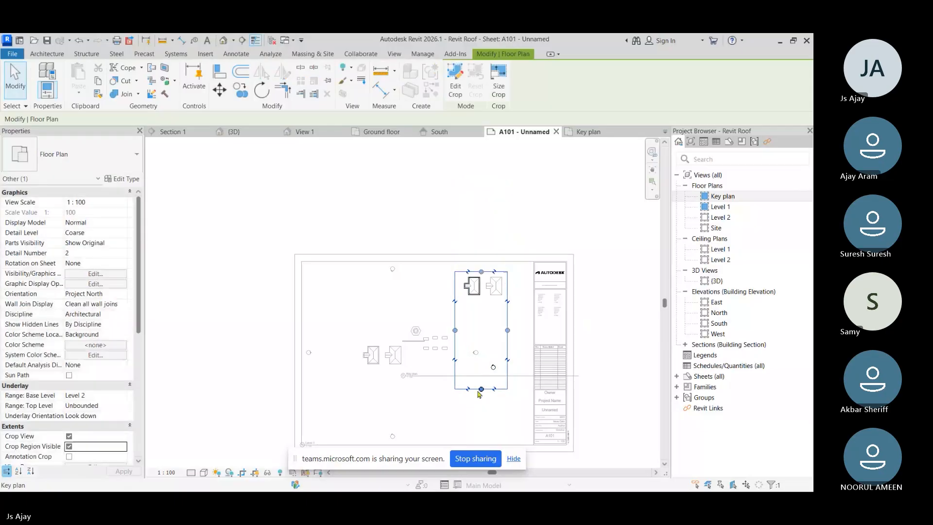
pyautogui.moveTo(481, 389); pyautogui.dragTo(436, 299)
# Deactivate the Key plan view and move its viewport right, close beside the titleblock at the sheet's upper corner.
pyautogui.scroll(3, 510, 277)
pyautogui.scroll(1, 516, 284)
pyautogui.moveTo(364, 296); pyautogui.dragTo(509, 298)
pyautogui.doubleClick(408, 218)
pyautogui.click(404, 297)
pyautogui.scroll(1, 520, 295)
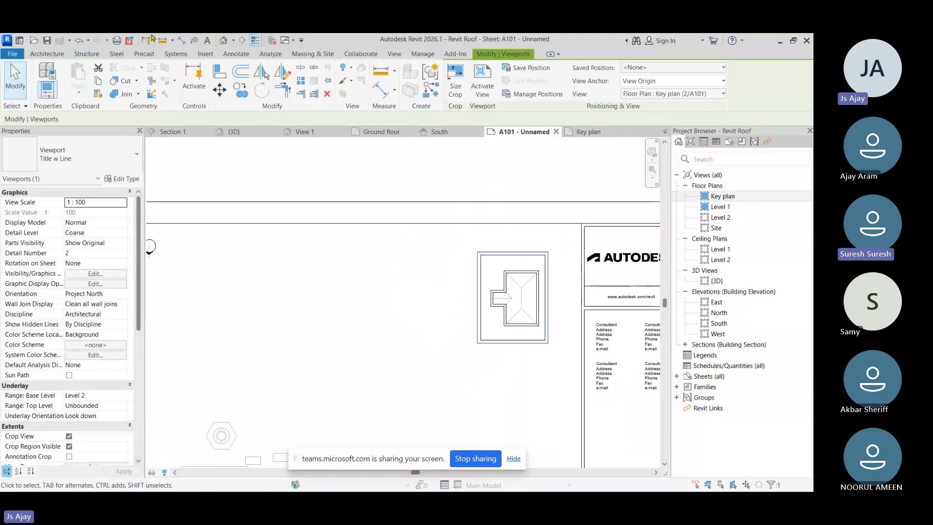
# Draw a rectangular Diagonal Crosshatch filled region, about 2271 by 3285 mm, over the building's left wing in the Key plan and deactivate the view.
pyautogui.doubleClick(508, 282)
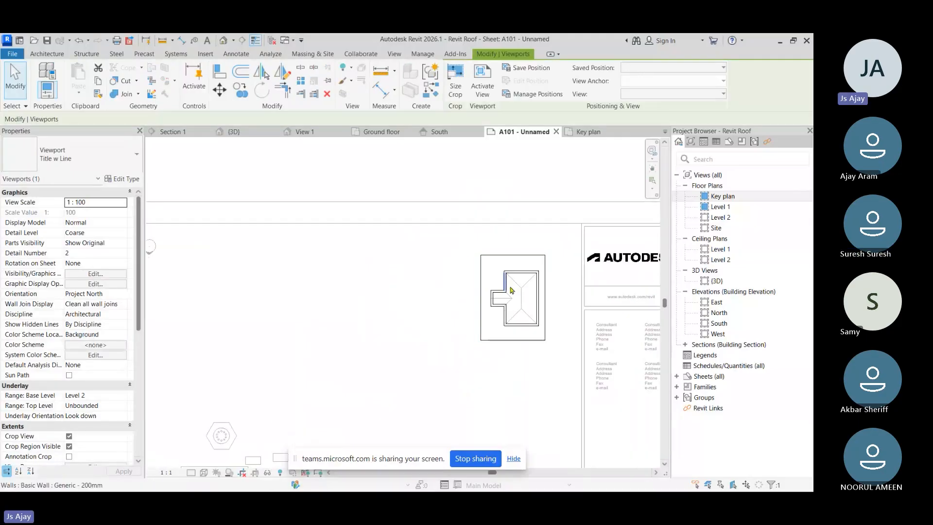
pyautogui.click(236, 54)
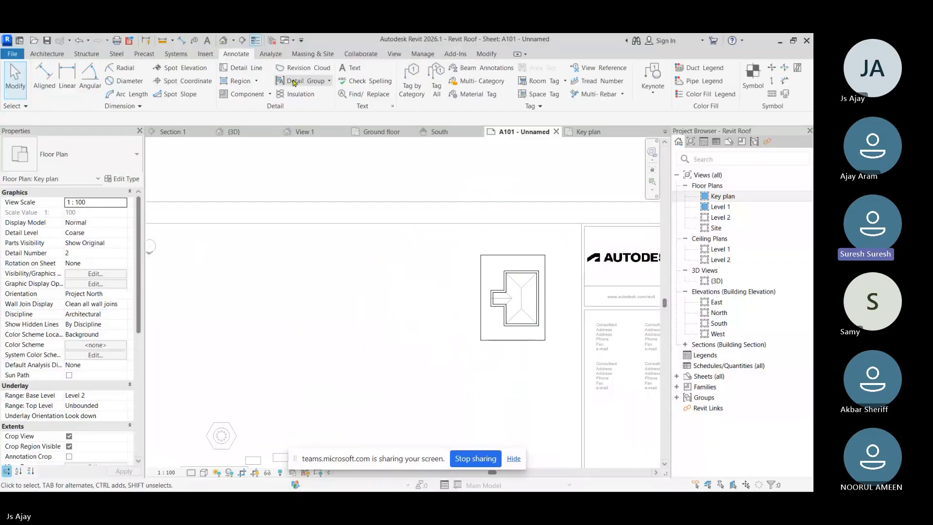
pyautogui.click(256, 81)
pyautogui.click(260, 98)
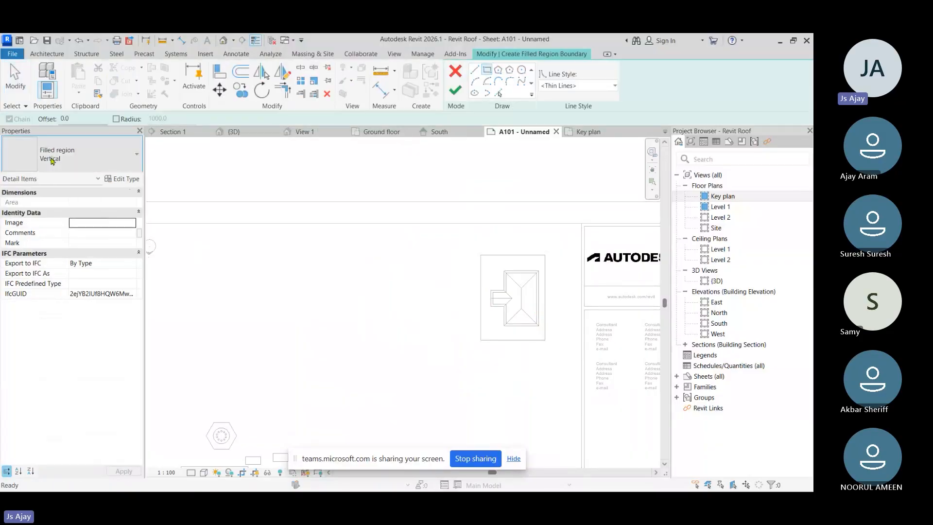
pyautogui.click(52, 161)
pyautogui.click(54, 209)
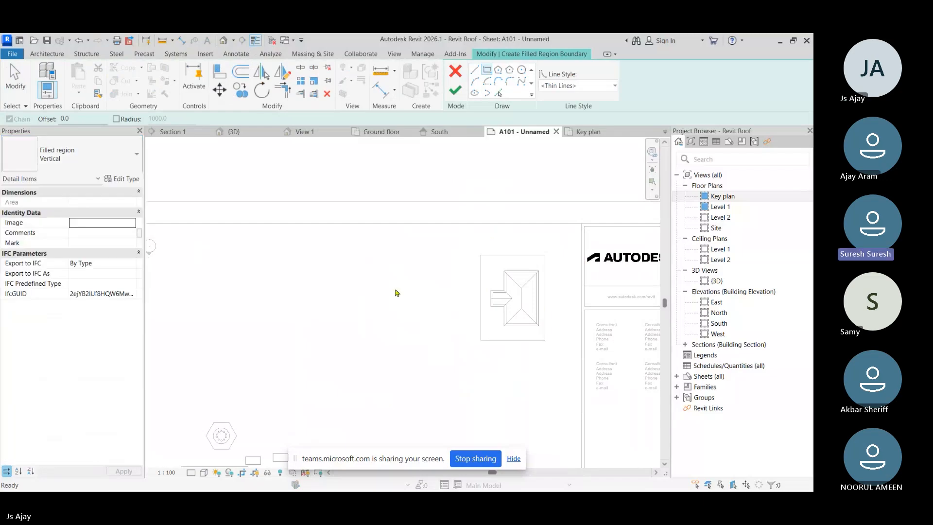
pyautogui.click(490, 282)
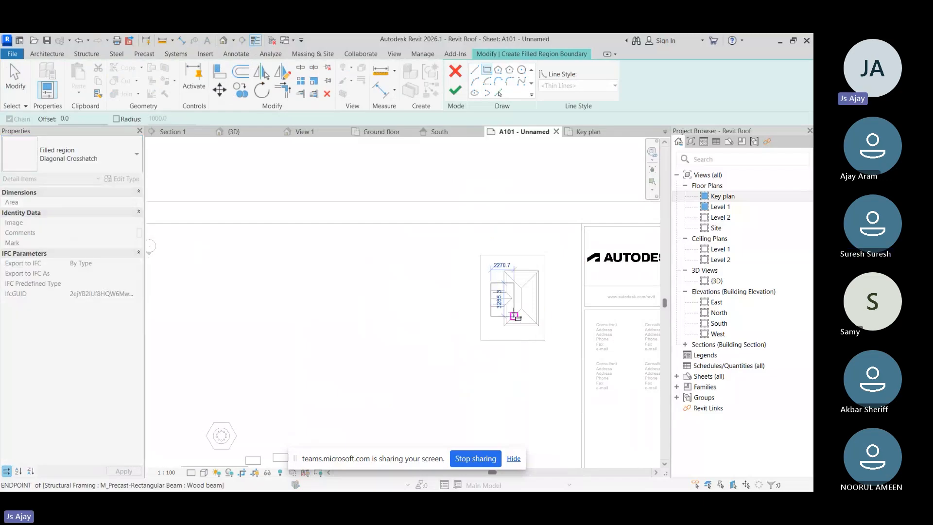
pyautogui.click(514, 316)
pyautogui.click(454, 90)
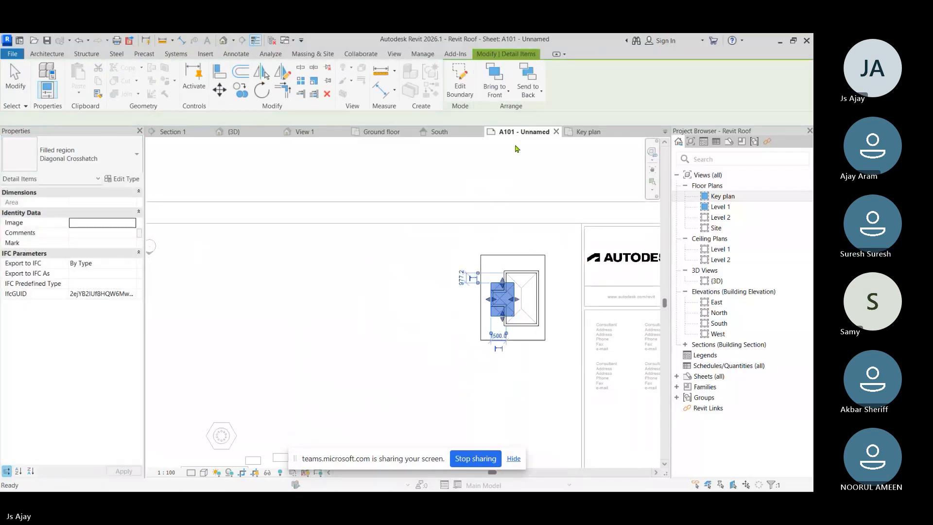
pyautogui.click(547, 169)
pyautogui.scroll(-4, 558, 198)
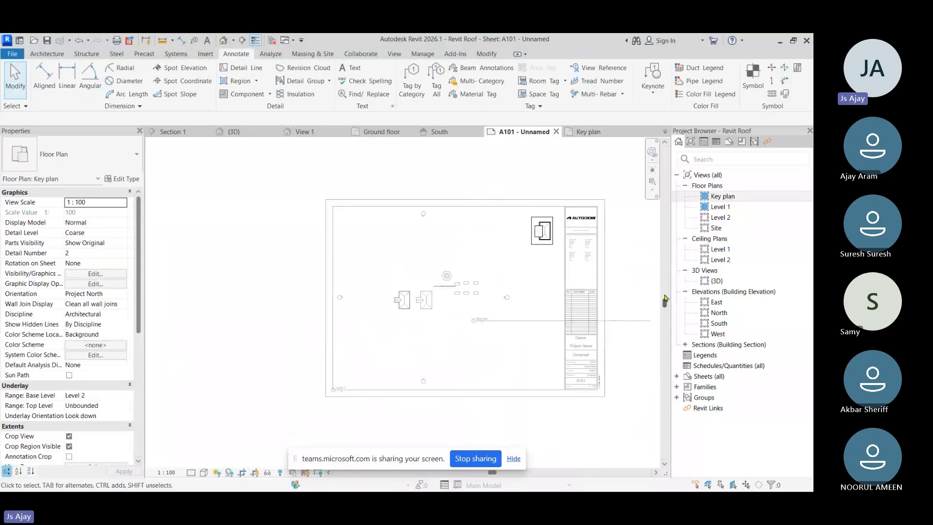
pyautogui.doubleClick(624, 332)
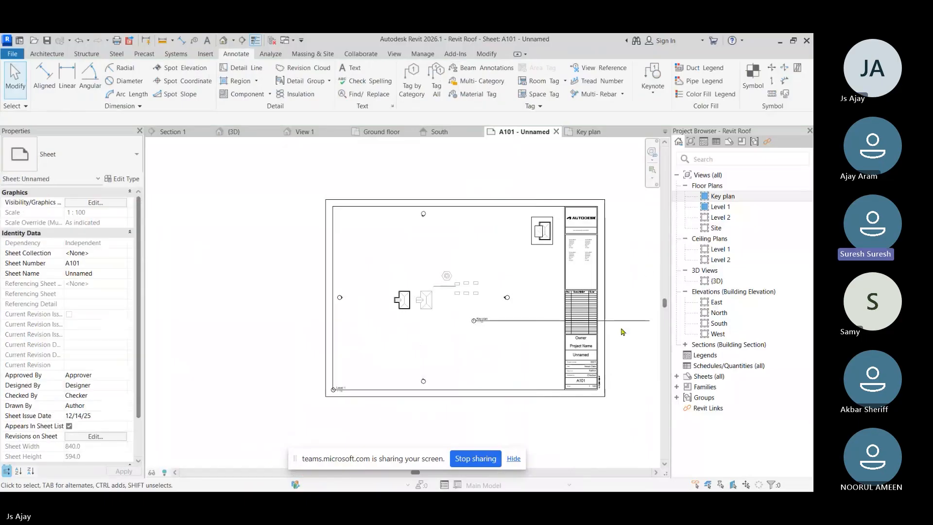
# Reactivate the Key plan viewport to examine its filled region and return to the sheet.
pyautogui.click(539, 235)
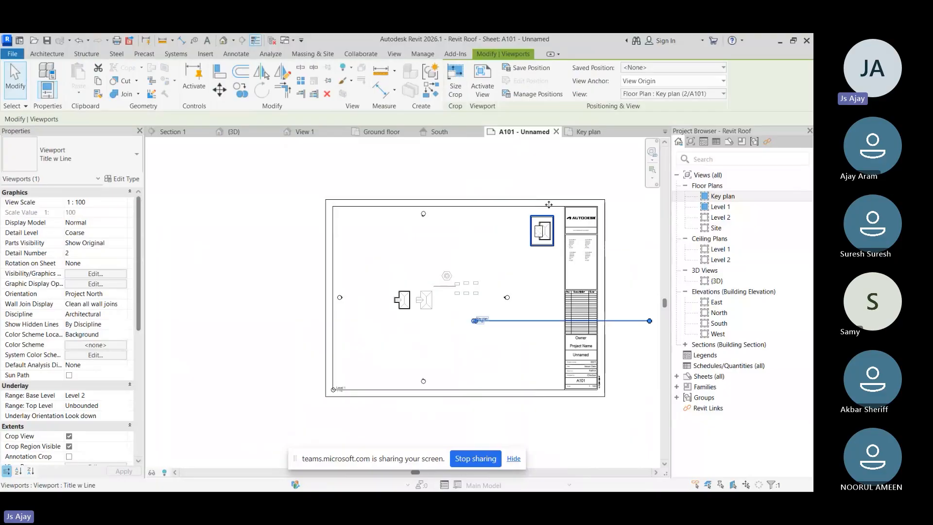
pyautogui.click(497, 173)
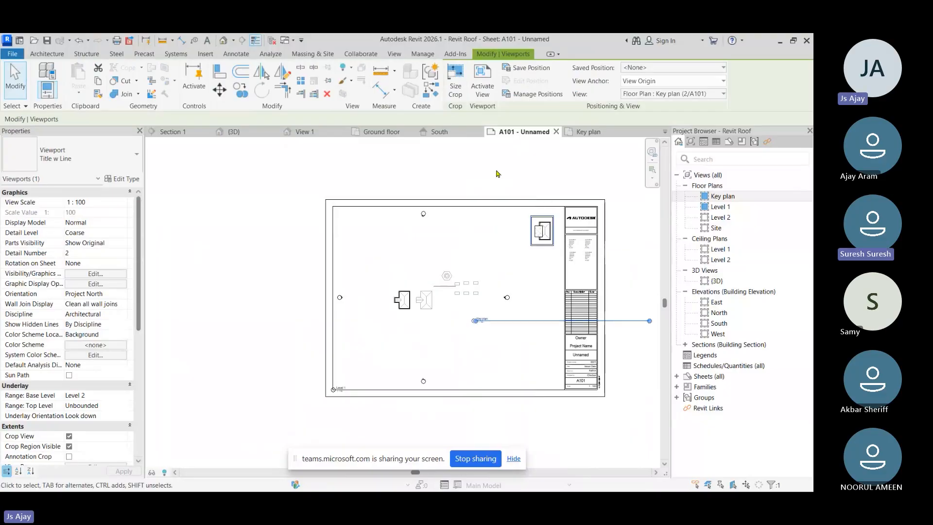
pyautogui.click(236, 54)
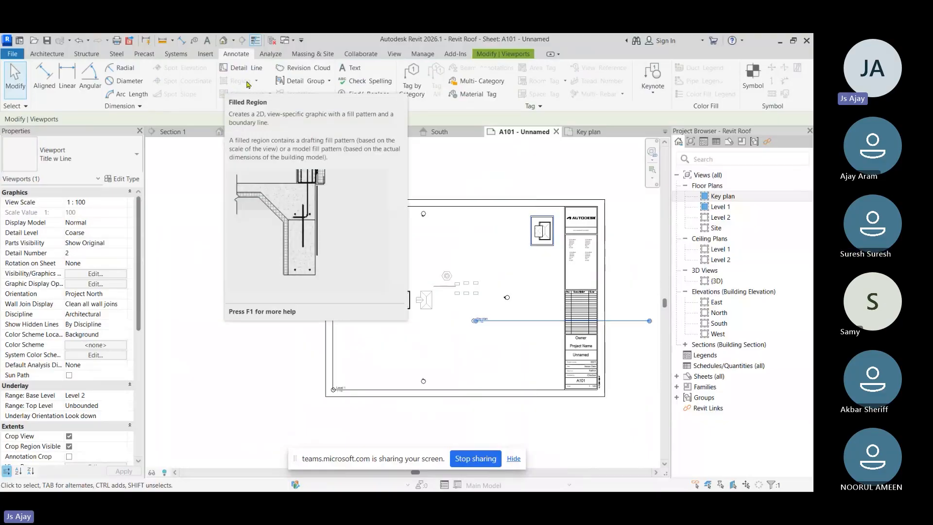
pyautogui.scroll(2, 543, 234)
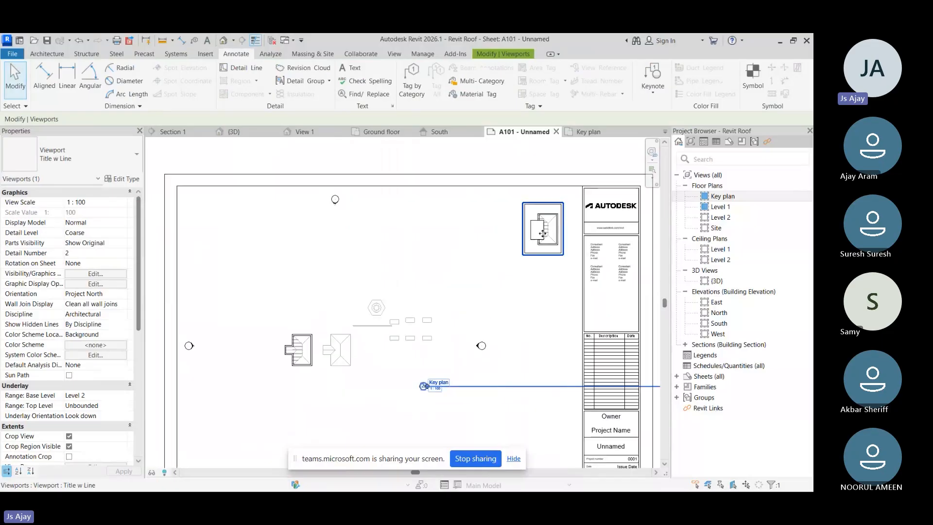
pyautogui.scroll(2, 543, 234)
pyautogui.doubleClick(537, 243)
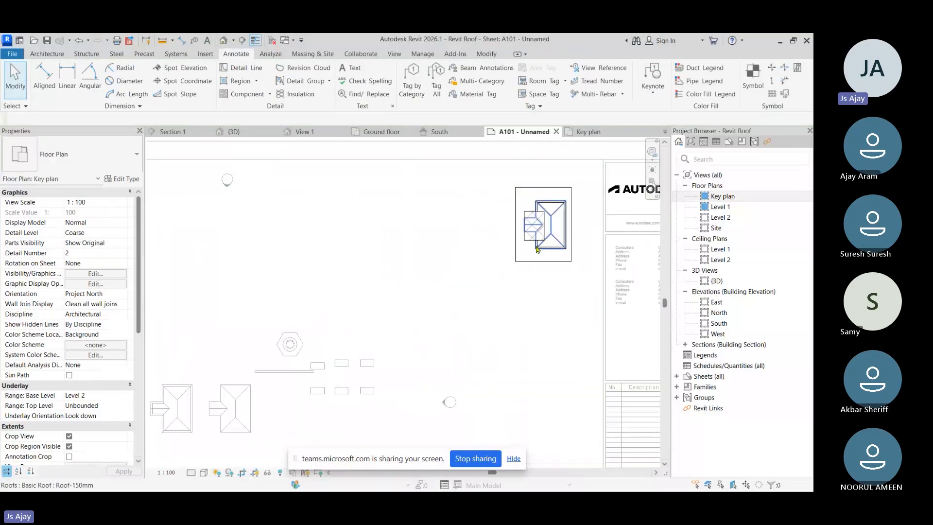
pyautogui.doubleClick(465, 285)
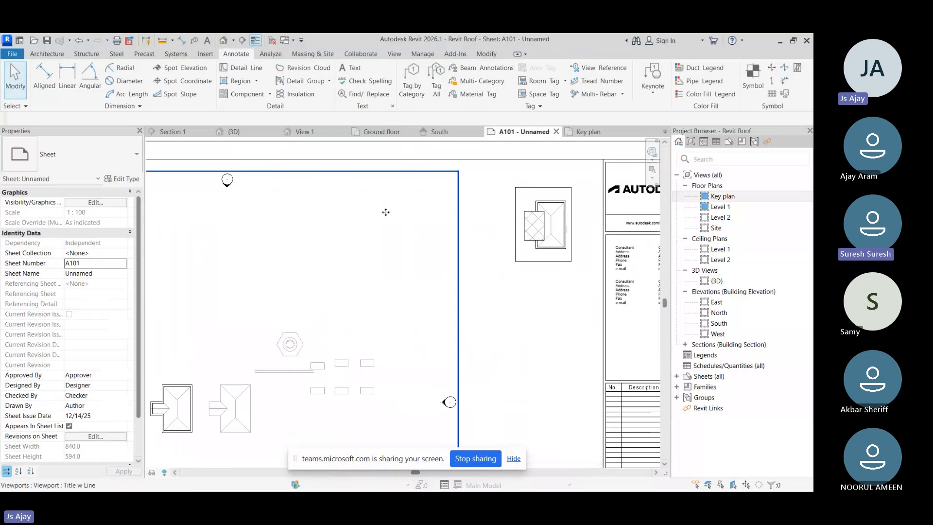
pyautogui.click(418, 207)
pyautogui.scroll(-3, 514, 291)
pyautogui.click(607, 395)
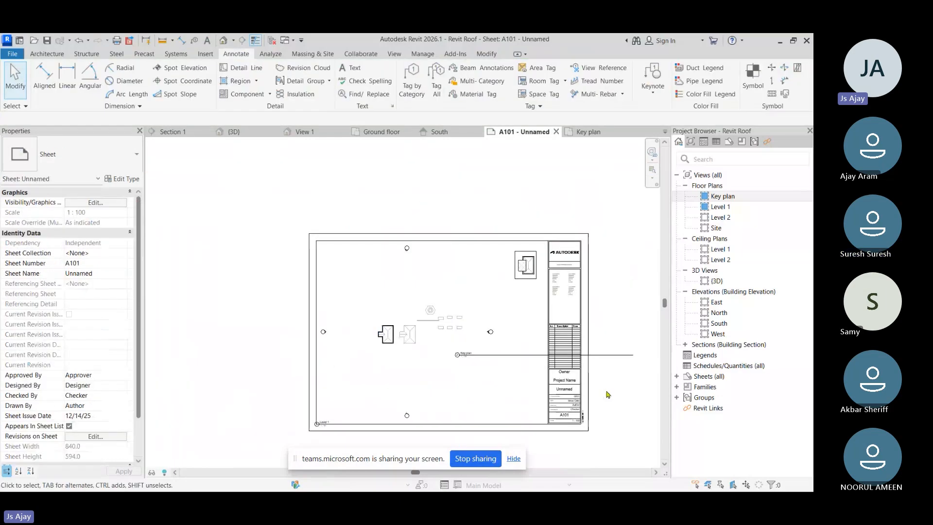
# Activate the Level 1 viewport, review the Filled Region and Masking Region options, and deactivate the view.
pyautogui.click(390, 357)
pyautogui.rightClick(363, 277)
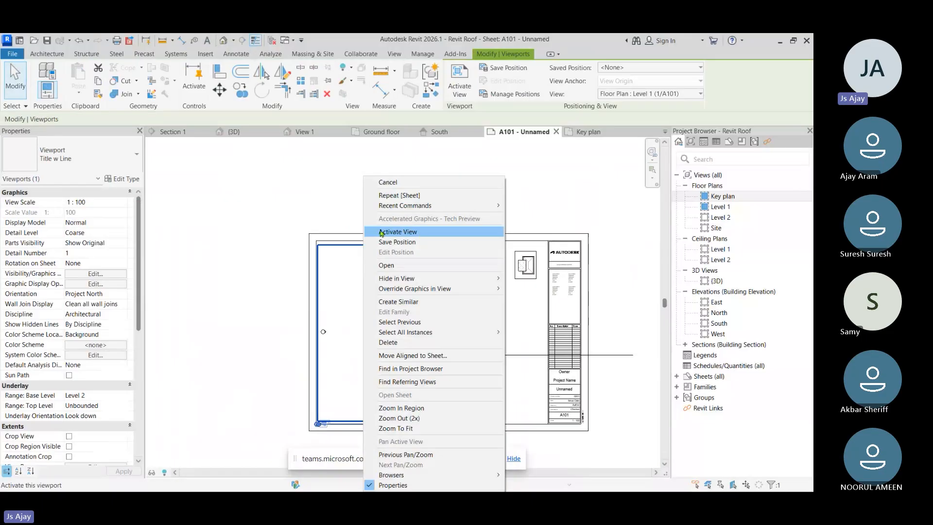
pyautogui.click(419, 232)
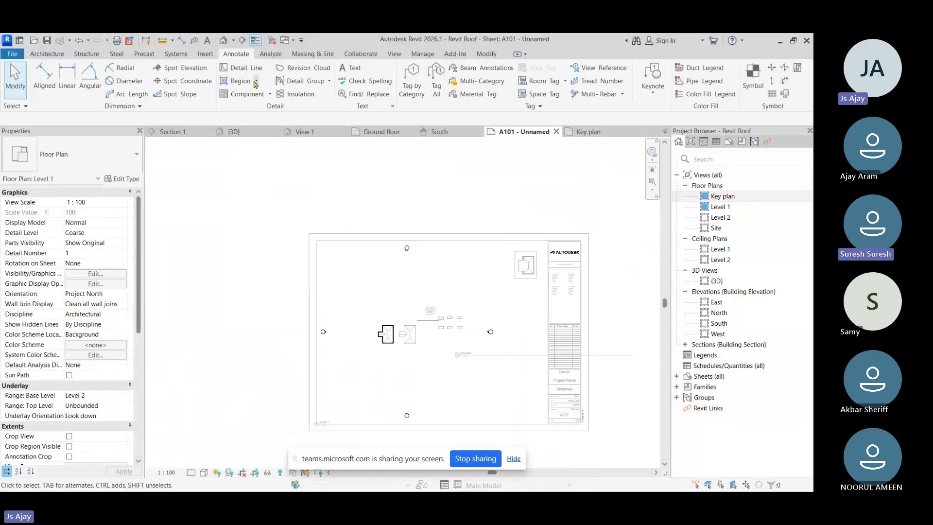
pyautogui.click(256, 81)
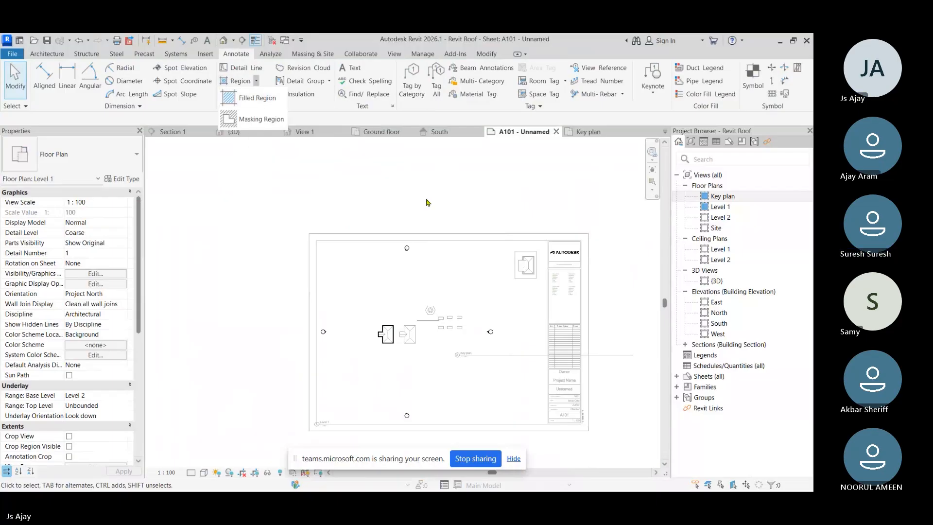
pyautogui.click(425, 200)
pyautogui.rightClick(405, 186)
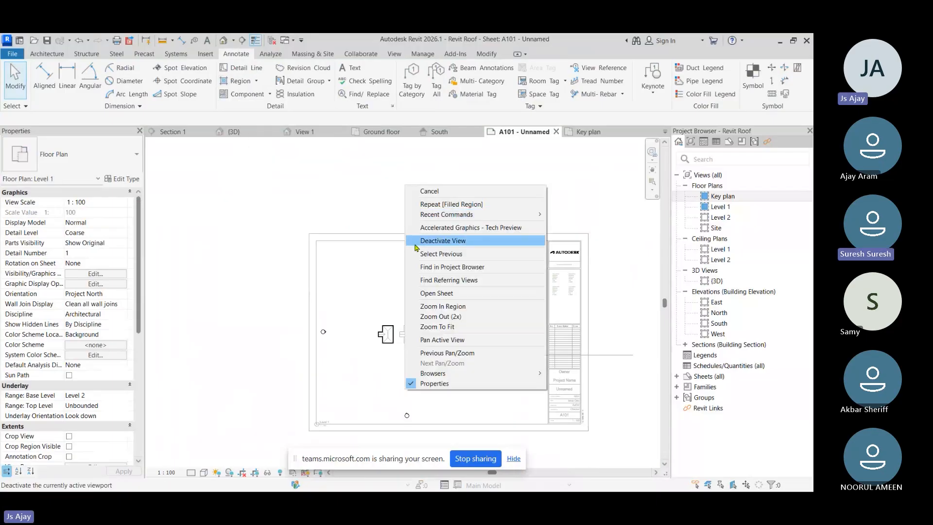
pyautogui.click(416, 243)
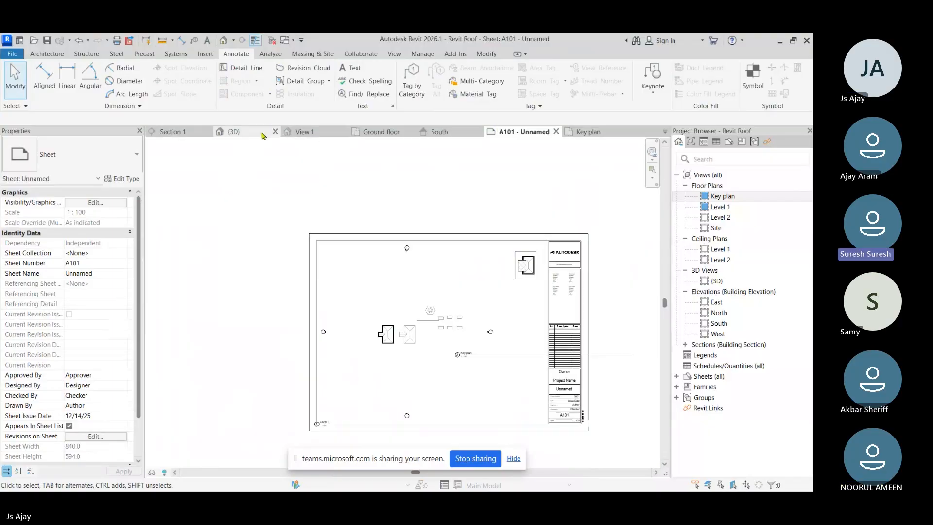
# Switch to the desk family's Ground floor plan and open its family types.
pyautogui.click(323, 135)
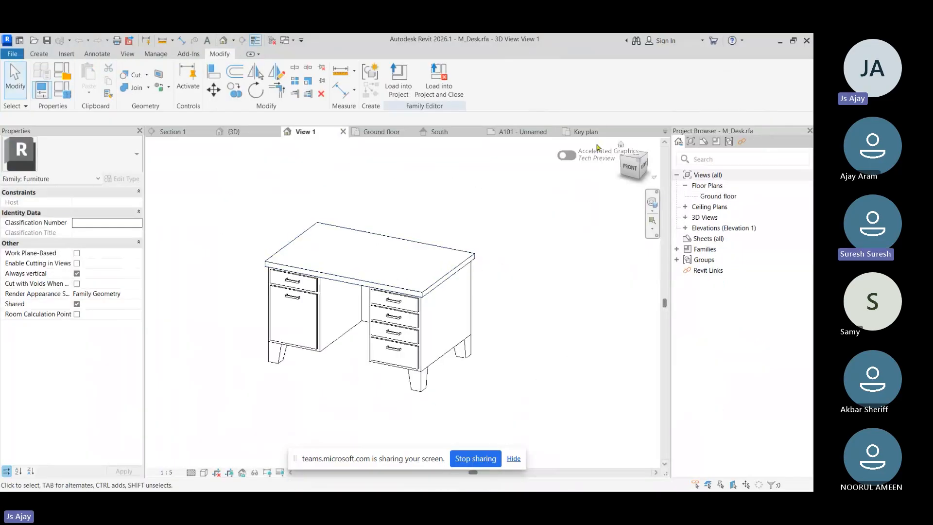
pyautogui.click(381, 132)
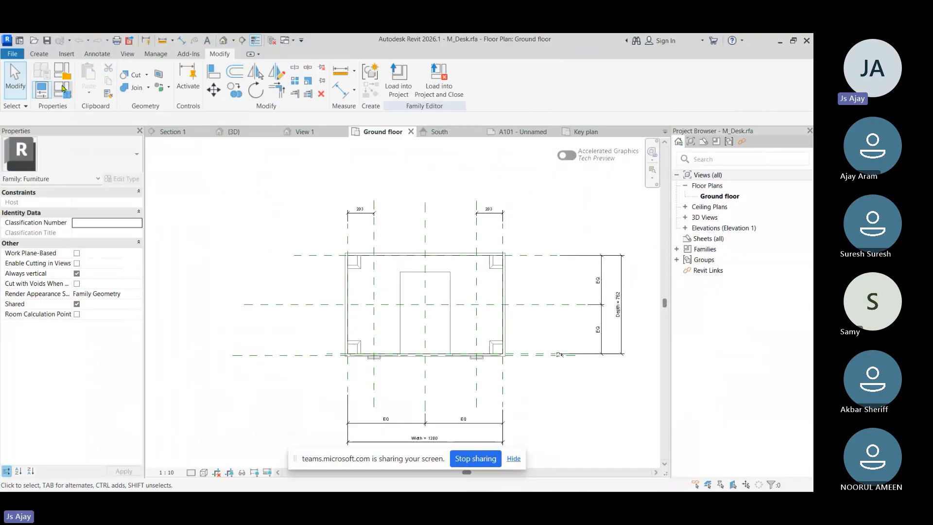
pyautogui.click(63, 88)
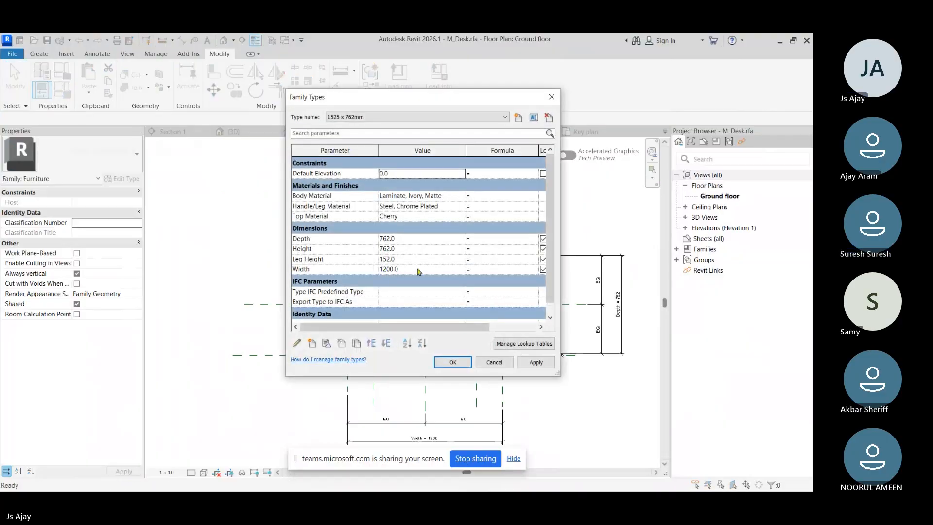
# Add an instance family parameter named Top Material-1 with the Material data type, grouped under Materials and Finishes.
pyautogui.click(312, 344)
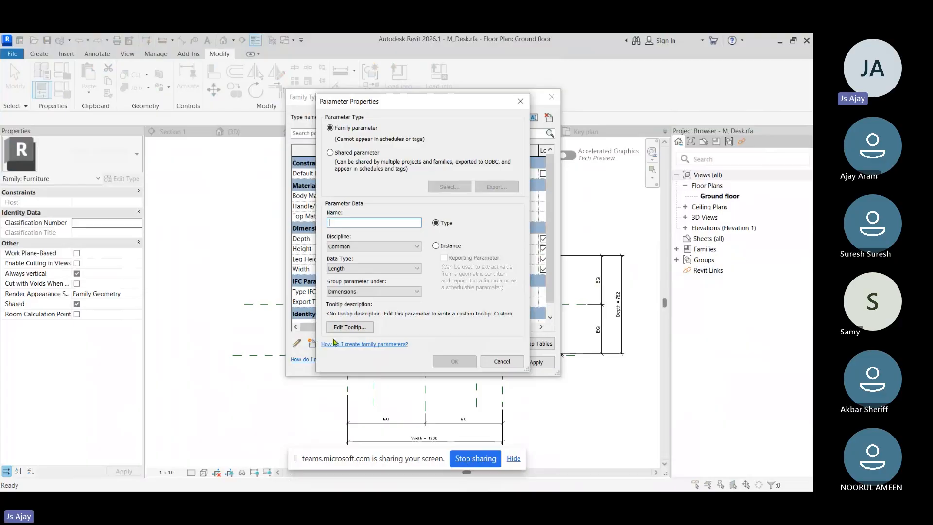
pyautogui.write('Top Material')
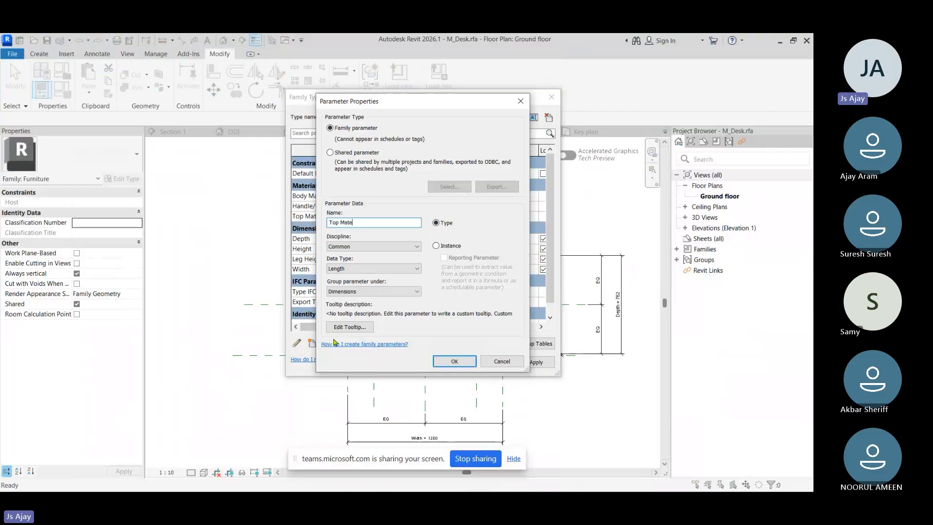
pyautogui.click(450, 246)
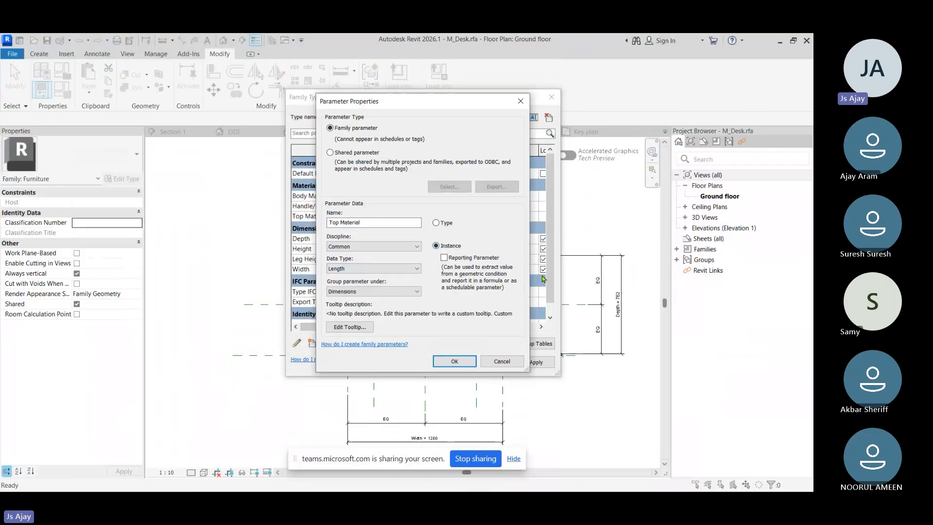
pyautogui.click(339, 270)
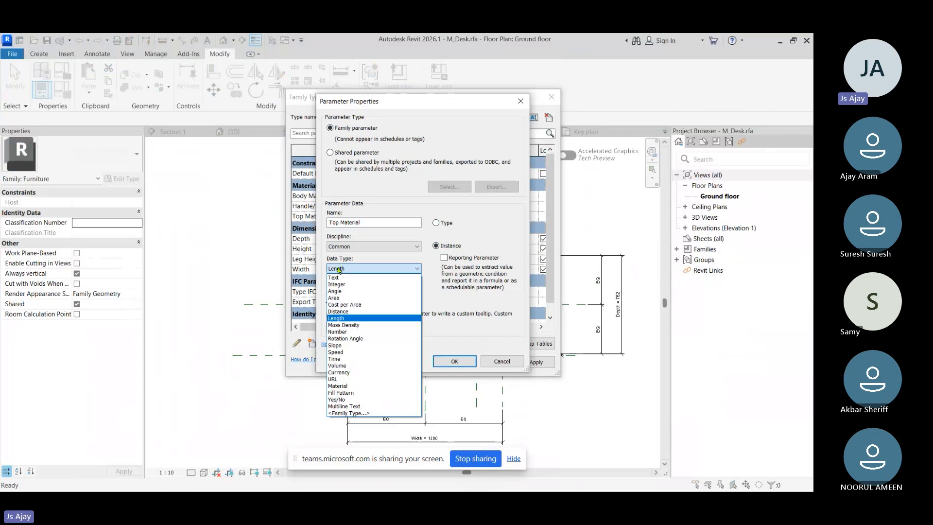
pyautogui.click(348, 389)
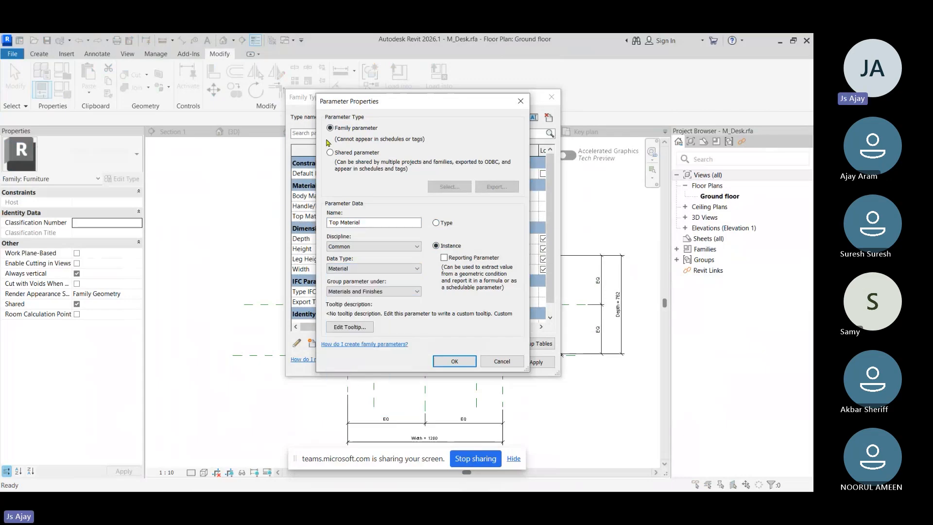
pyautogui.click(454, 362)
pyautogui.click(465, 284)
pyautogui.click(381, 222)
pyautogui.write('-1')
pyautogui.click(452, 360)
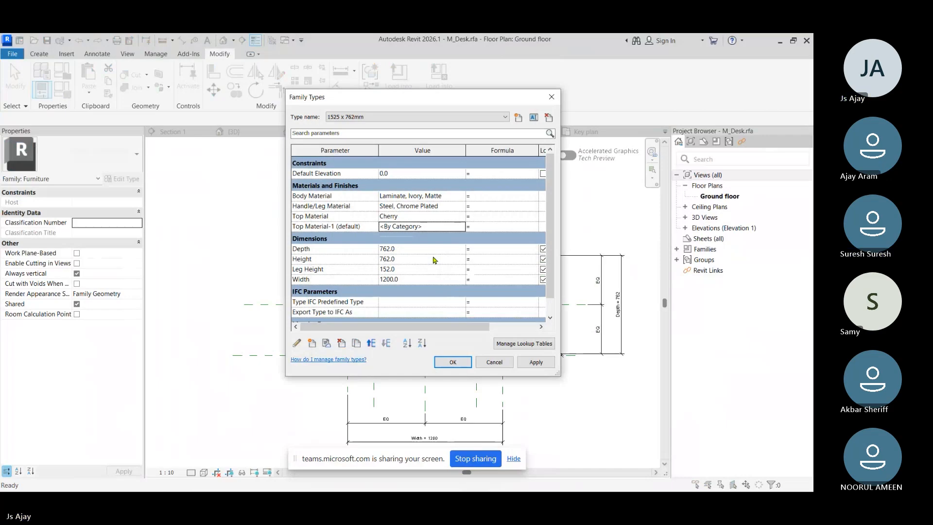
# Switch to the Microsoft Teams meeting in Edge to check it and return to Revit.
pyautogui.press('super')
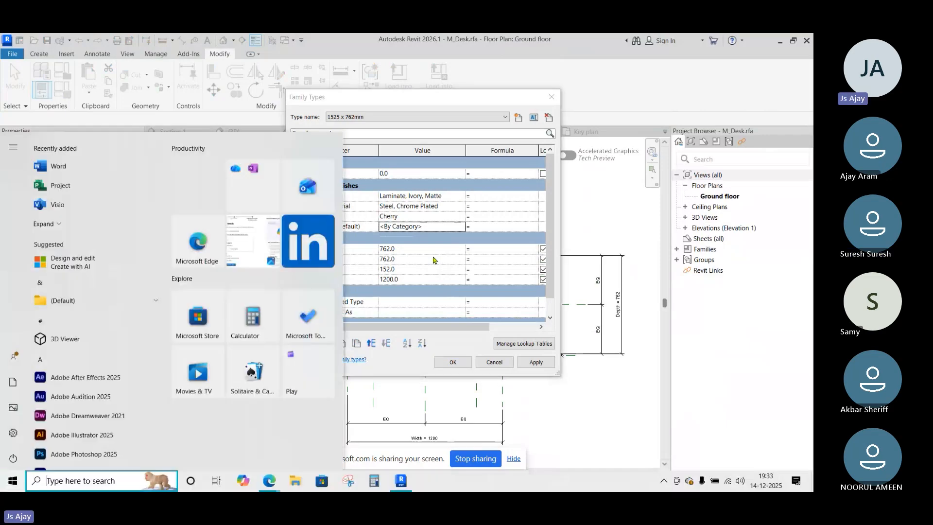
pyautogui.moveTo(270, 480)
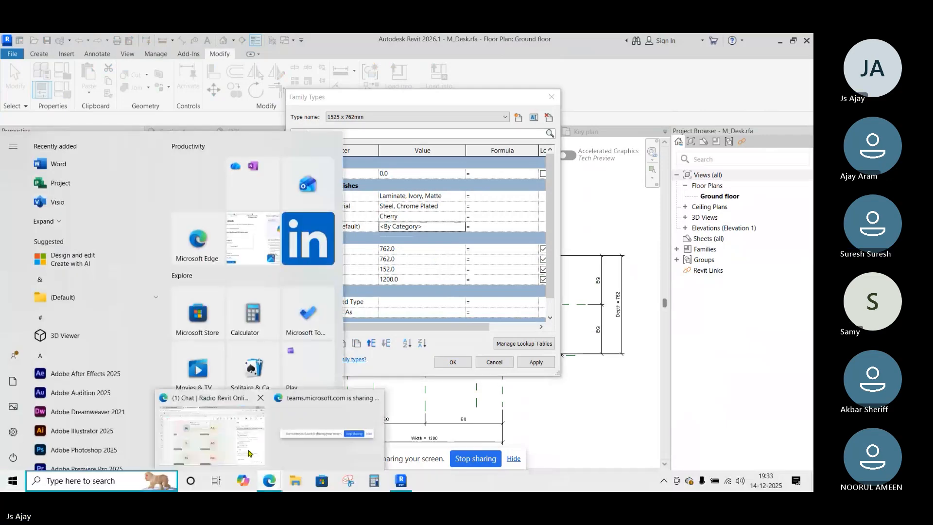
pyautogui.click(249, 453)
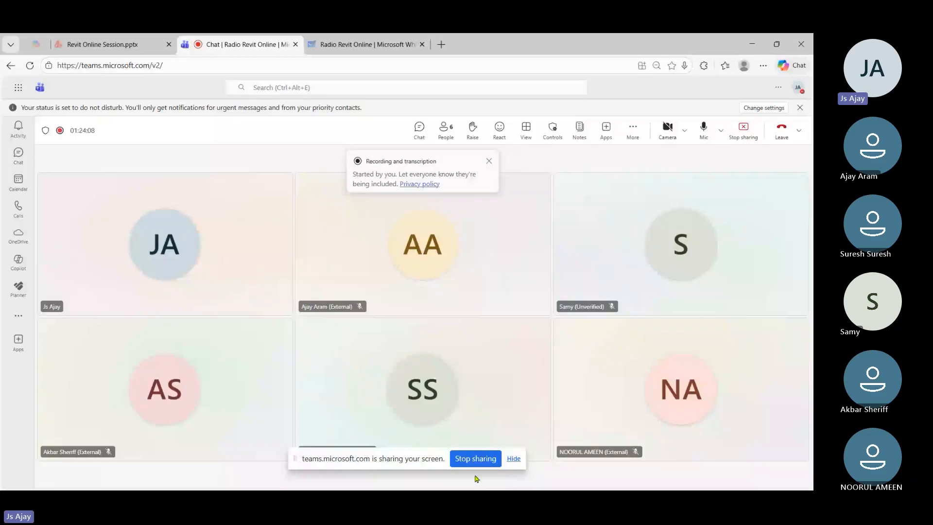
pyautogui.hotkey('alt', 'Tab')
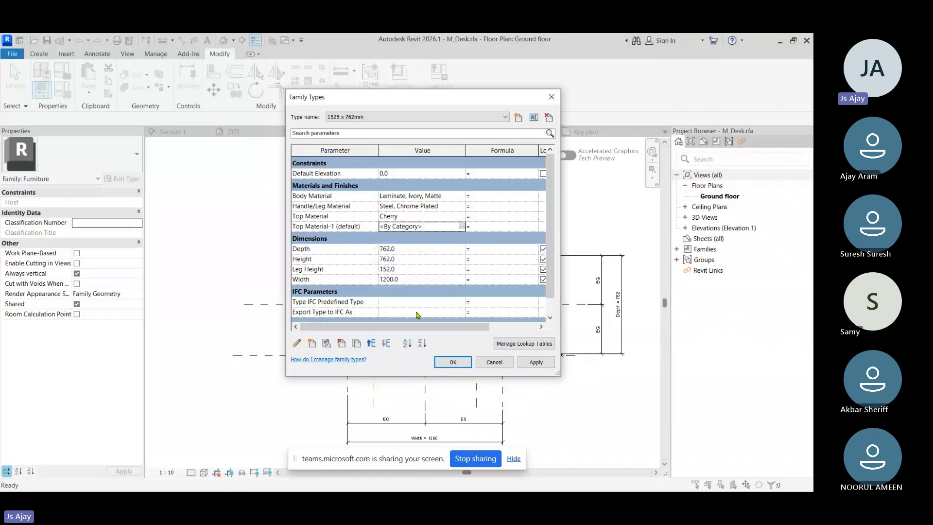
# Accept the desk's family types and load the family into Revit Roof.rvt, overwriting the existing version.
pyautogui.click(465, 361)
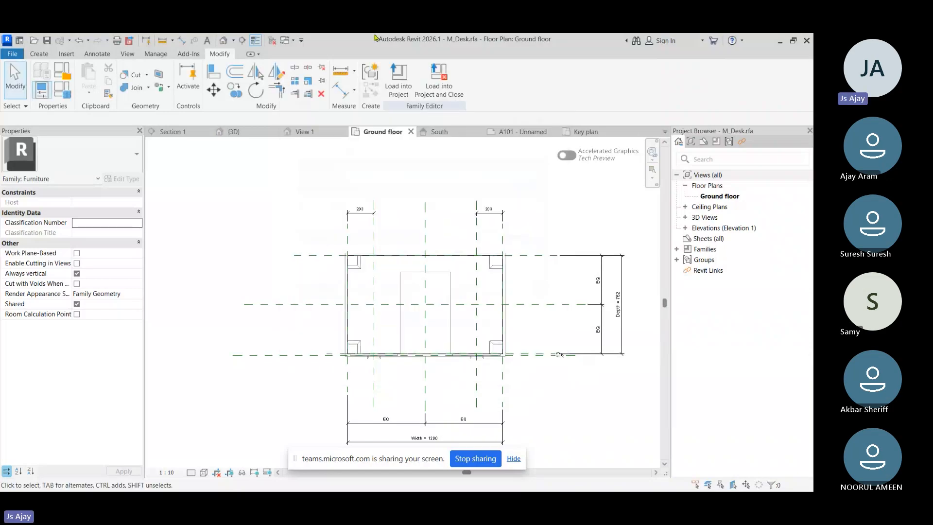
pyautogui.click(397, 83)
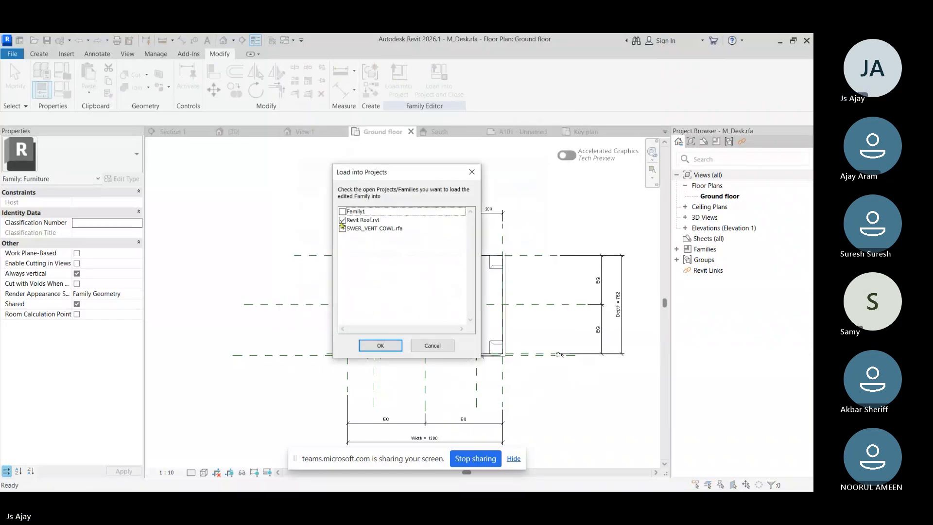
pyautogui.click(343, 222)
pyautogui.click(381, 346)
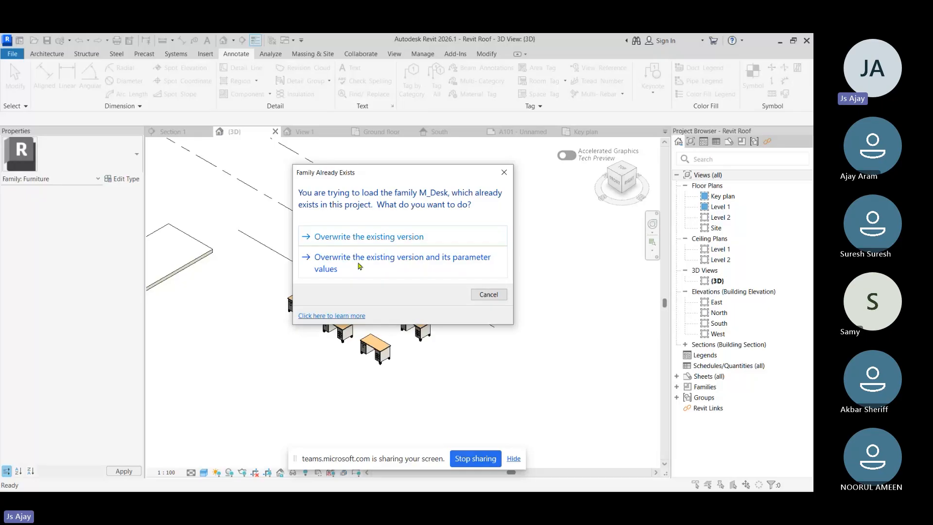
pyautogui.click(352, 237)
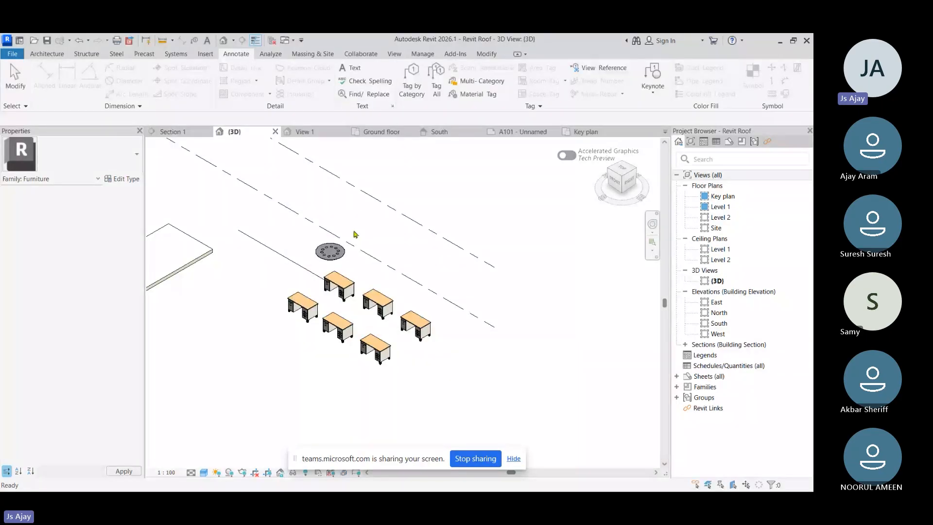
# Set the Top Material-1 of the easternmost desk in the project's 3D view to Door - Frame.
pyautogui.click(416, 325)
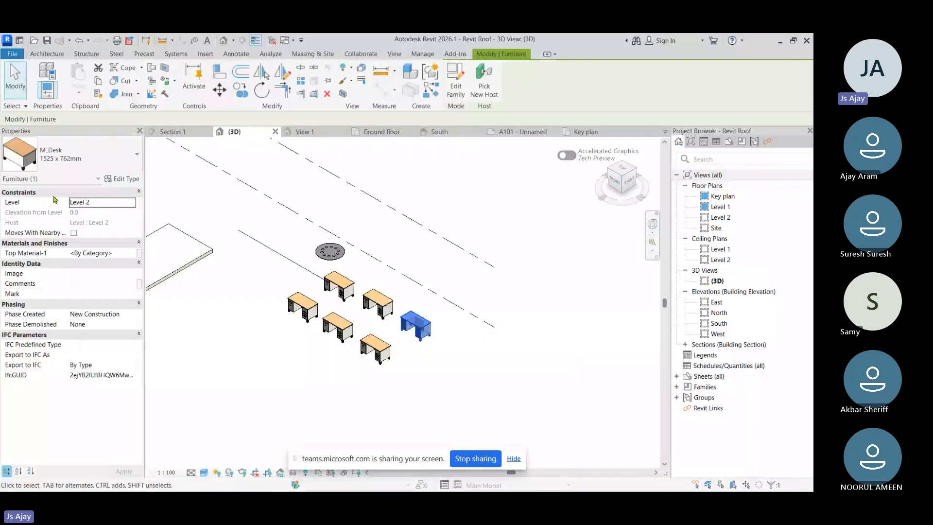
pyautogui.click(101, 251)
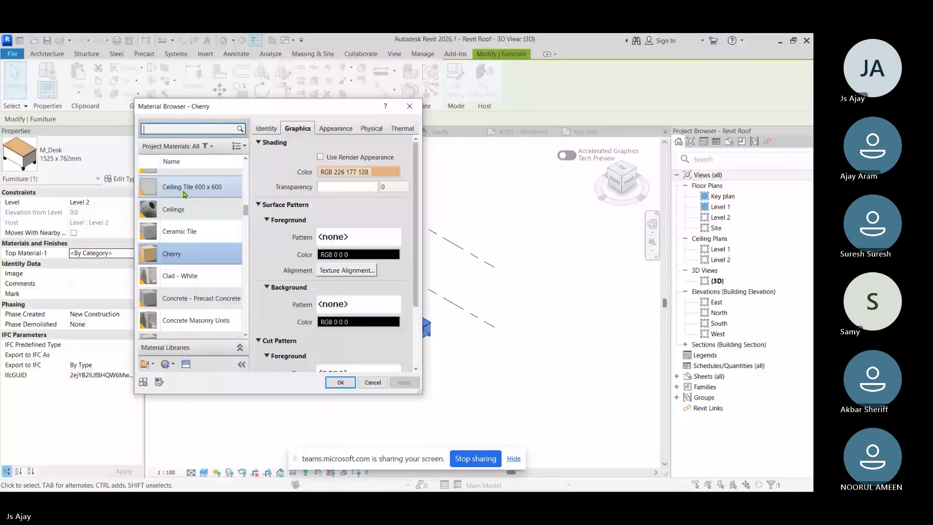
pyautogui.scroll(-3, 189, 204)
pyautogui.click(204, 225)
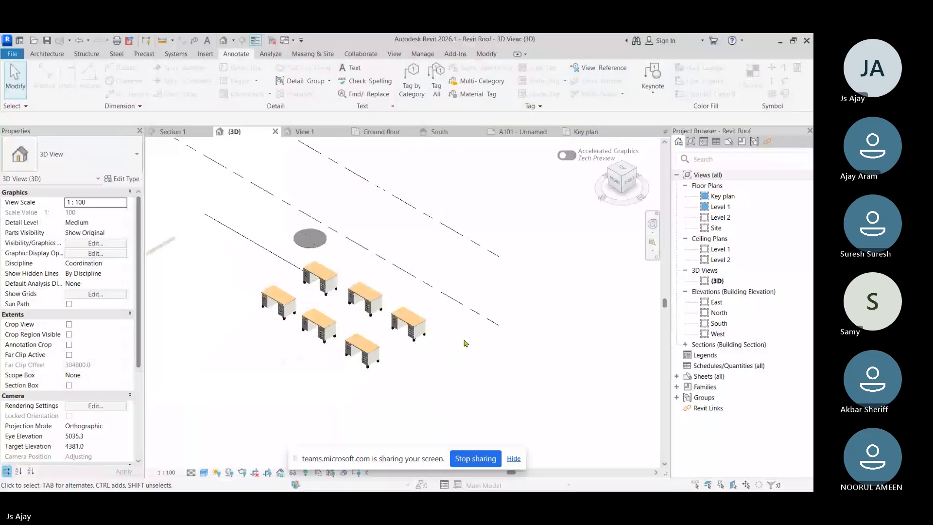
pyautogui.scroll(5, 423, 327)
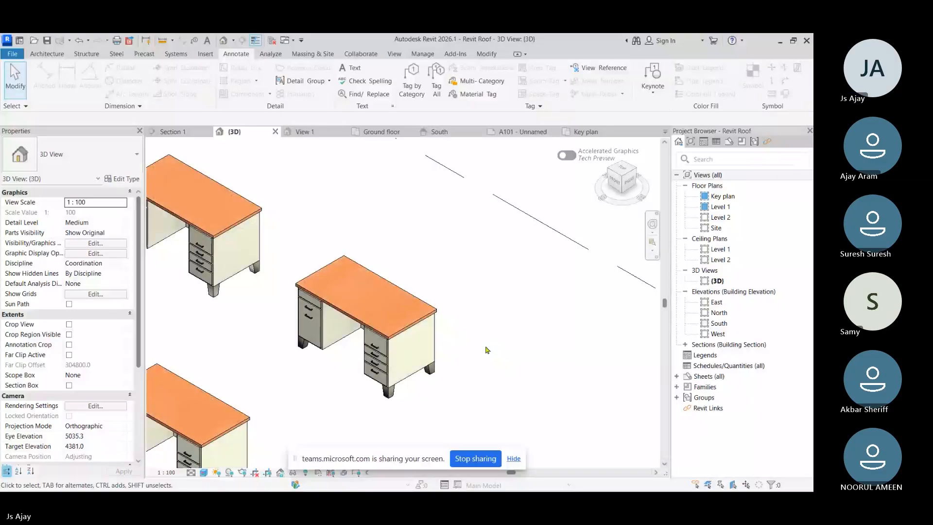
# Set the same desk's Top Material-1 to Door - Handle and deselect the desk.
pyautogui.scroll(-2, 421, 295)
pyautogui.click(421, 295)
pyautogui.scroll(2, 392, 251)
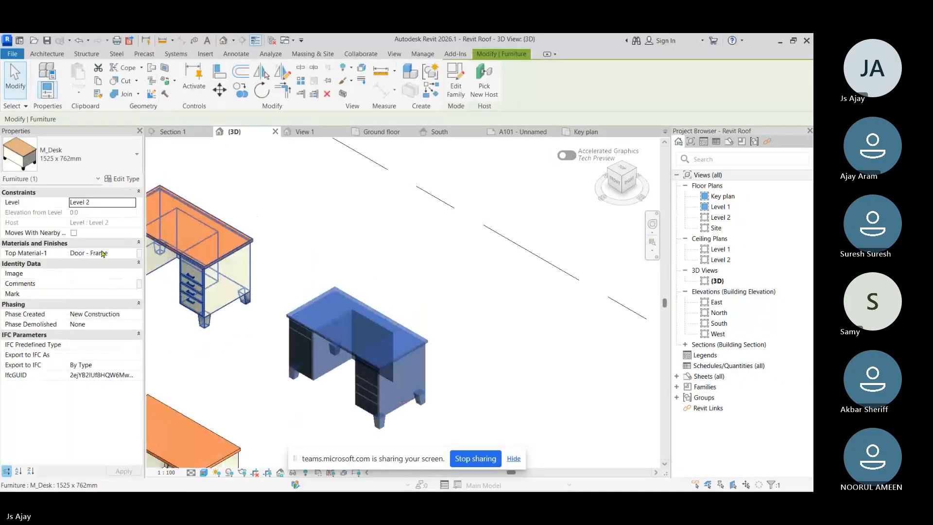
pyautogui.click(102, 253)
pyautogui.click(133, 253)
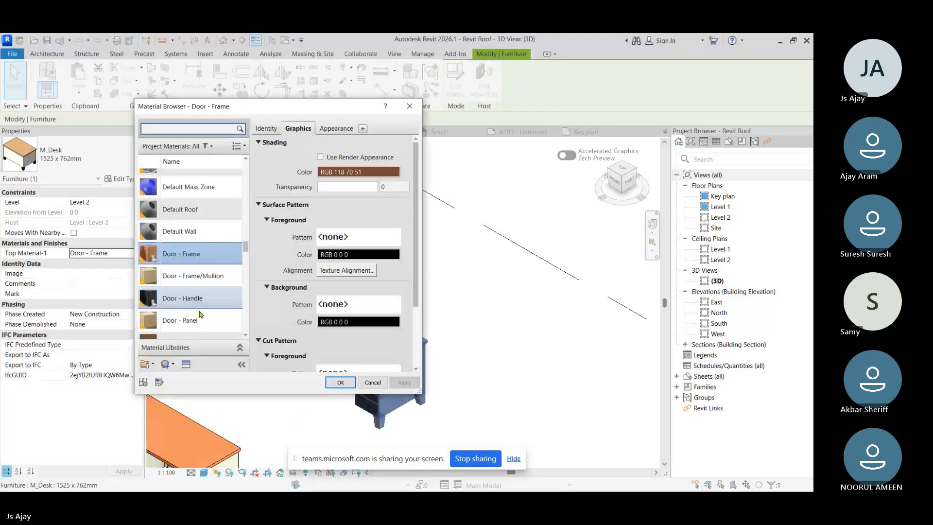
pyautogui.click(197, 308)
pyautogui.click(340, 382)
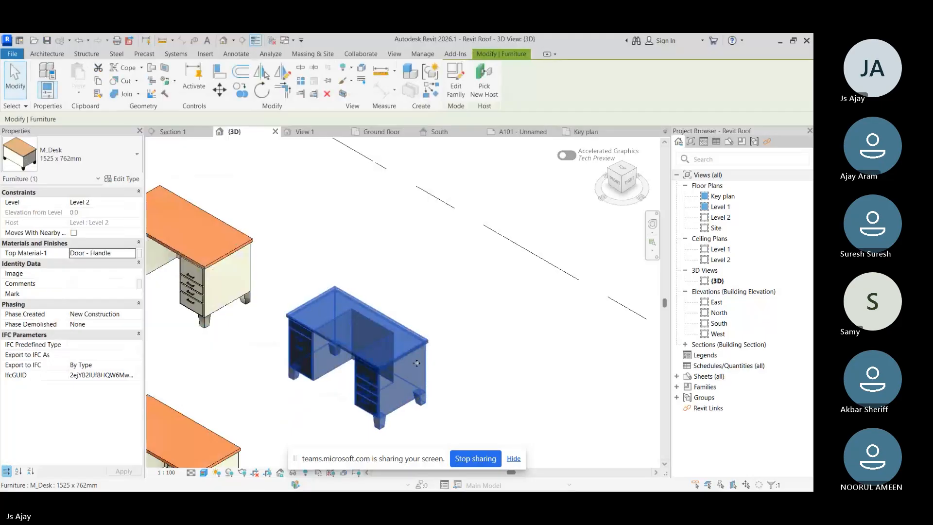
pyautogui.click(491, 329)
pyautogui.scroll(-2, 493, 330)
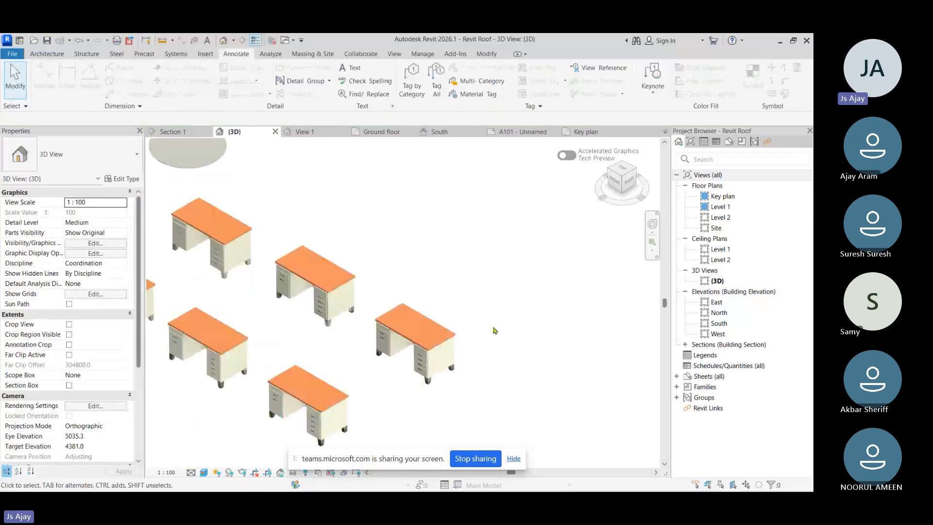
# Check the project desk, then associate the desktop extrusion's material in the family's View 1 with the Top Material-1 parameter.
pyautogui.click(416, 335)
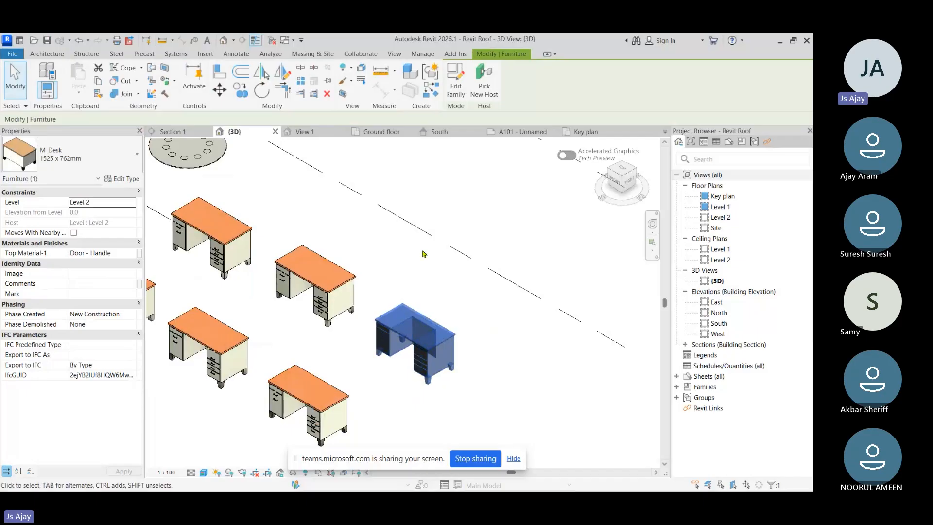
pyautogui.keyDown('shift'); pyautogui.moveTo(349, 344); pyautogui.dragTo(447, 335, button='middle'); pyautogui.keyUp('shift')
pyautogui.scroll(3, 447, 335)
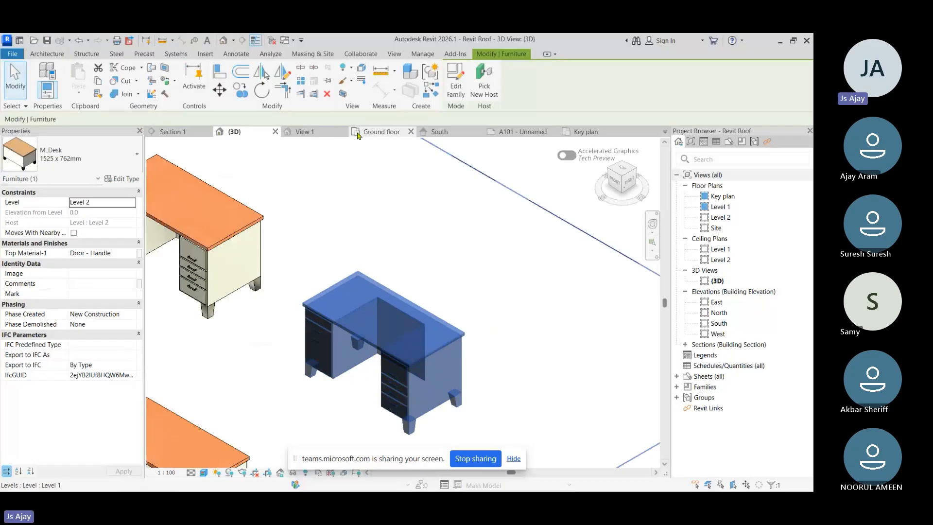
pyautogui.click(311, 132)
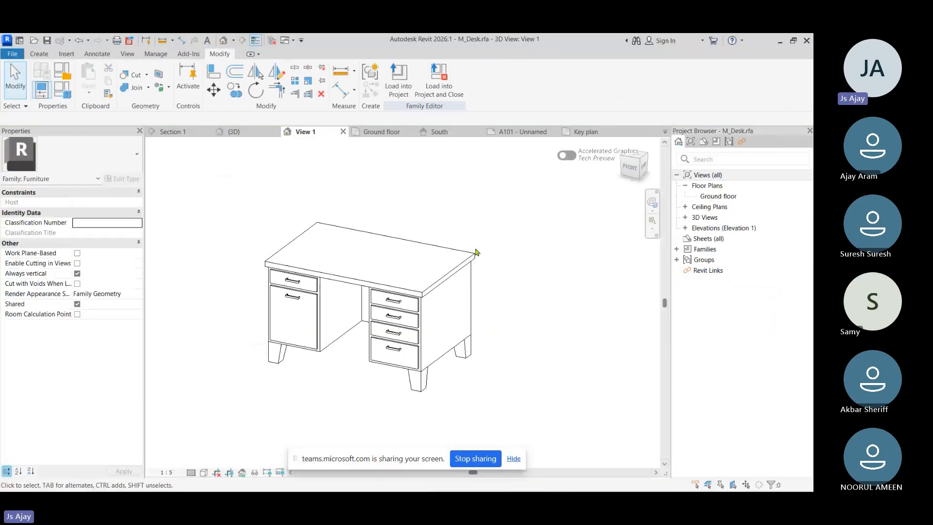
pyautogui.click(472, 250)
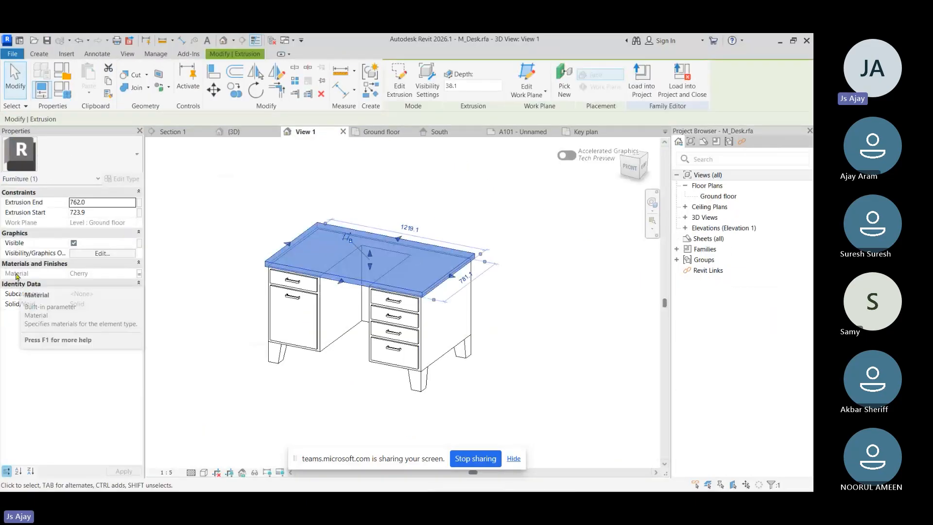
pyautogui.click(139, 275)
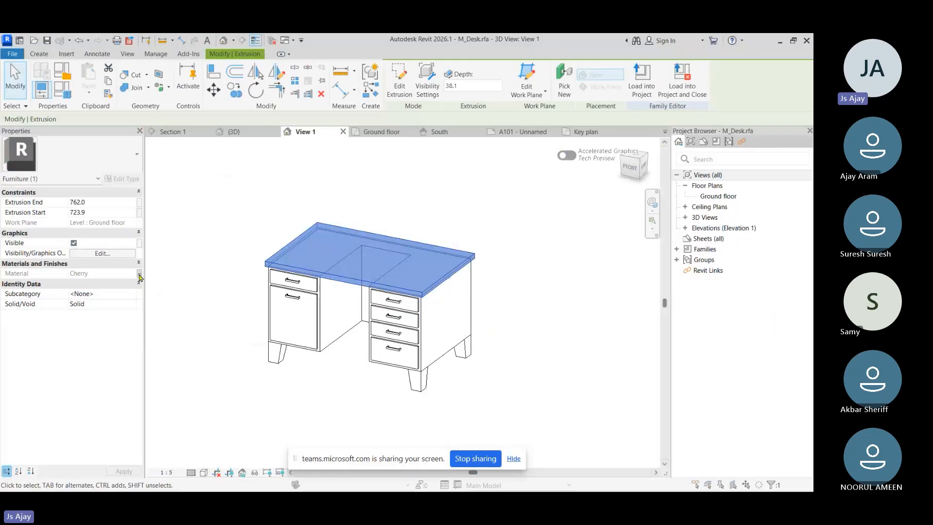
pyautogui.click(343, 255)
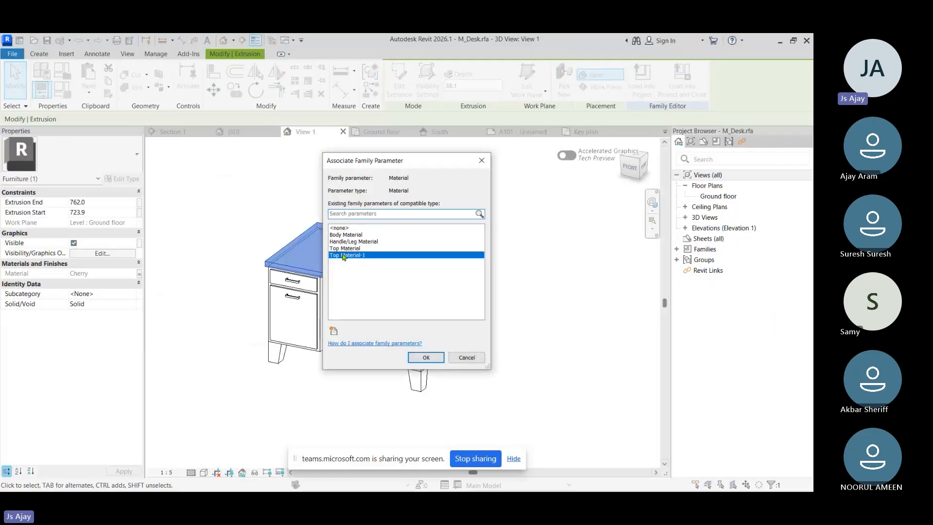
pyautogui.click(426, 360)
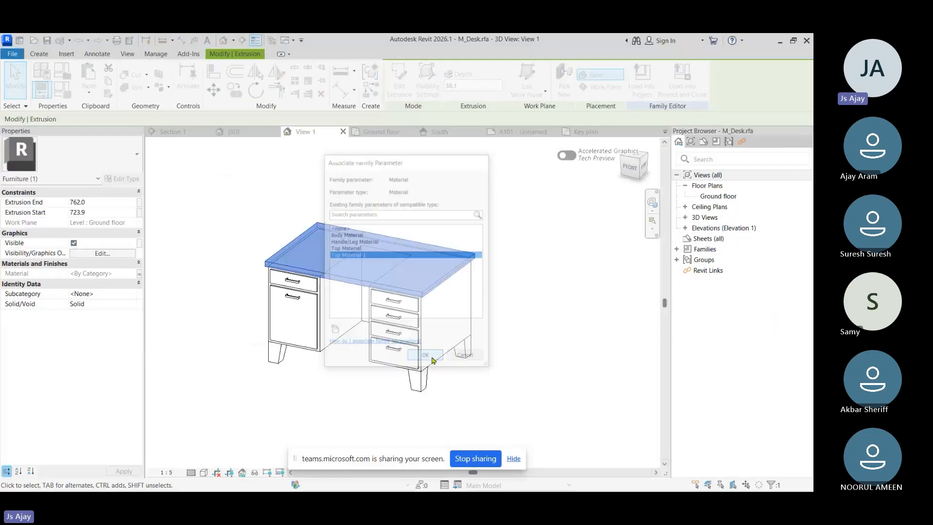
# Reload the desk family into Revit Roof.rvt, overwriting the existing version, and compare the desktops in the 3D view.
pyautogui.click(641, 91)
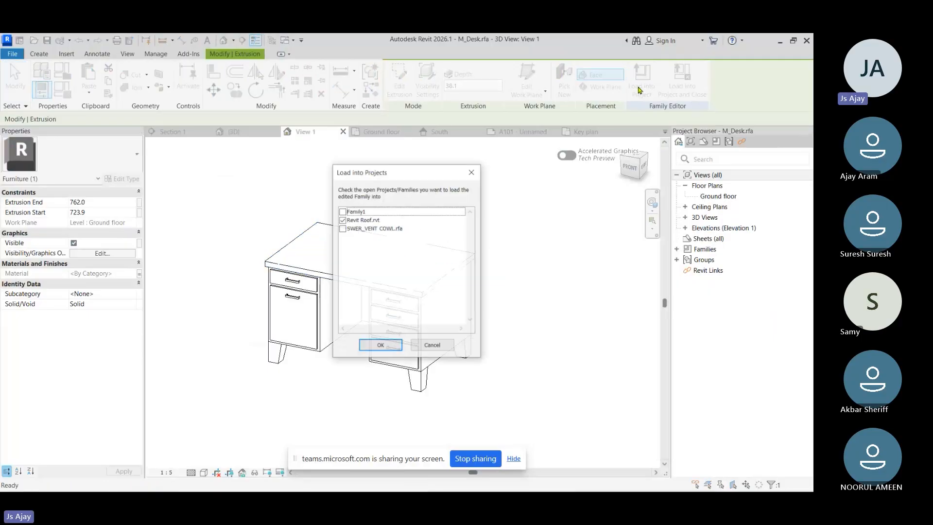
pyautogui.click(384, 342)
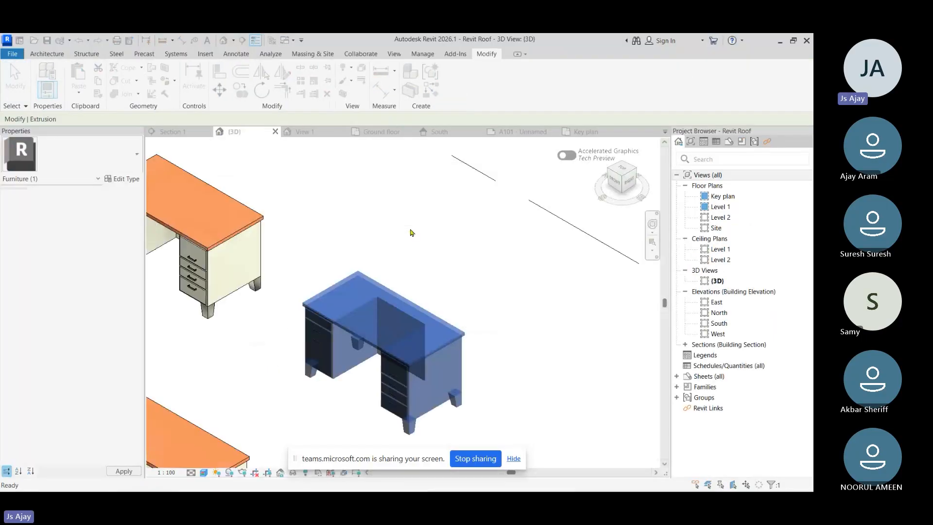
pyautogui.click(410, 233)
pyautogui.scroll(-3, 460, 316)
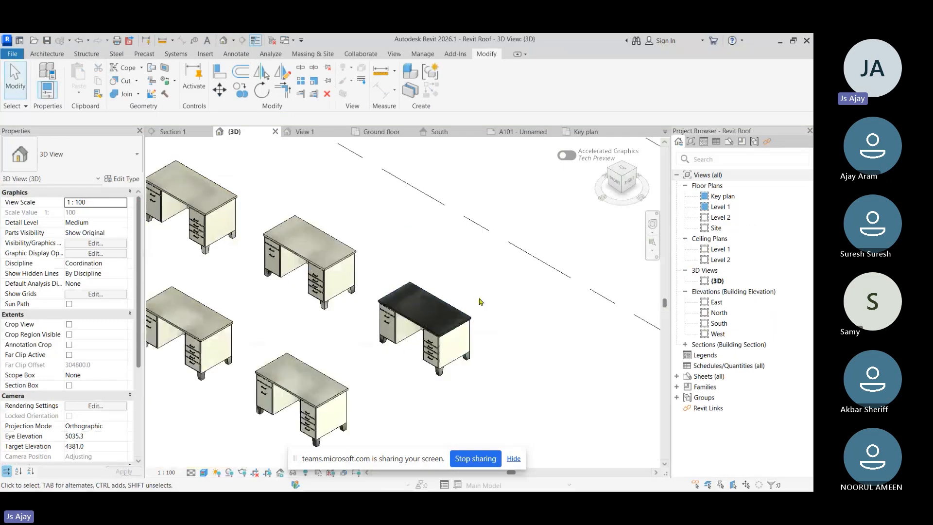
pyautogui.scroll(-2, 389, 311)
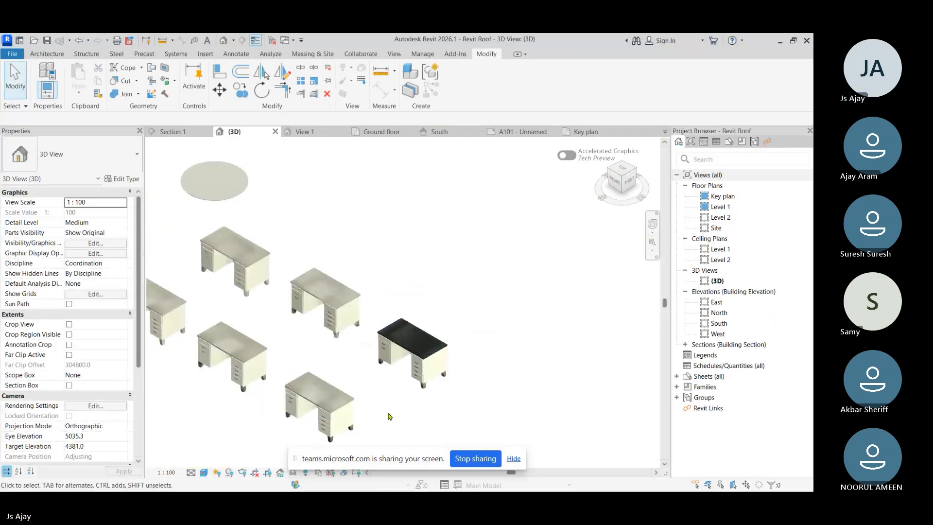
pyautogui.scroll(3, 386, 307)
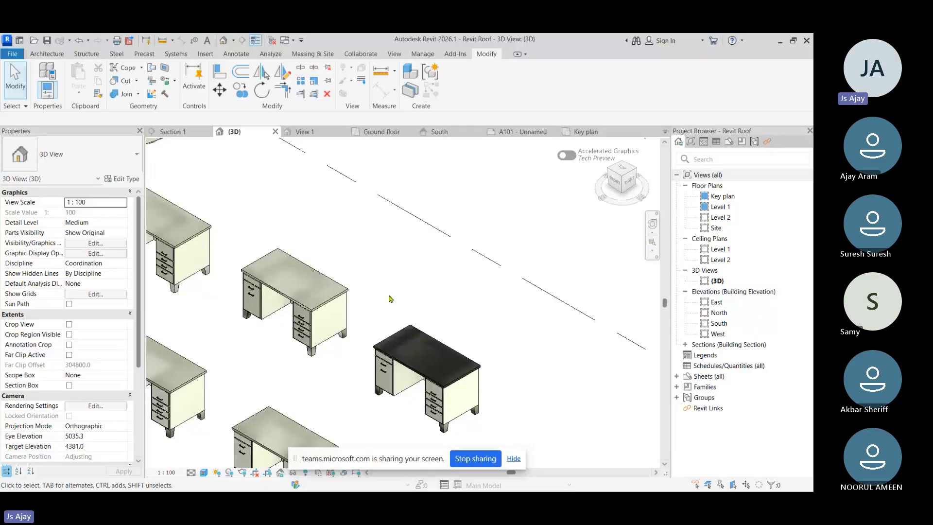
# Stop sharing the screen in the Microsoft Teams meeting.
pyautogui.click(475, 459)
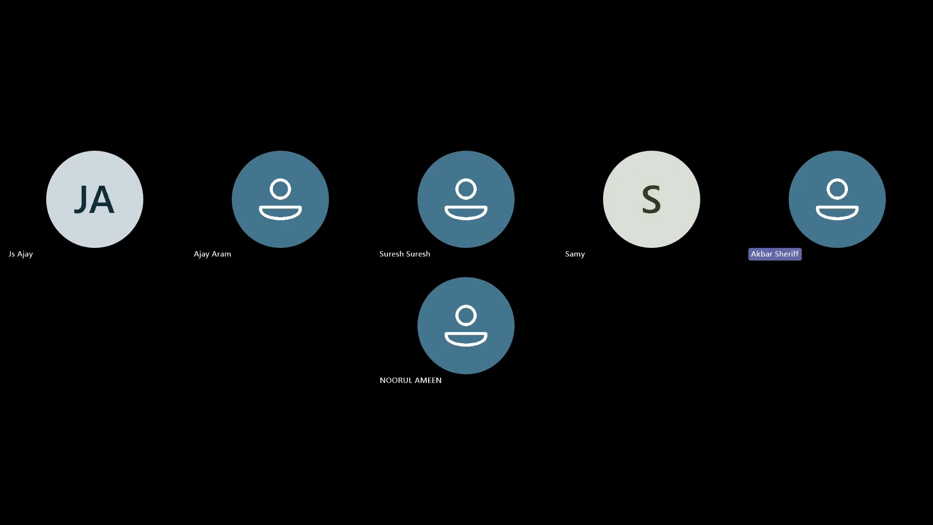
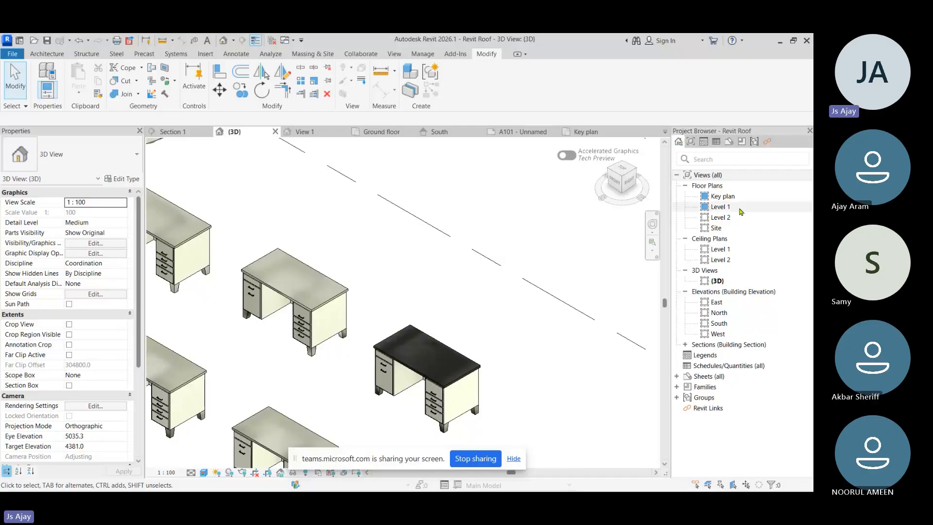
# Open the project's Level 1 floor plan and start the Duct command.
pyautogui.click(724, 208)
pyautogui.doubleClick(724, 208)
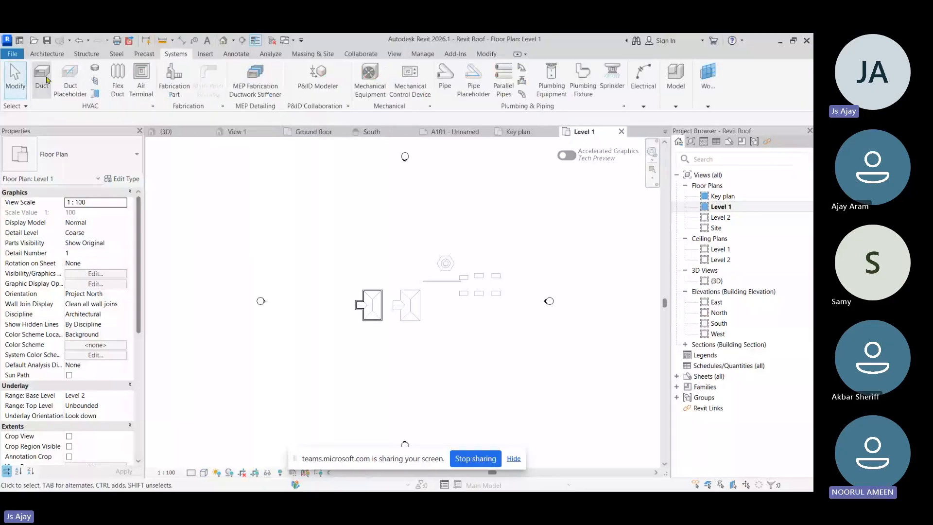
pyautogui.click(42, 78)
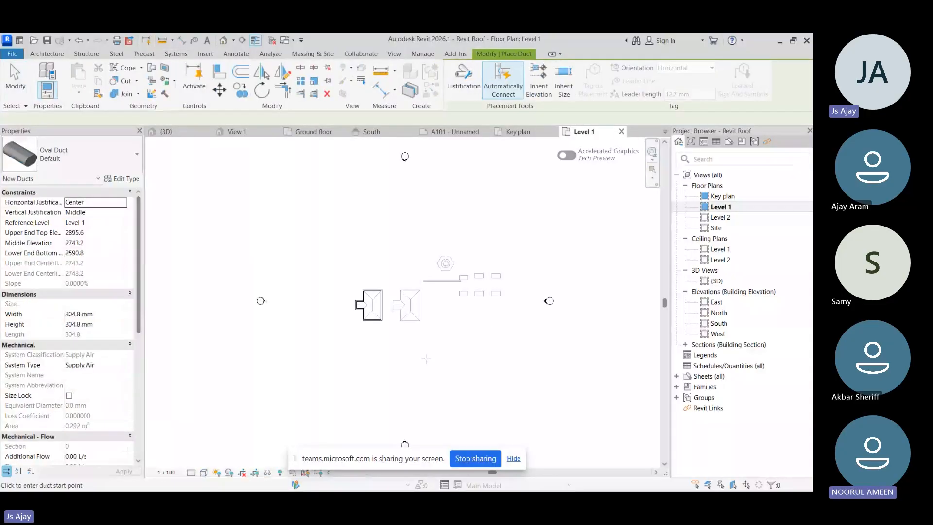
pyautogui.scroll(3, 426, 359)
pyautogui.scroll(2, 402, 338)
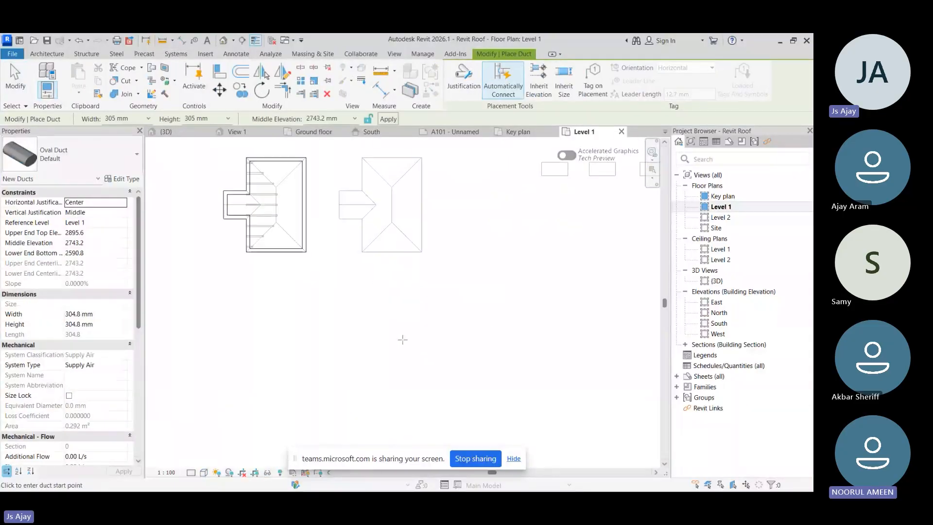
pyautogui.click(275, 325)
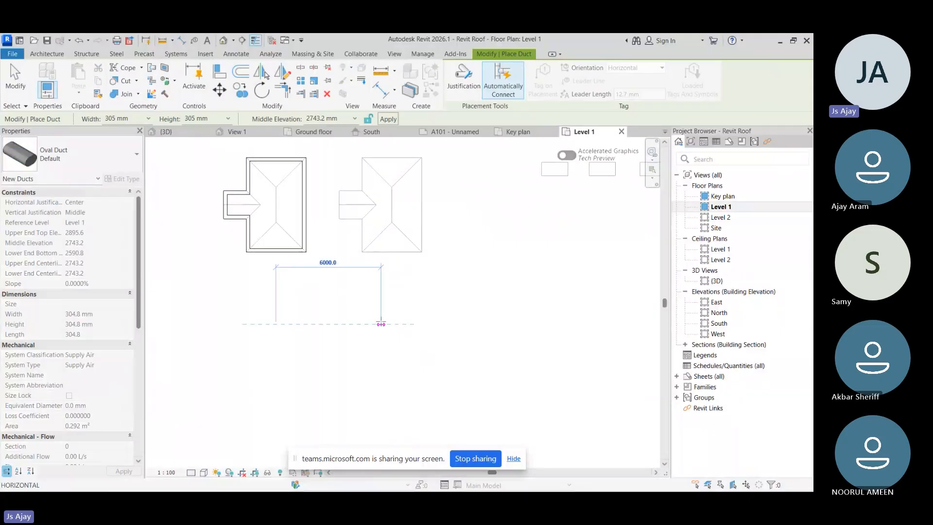
pyautogui.click(310, 119)
pyautogui.write('1000')
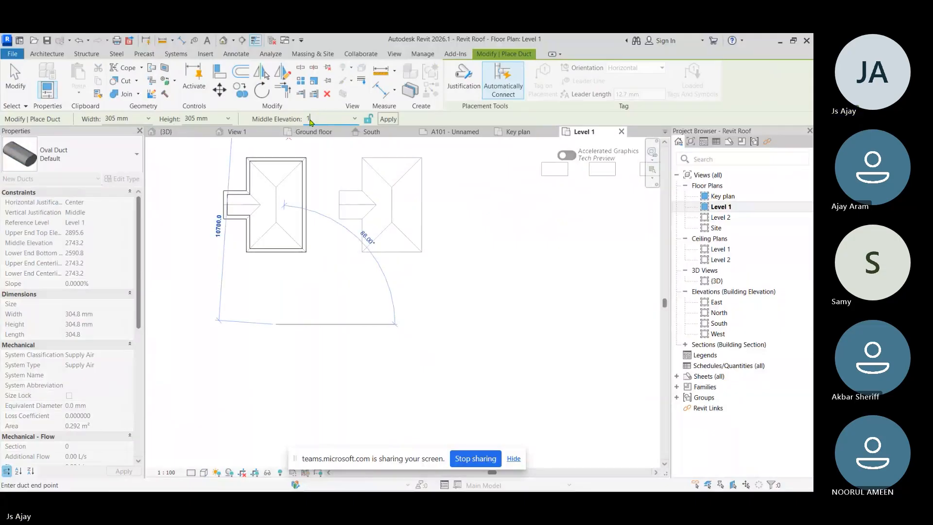
pyautogui.press('Return')
pyautogui.click(276, 324)
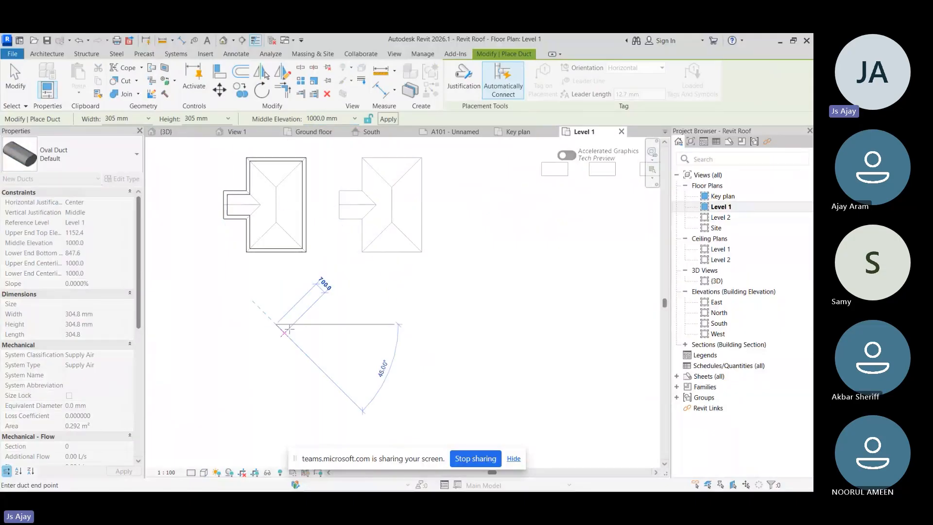
pyautogui.press('Escape')
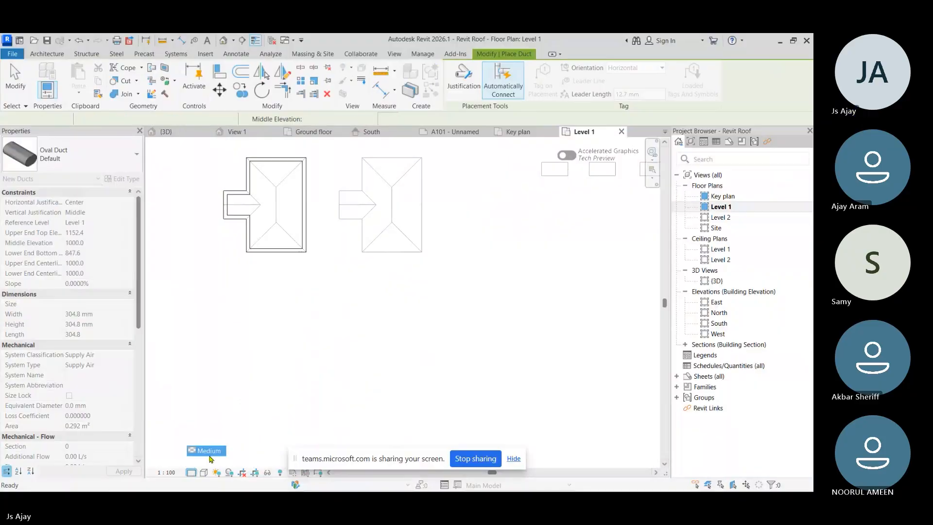
# Draw a horizontal oval duct about 4100 mm long below the left building at a middle elevation of 1000 mm.
pyautogui.scroll(2, 306, 331)
pyautogui.click(246, 285)
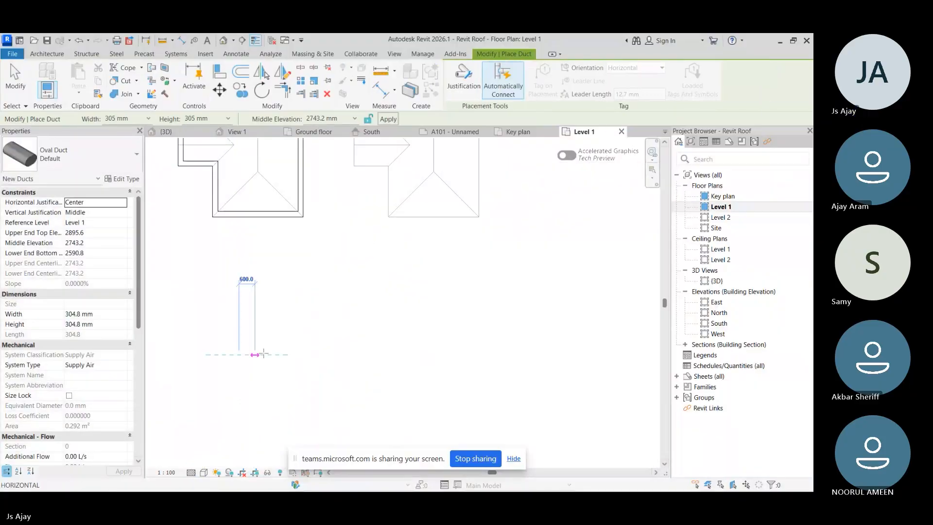
pyautogui.click(320, 119)
pyautogui.write('1000')
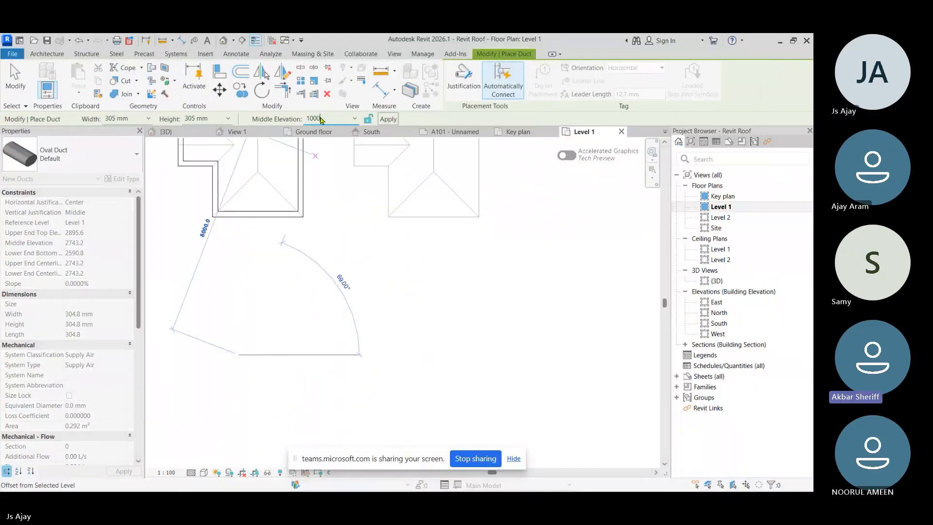
pyautogui.press('Return')
pyautogui.click(350, 355)
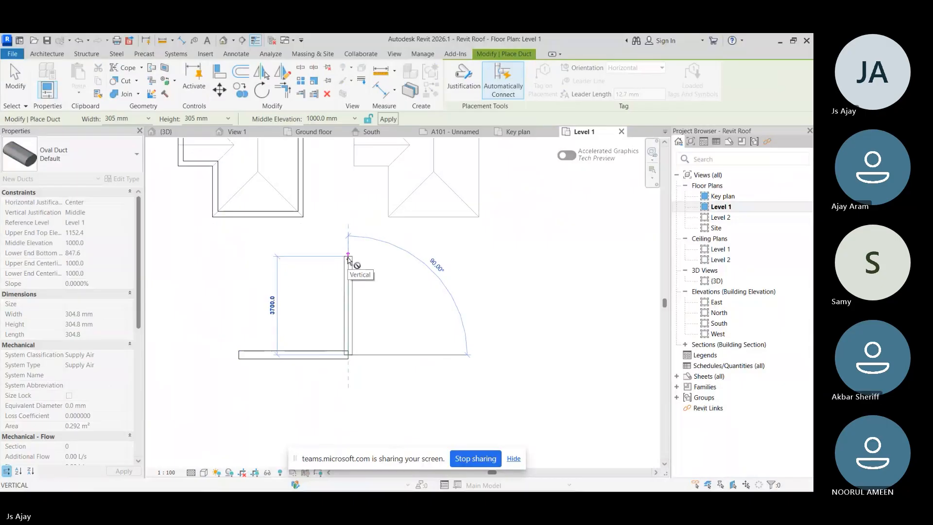
# Try to continue the duct from its right end with a perpendicular run about 4500 mm long toward the buildings.
pyautogui.scroll(5, 349, 358)
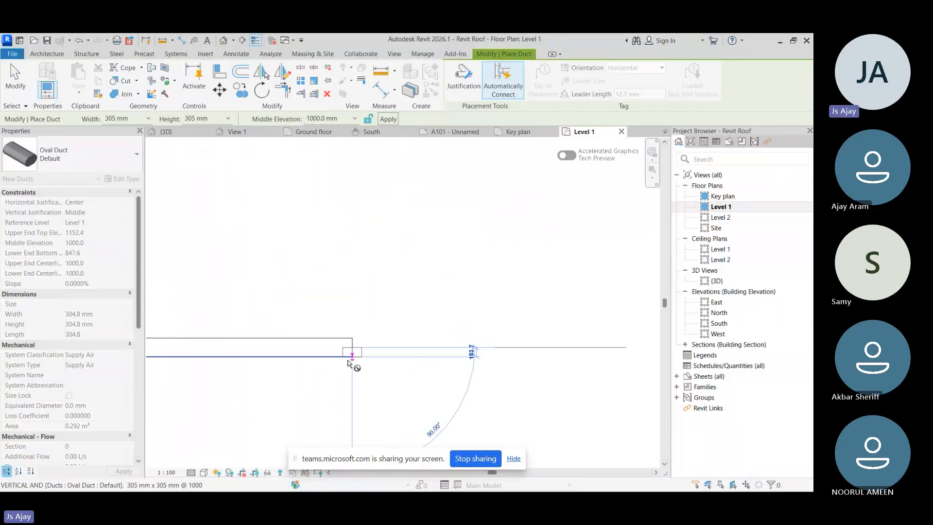
pyautogui.scroll(-2, 364, 350)
pyautogui.moveTo(363, 350); pyautogui.dragTo(359, 434, button='middle')
pyautogui.scroll(-2, 359, 434)
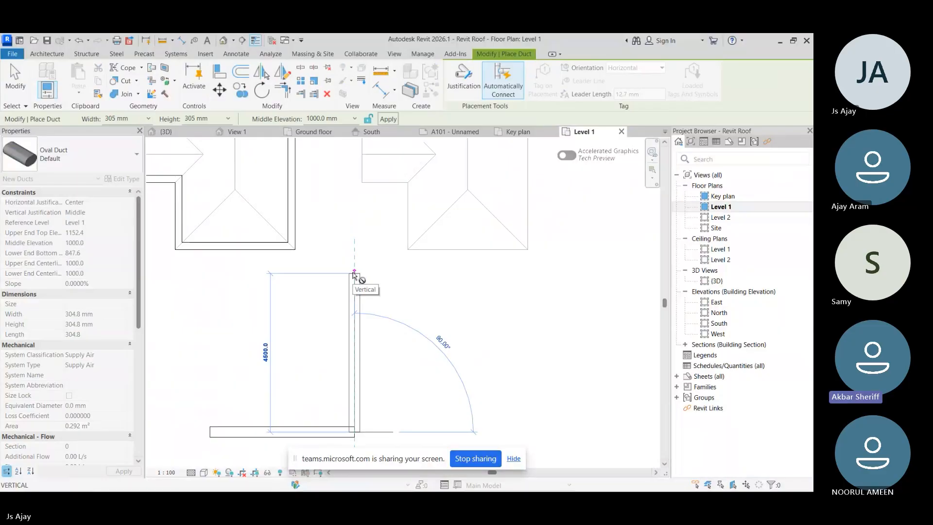
pyautogui.click(353, 272)
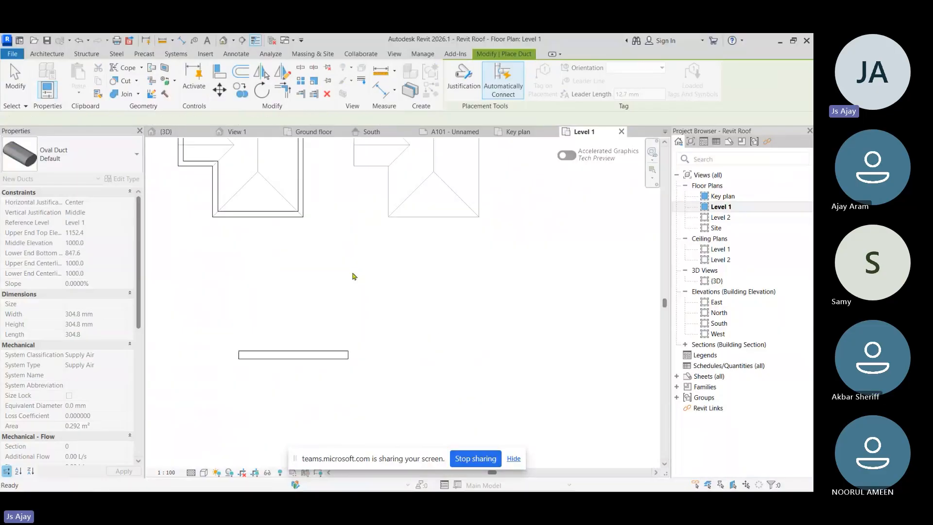
pyautogui.press('Escape')
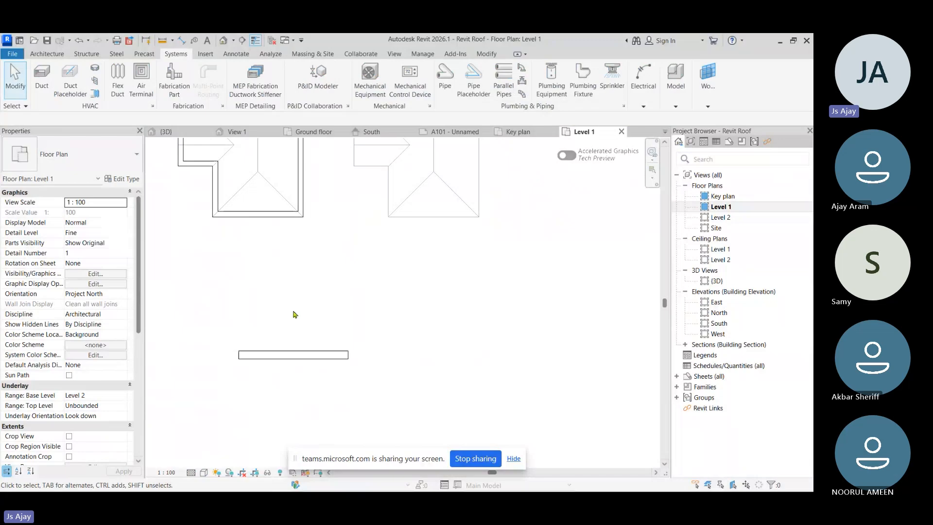
# Check the duct's properties in the Level 1 plan and inspect its open end in the default 3D view.
pyautogui.scroll(-1, 238, 353)
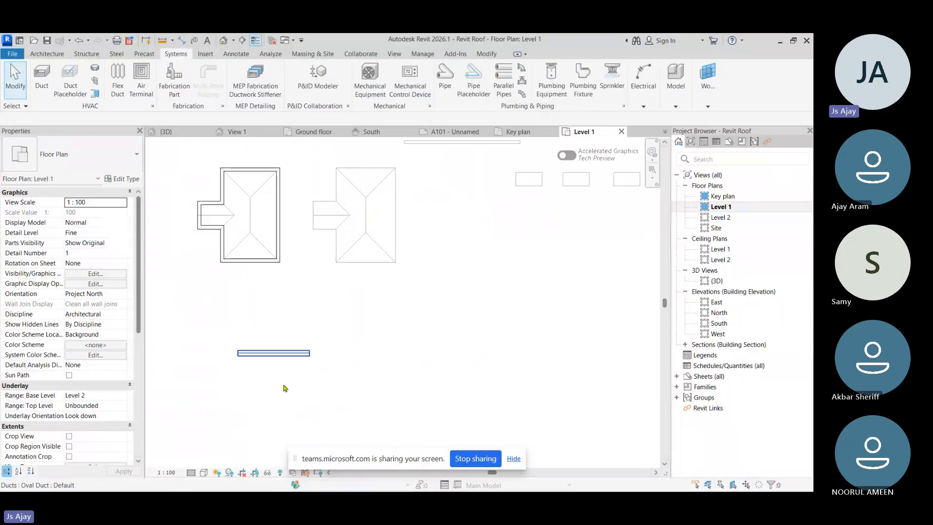
pyautogui.click(289, 353)
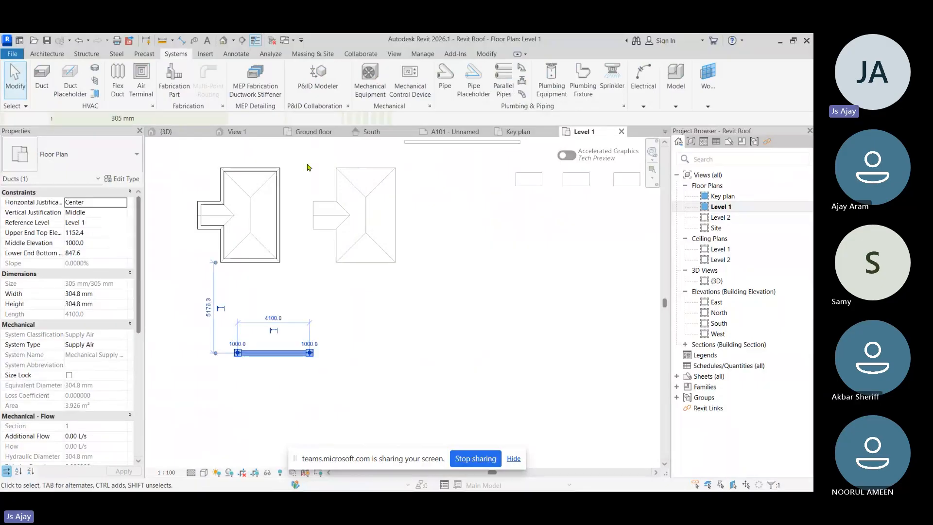
pyautogui.click(542, 209)
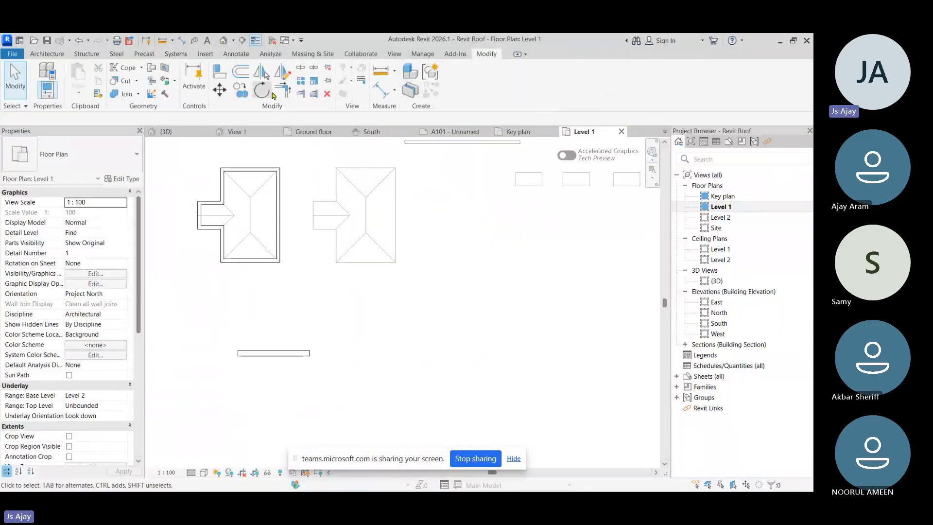
pyautogui.click(223, 45)
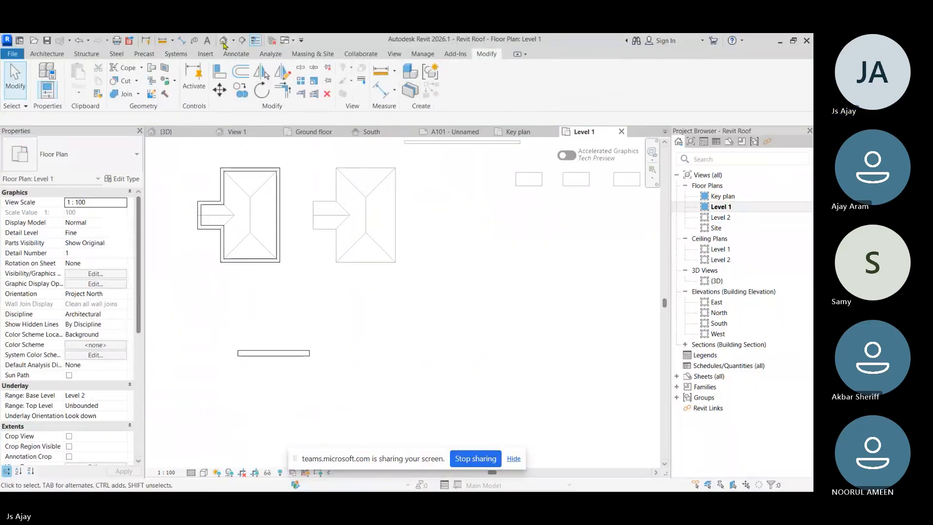
pyautogui.scroll(-3, 276, 331)
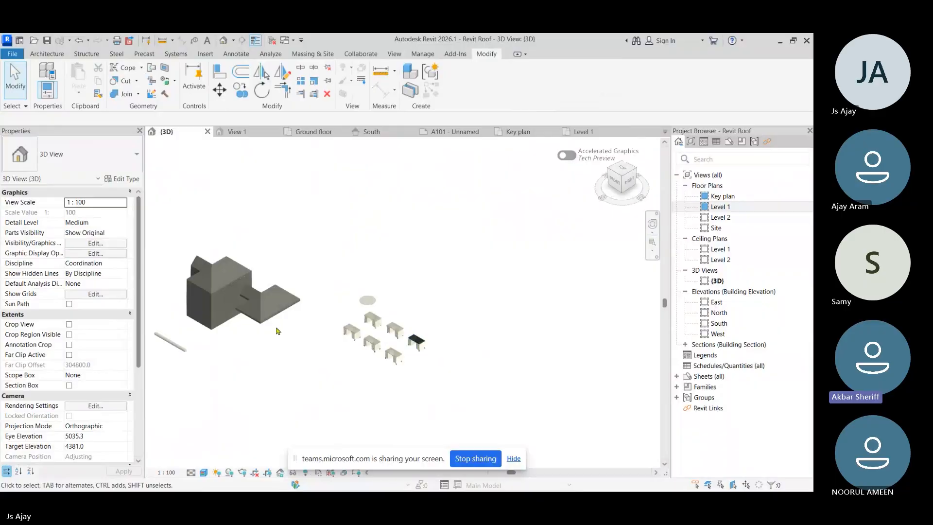
pyautogui.scroll(8, 276, 331)
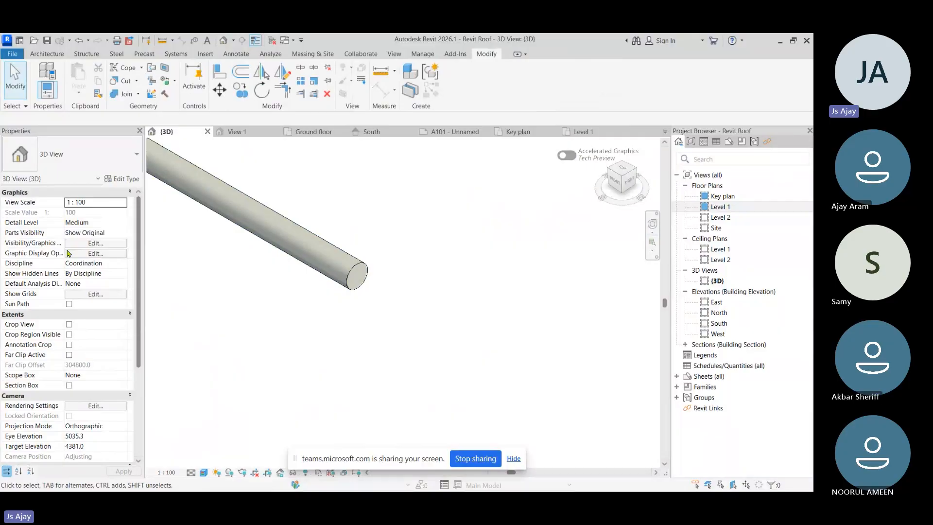
# Expand the Revit Roof project's families and look for the Ducts and Duct Systems categories.
pyautogui.click(677, 386)
pyautogui.scroll(-5, 693, 389)
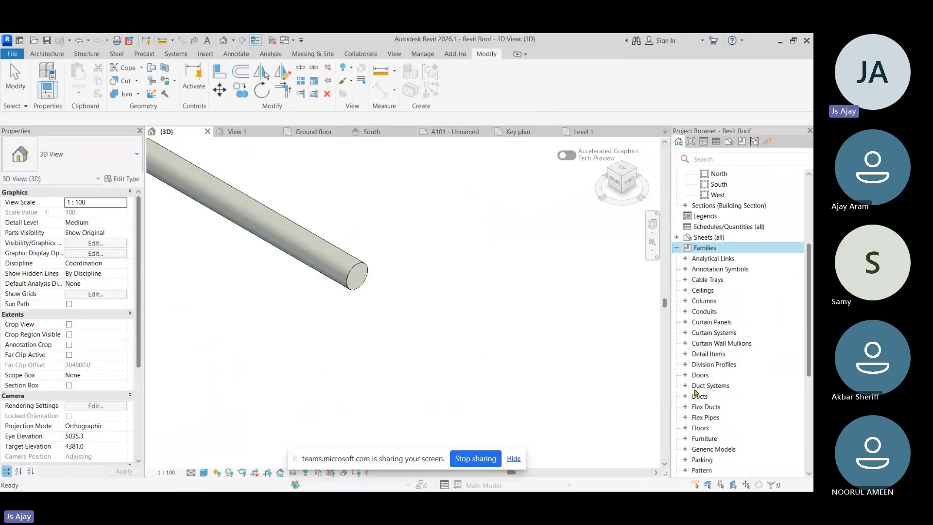
pyautogui.scroll(-5, 699, 238)
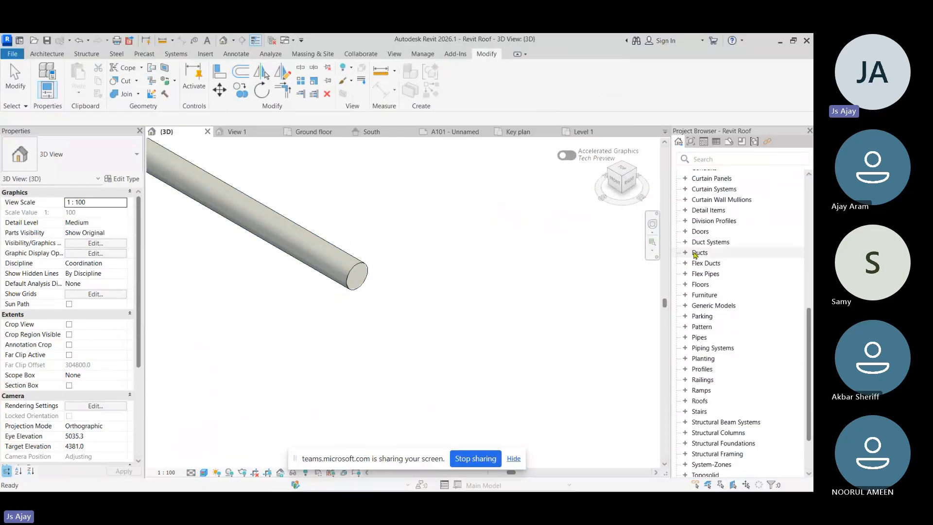
pyautogui.click(720, 253)
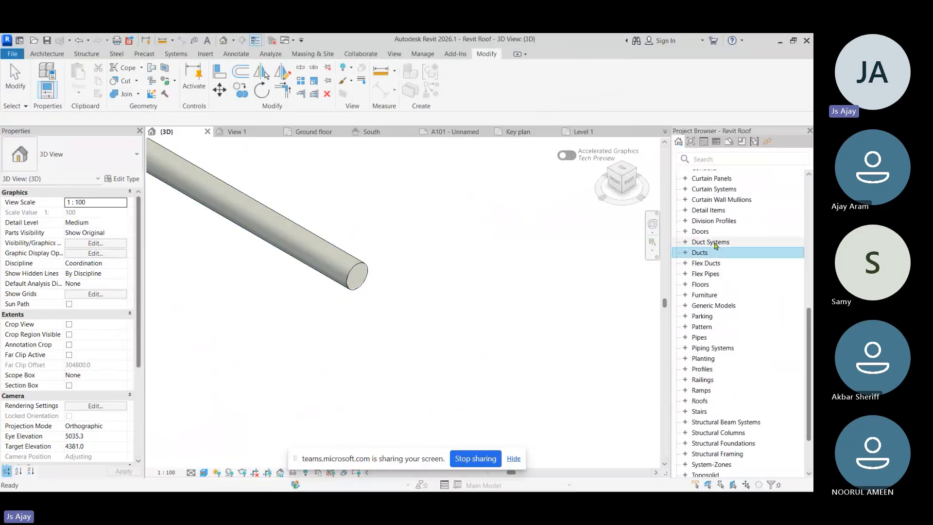
pyautogui.click(716, 244)
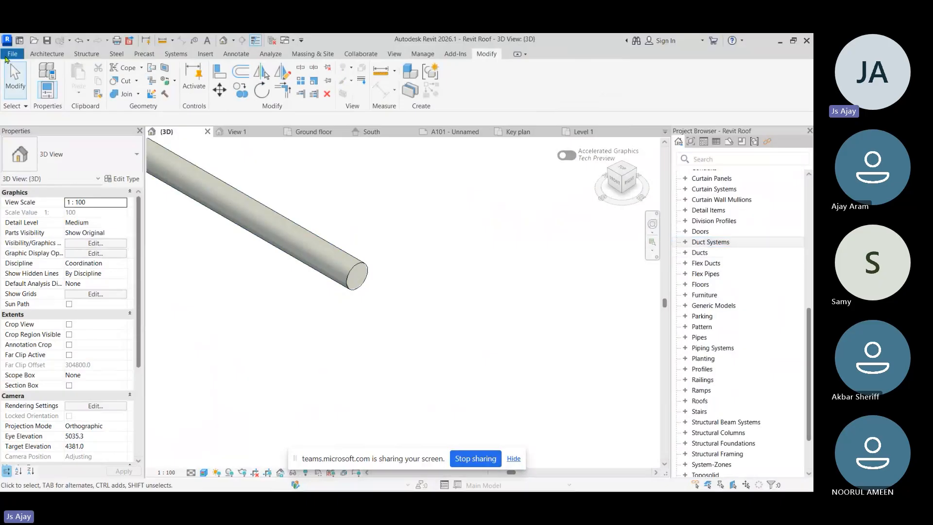
# Create a new project from the imperial Mechanical-Default.rte template.
pyautogui.click(7, 56)
pyautogui.moveTo(70, 103)
pyautogui.click(145, 106)
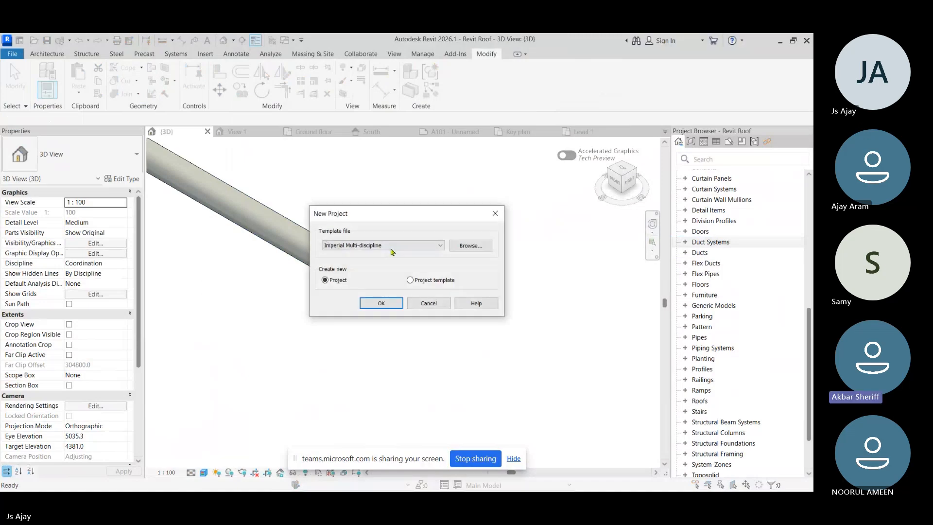
pyautogui.click(394, 245)
pyautogui.click(393, 245)
pyautogui.click(471, 245)
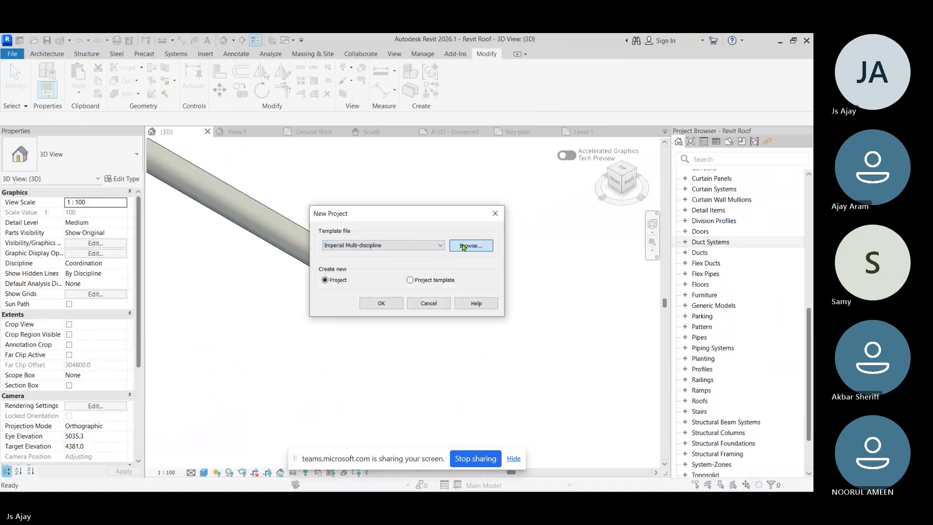
pyautogui.click(346, 255)
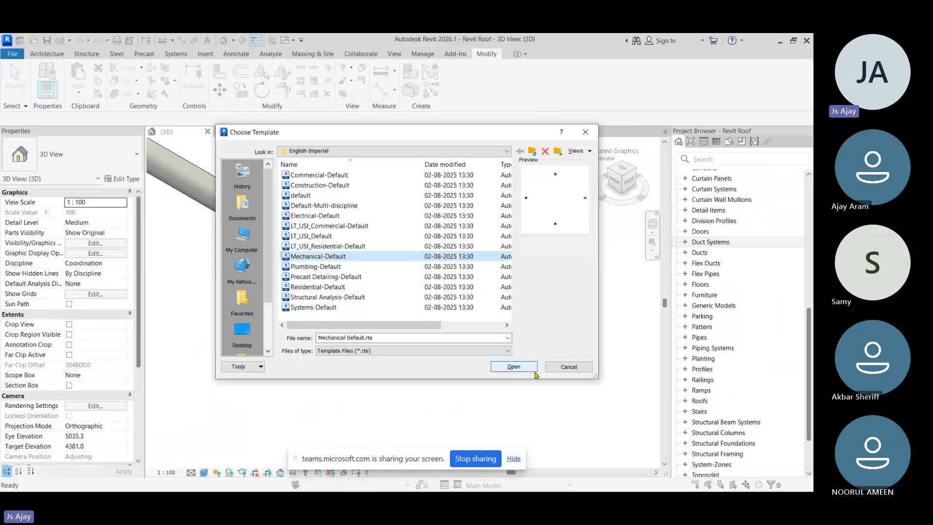
pyautogui.click(520, 367)
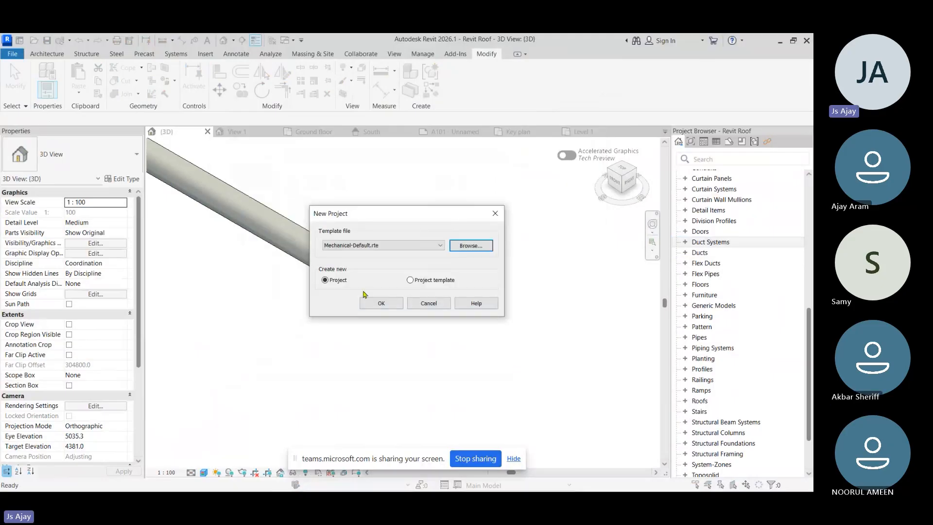
pyautogui.click(379, 306)
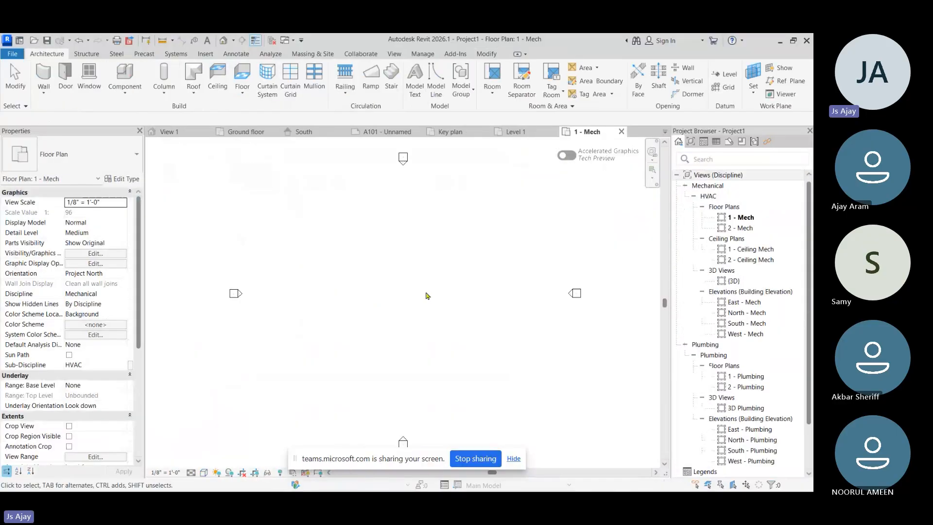
# Draw an L-shaped 12" x 12" rectangular duct run at 9' 0" middle elevation in the 1 - Mech floor plan.
pyautogui.click(175, 54)
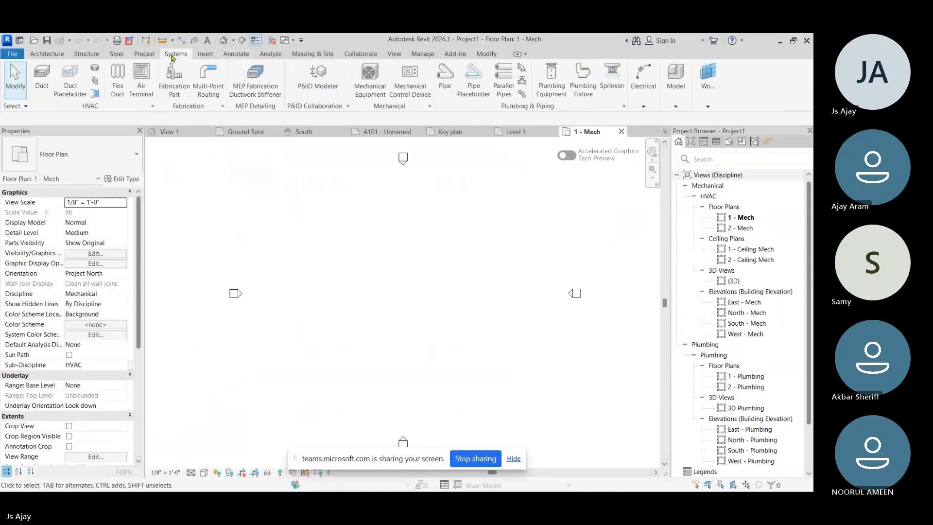
pyautogui.click(38, 79)
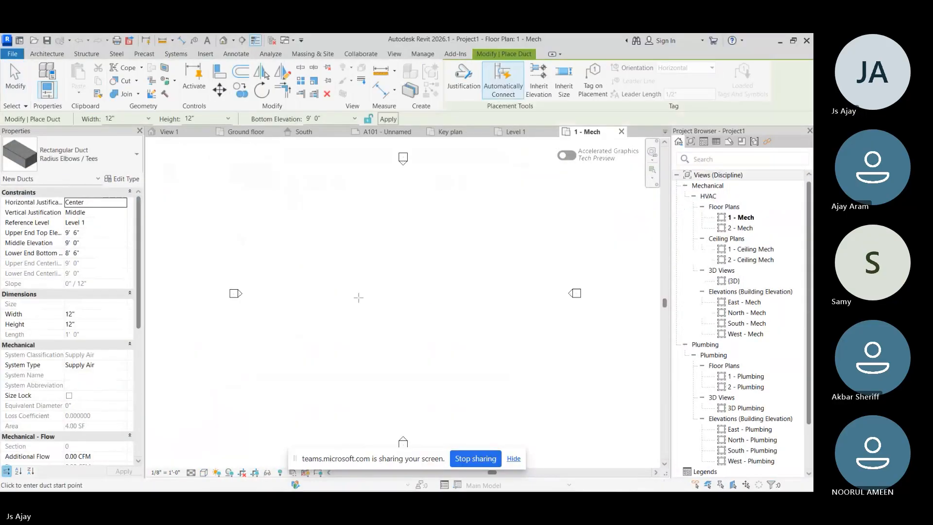
pyautogui.click(391, 299)
pyautogui.click(391, 268)
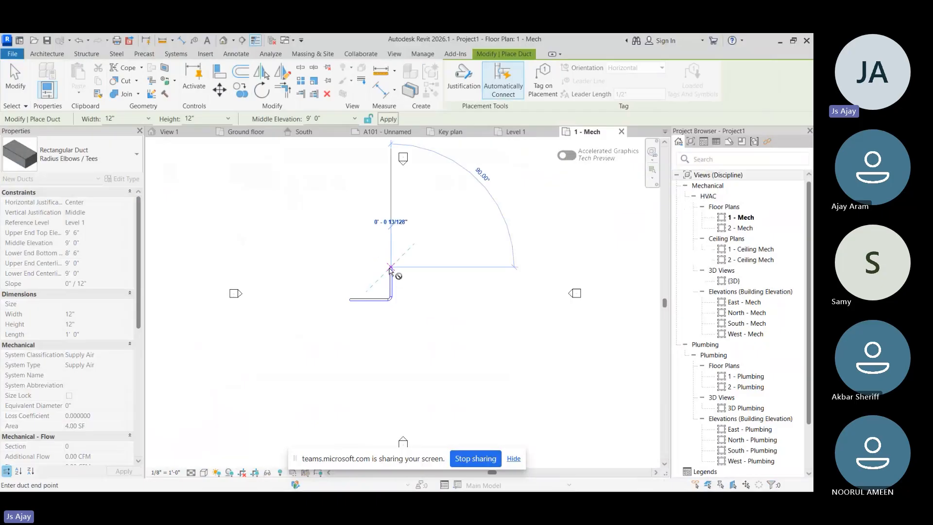
pyautogui.press('Escape')
pyautogui.press('Escape')
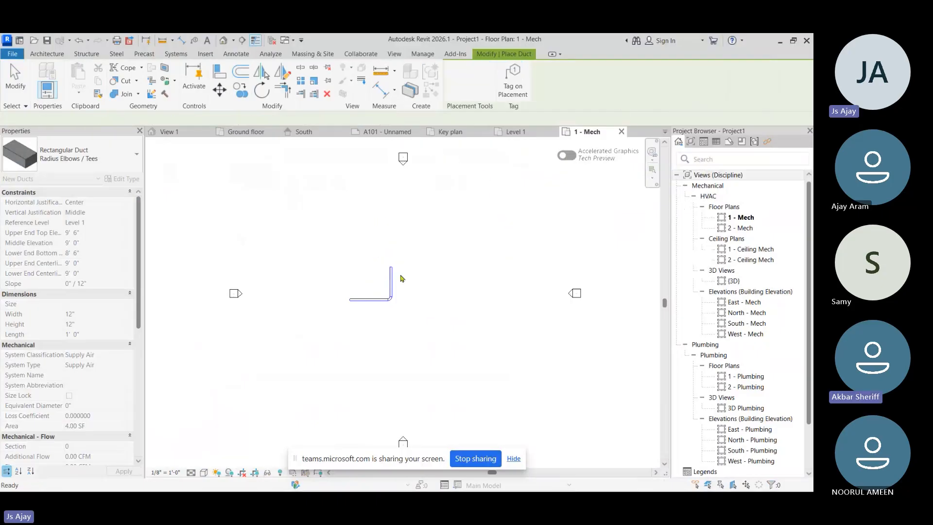
pyautogui.scroll(2, 402, 277)
pyautogui.press('Escape')
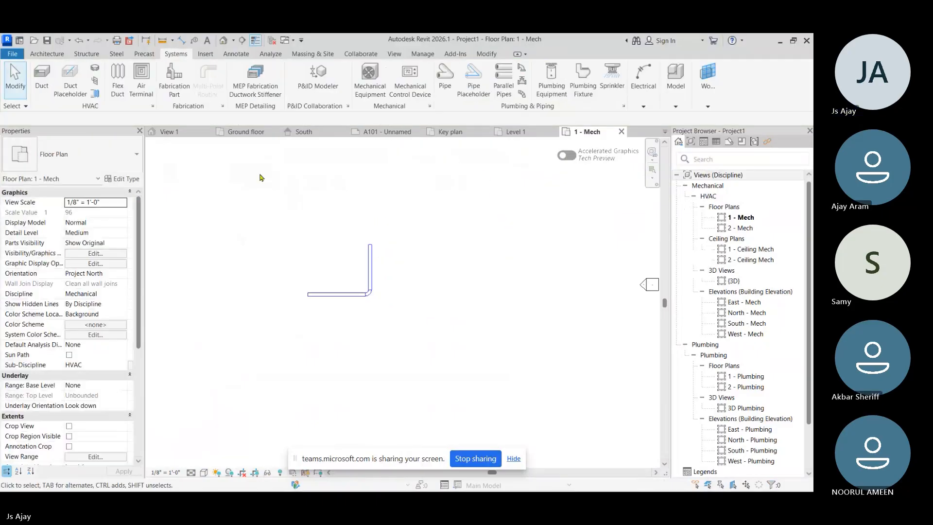
# Close the inactive views, then return to Revit Roof's 3D view and list its duct families.
pyautogui.click(270, 41)
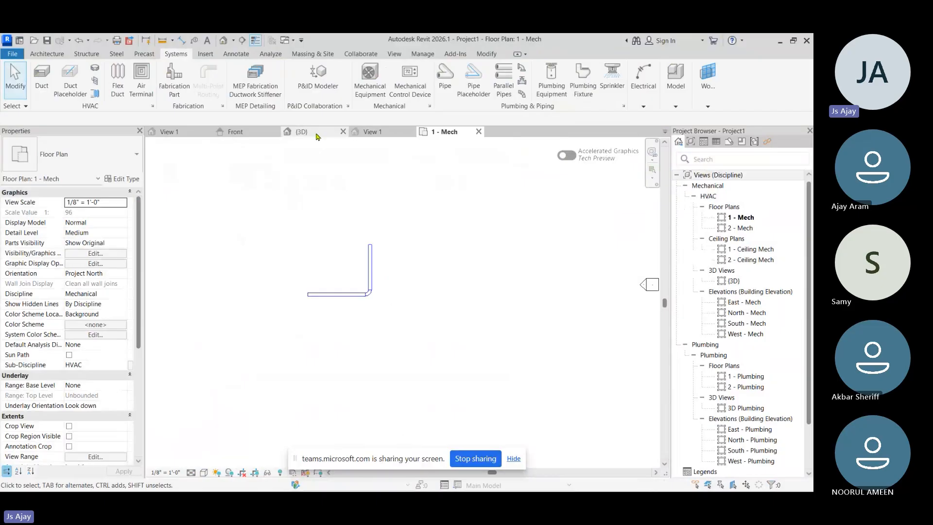
pyautogui.click(301, 132)
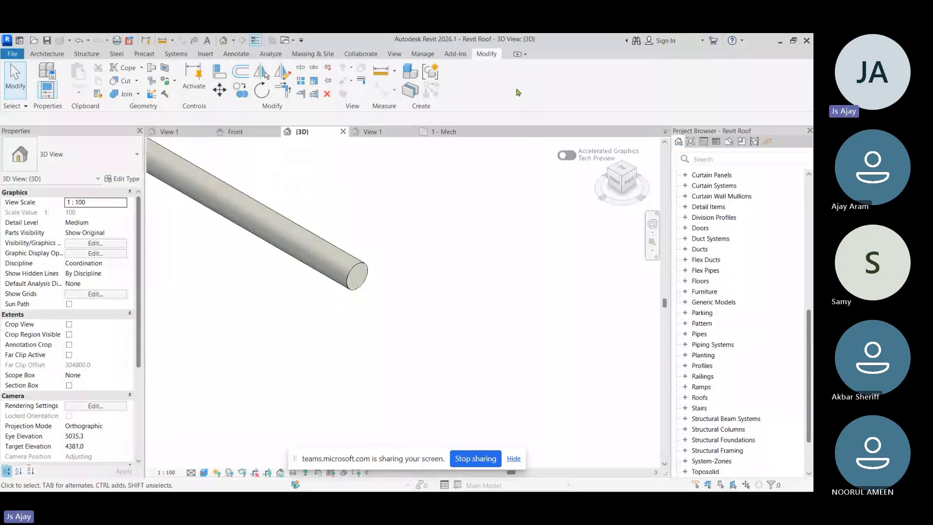
pyautogui.scroll(6, 720, 316)
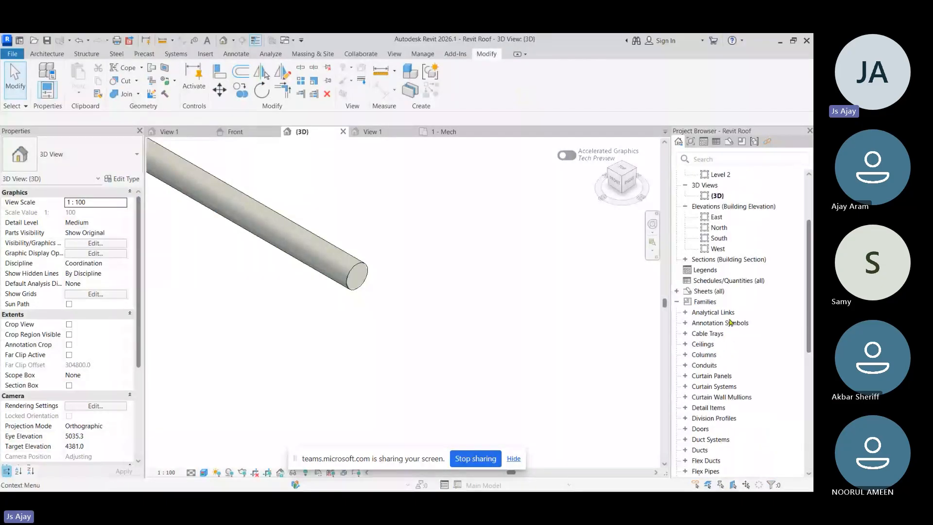
pyautogui.scroll(-4, 693, 325)
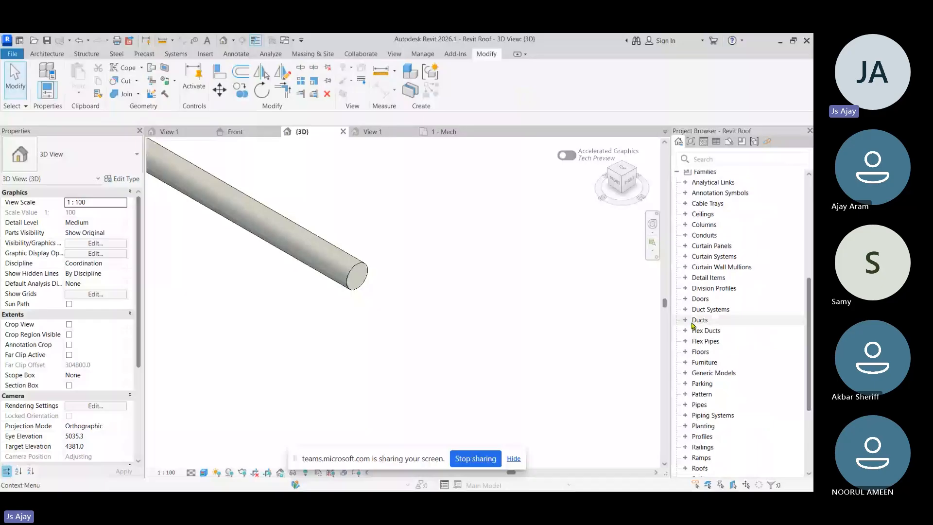
pyautogui.doubleClick(694, 320)
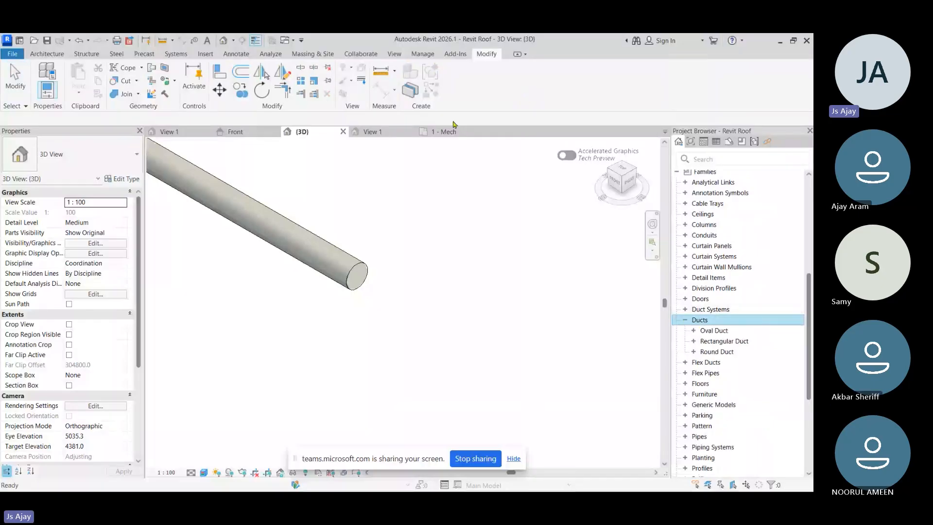
# Return to the 1 - Mech plan and expand the mechanical project's Duct Accessories and Duct Fittings families.
pyautogui.click(440, 132)
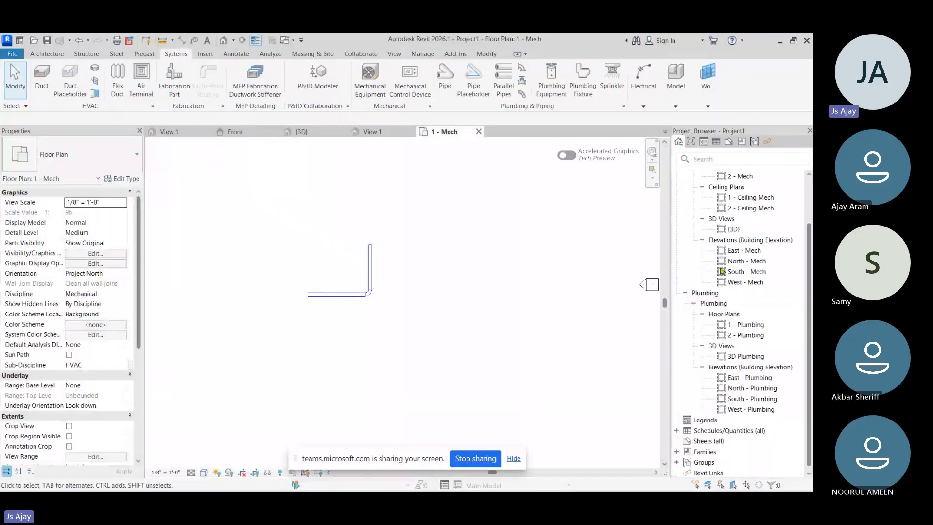
pyautogui.scroll(-9, 727, 377)
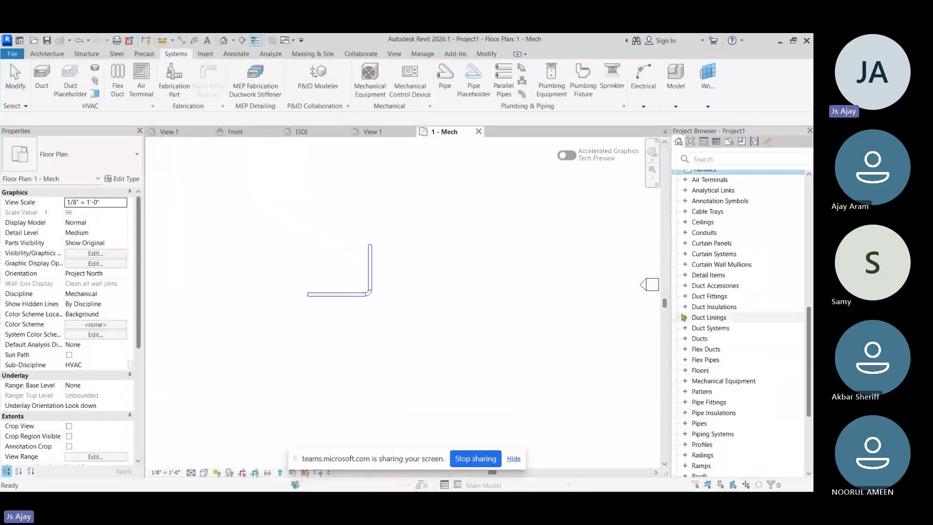
pyautogui.click(685, 286)
pyautogui.doubleClick(709, 307)
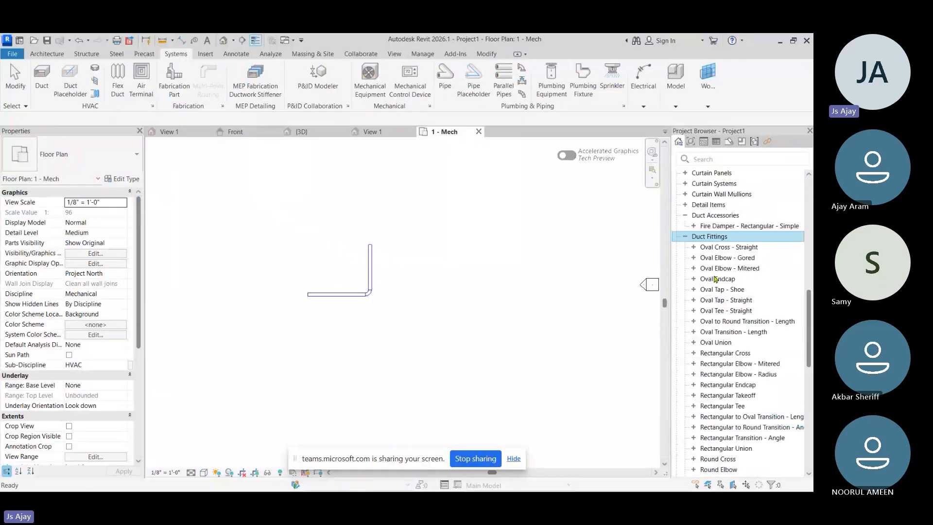
# Review the mechanical project's duct fitting families and the routing preferences of the Rectangular Duct type Radius Elbows / Tees.
pyautogui.scroll(-6, 718, 301)
pyautogui.scroll(-1, 718, 323)
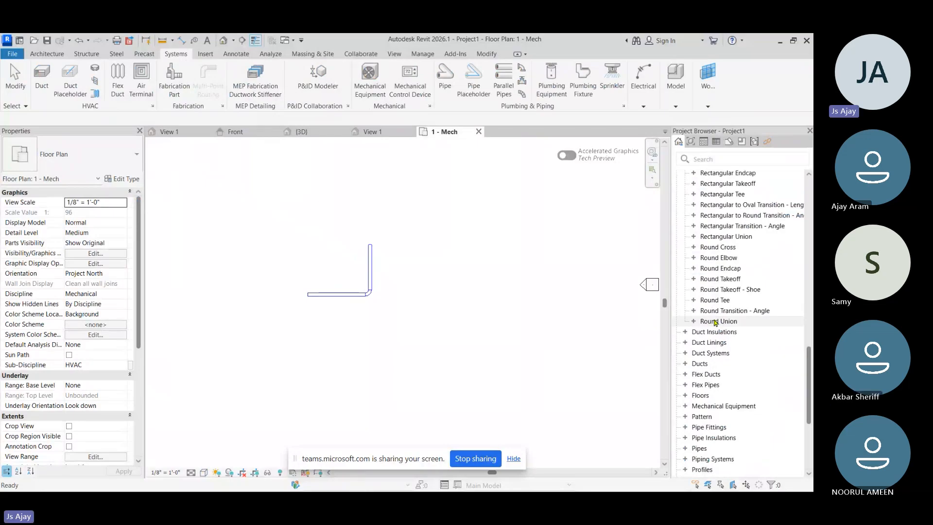
pyautogui.click(51, 87)
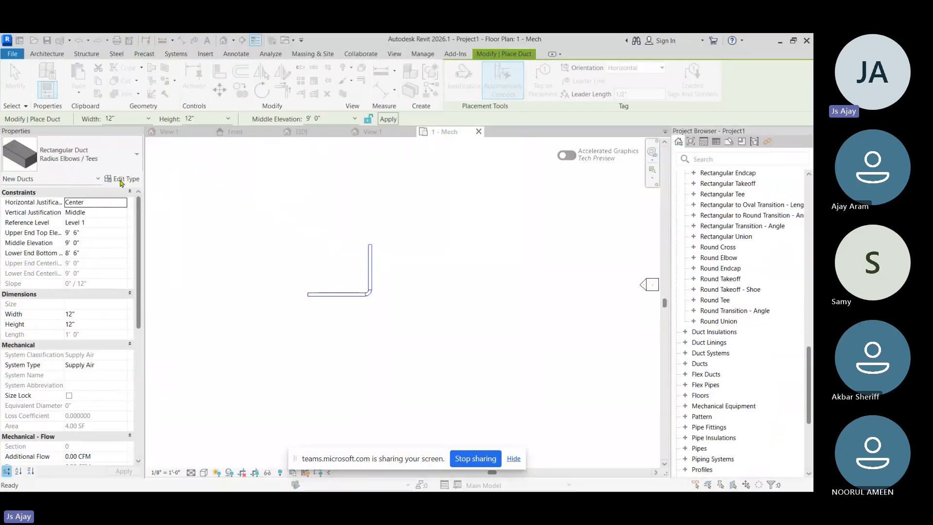
pyautogui.click(122, 179)
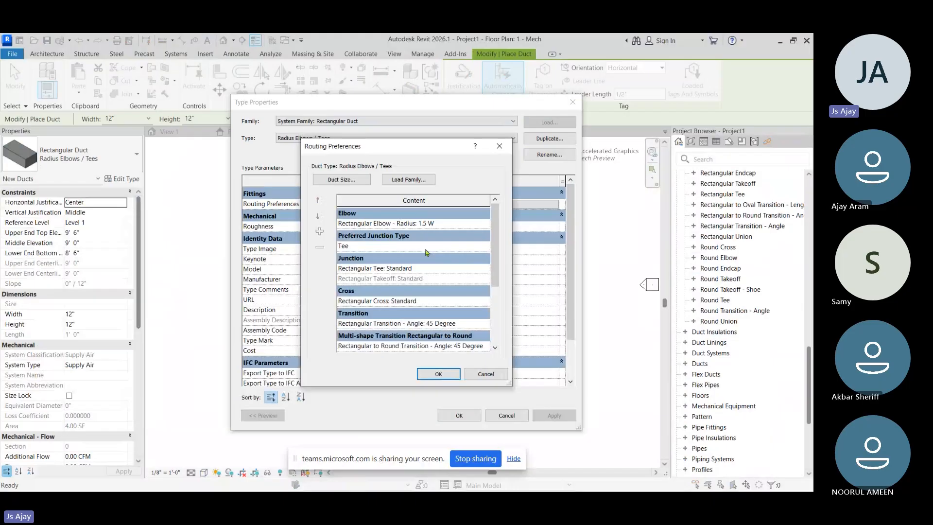
pyautogui.scroll(-3, 426, 251)
pyautogui.scroll(3, 426, 347)
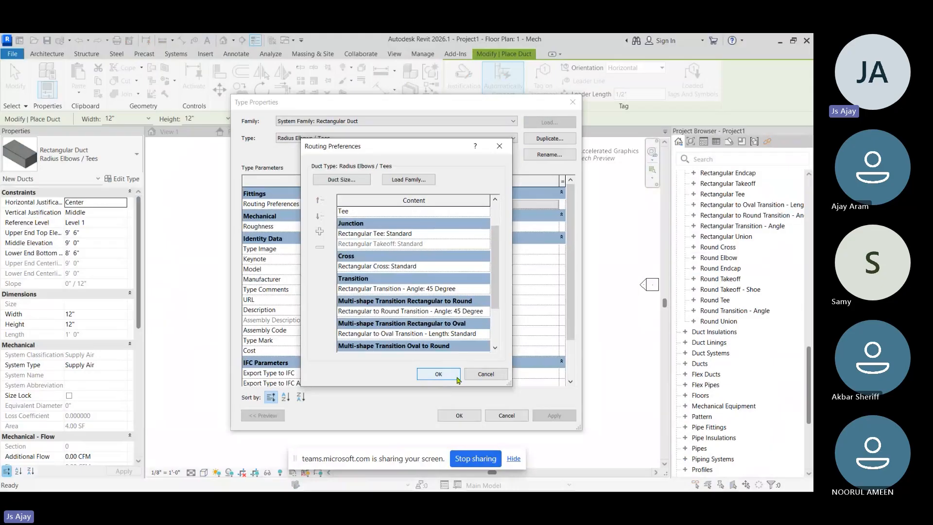
pyautogui.click(438, 373)
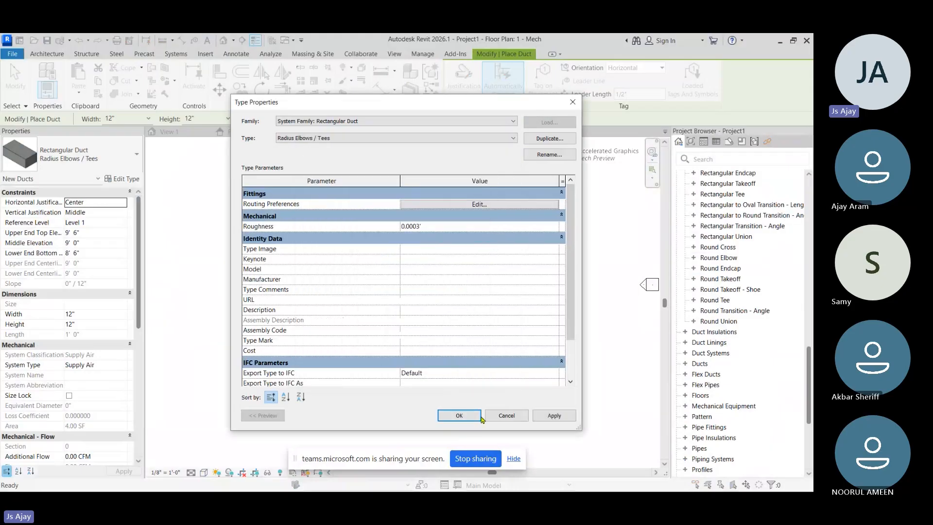
pyautogui.click(458, 414)
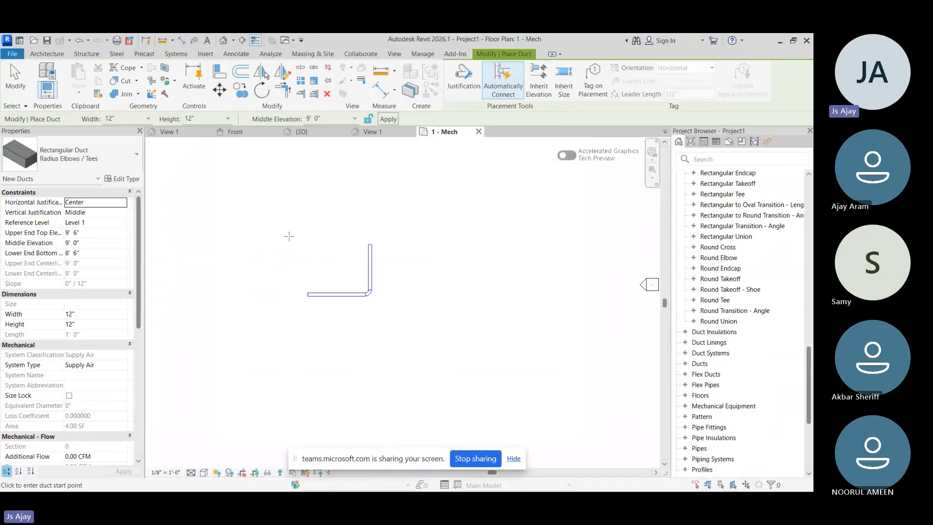
pyautogui.press('Escape')
pyautogui.press('Escape')
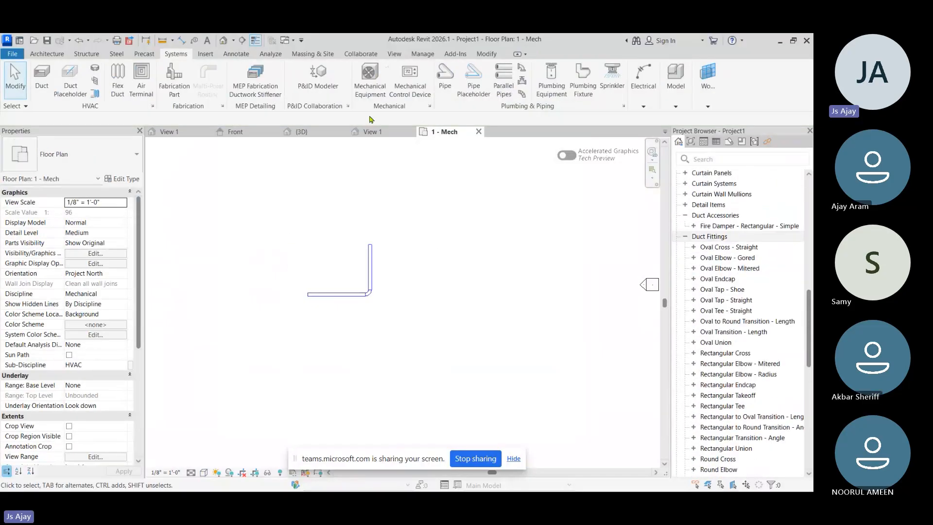
# Expand the Rectangular Elbow - Radius family and copy its 1 W type to the clipboard.
pyautogui.rightClick(720, 243)
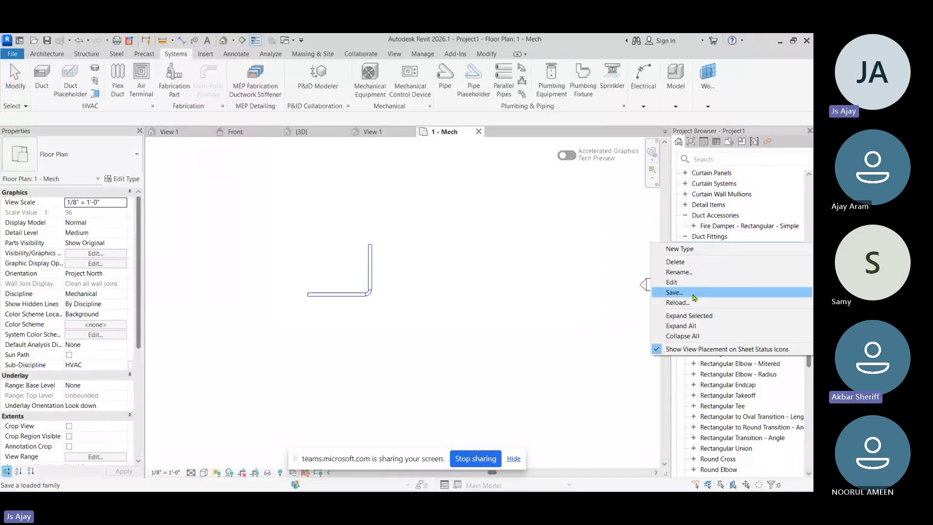
pyautogui.click(710, 415)
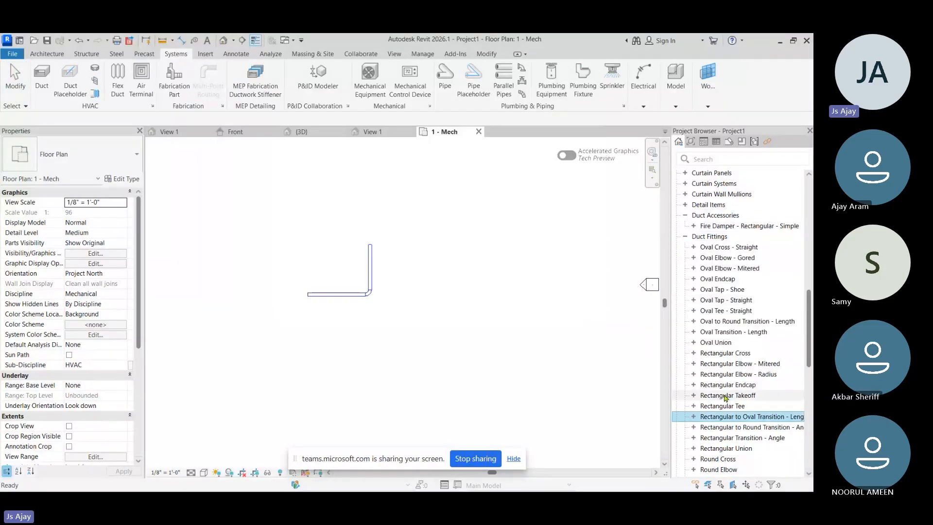
pyautogui.click(694, 374)
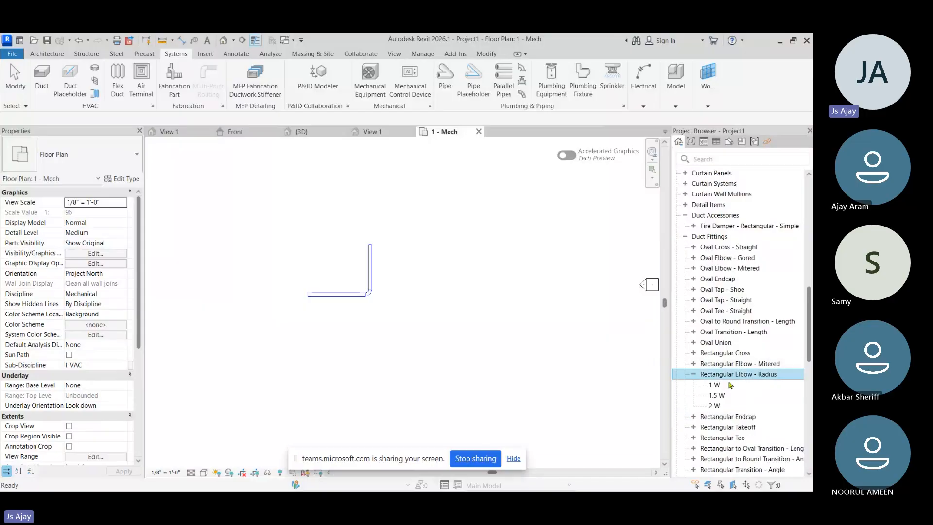
pyautogui.click(717, 385)
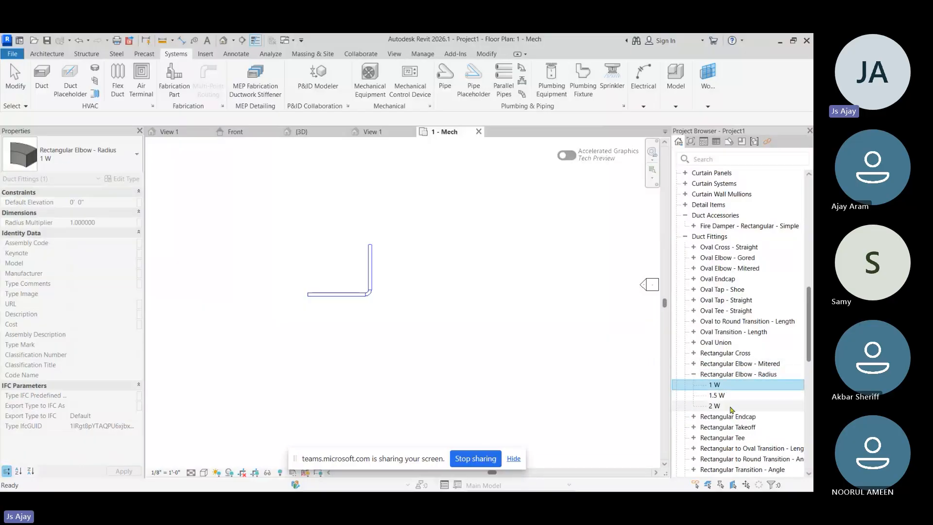
pyautogui.keyDown('shift'); pyautogui.click(714, 406); pyautogui.keyUp('shift')
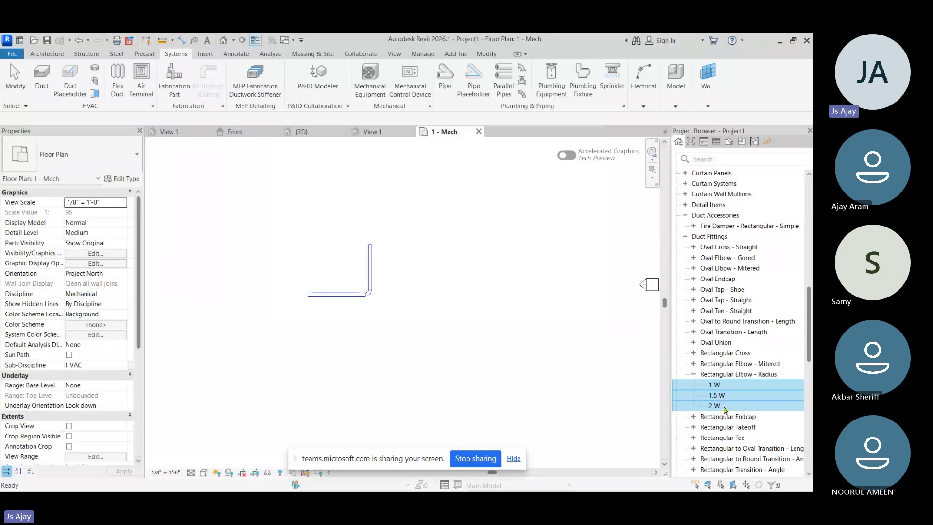
pyautogui.rightClick(724, 408)
pyautogui.click(717, 387)
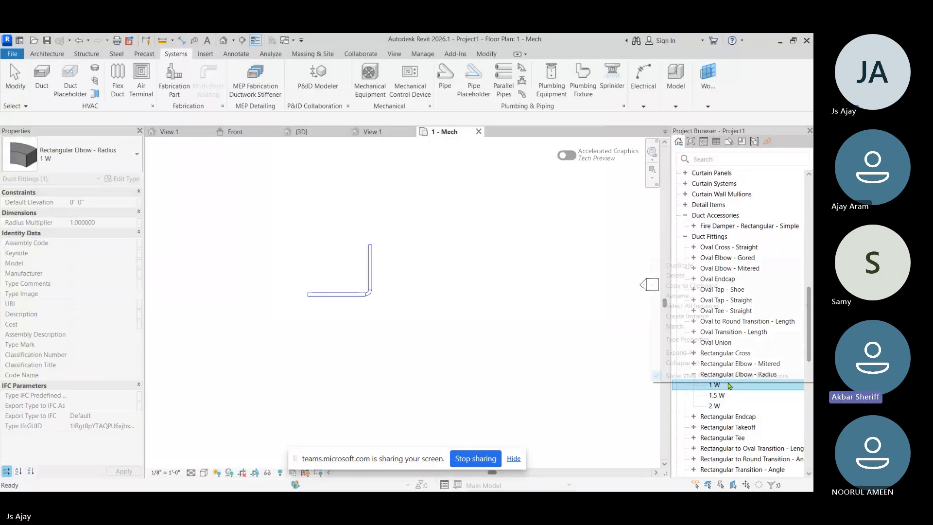
pyautogui.rightClick(732, 384)
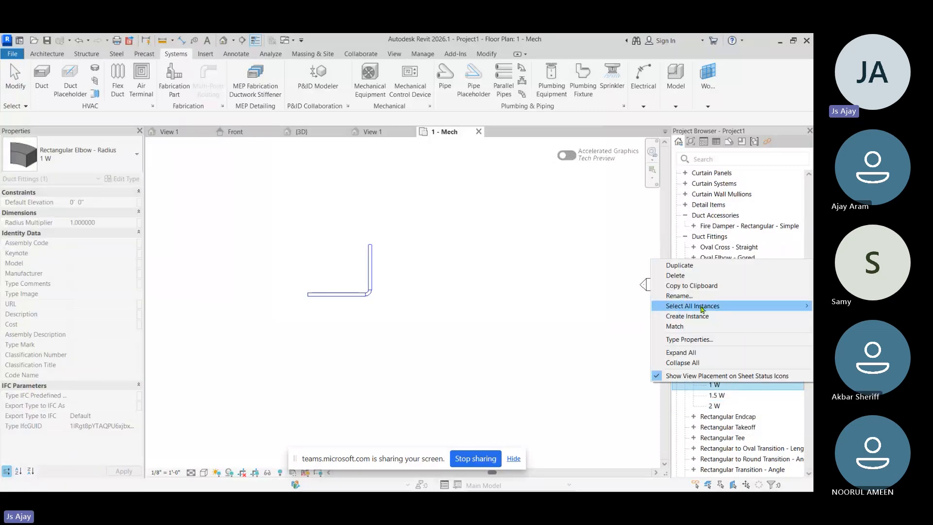
pyautogui.click(691, 287)
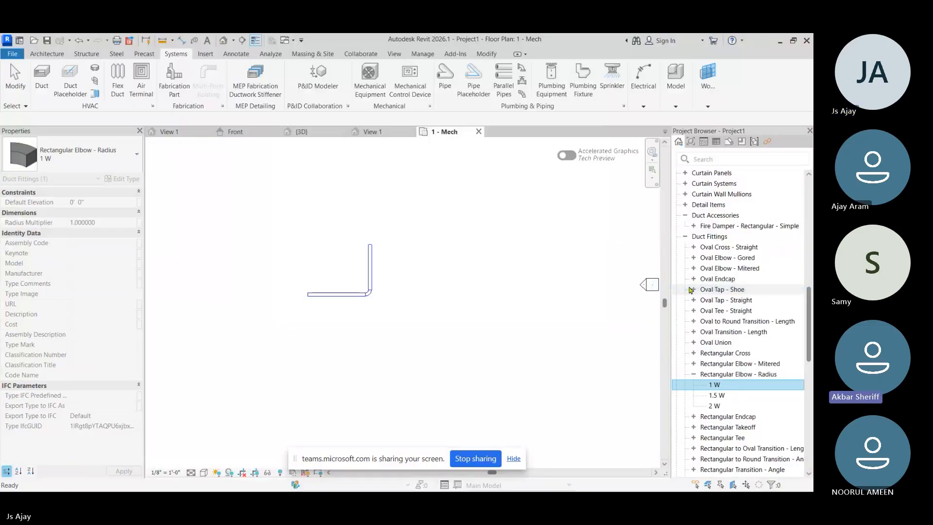
pyautogui.click(533, 239)
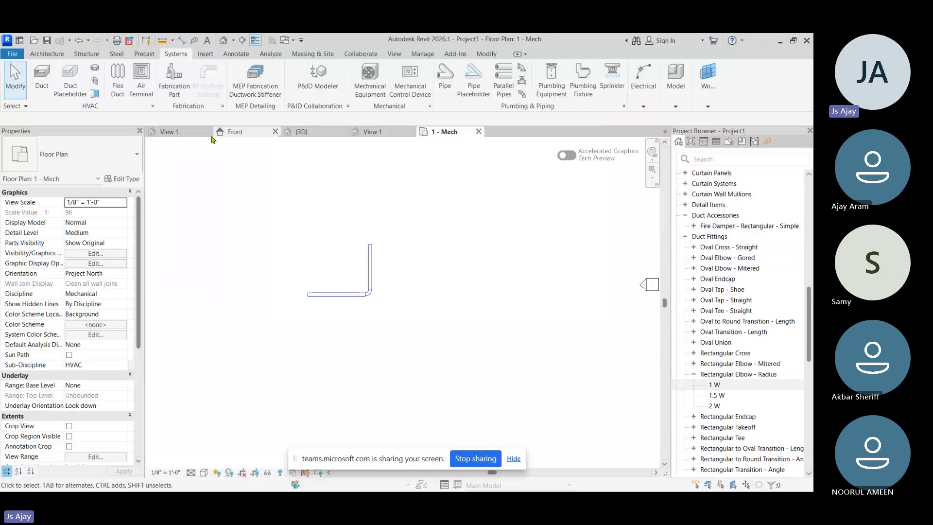
# Switch to Revit Roof's 3D view and check its family list for duct fittings.
pyautogui.click(306, 135)
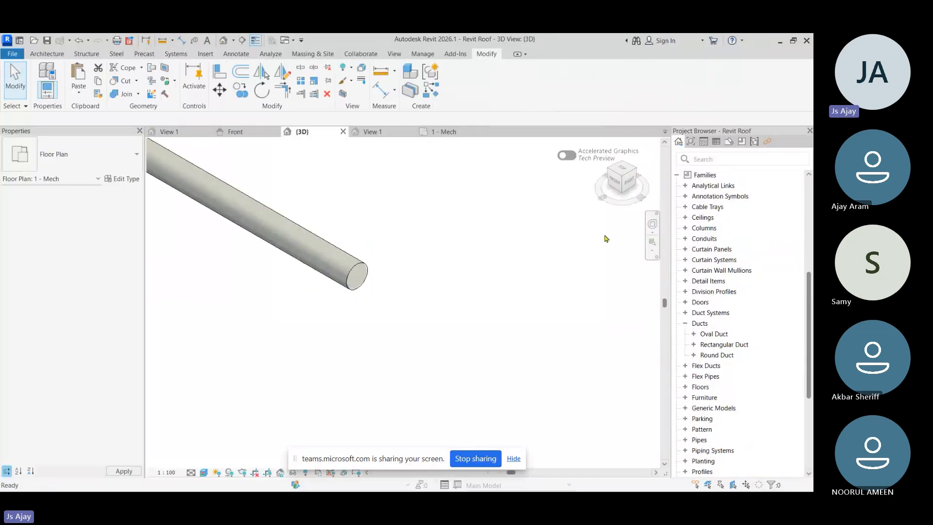
pyautogui.click(472, 306)
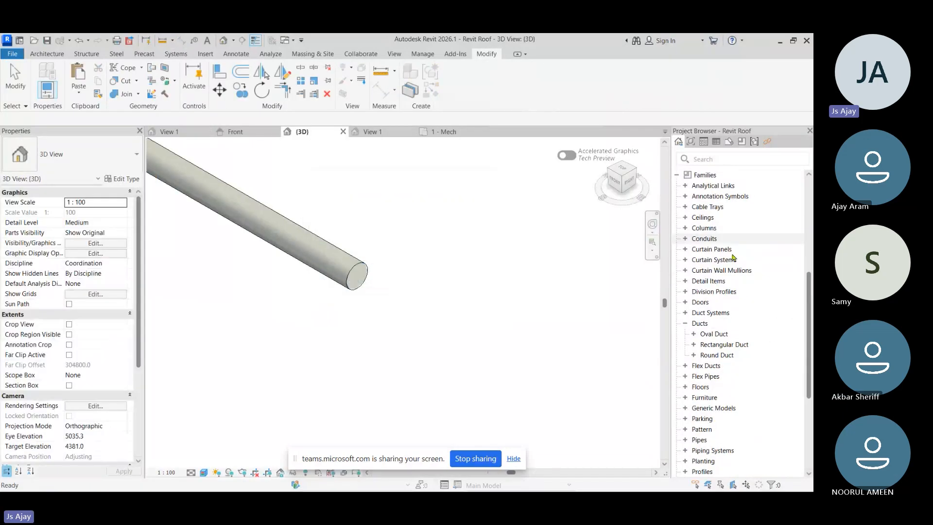
pyautogui.scroll(-5, 732, 377)
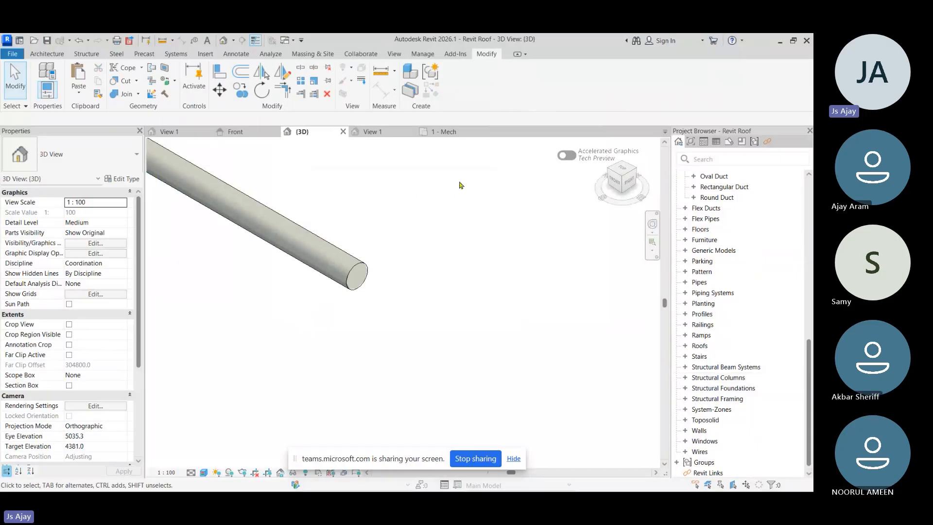
# Return to the 1 - Mech plan, widen the Project Browser and copy the Rectangular Elbow - Radius 1 W type again.
pyautogui.click(449, 132)
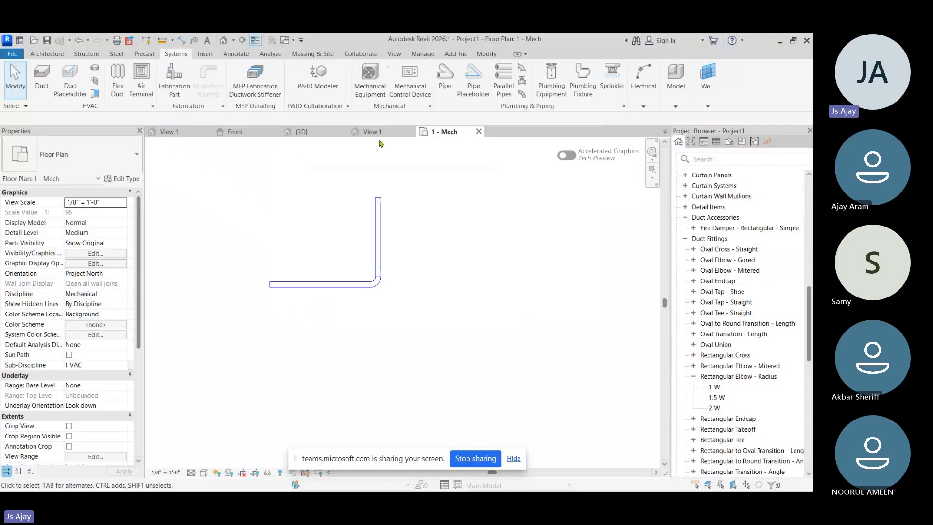
pyautogui.rightClick(704, 379)
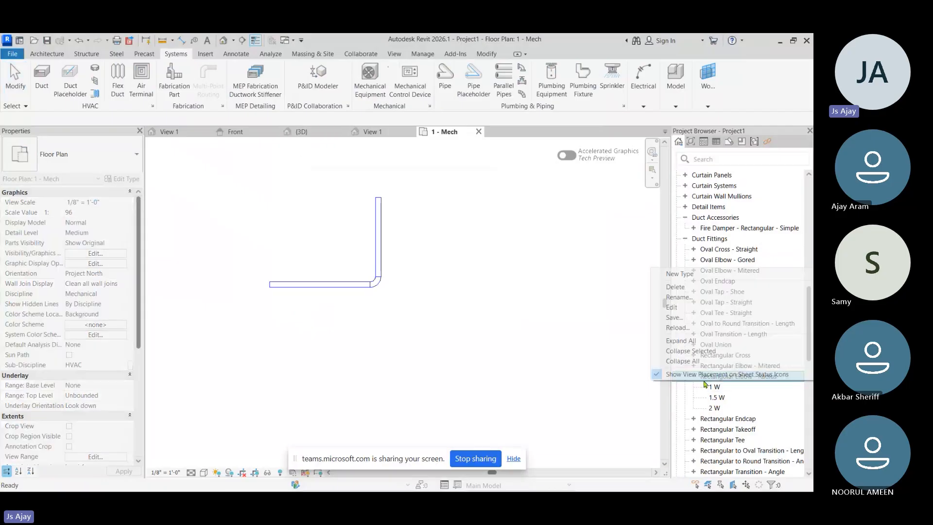
pyautogui.rightClick(709, 389)
pyautogui.click(710, 396)
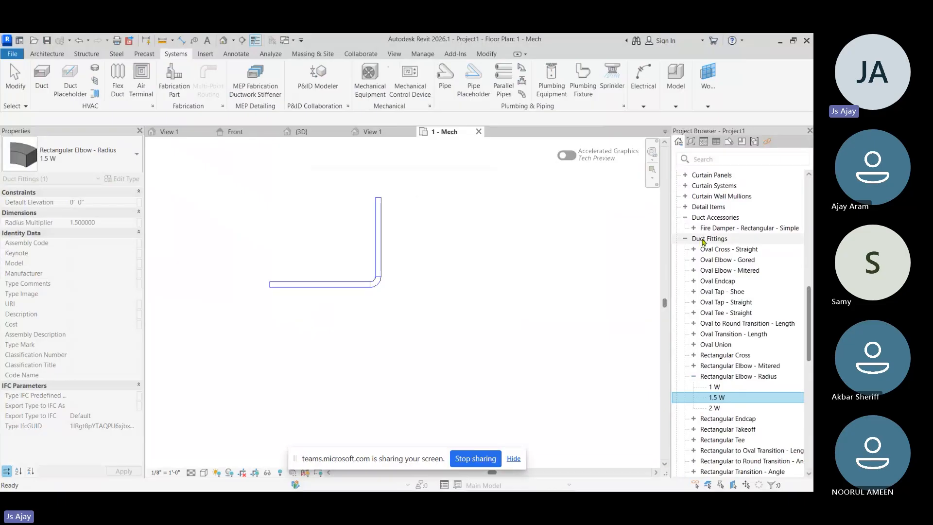
pyautogui.moveTo(670, 201); pyautogui.dragTo(481, 201)
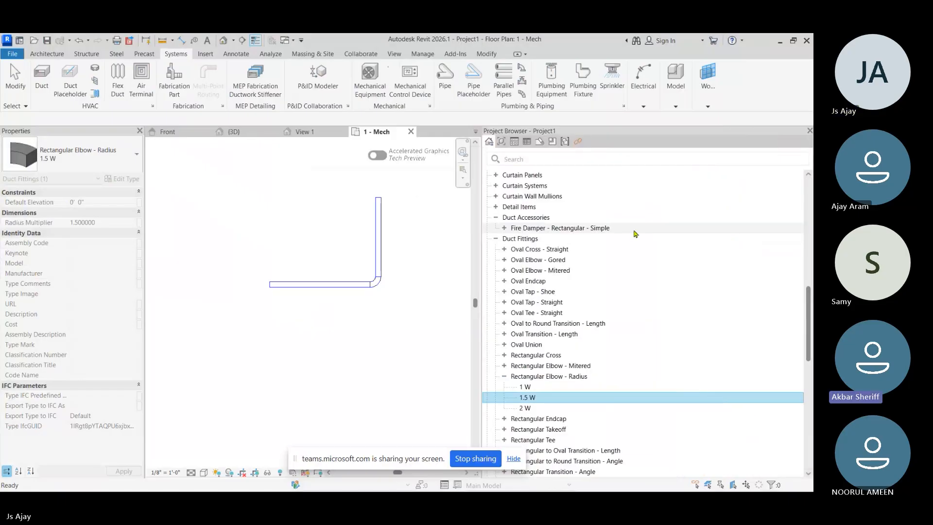
pyautogui.rightClick(533, 397)
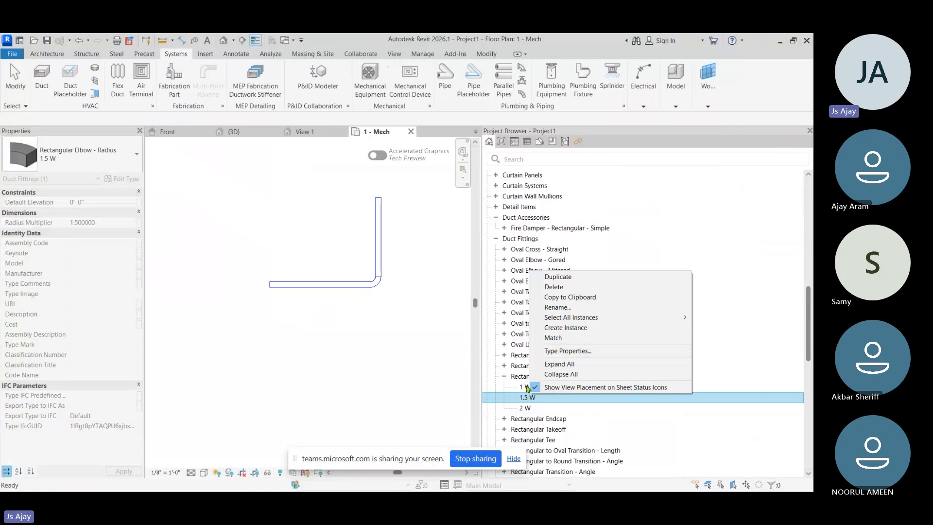
pyautogui.click(521, 386)
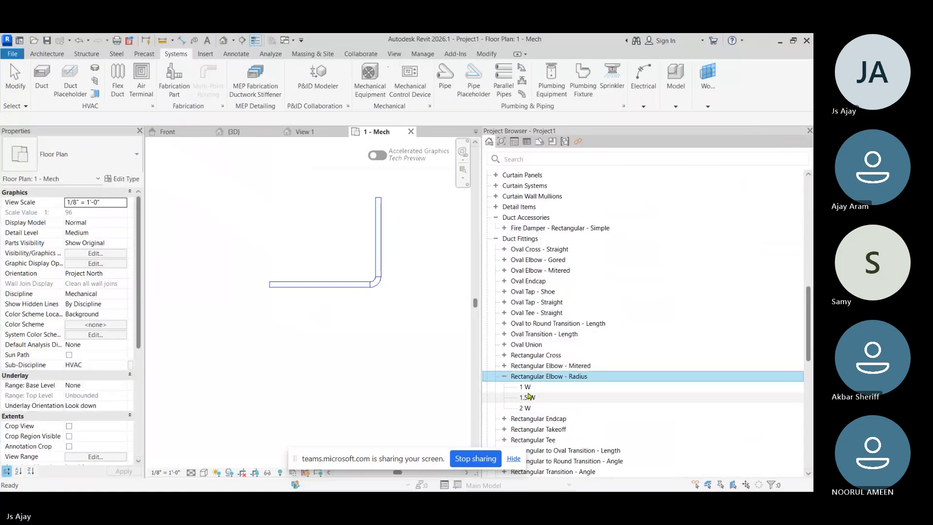
pyautogui.rightClick(528, 392)
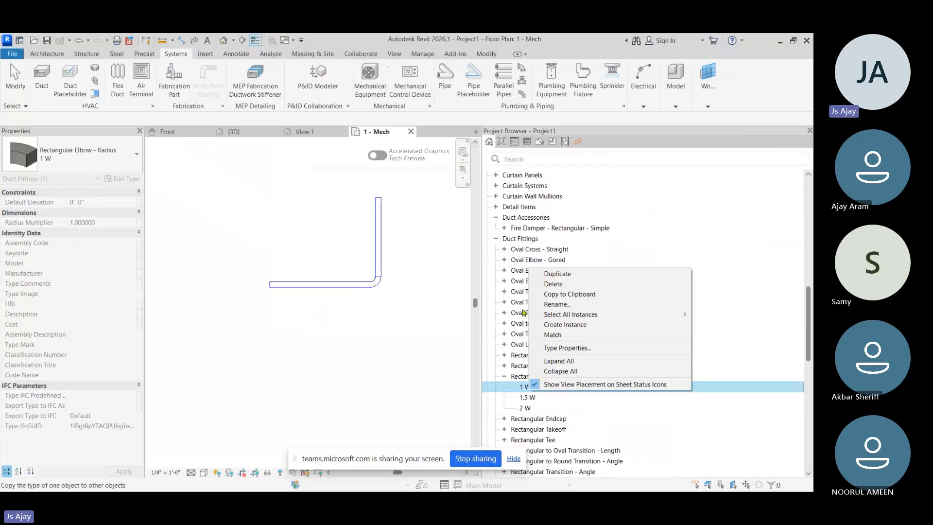
pyautogui.click(559, 291)
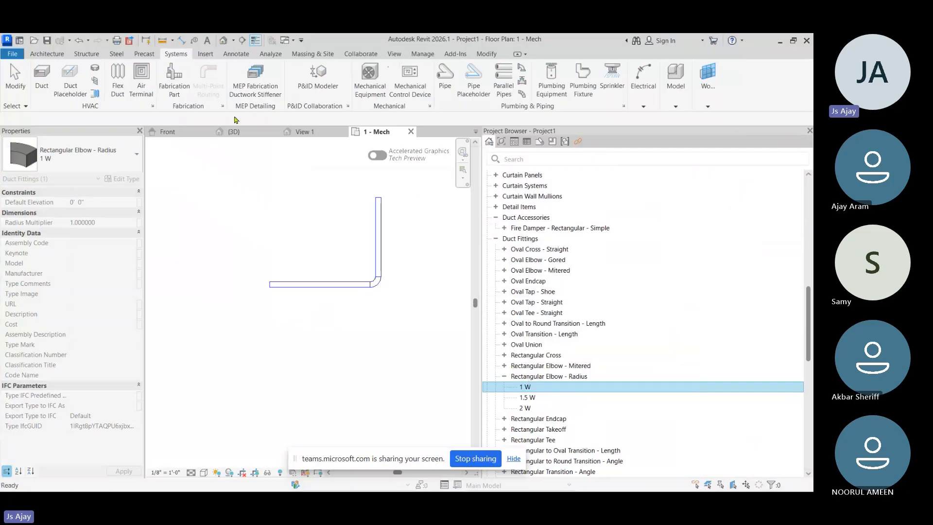
# Paste the copied 1 W elbow type into the Revit Roof project from its 3D view.
pyautogui.click(224, 132)
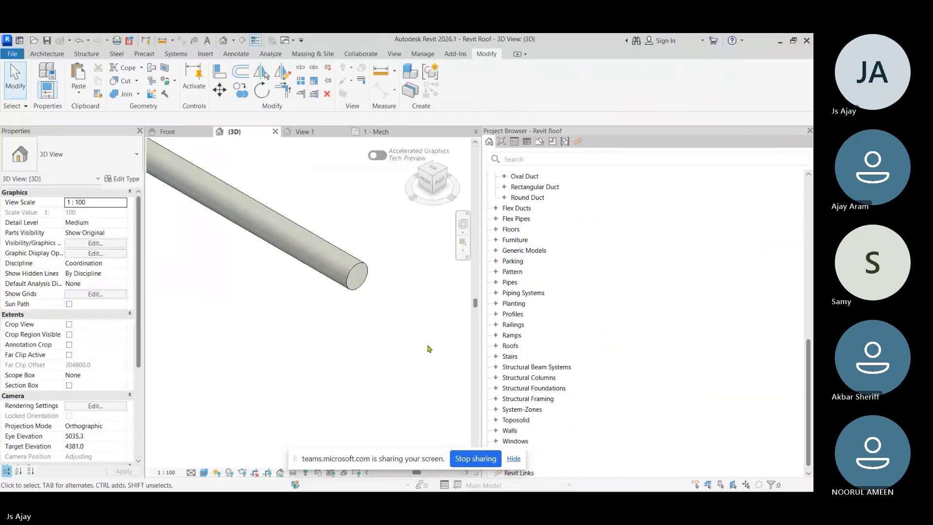
pyautogui.click(78, 93)
pyautogui.click(99, 113)
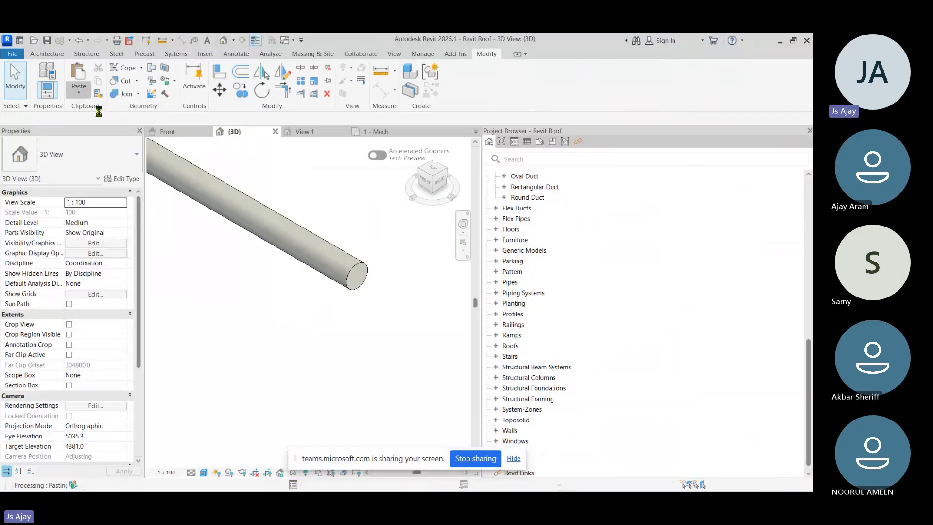
pyautogui.click(432, 312)
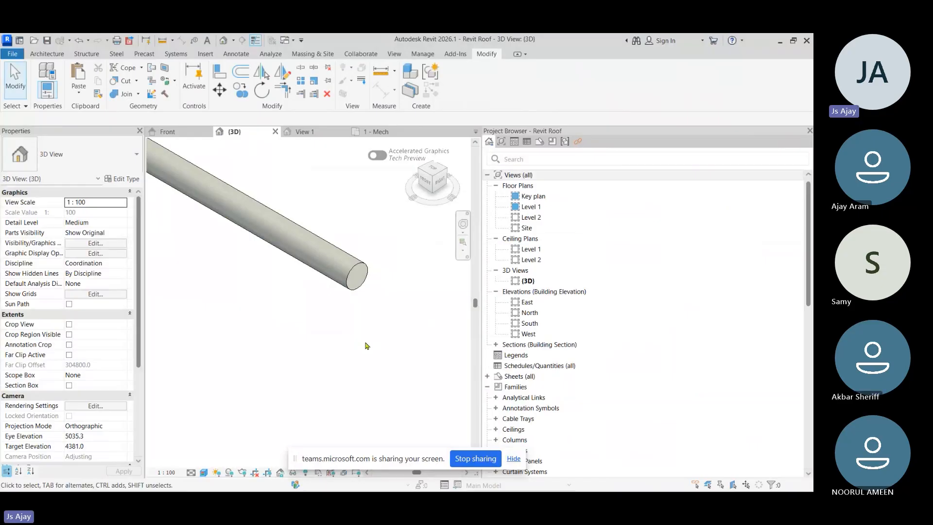
# Expand Revit Roof's Duct Fittings category and the Rectangular Elbow - Radius family to check the pasted type.
pyautogui.scroll(-9, 575, 295)
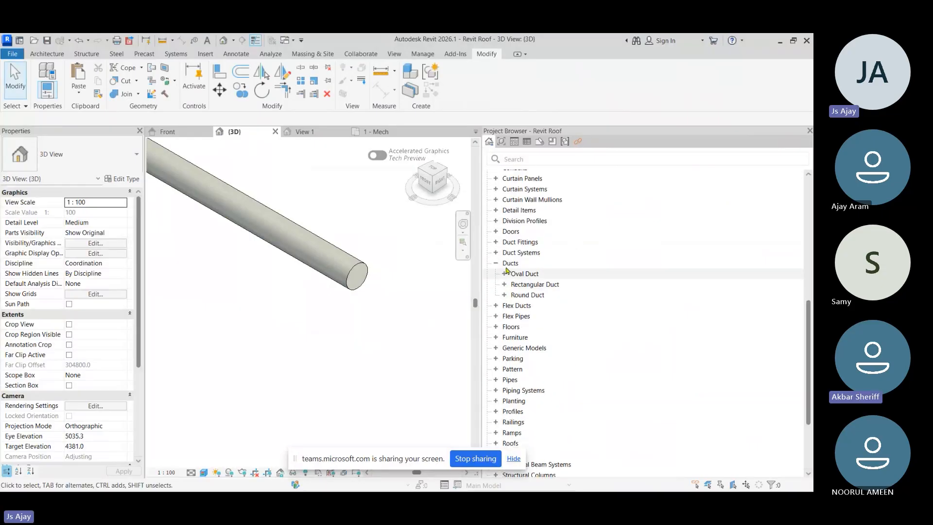
pyautogui.click(496, 243)
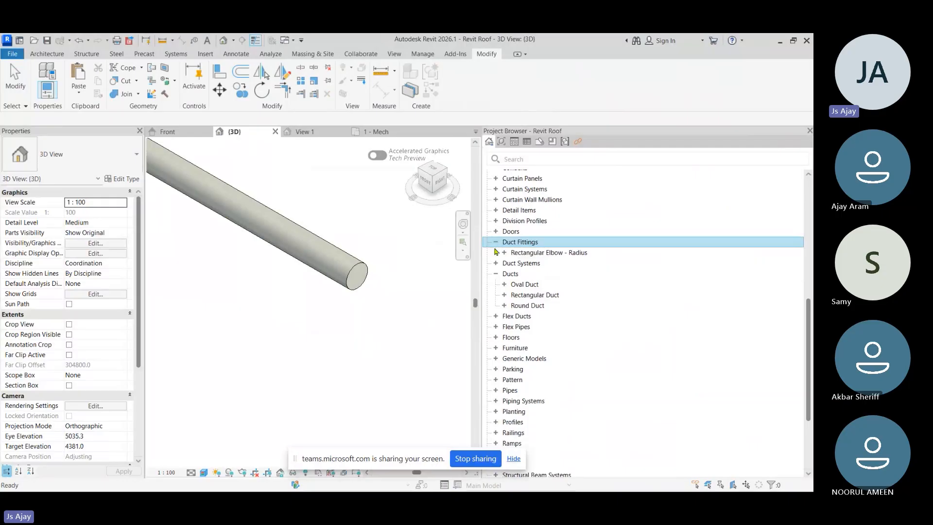
pyautogui.click(504, 252)
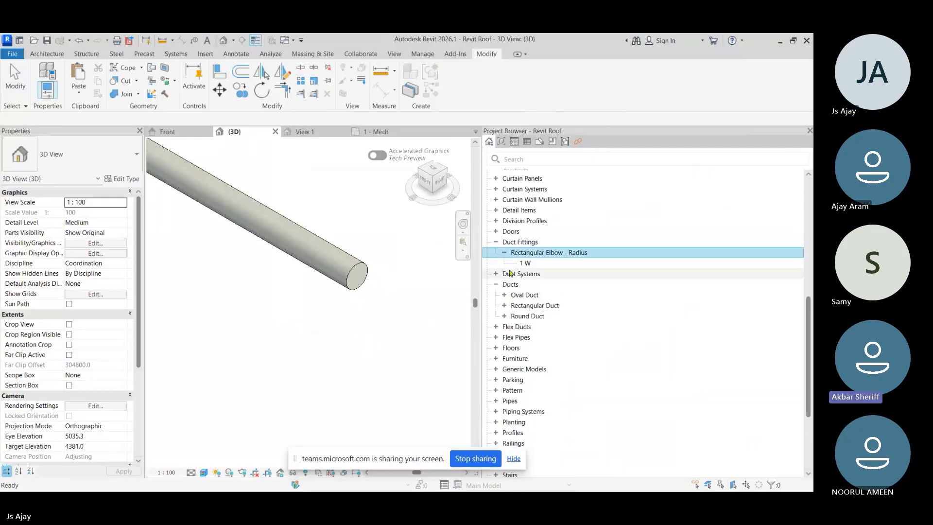
# Inspect the existing oval duct in Revit Roof's 3D view.
pyautogui.scroll(-2, 387, 333)
pyautogui.click(275, 221)
pyautogui.click(275, 221)
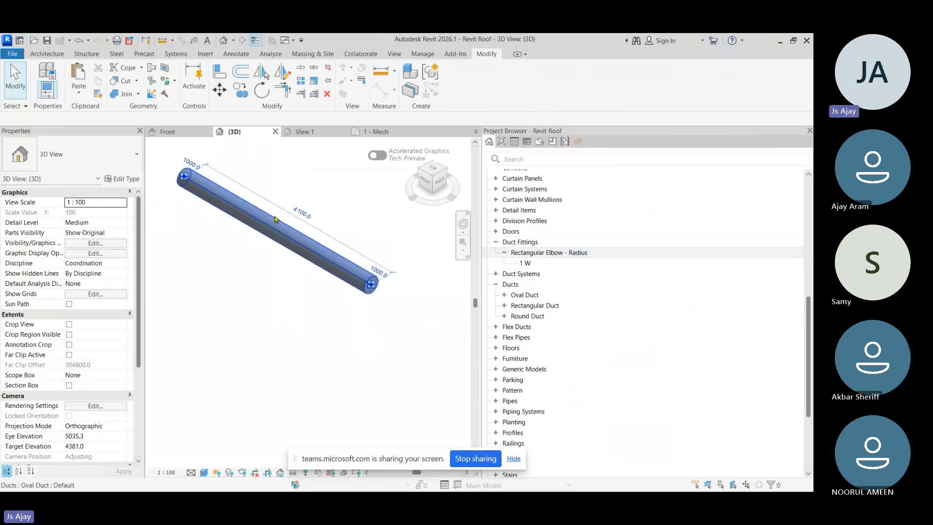
pyautogui.moveTo(275, 216); pyautogui.dragTo(194, 213, button='middle')
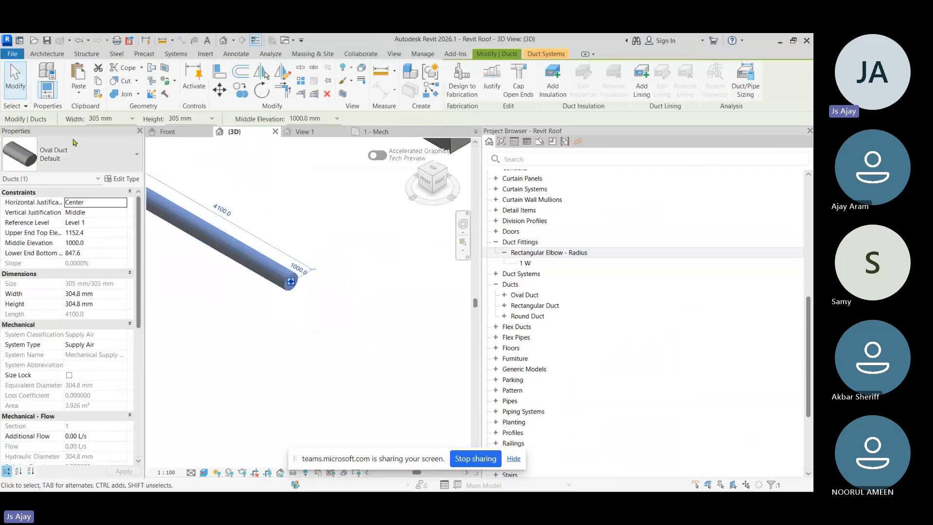
pyautogui.click(292, 209)
# Start a Rectangular Duct of type Default and set its routing preference elbow to Rectangular Elbow - Radius: 1 W.
pyautogui.click(168, 54)
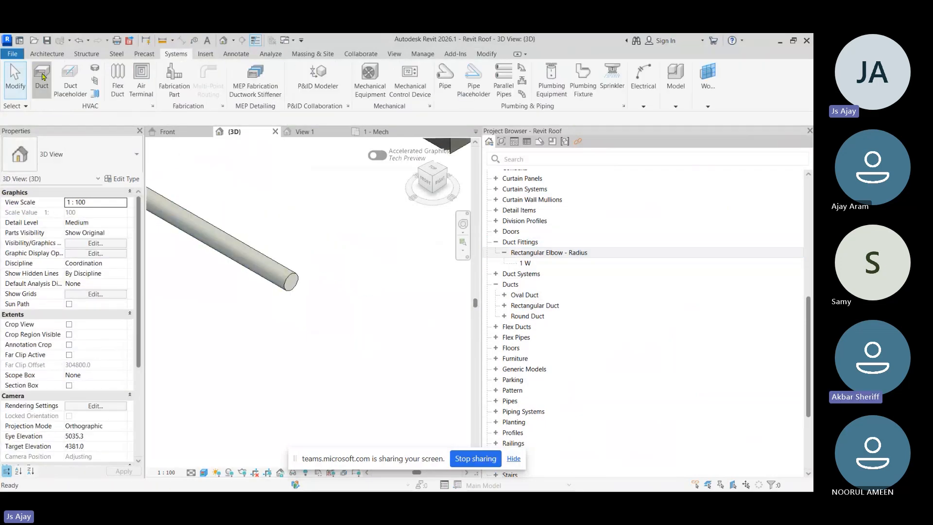
pyautogui.click(43, 77)
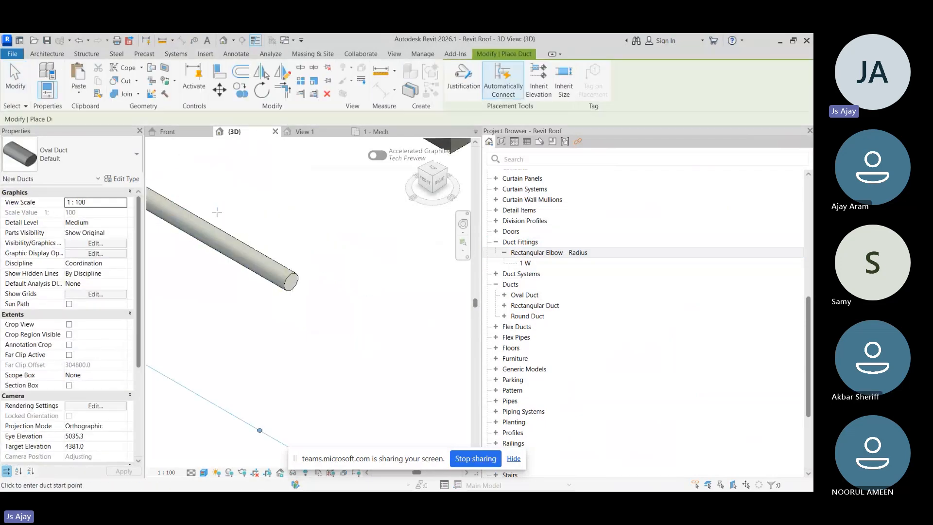
pyautogui.click(96, 155)
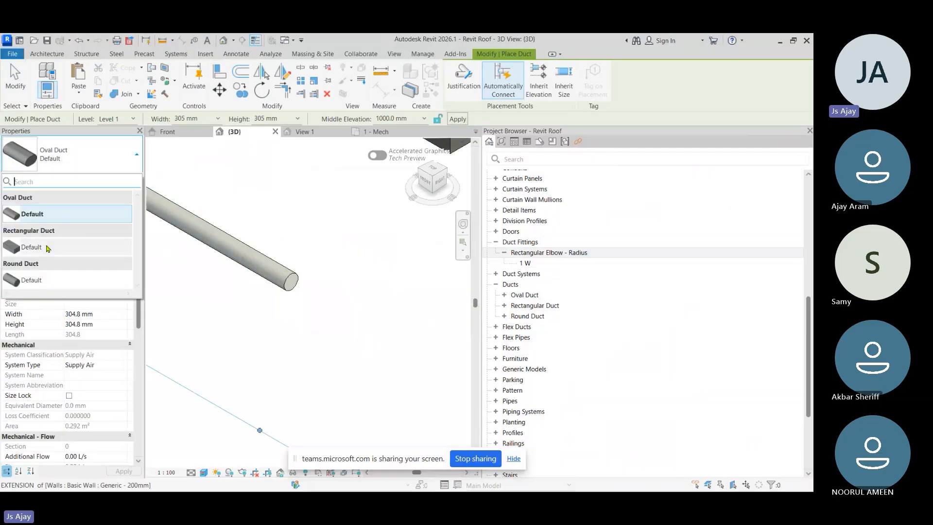
pyautogui.click(63, 246)
pyautogui.click(129, 180)
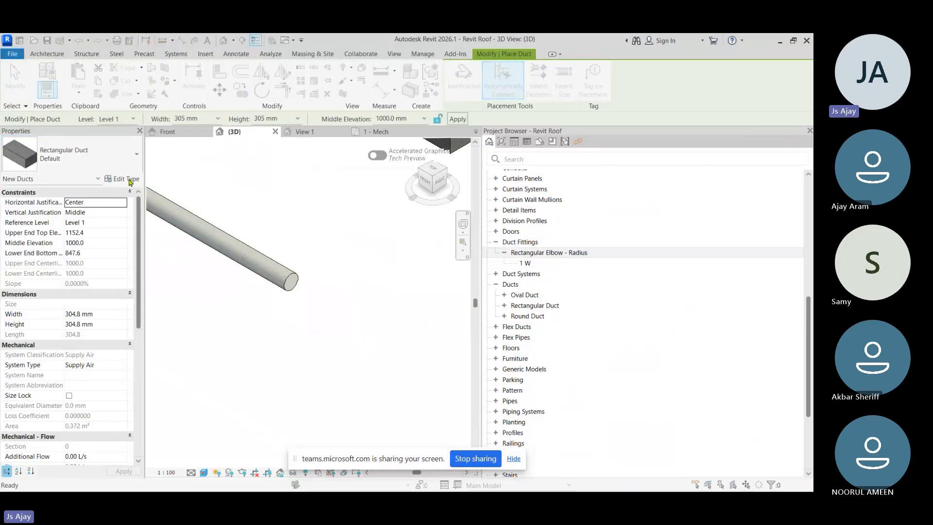
pyautogui.click(481, 204)
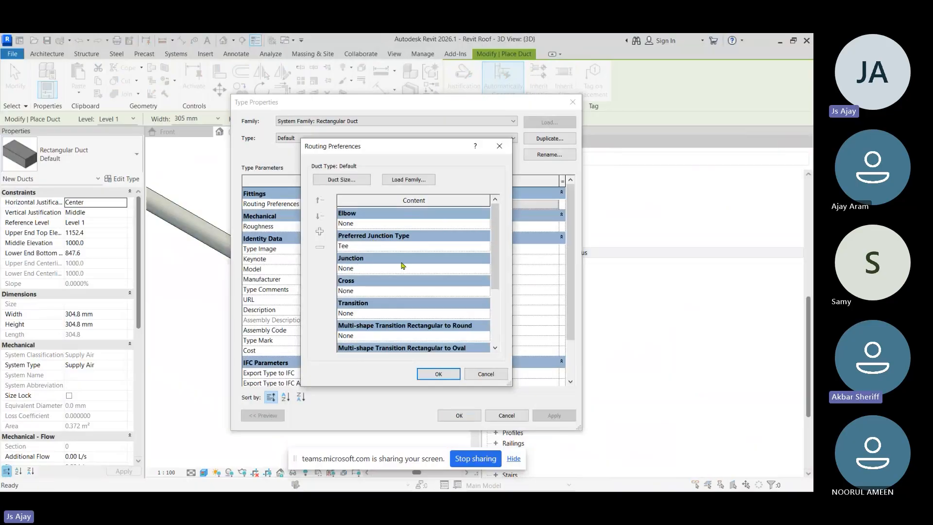
pyautogui.click(487, 224)
pyautogui.click(406, 246)
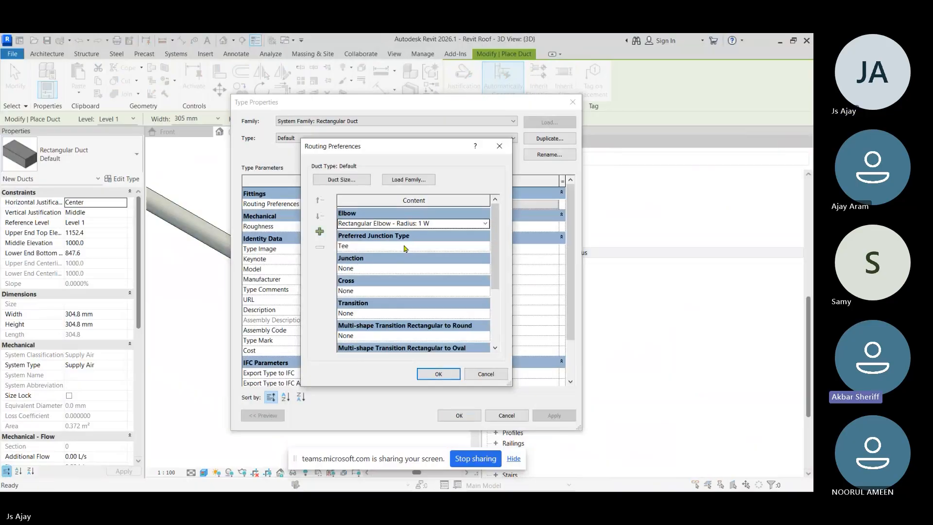
pyautogui.click(438, 374)
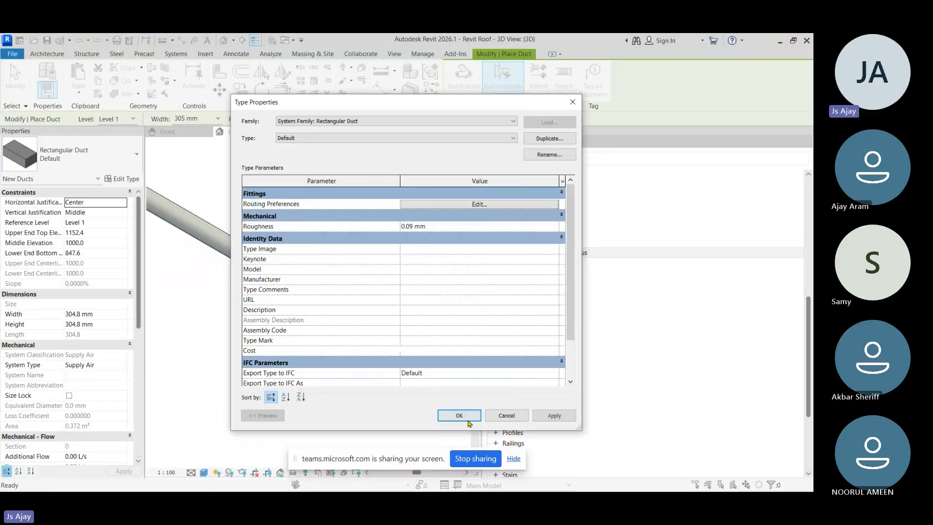
pyautogui.click(464, 419)
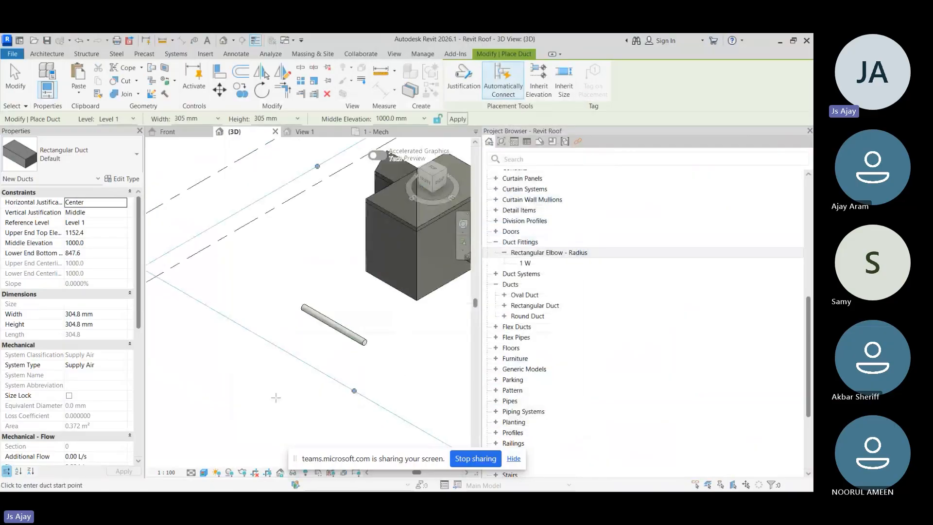
# Draw an L-shaped 305 x 305 mm rectangular duct run with a 90° turn near the oval duct.
pyautogui.scroll(-2, 276, 397)
pyautogui.click(246, 412)
pyautogui.click(310, 412)
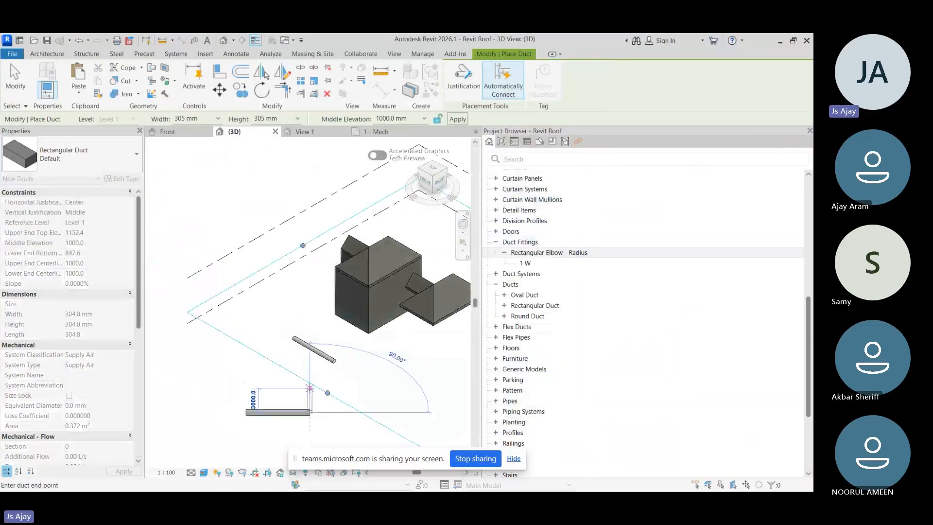
pyautogui.click(310, 387)
pyautogui.scroll(4, 329, 252)
pyautogui.press('Escape')
pyautogui.scroll(-4, 328, 252)
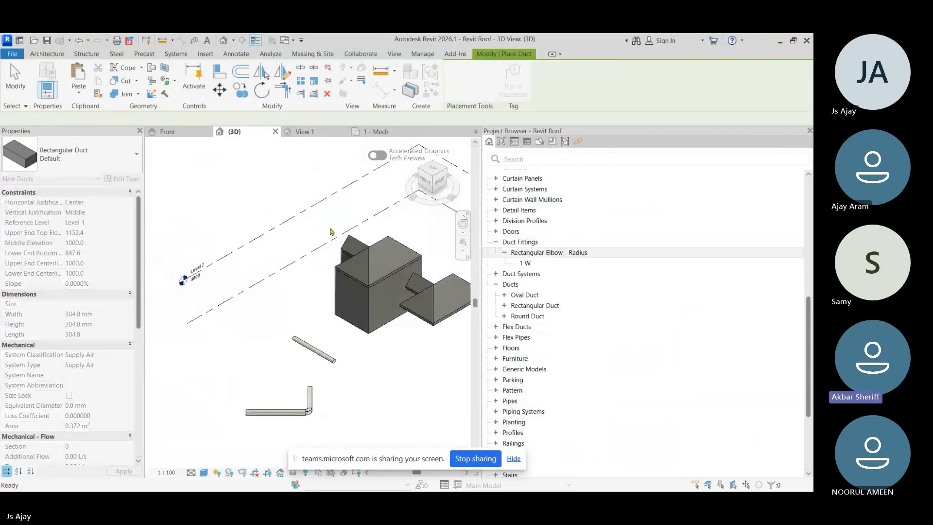
pyautogui.scroll(3, 316, 417)
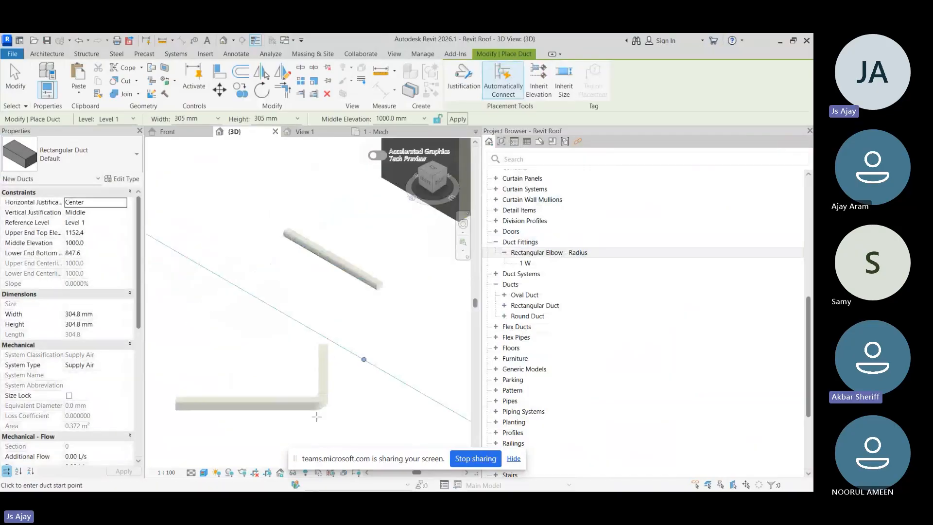
pyautogui.press('Escape')
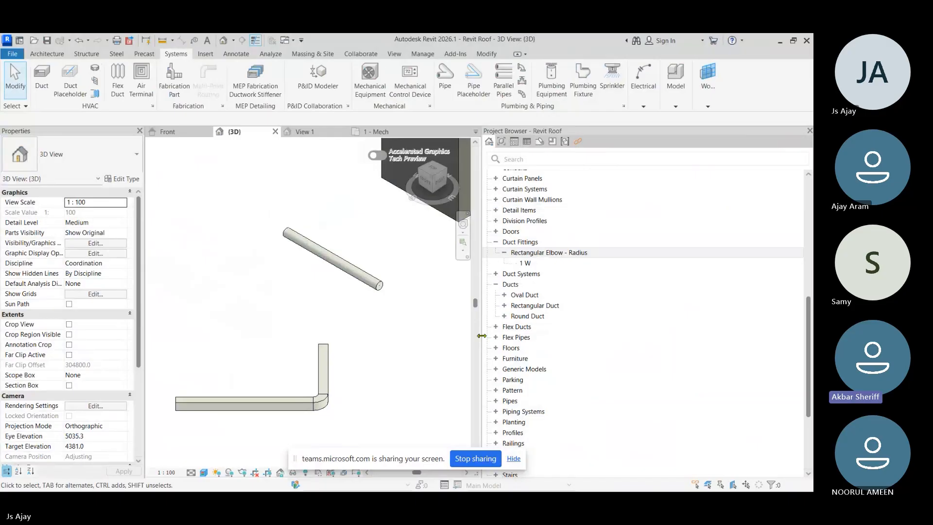
# Narrow the Project Browser and look through the 1 - Mech, Front and desk family views before returning to Revit Roof's 3D view.
pyautogui.moveTo(482, 341); pyautogui.dragTo(552, 330)
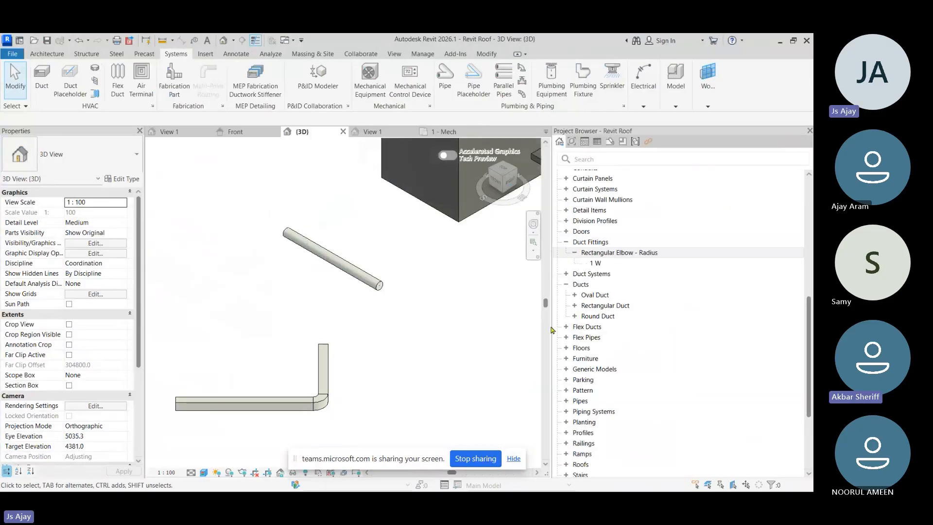
pyautogui.click(448, 133)
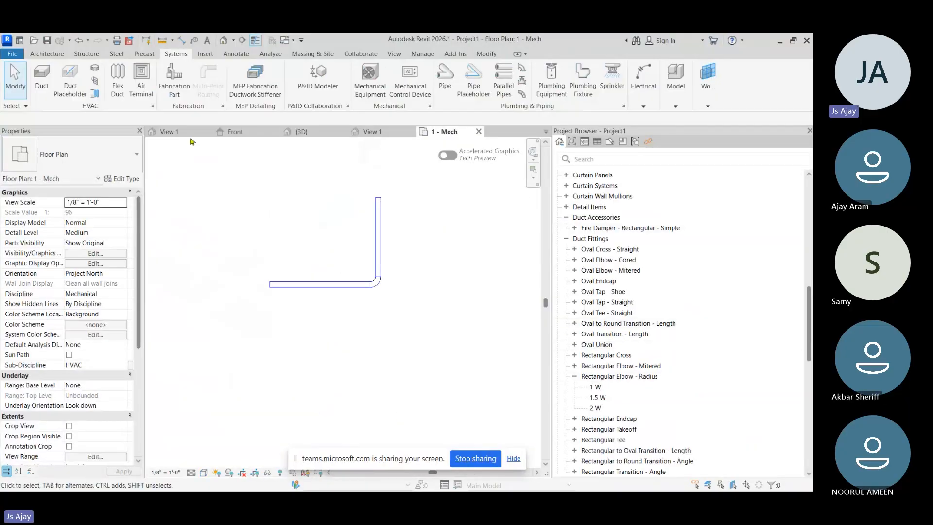
pyautogui.click(237, 133)
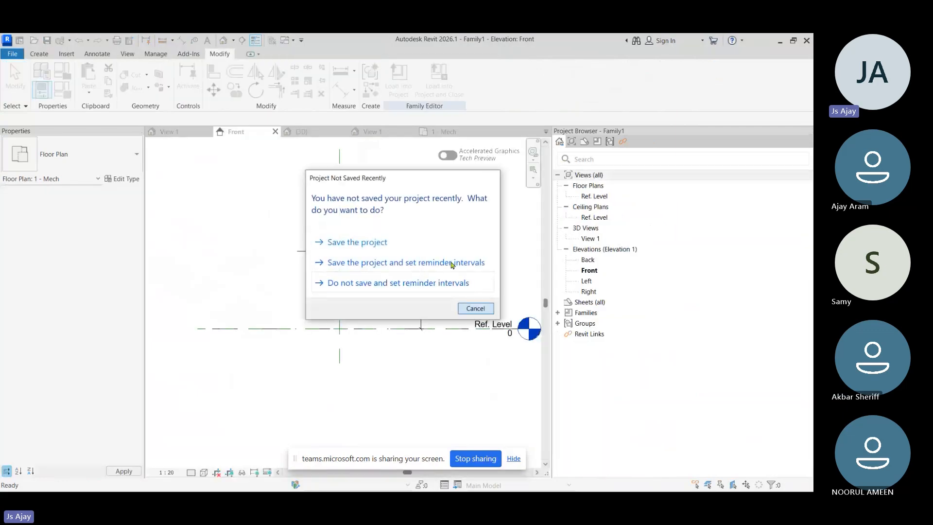
pyautogui.click(374, 132)
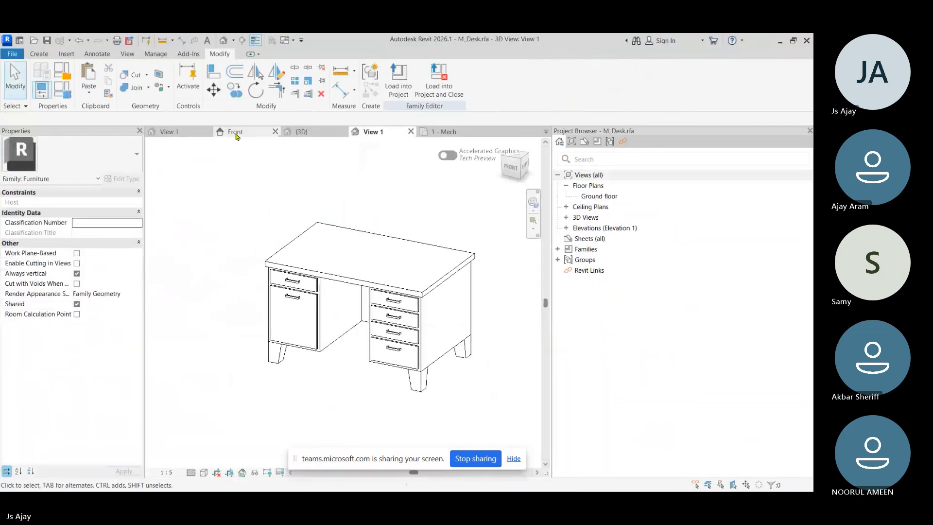
pyautogui.click(300, 131)
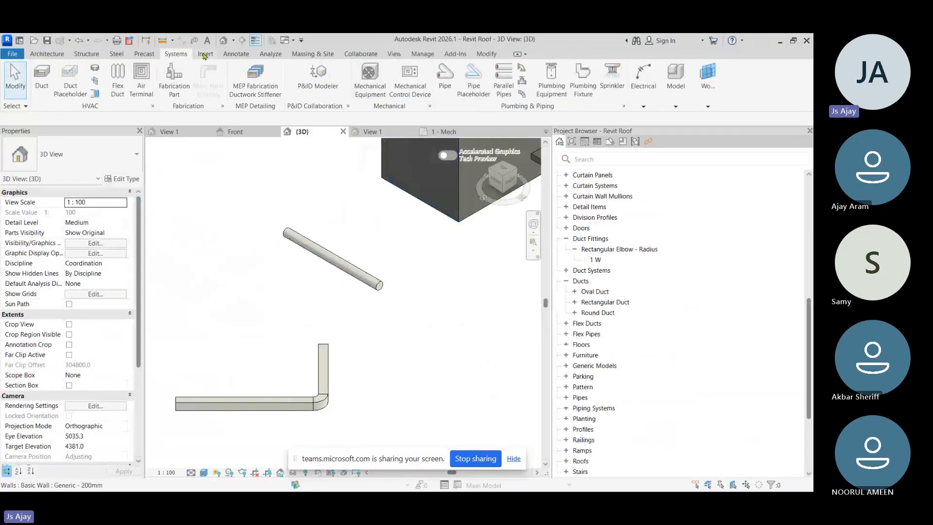
# Browse the Load Family libraries, including the English US folder, for available content and close without loading anything.
pyautogui.click(204, 54)
pyautogui.click(428, 88)
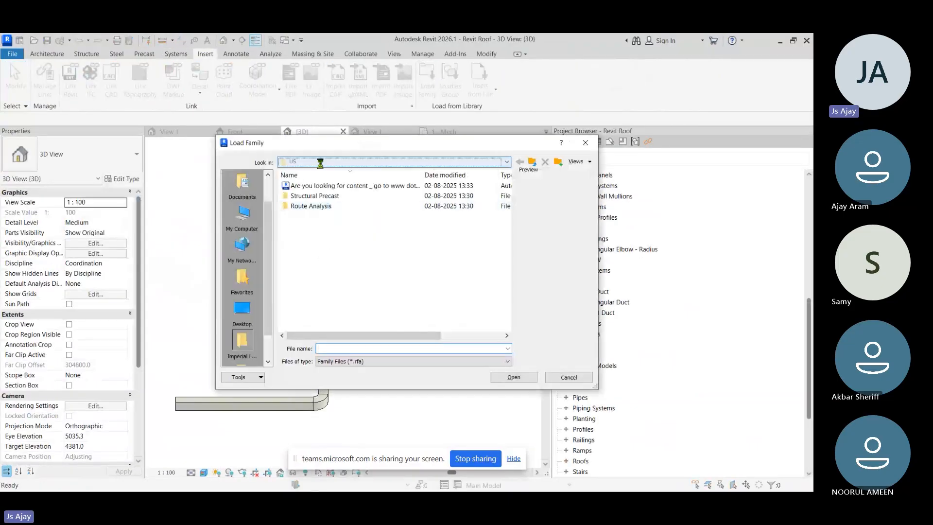
pyautogui.click(320, 164)
pyautogui.click(359, 222)
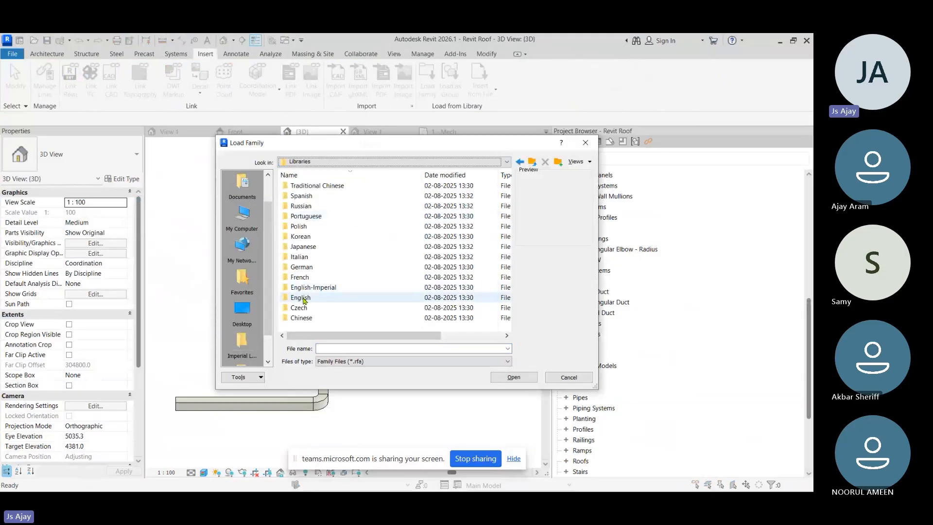
pyautogui.doubleClick(303, 299)
pyautogui.doubleClick(315, 188)
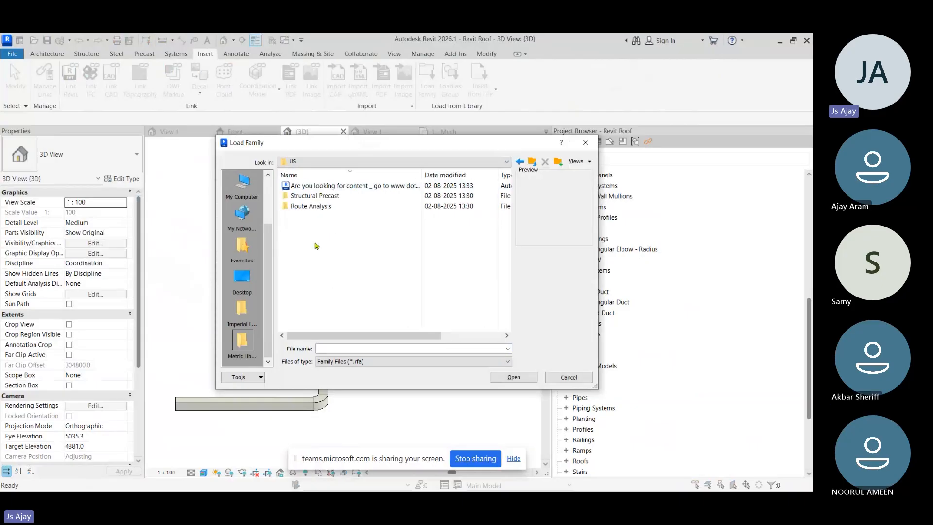
pyautogui.click(335, 361)
pyautogui.click(516, 380)
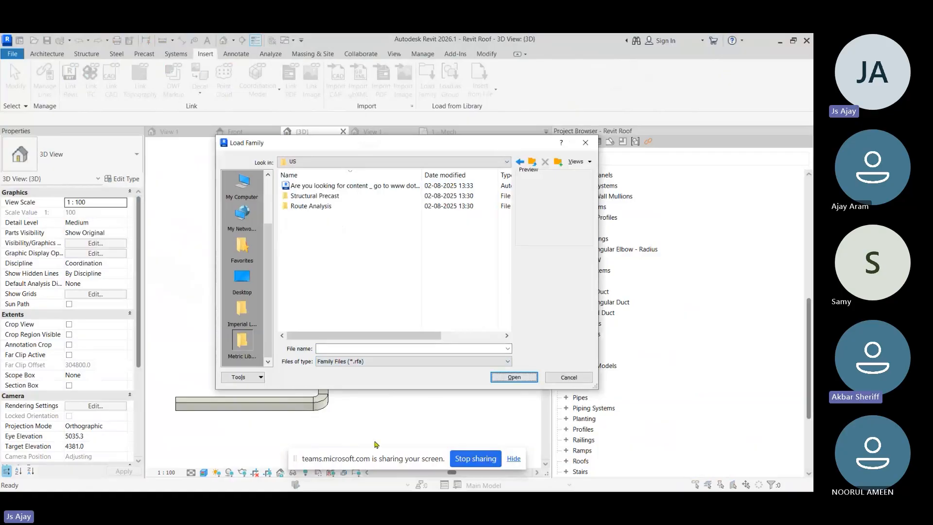
pyautogui.click(582, 384)
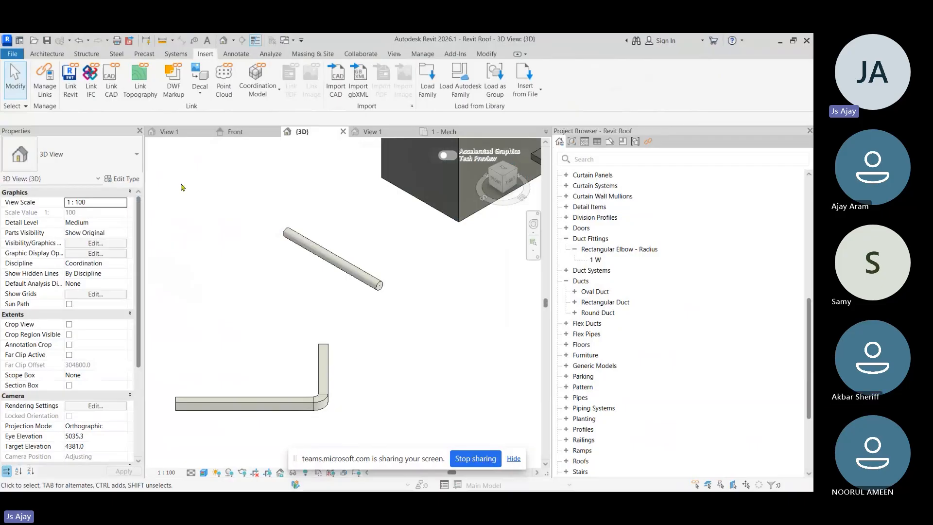
pyautogui.click(13, 53)
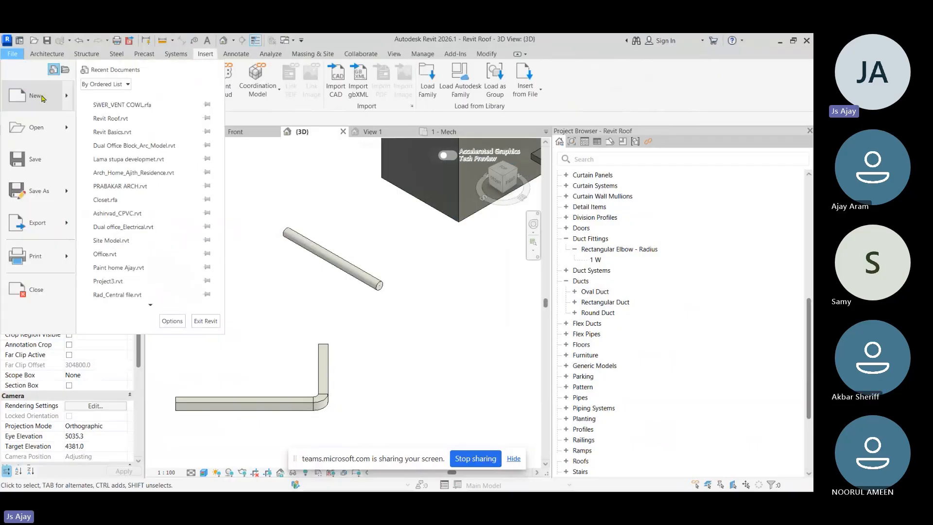
pyautogui.moveTo(41, 97)
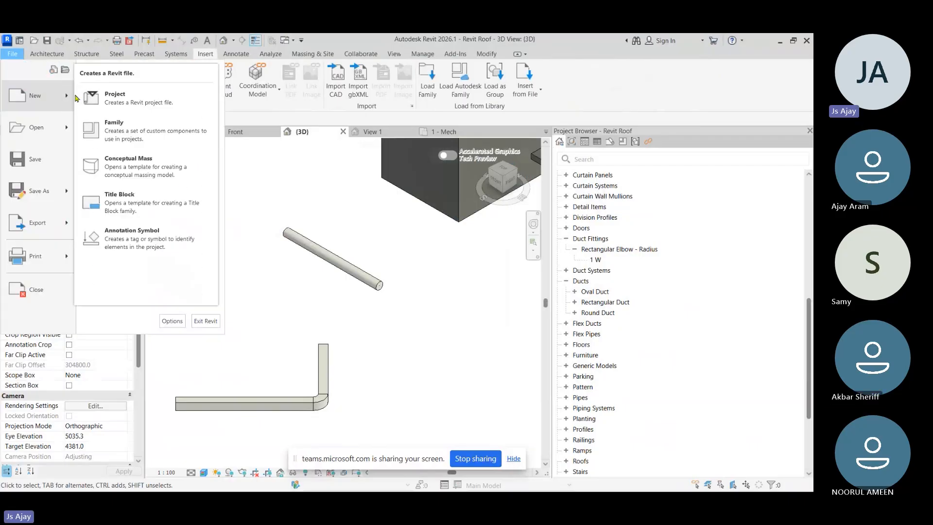
pyautogui.click(152, 104)
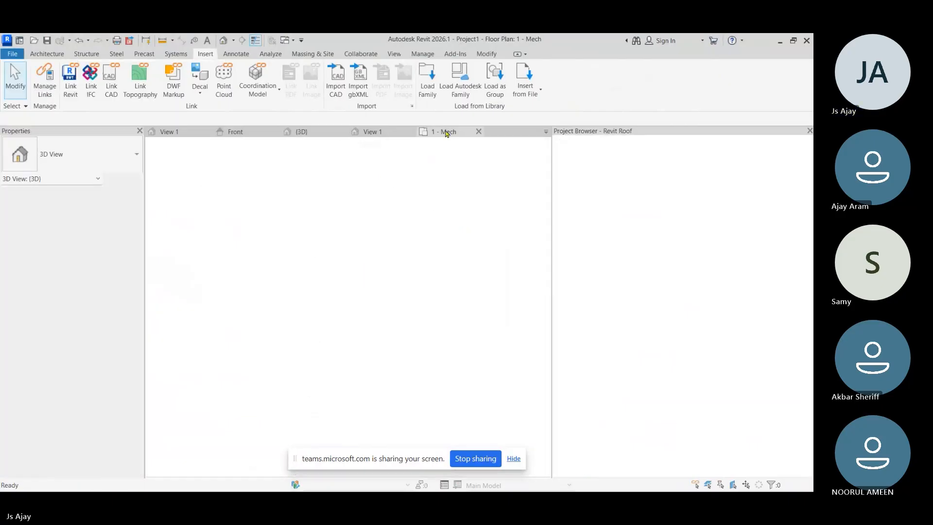
# Delete the L-shaped duct run from Project1's 1 - Mech plan.
pyautogui.scroll(-3, 424, 292)
pyautogui.moveTo(414, 221); pyautogui.dragTo(297, 306)
pyautogui.press('Delete')
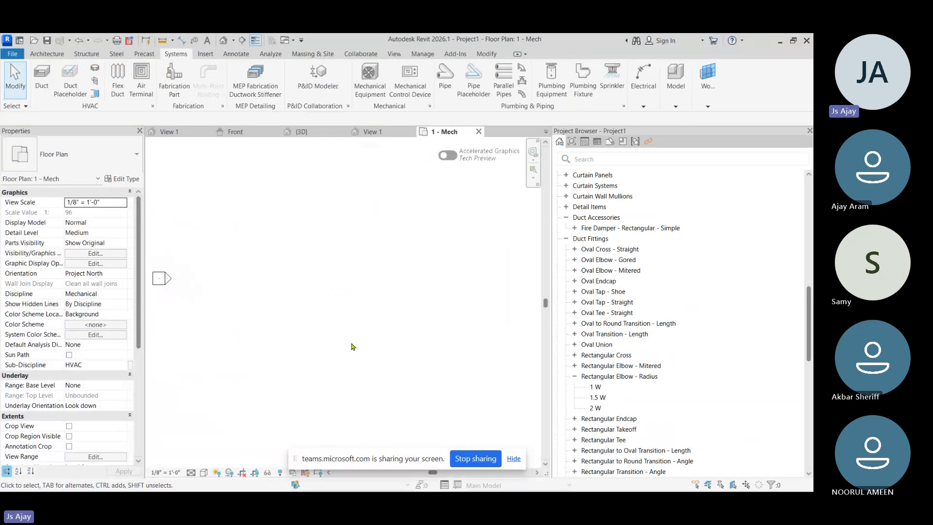
# Browse the D: drive's Youtube, Radio Revit, Project and Home project folders for a Revit model to link, and cancel the link.
pyautogui.click(206, 54)
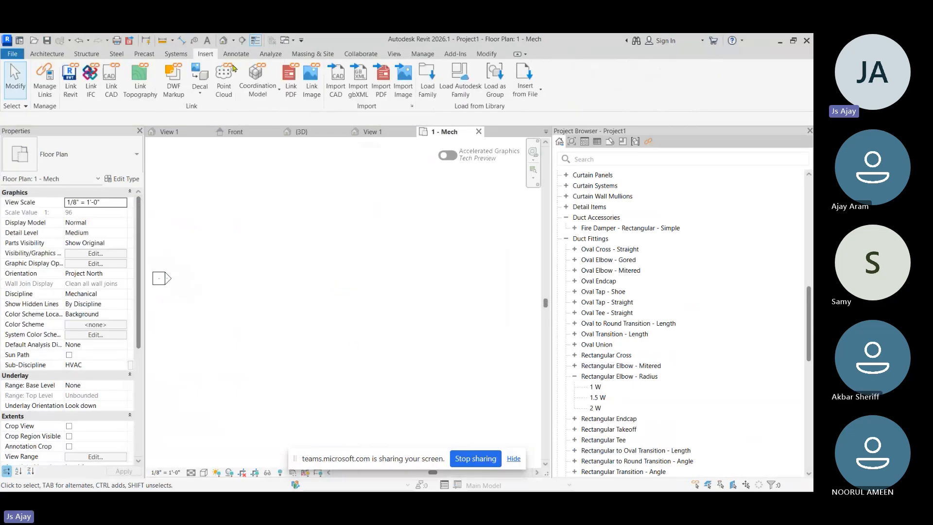
pyautogui.click(70, 97)
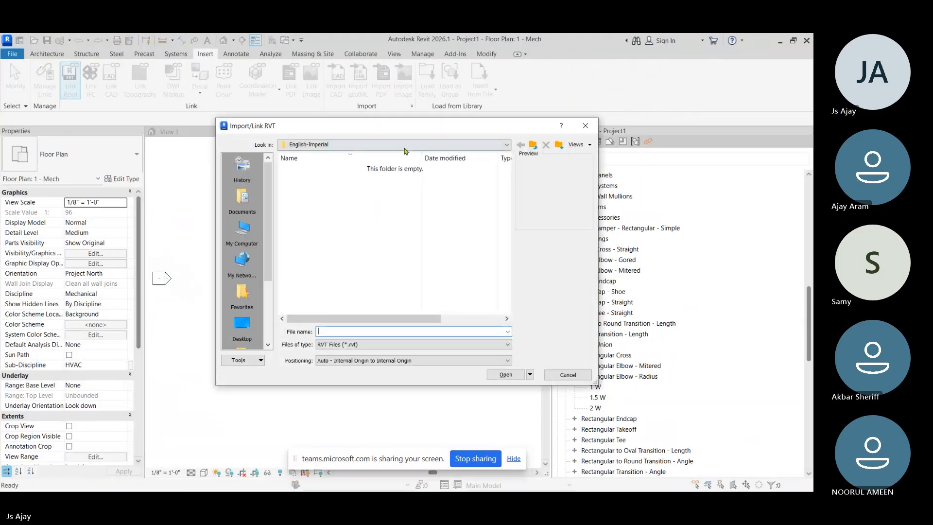
pyautogui.click(348, 145)
pyautogui.click(326, 214)
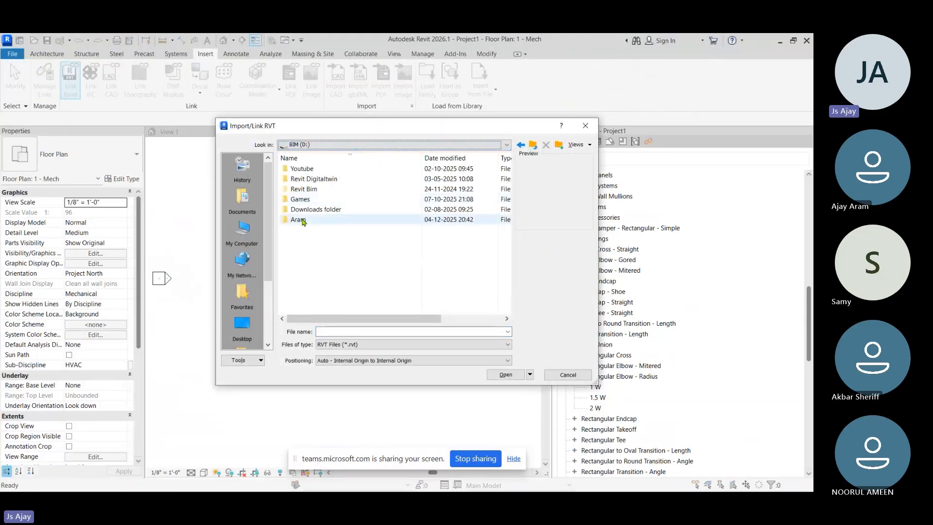
pyautogui.doubleClick(304, 169)
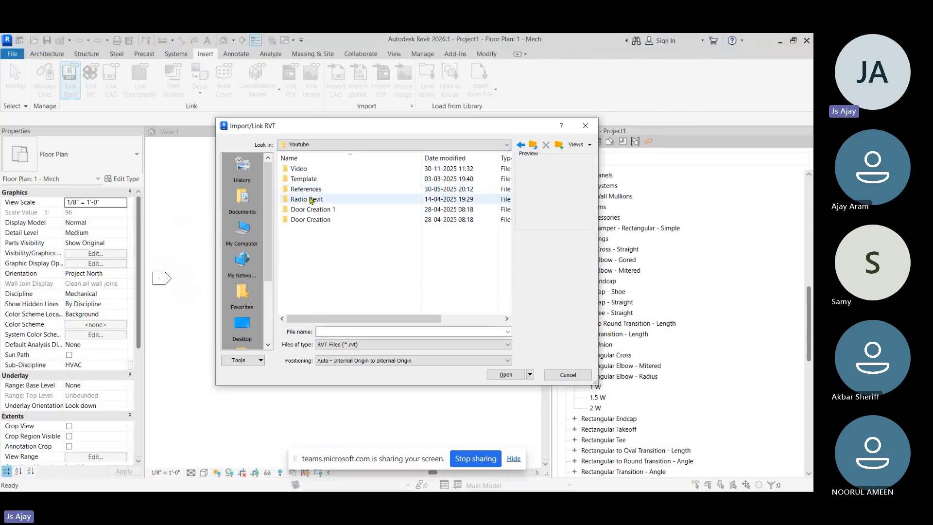
pyautogui.doubleClick(310, 200)
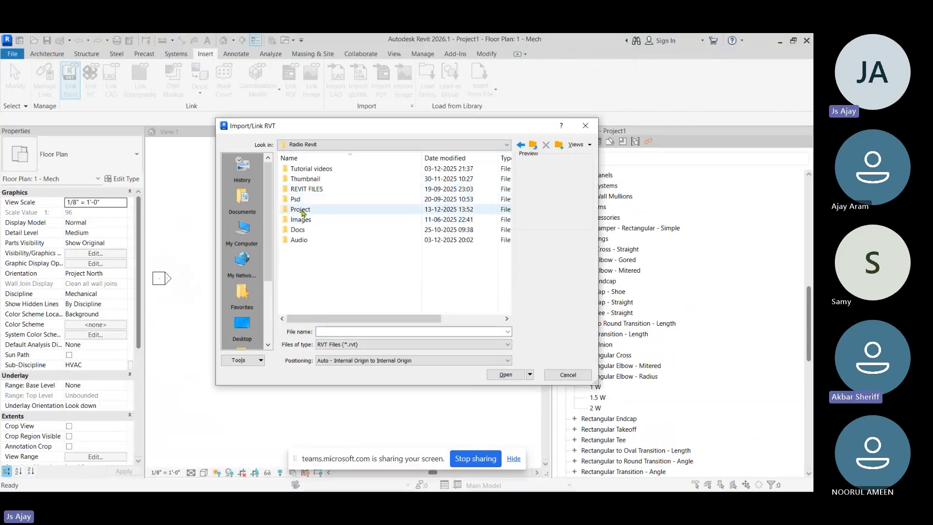
pyautogui.doubleClick(304, 211)
pyautogui.click(308, 242)
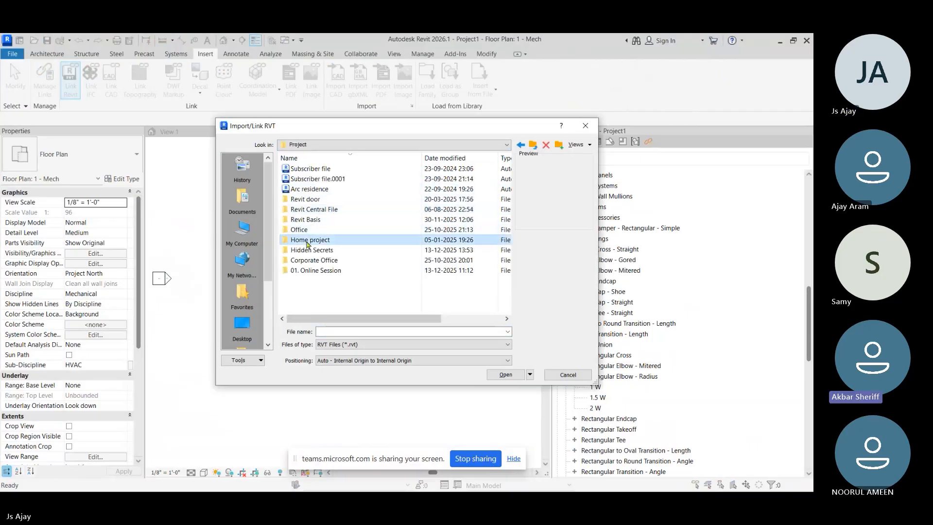
pyautogui.doubleClick(308, 241)
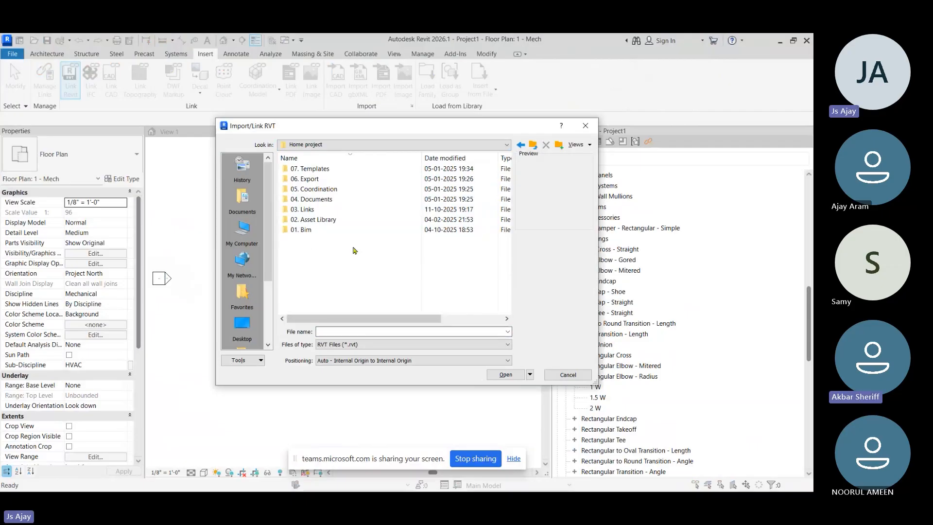
pyautogui.click(567, 375)
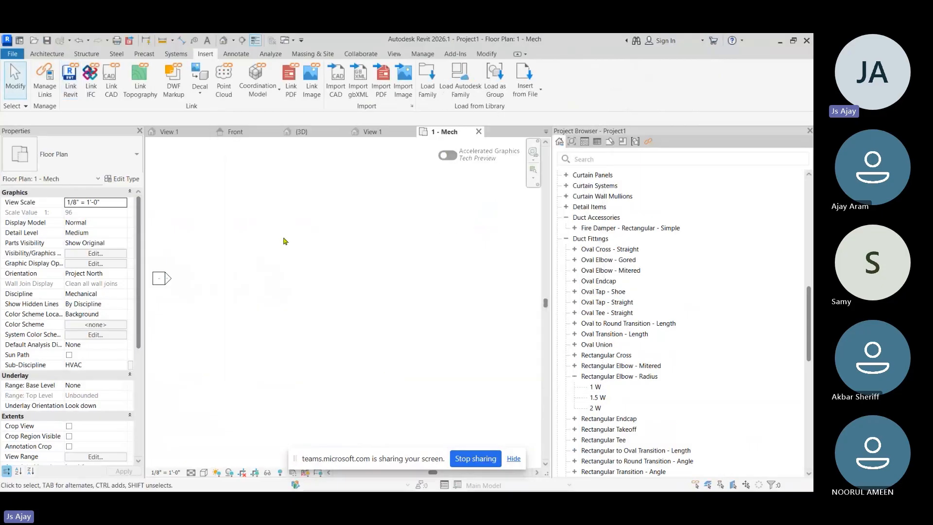